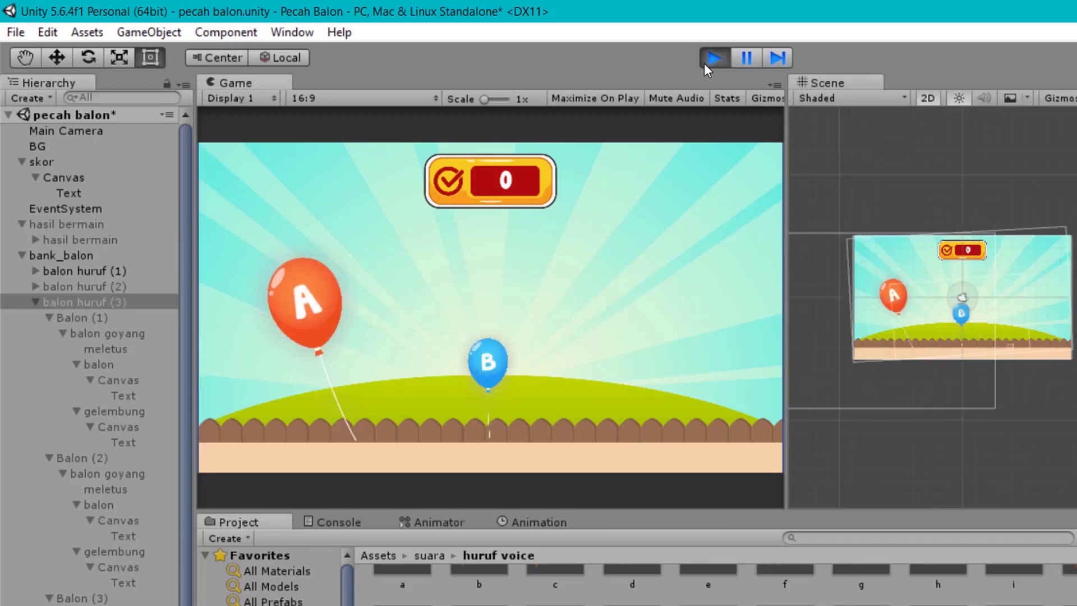
Pop a balloon in the running preview of the finished balloon-popping game.
{"action": "left_click", "coordinate": [353, 264]}
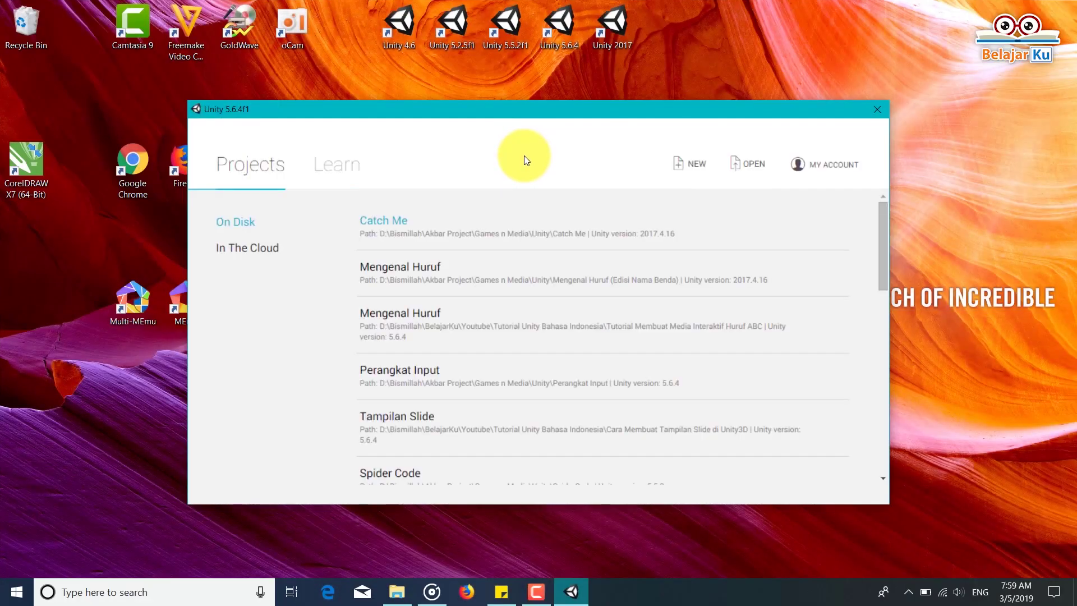
Start a new project named Pecah Balon and set it to 2D.
{"action": "left_click", "coordinate": [681, 162]}
{"action": "left_click", "coordinate": [454, 274]}
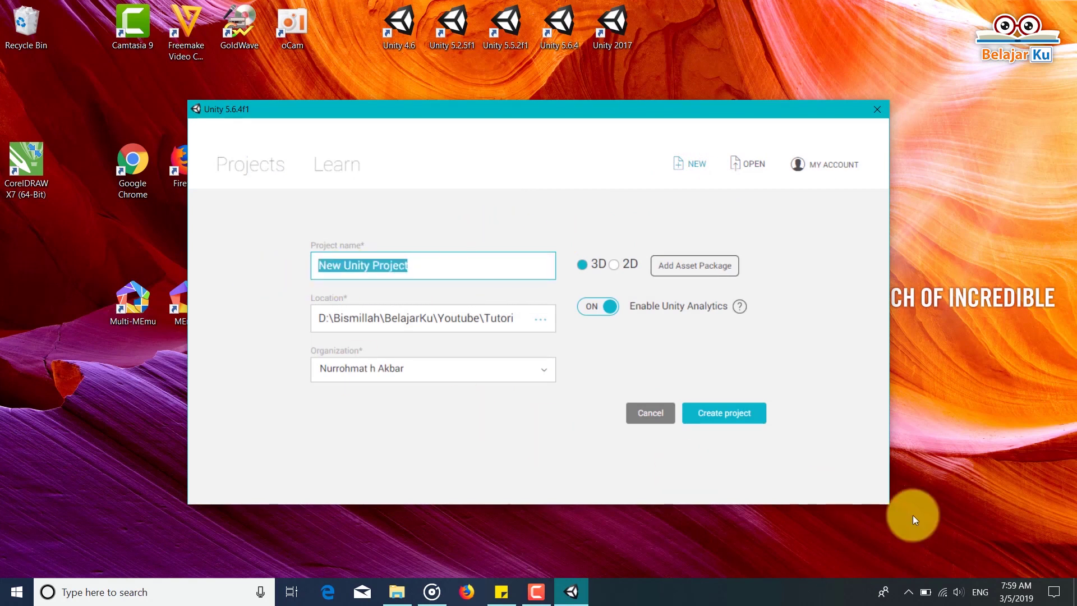
{"action": "type", "text": "P"}
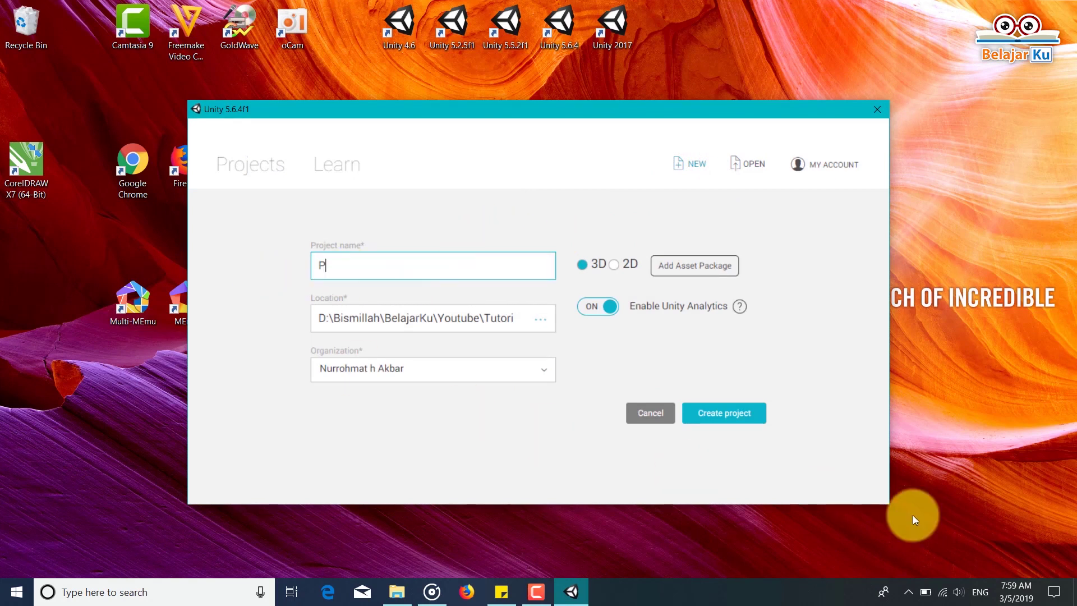
{"action": "type", "text": "ecah Balon"}
{"action": "left_click", "coordinate": [617, 268]}
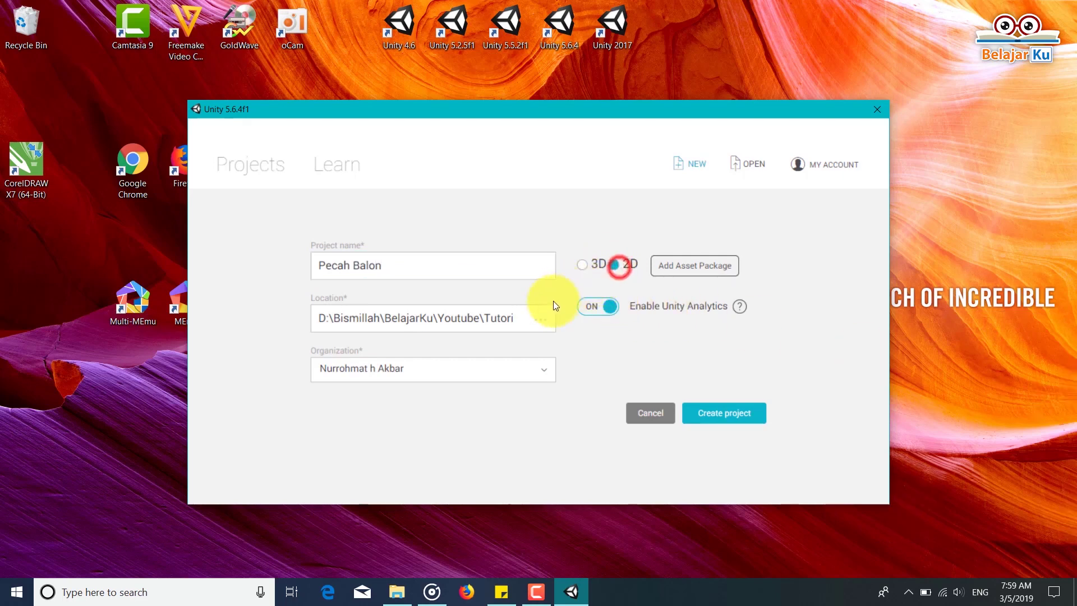
Set the project location to the tutorial folder and create the project.
{"action": "left_click", "coordinate": [541, 318]}
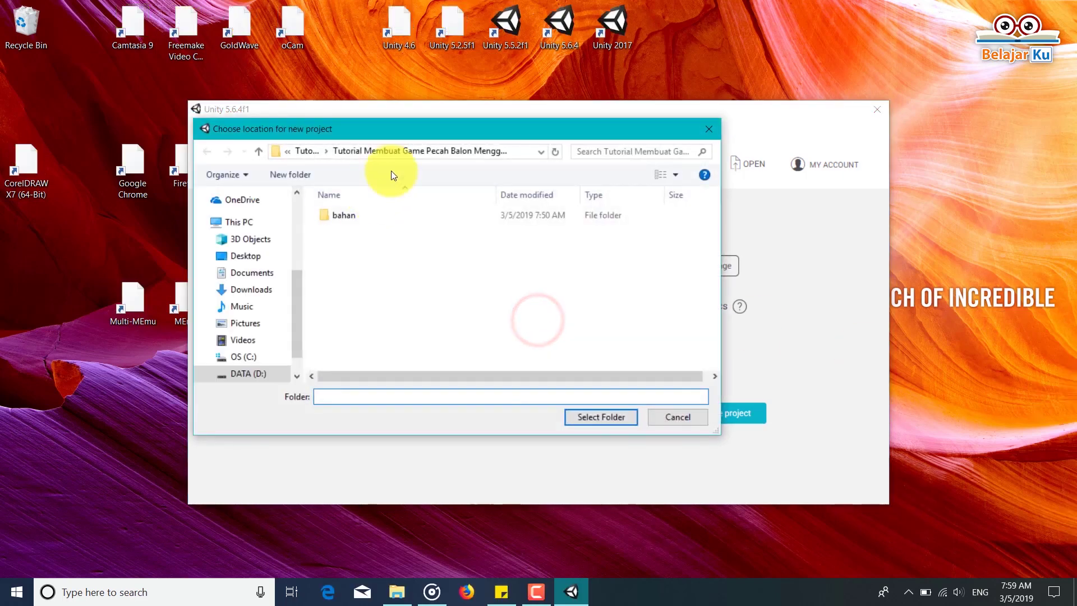
{"action": "double_click", "coordinate": [332, 212]}
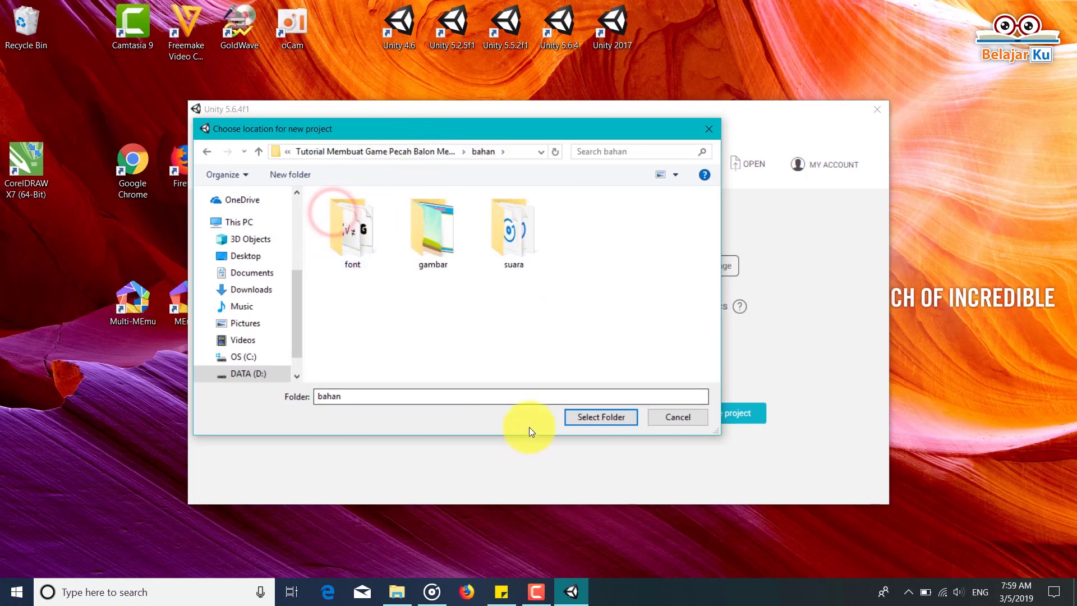
{"action": "left_click", "coordinate": [413, 158]}
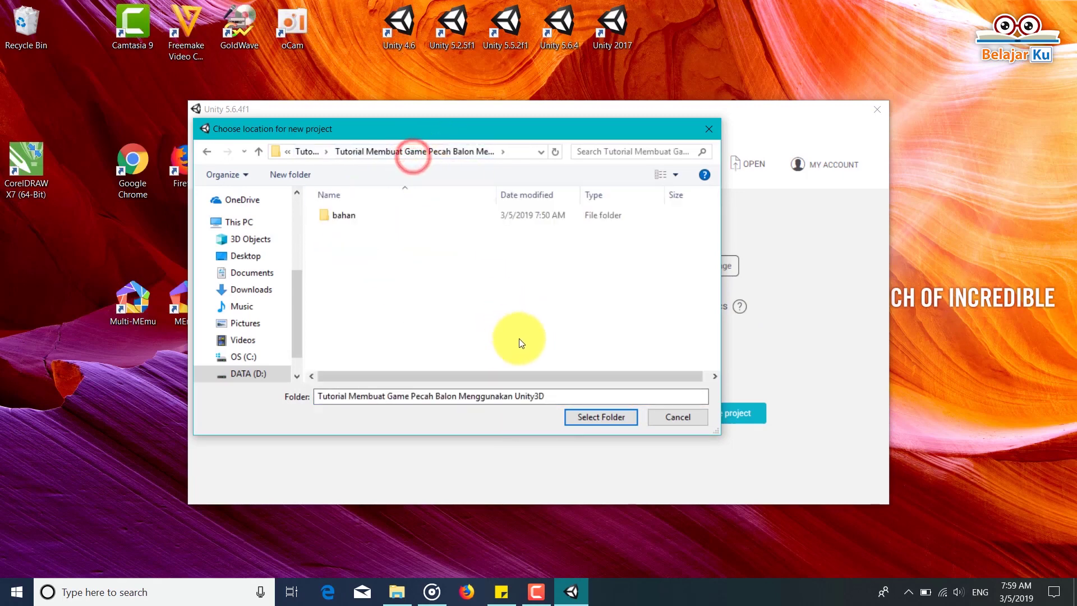
{"action": "left_click", "coordinate": [589, 418]}
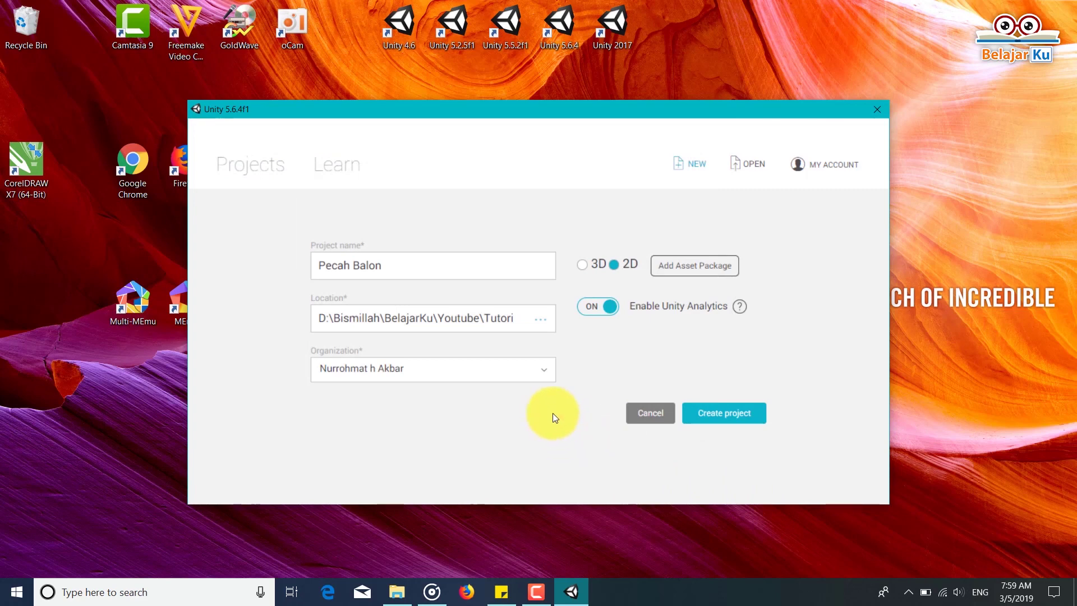
{"action": "left_click", "coordinate": [718, 414]}
{"action": "left_click", "coordinate": [718, 414]}
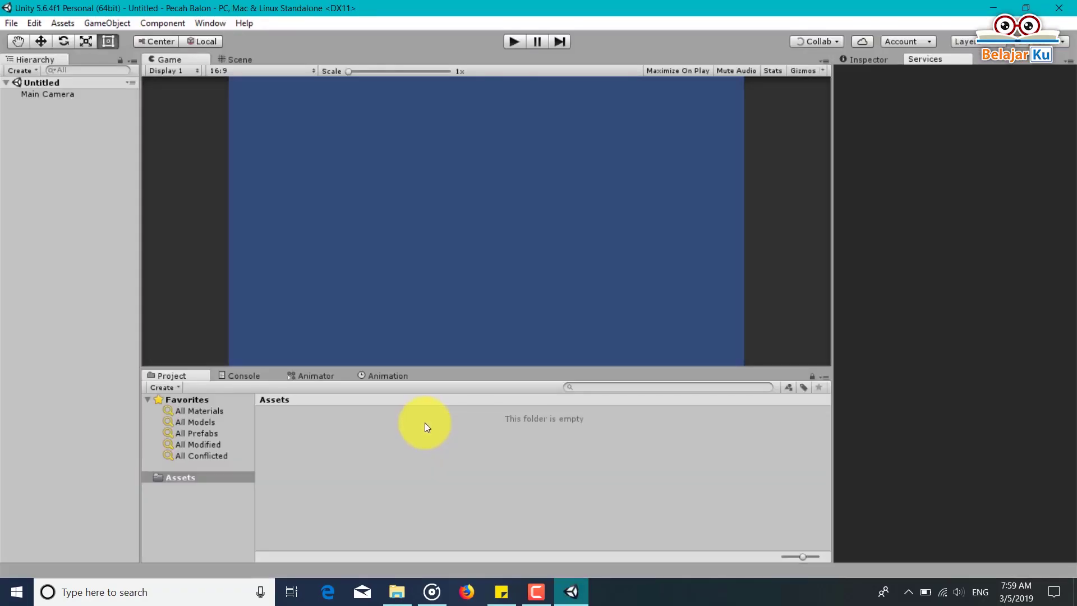
Drag the font, gambar and suara folders from bahan into Unity's Assets panel.
{"action": "left_click", "coordinate": [397, 592]}
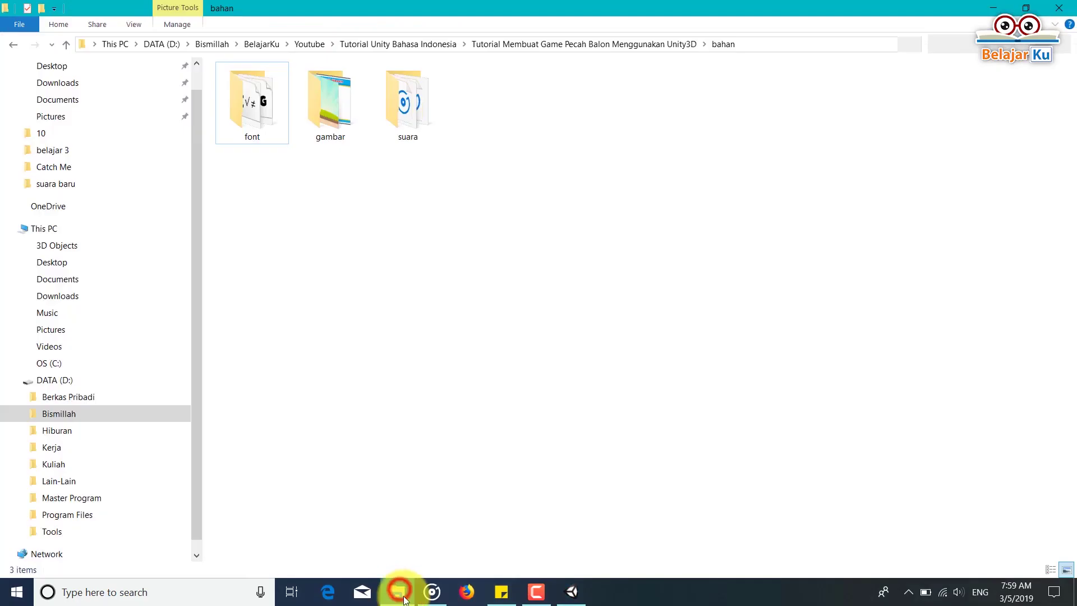
{"action": "mouse_move", "coordinate": [550, 240]}
{"action": "left_mouse_down"}
{"action": "mouse_move", "coordinate": [288, 113]}
{"action": "mouse_move", "coordinate": [512, 392]}
{"action": "mouse_move", "coordinate": [476, 500]}
{"action": "mouse_move", "coordinate": [486, 483]}
{"action": "left_mouse_up"}
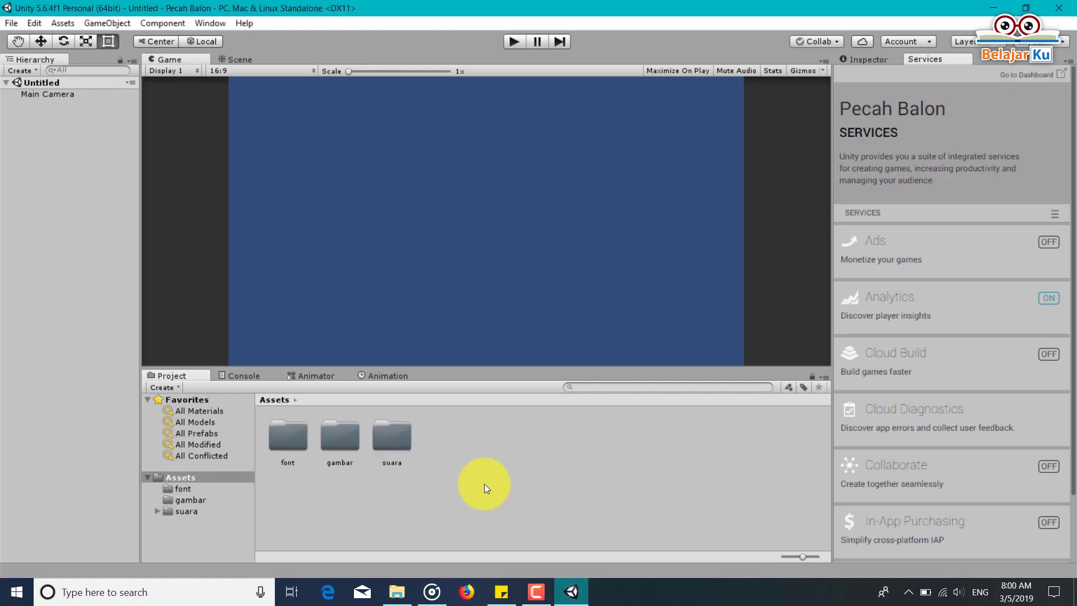
Show the Inspector and create a folder named animasi in Assets.
{"action": "left_click", "coordinate": [899, 59]}
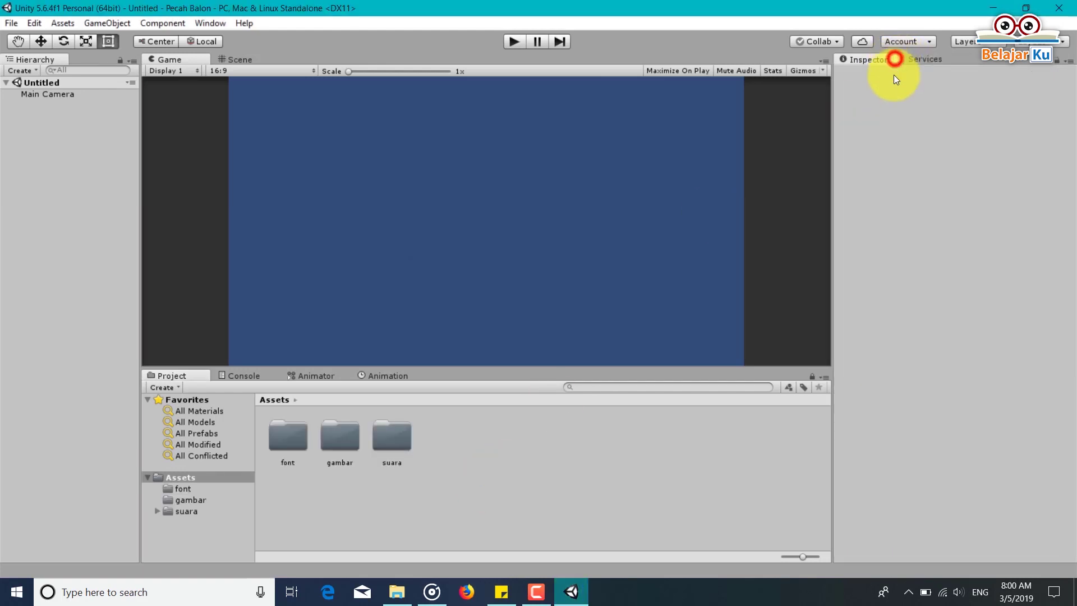
{"action": "right_click", "coordinate": [471, 464]}
{"action": "left_click", "coordinate": [549, 209]}
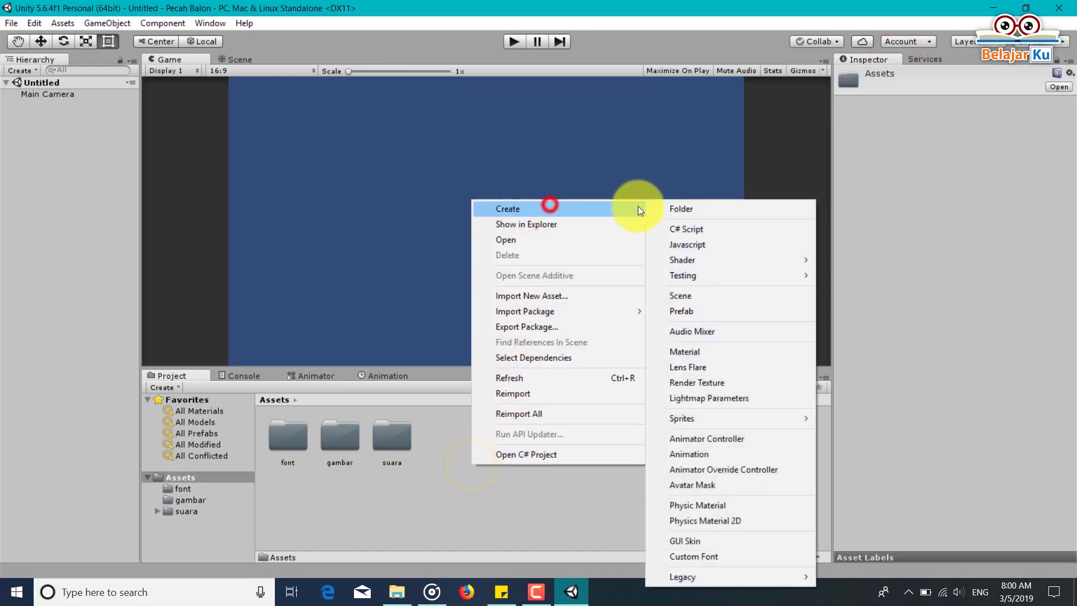
{"action": "left_click", "coordinate": [670, 211]}
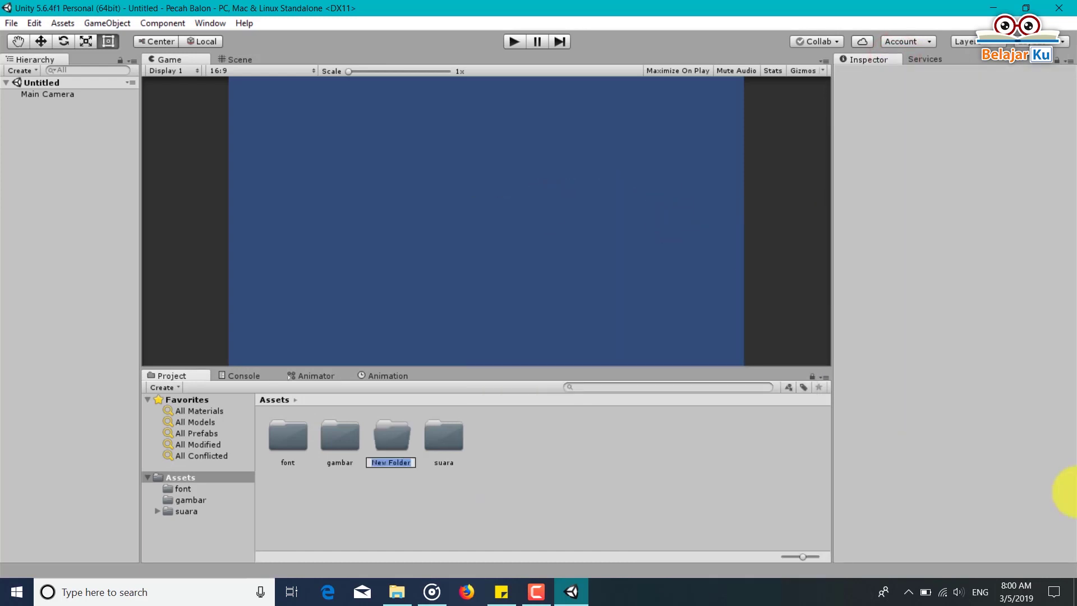
{"action": "type", "text": "animas"}
{"action": "type", "text": "i"}
{"action": "key", "text": "Return"}
Create two more Assets folders named scene and script.
{"action": "right_click", "coordinate": [439, 492]}
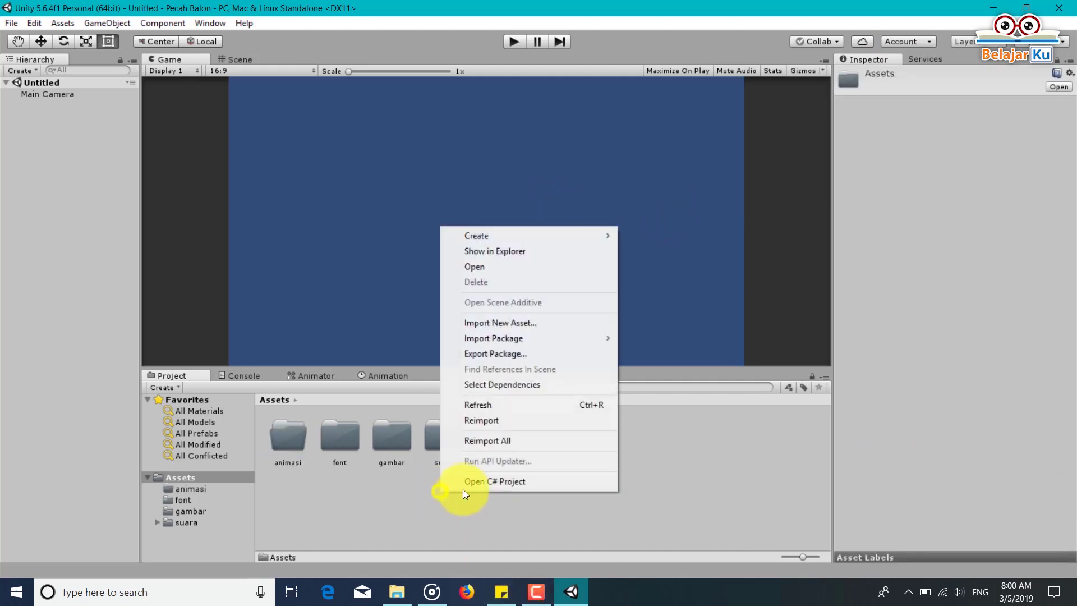
{"action": "left_click", "coordinate": [604, 228]}
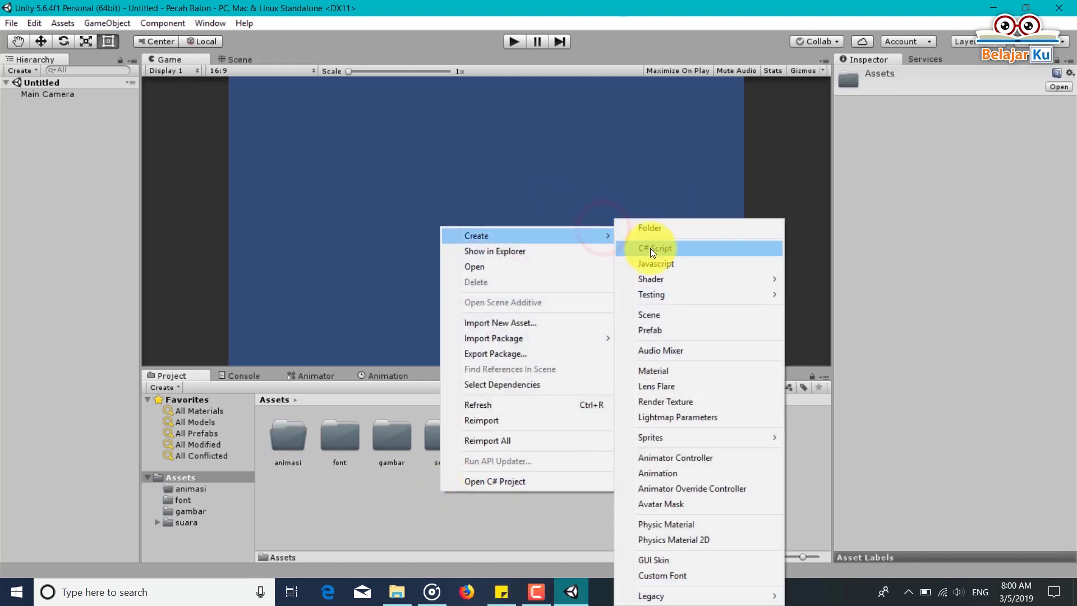
{"action": "left_click", "coordinate": [647, 230]}
{"action": "type", "text": "scene"}
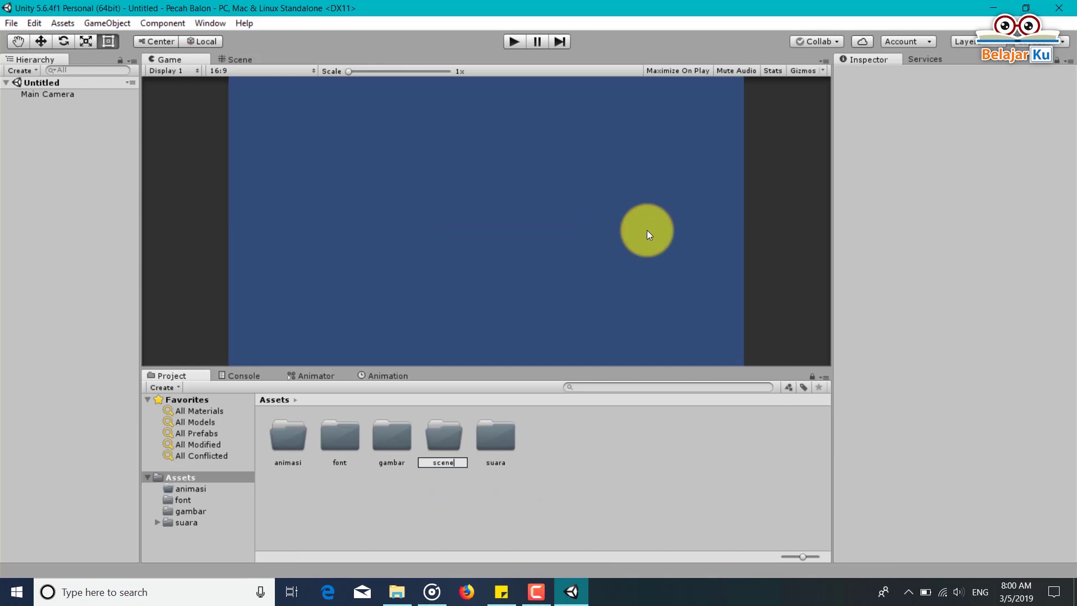
{"action": "key", "text": "Return"}
{"action": "right_click", "coordinate": [515, 523]}
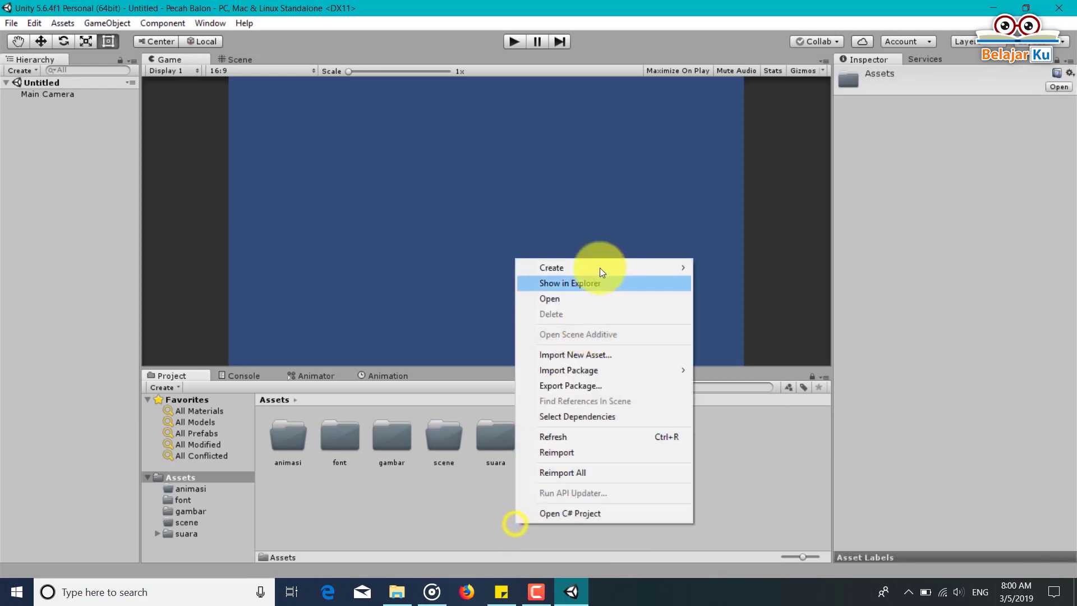
{"action": "left_click", "coordinate": [596, 262]}
{"action": "left_click", "coordinate": [717, 225]}
{"action": "type", "text": "script"}
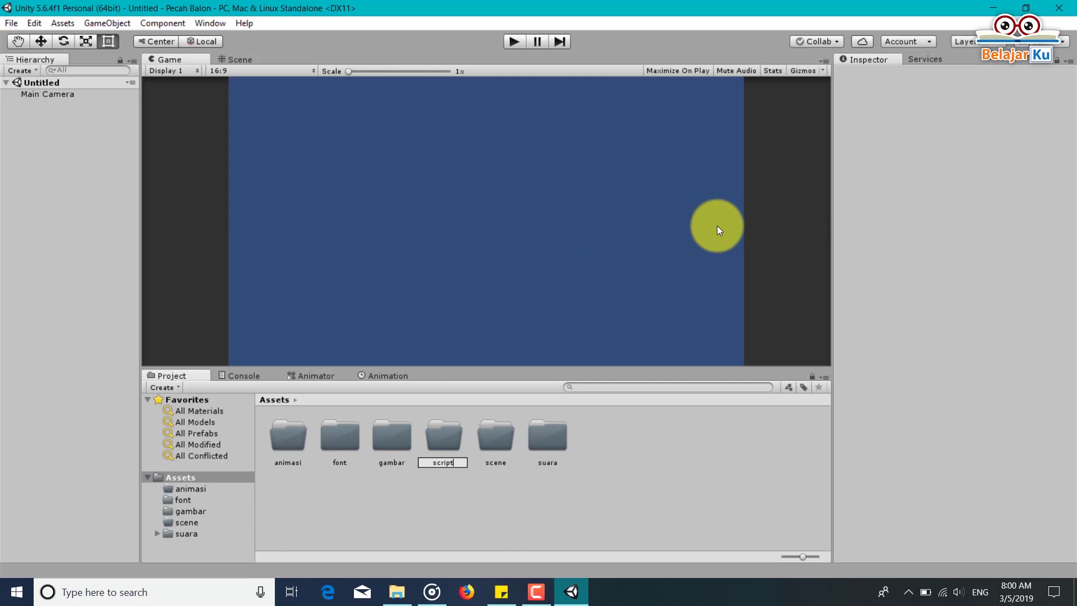
{"action": "key", "text": "Return"}
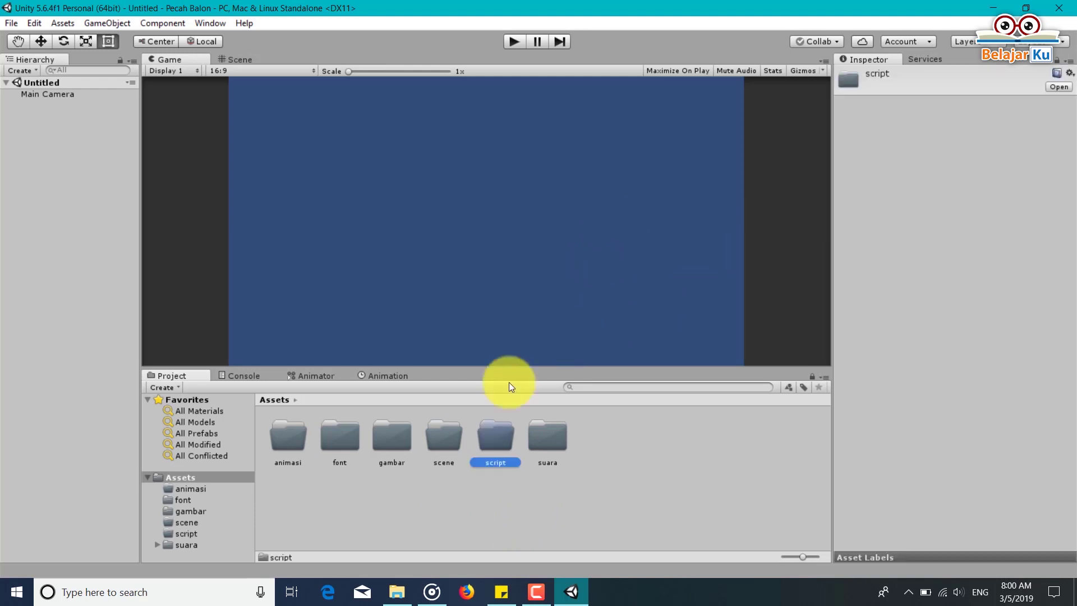
Inside the scene folder, create a new Scene asset named 'pecah balon'.
{"action": "double_click", "coordinate": [469, 443]}
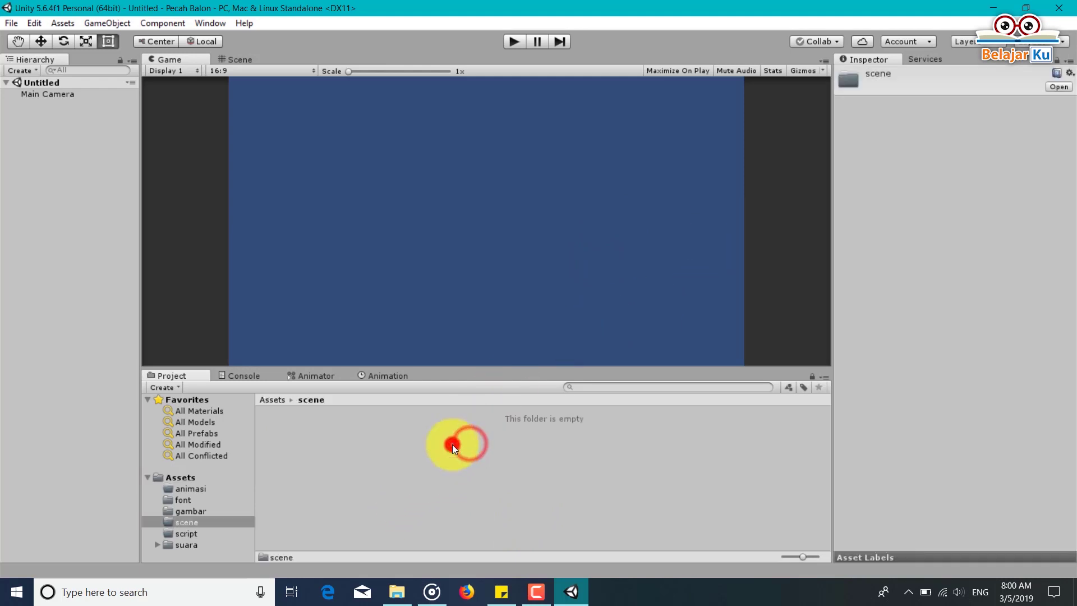
{"action": "right_click", "coordinate": [452, 444]}
{"action": "left_click", "coordinate": [493, 195]}
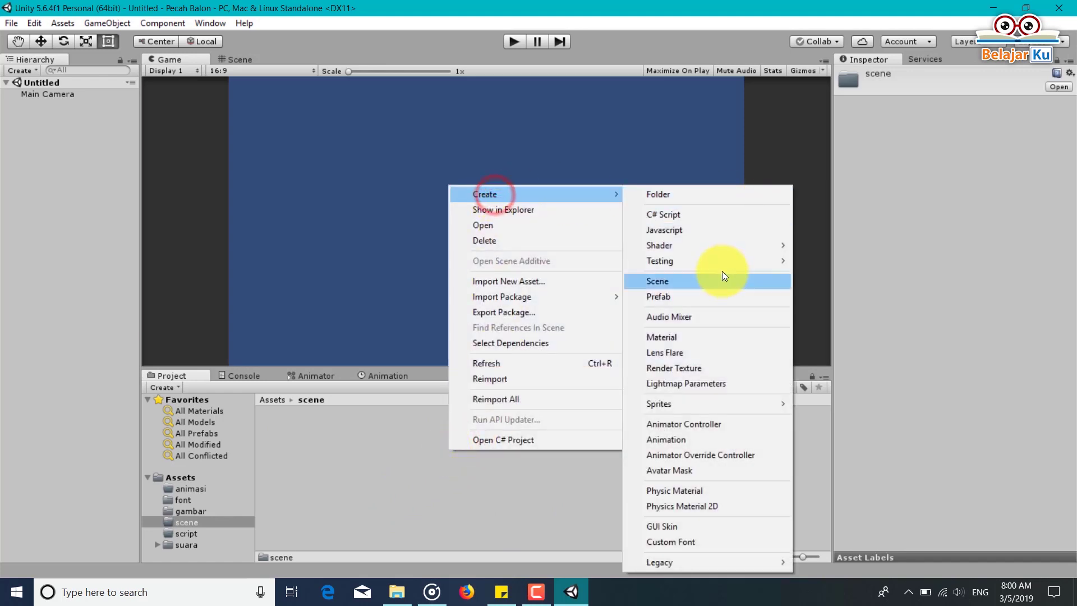
{"action": "left_click", "coordinate": [699, 285]}
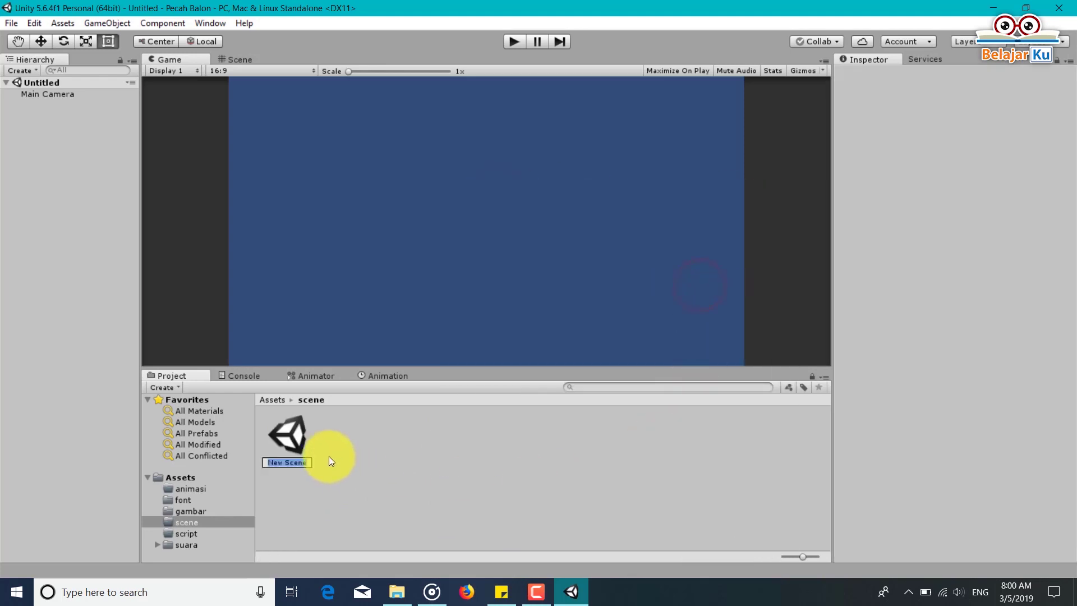
{"action": "type", "text": "pecah ba"}
{"action": "type", "text": "lon"}
{"action": "key", "text": "Return"}
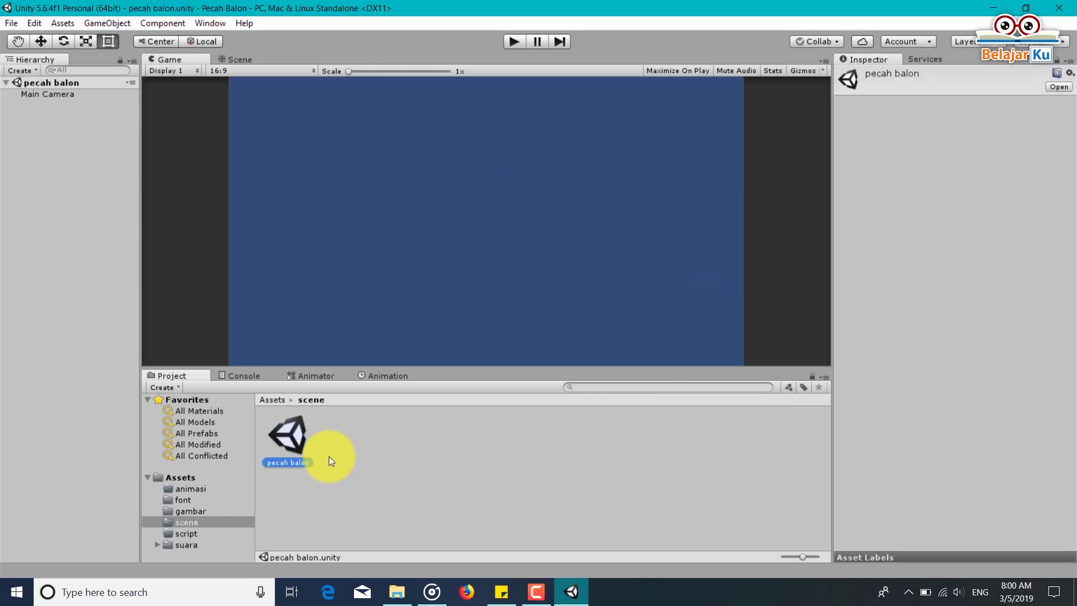
{"action": "left_click", "coordinate": [292, 401]}
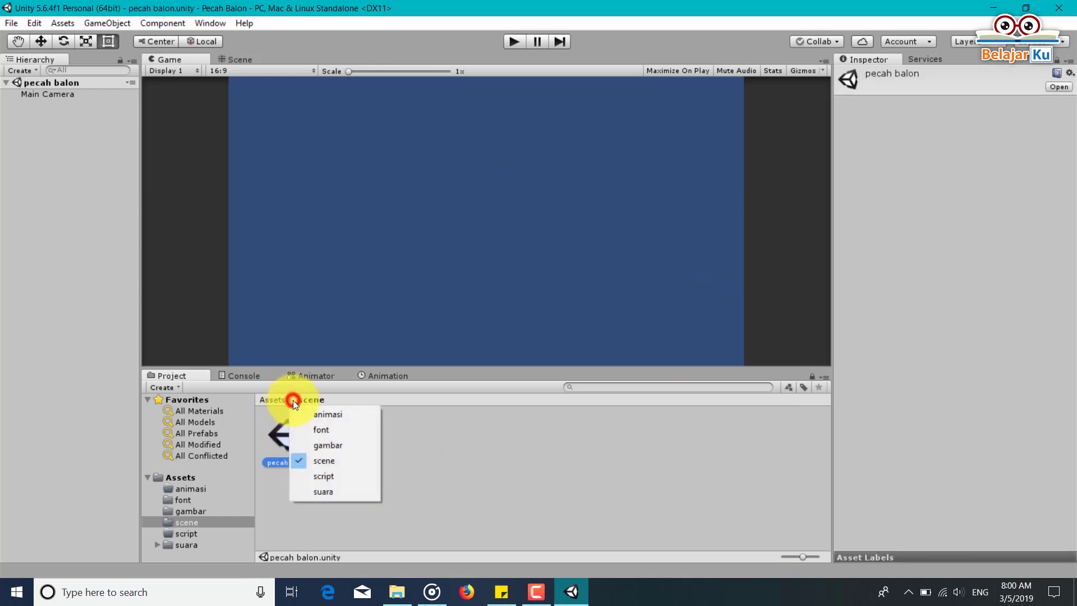
Set the balon image in gambar to Multiple sprite mode and apply the import settings.
{"action": "left_click", "coordinate": [321, 440]}
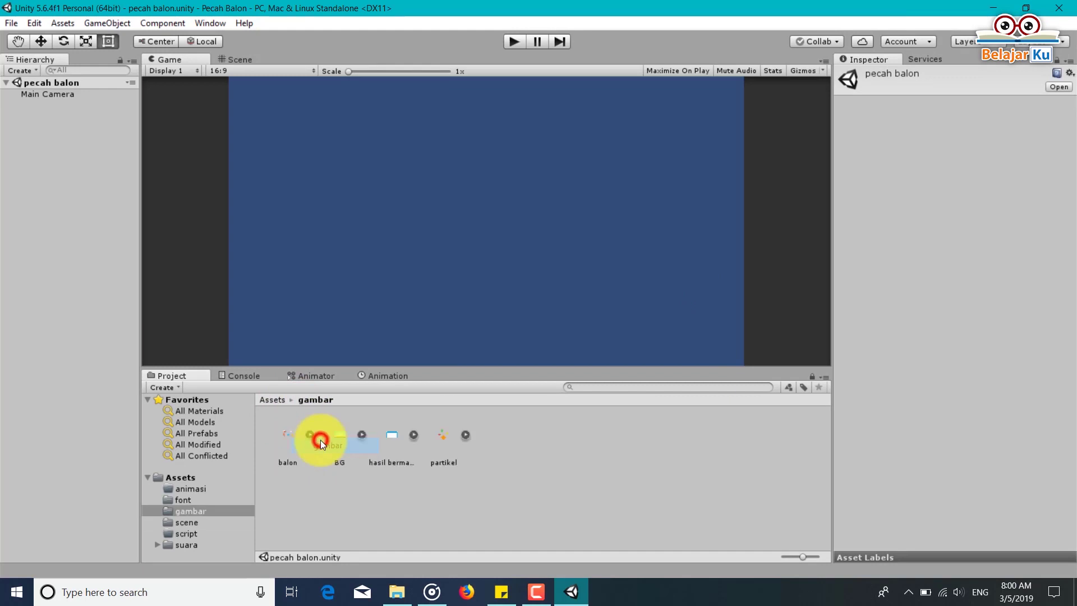
{"action": "left_click", "coordinate": [285, 432]}
{"action": "left_click", "coordinate": [934, 139]}
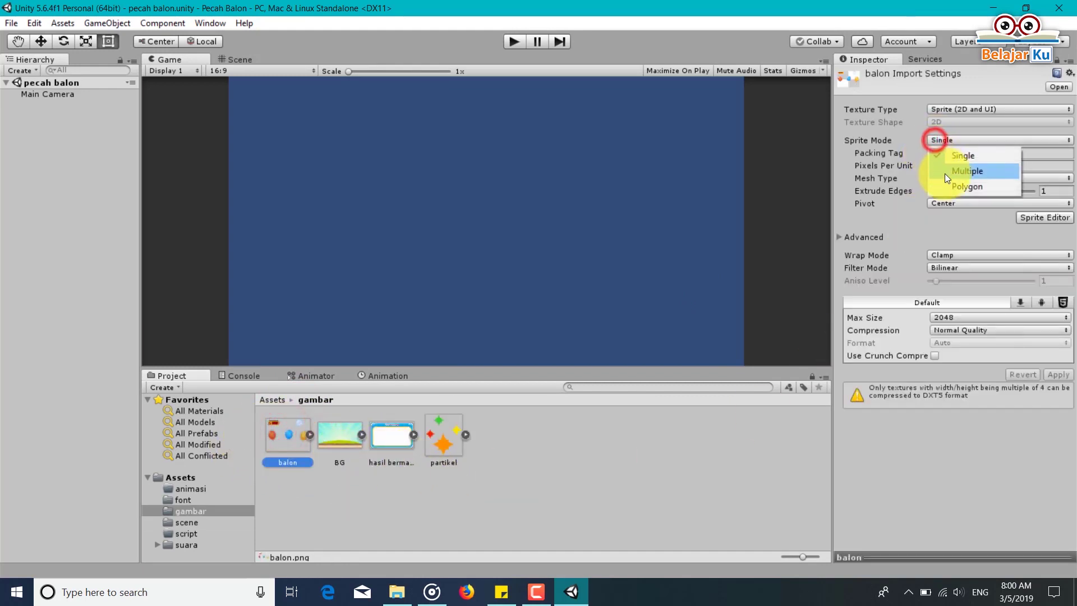
{"action": "left_click", "coordinate": [946, 175]}
{"action": "left_click", "coordinate": [1046, 205]}
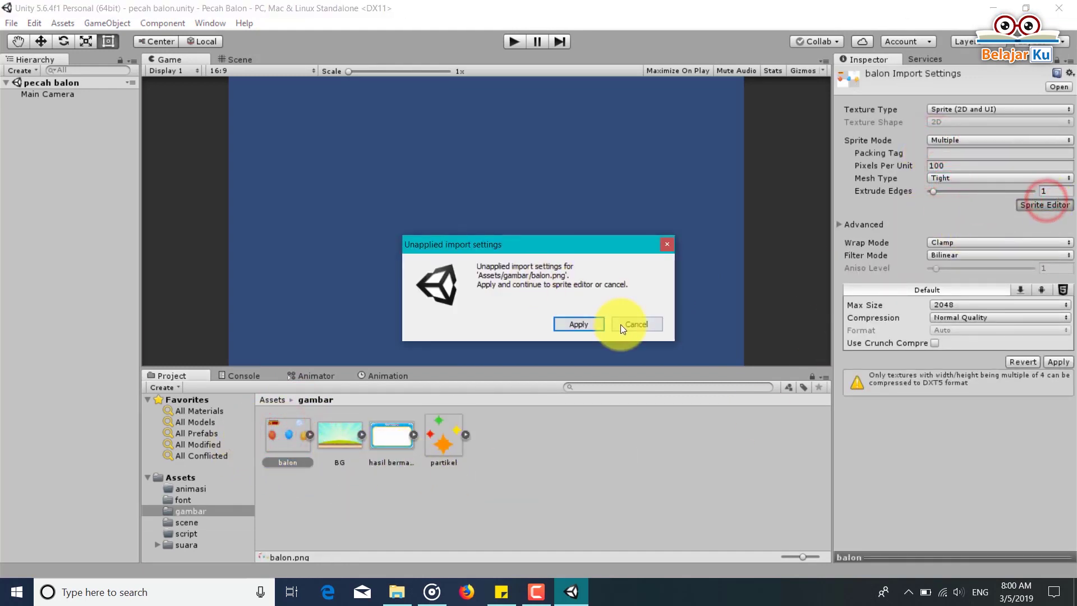
{"action": "left_click", "coordinate": [589, 325]}
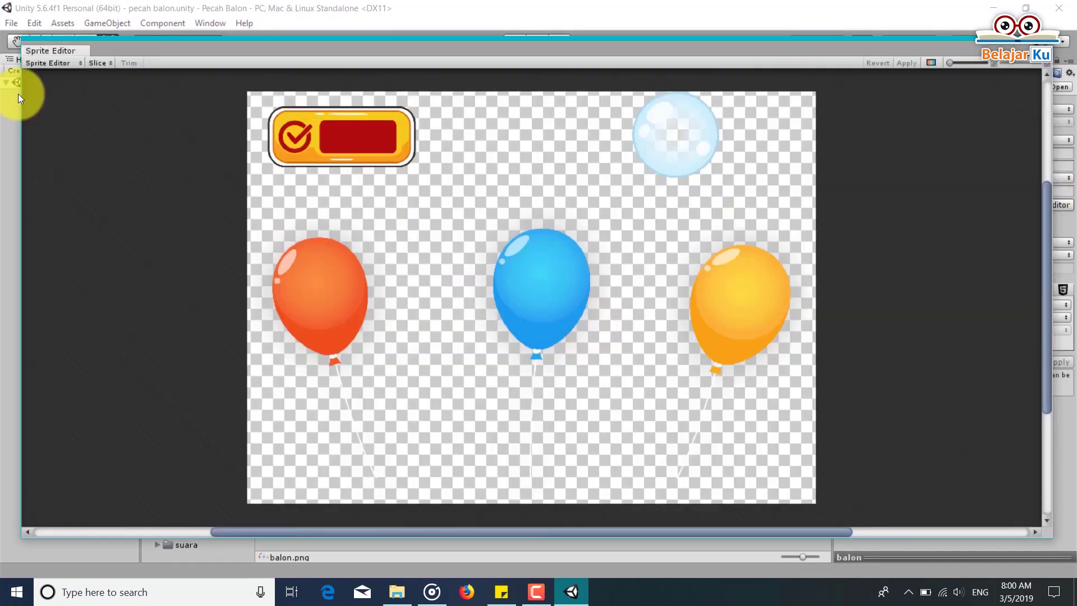
Auto-slice the balon sheet into separate sprites, apply, and close the Sprite Editor.
{"action": "left_click", "coordinate": [101, 62]}
{"action": "left_click", "coordinate": [206, 156]}
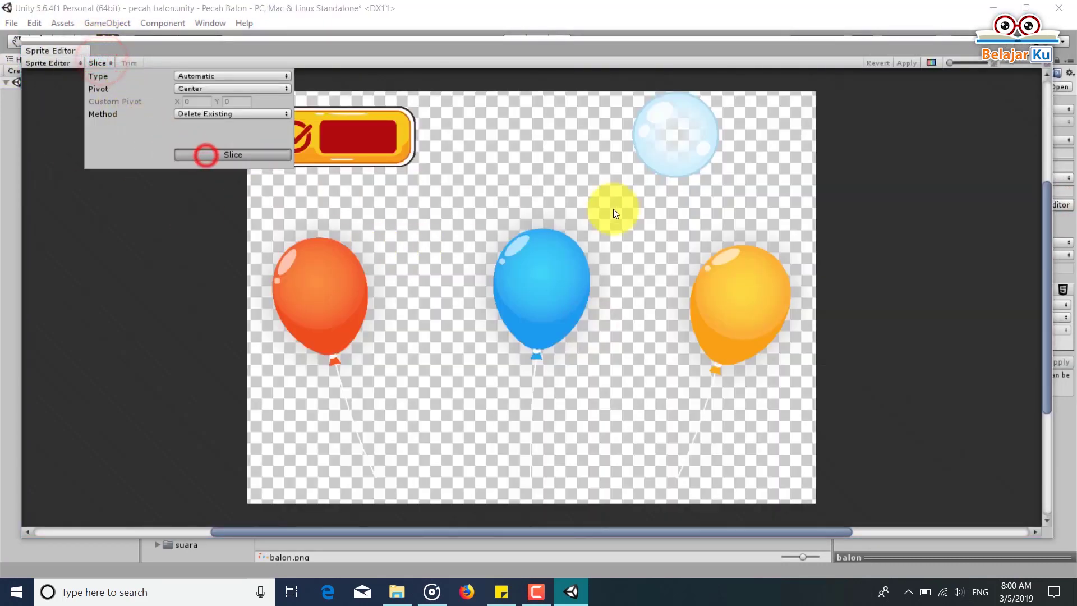
{"action": "left_click", "coordinate": [906, 64]}
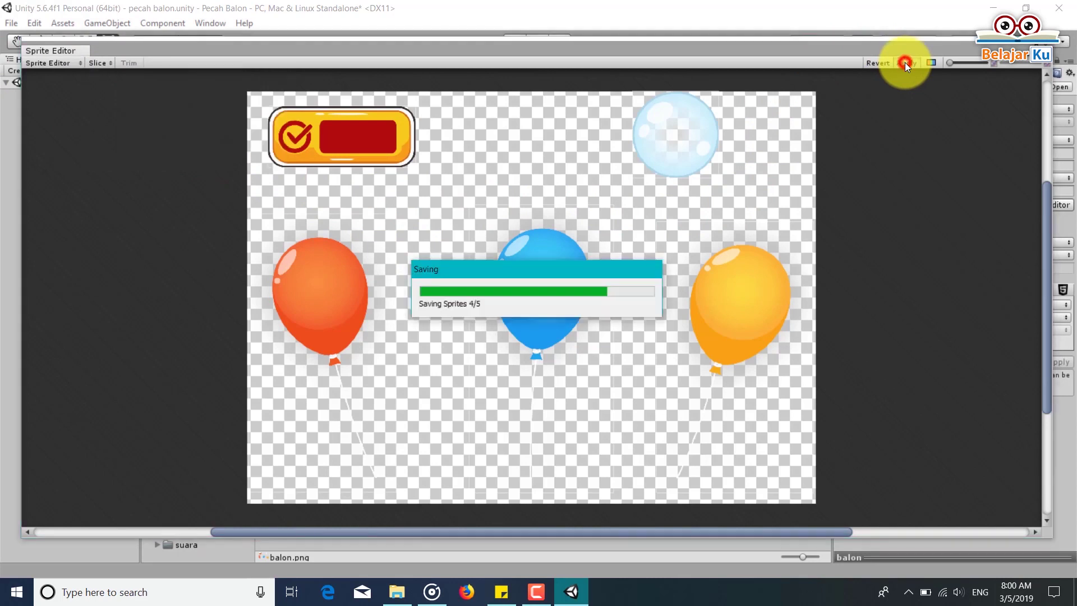
{"action": "left_click", "coordinate": [1047, 40]}
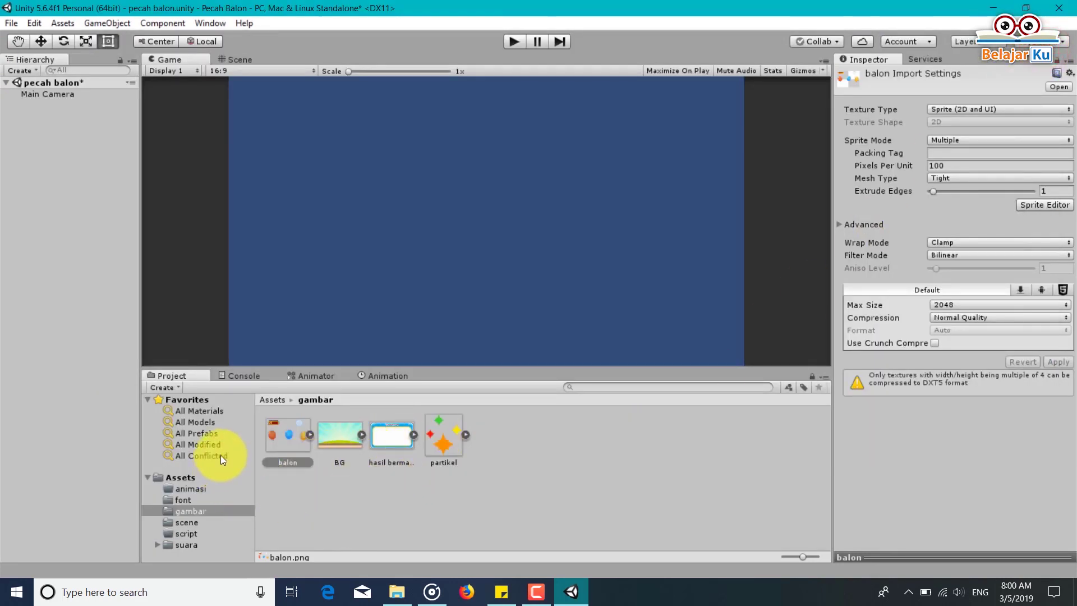
Save the scene, add BG to the Hierarchy, and set its Scale X and Y to 0.8.
{"action": "key", "text": "ctrl+s"}
{"action": "left_click_drag", "start_coordinate": [337, 441], "coordinate": [98, 237]}
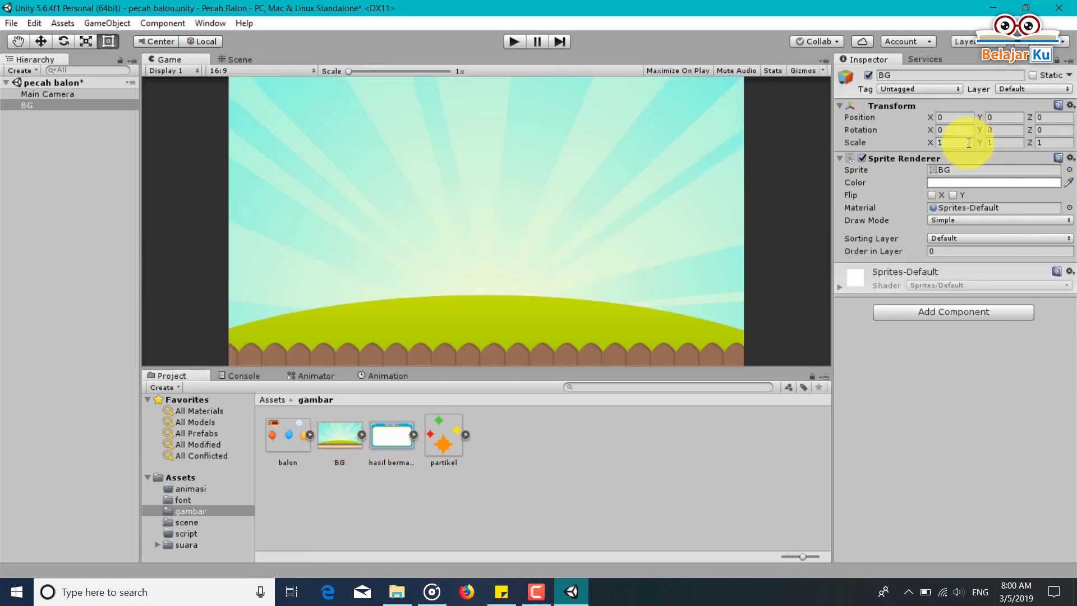
{"action": "type", "text": "0.8"}
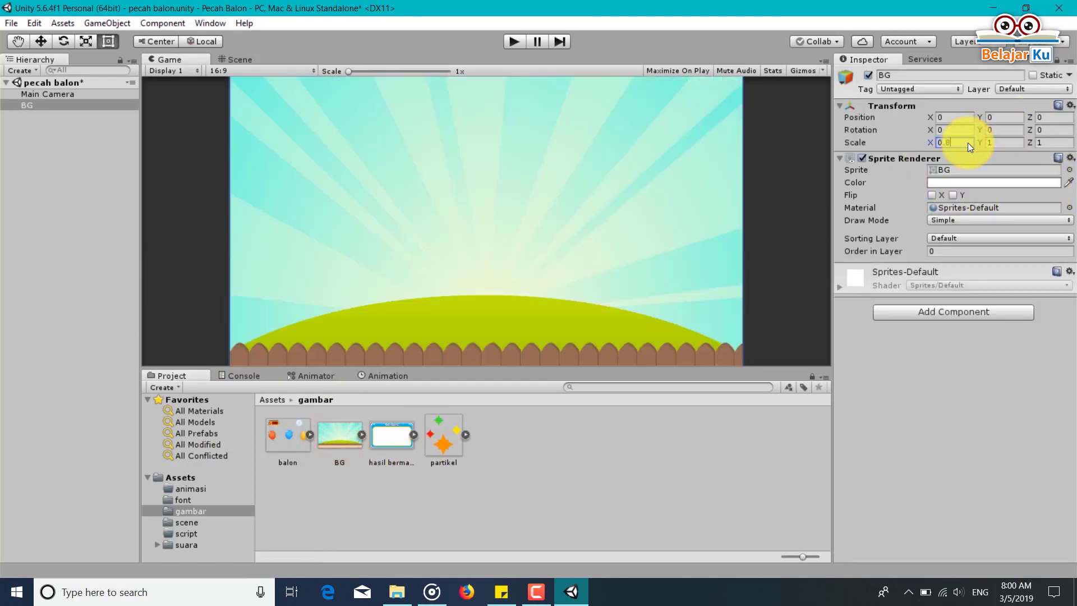
{"action": "key", "text": "Tab"}
{"action": "type", "text": "0.8"}
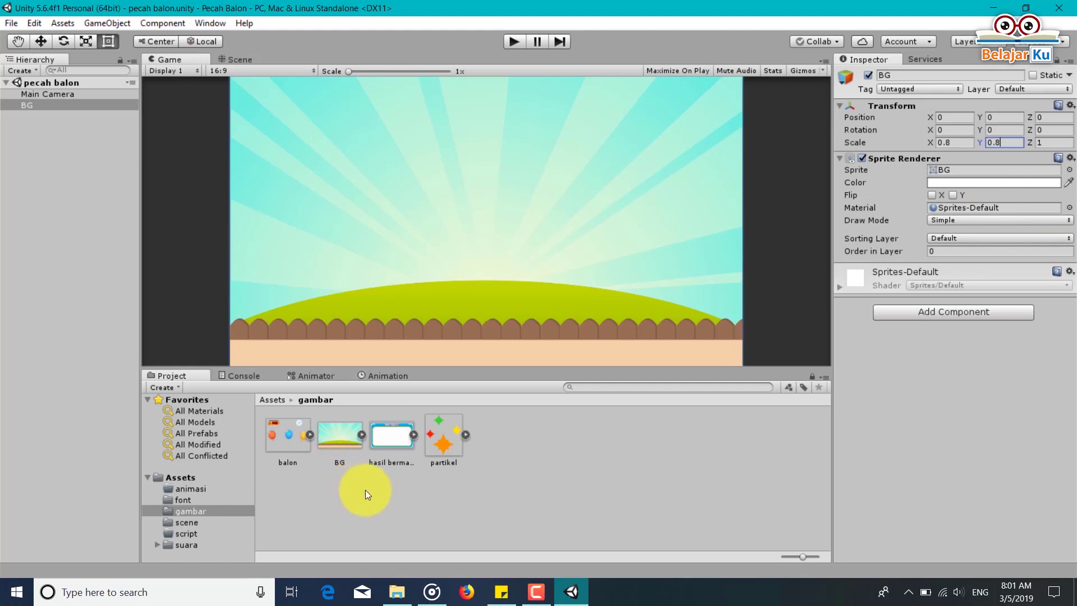
{"action": "left_click", "coordinate": [278, 432]}
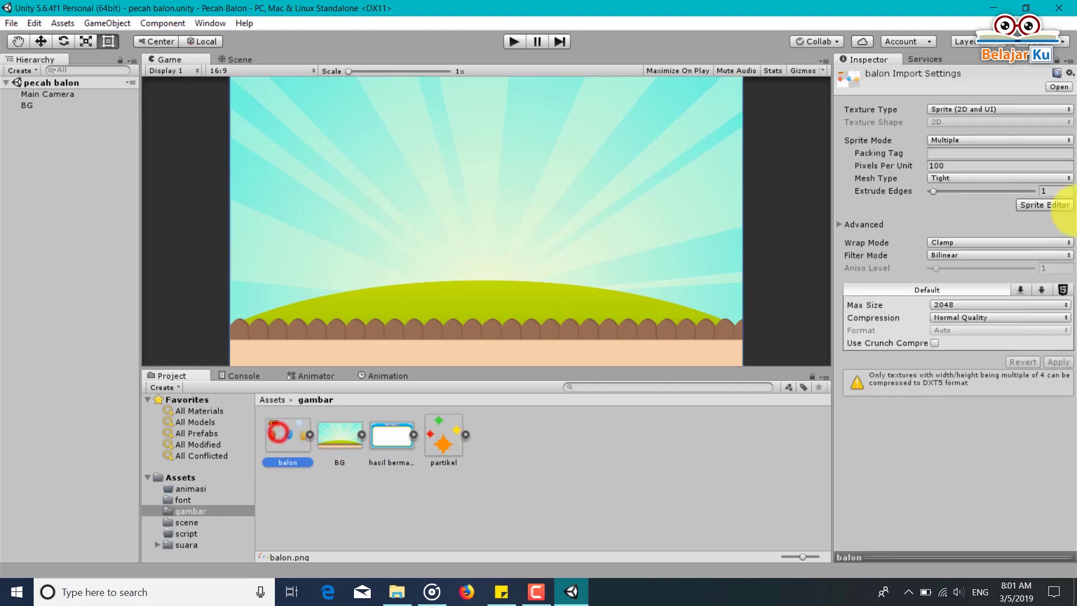
Drag the red, blue and orange balloon pivots to their string ends and apply.
{"action": "left_click", "coordinate": [1028, 207]}
{"action": "left_click", "coordinate": [317, 309]}
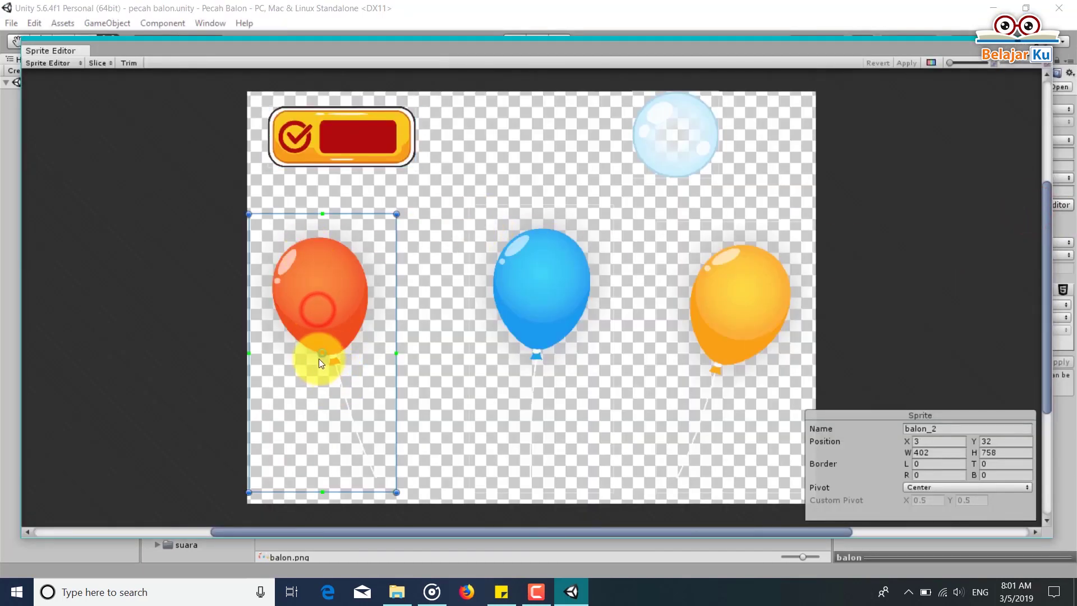
{"action": "left_click_drag", "start_coordinate": [323, 352], "coordinate": [321, 353]}
{"action": "left_click_drag", "start_coordinate": [348, 412], "coordinate": [377, 483]}
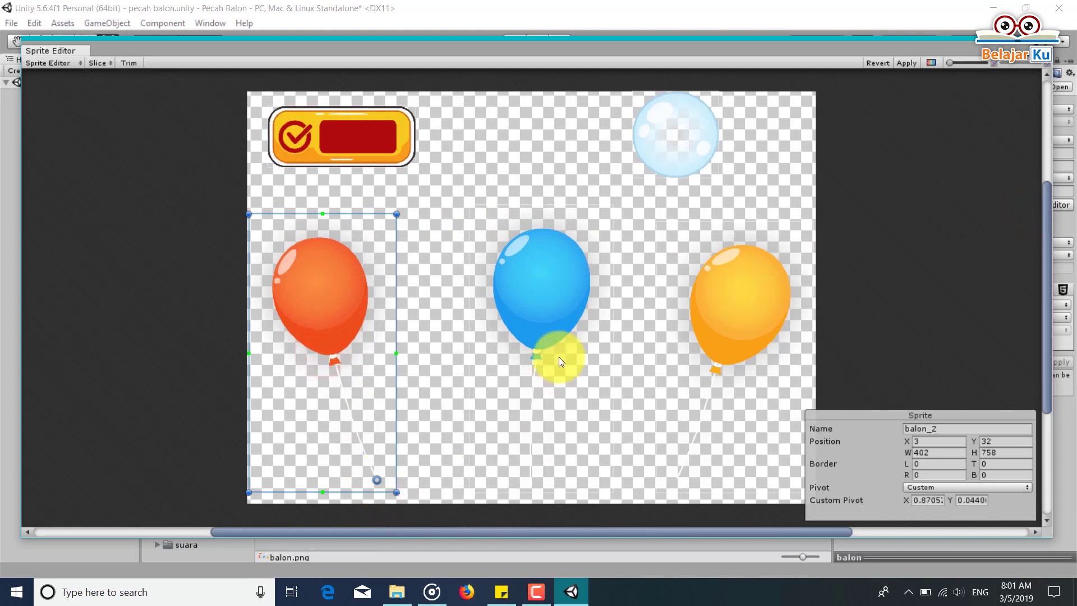
{"action": "left_click", "coordinate": [552, 319]}
{"action": "left_click_drag", "start_coordinate": [545, 350], "coordinate": [533, 480]}
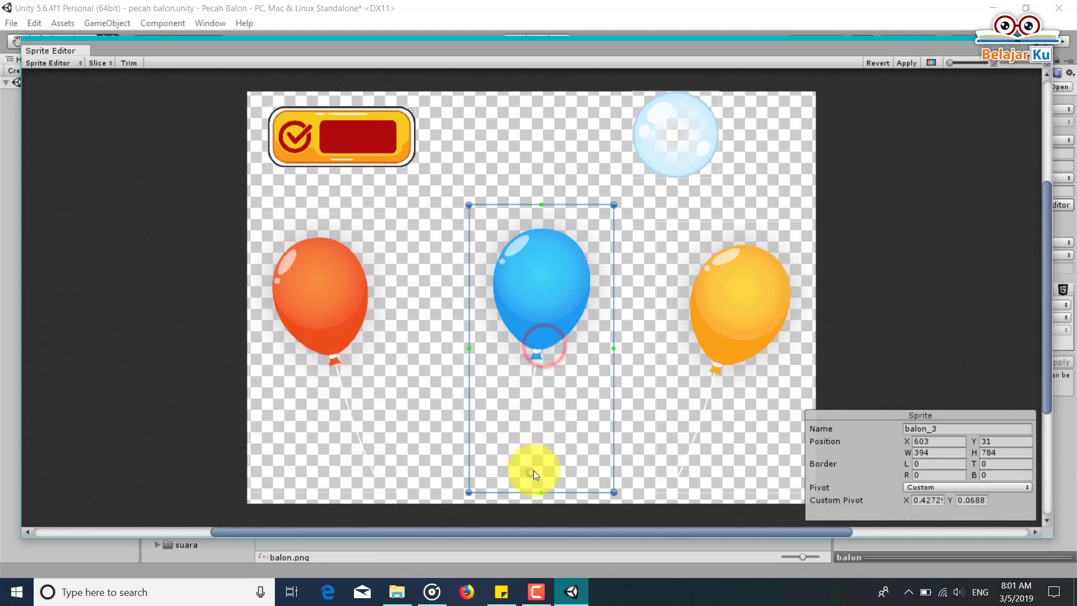
{"action": "left_click", "coordinate": [731, 332]}
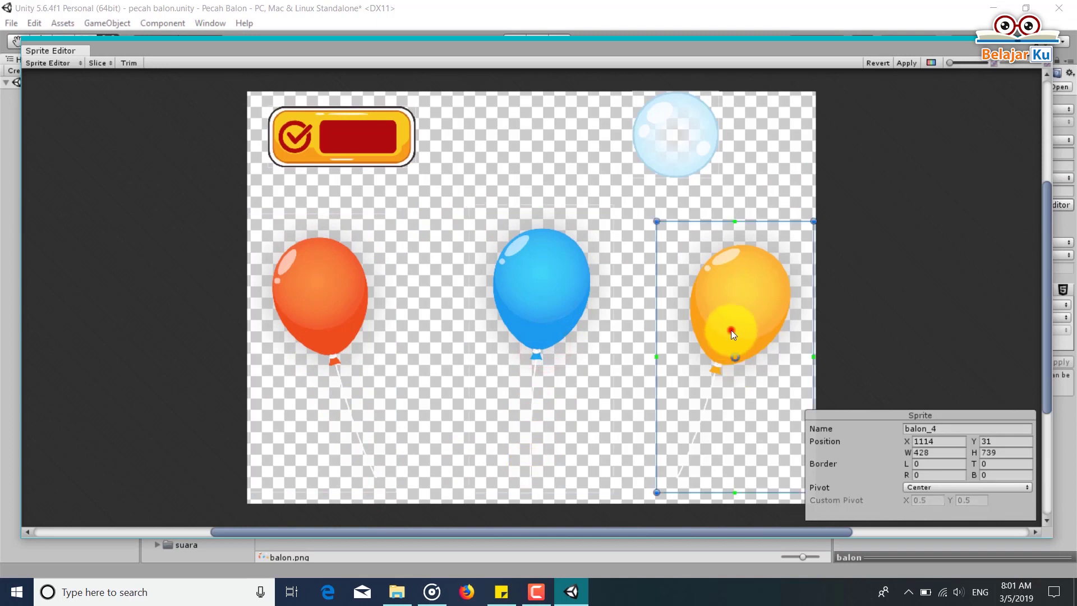
{"action": "left_click_drag", "start_coordinate": [735, 358], "coordinate": [679, 478]}
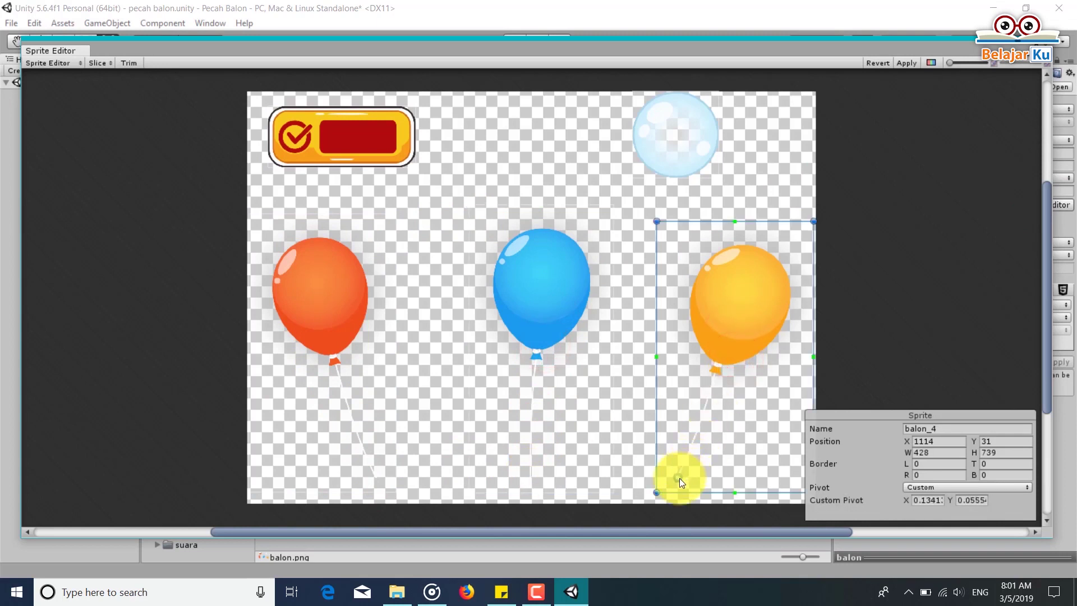
{"action": "left_click", "coordinate": [895, 65]}
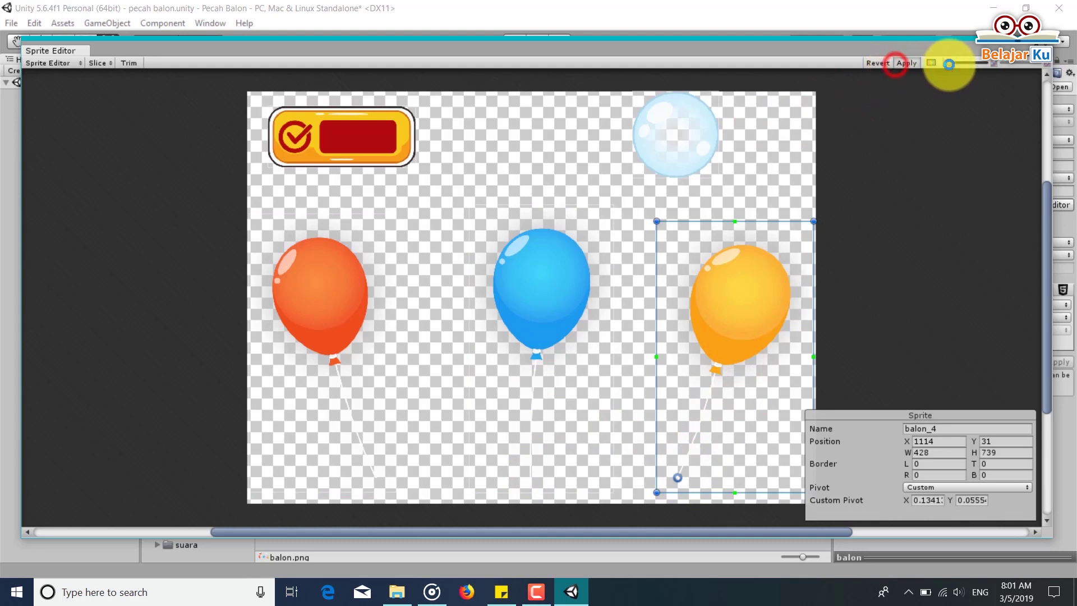
{"action": "left_click", "coordinate": [1046, 45]}
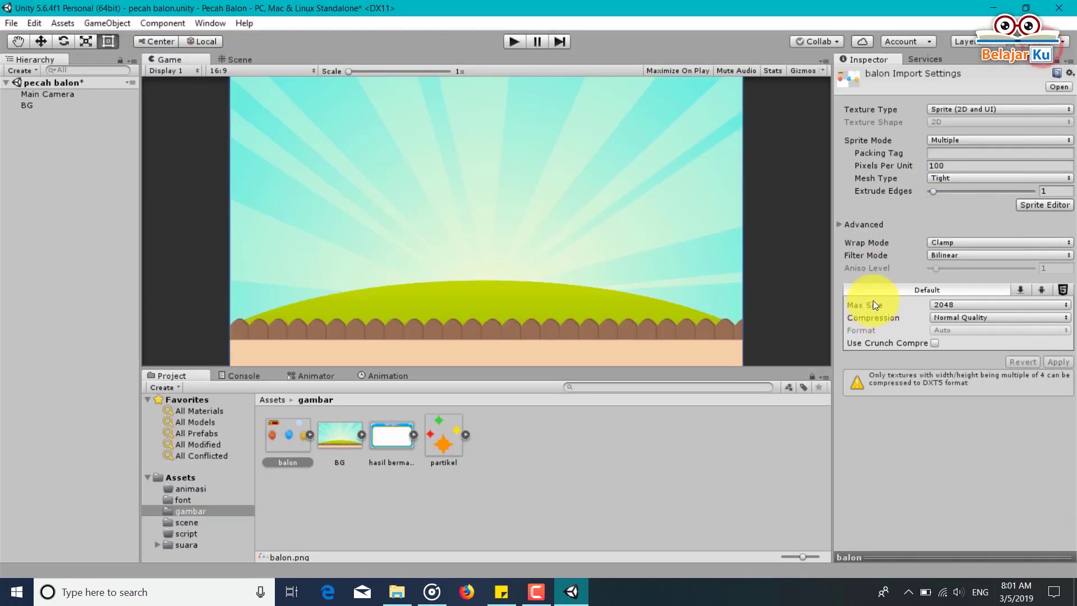
Save the scene, expand the balon sheet, and add balon_0 to the Hierarchy.
{"action": "key", "text": "ctrl+s"}
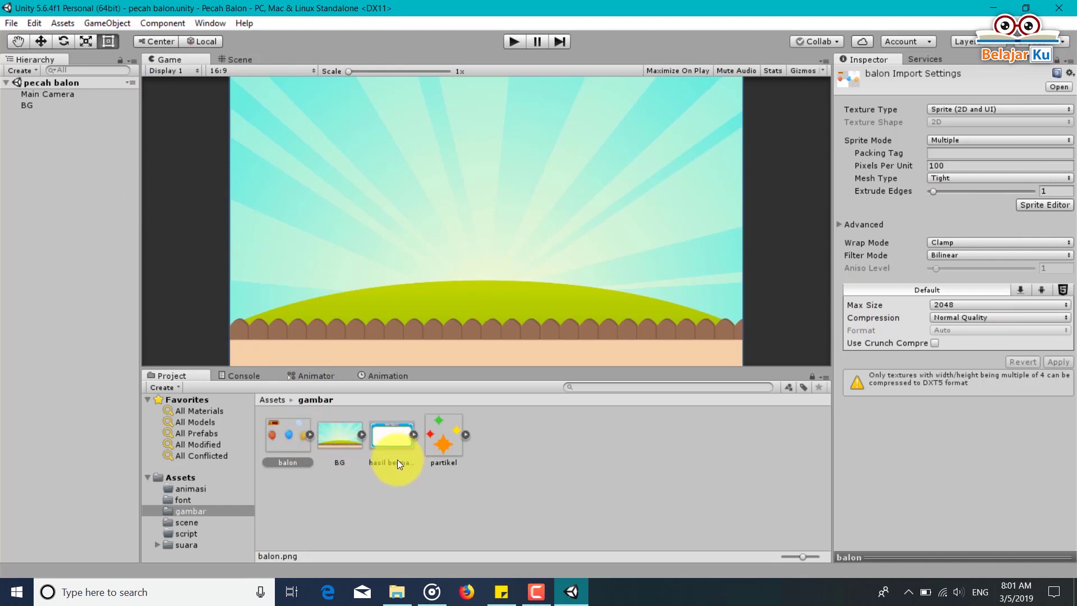
{"action": "left_click", "coordinate": [308, 433]}
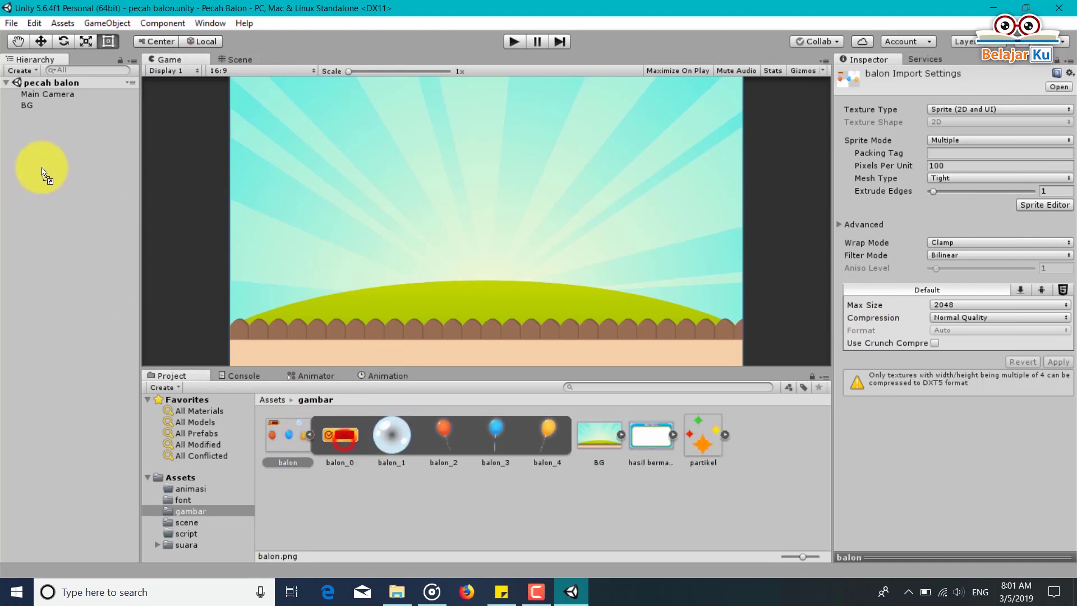
{"action": "left_click_drag", "start_coordinate": [343, 440], "coordinate": [35, 139]}
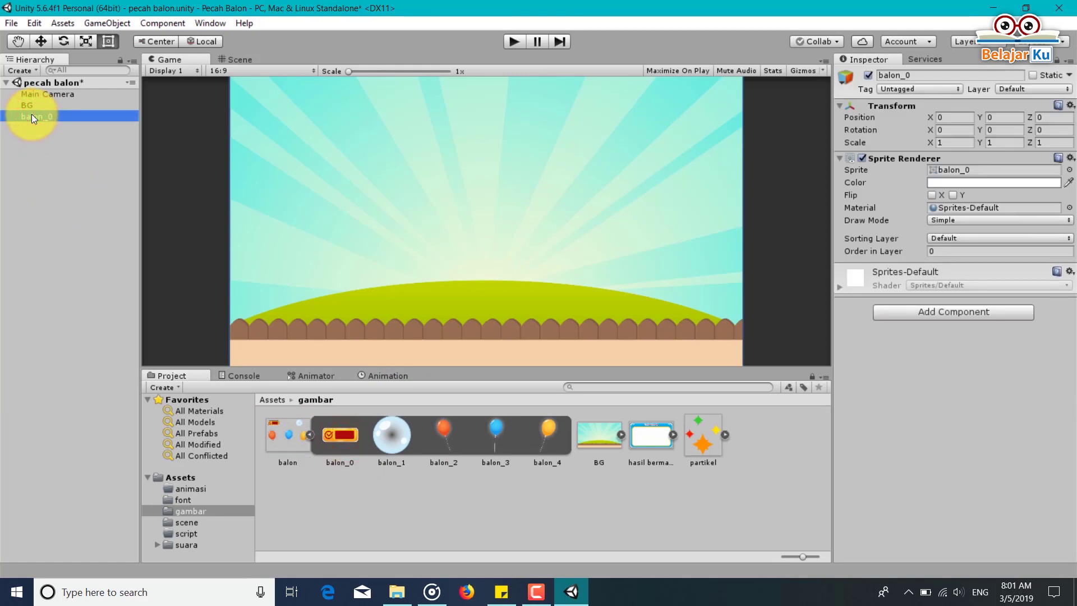
Rename balon_0 to skor and set BG's Position Z to 5.
{"action": "left_click", "coordinate": [41, 116]}
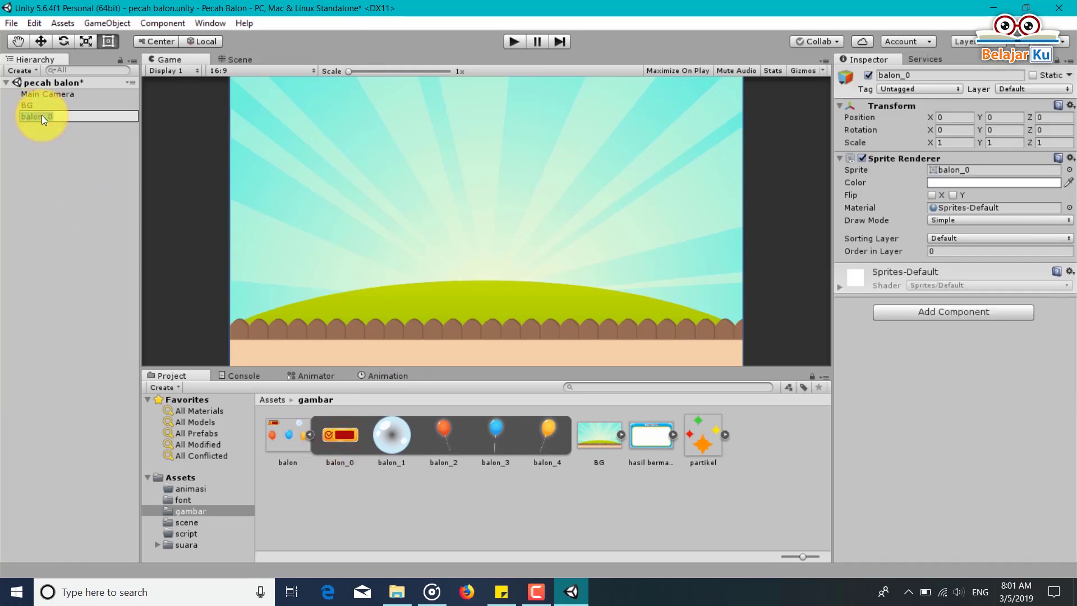
{"action": "type", "text": "skor"}
{"action": "key", "text": "Return"}
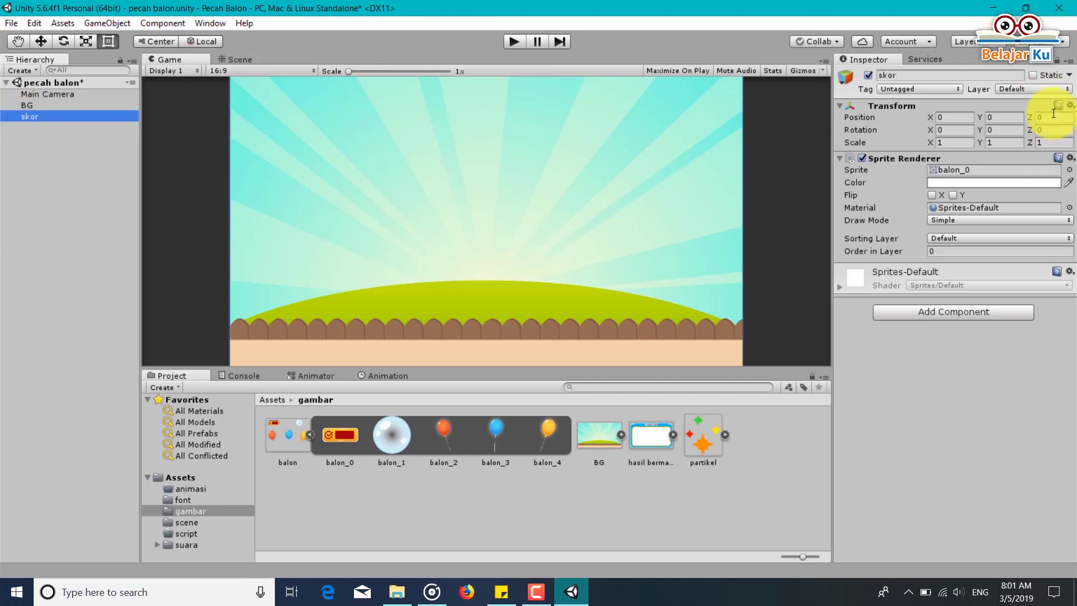
{"action": "left_click", "coordinate": [89, 104]}
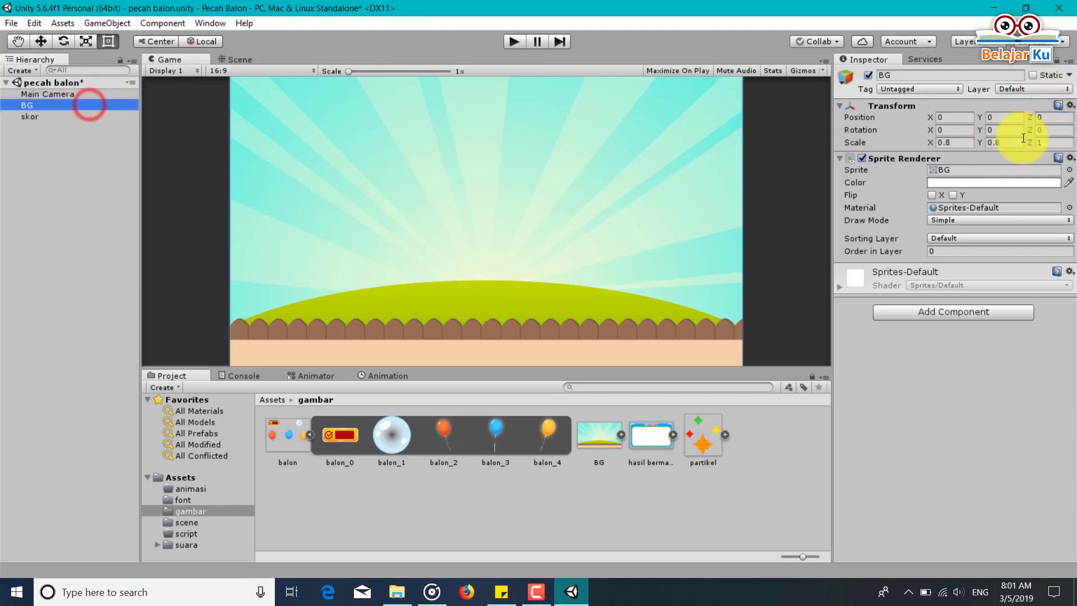
{"action": "left_click", "coordinate": [1052, 116]}
{"action": "type", "text": "5"}
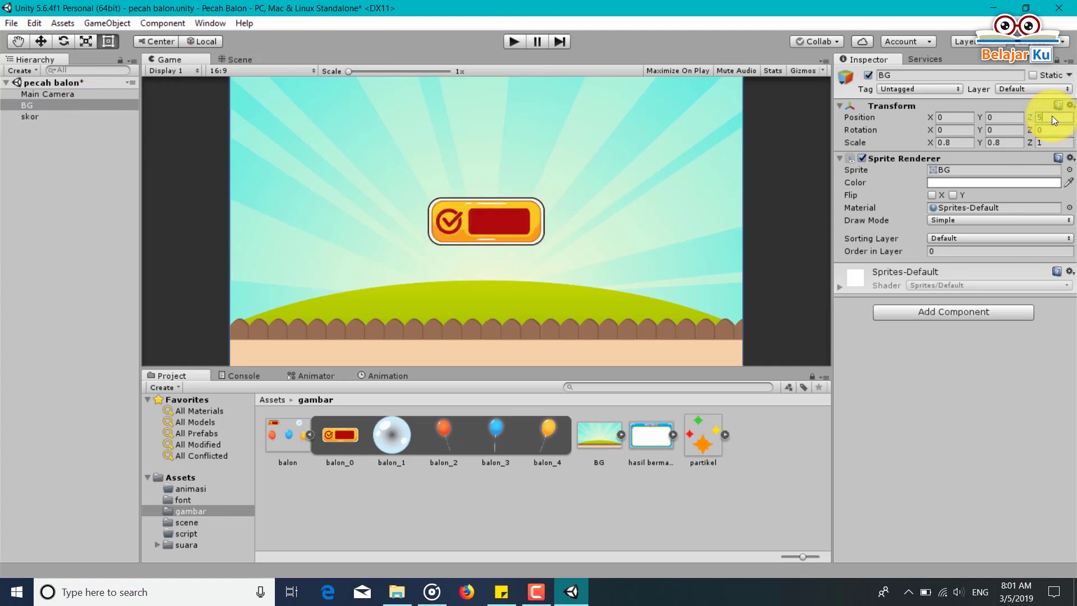
Set skor's Scale X and Y to 0.7.
{"action": "left_click", "coordinate": [60, 119]}
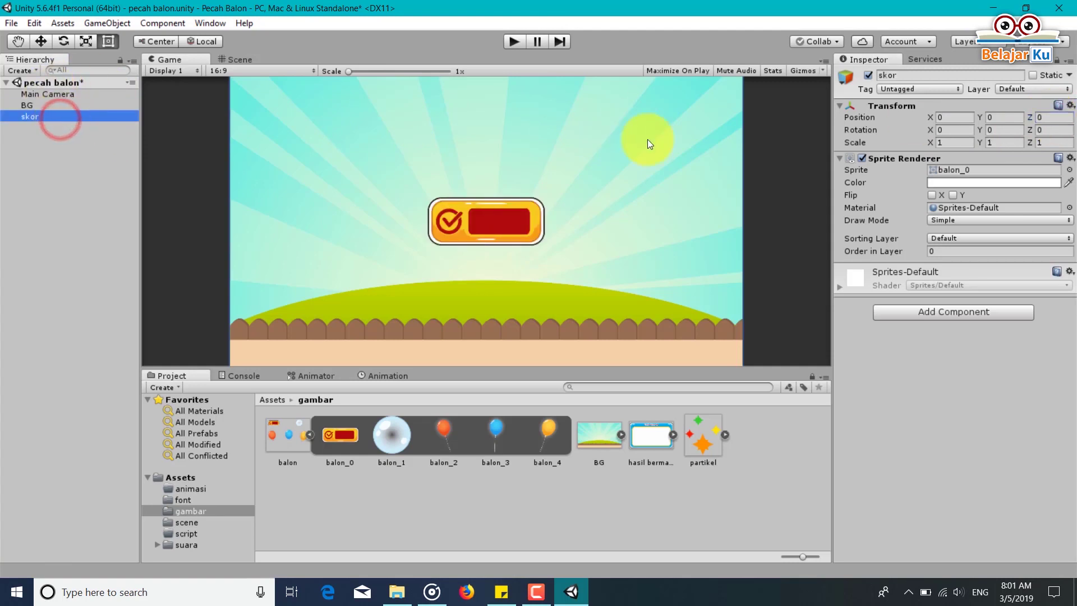
{"action": "left_click", "coordinate": [952, 145]}
{"action": "type", "text": "0.8"}
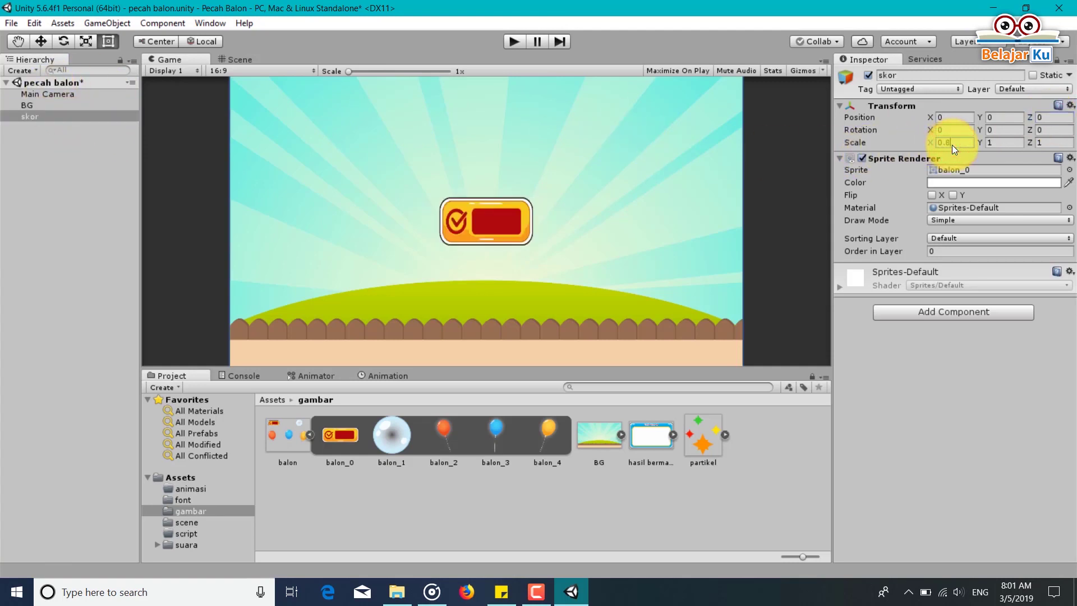
{"action": "key", "text": "Tab"}
{"action": "left_click", "coordinate": [951, 145]}
{"action": "type", "text": "0.7"}
{"action": "key", "text": "Tab"}
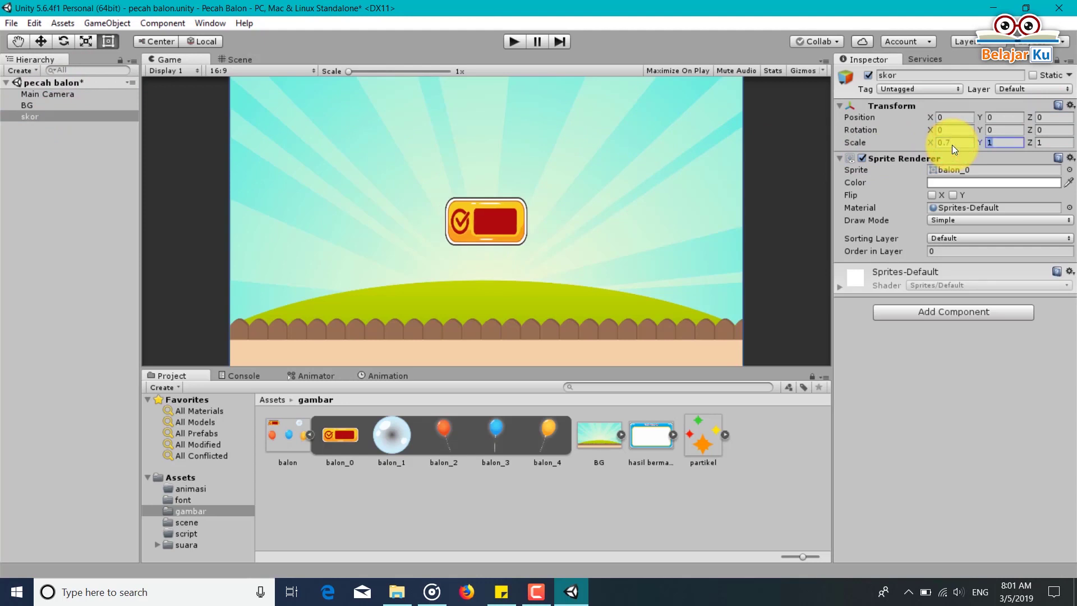
{"action": "type", "text": "0.7"}
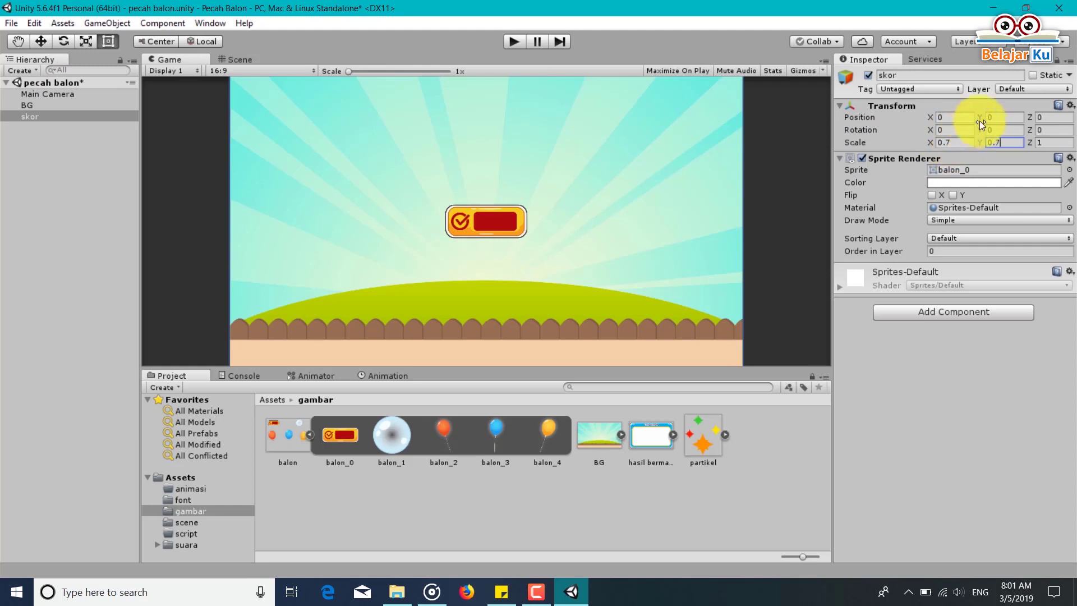
Move skor to the top-right corner at about X 7.03, Y 4.02 and save.
{"action": "mouse_move", "coordinate": [980, 118]}
{"action": "left_mouse_down"}
{"action": "mouse_move", "coordinate": [1027, 110]}
{"action": "mouse_move", "coordinate": [2, 102]}
{"action": "left_mouse_up"}
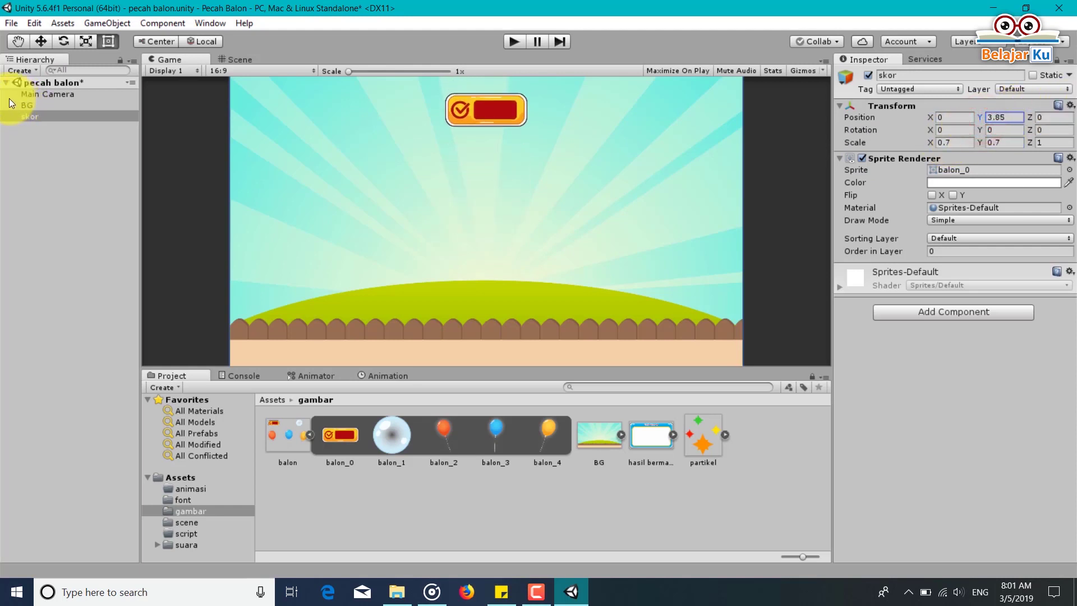
{"action": "left_click_drag", "start_coordinate": [928, 114], "coordinate": [23, 99]}
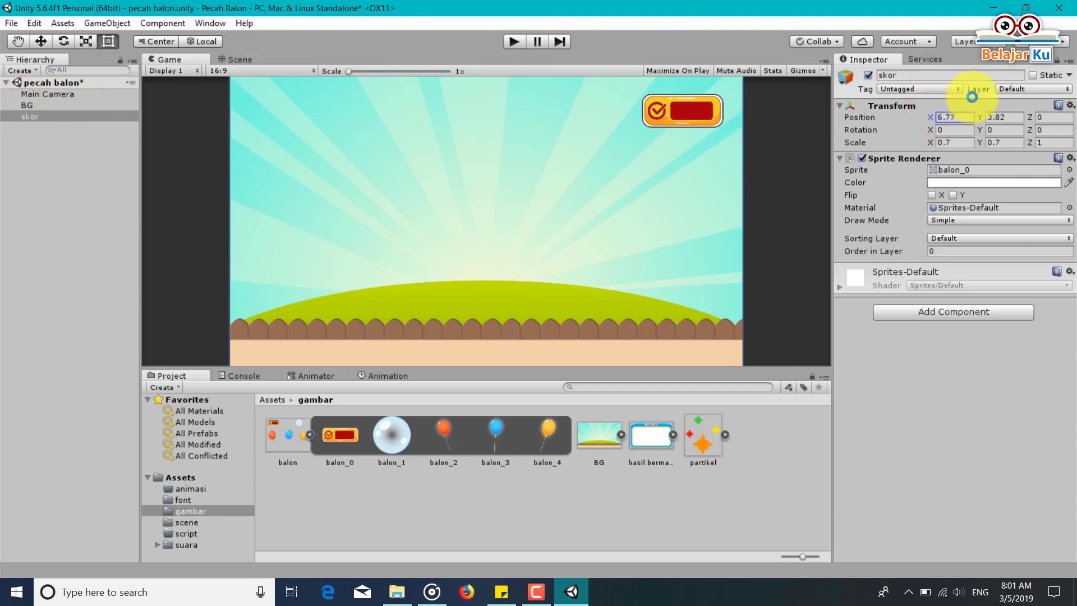
{"action": "left_click_drag", "start_coordinate": [981, 122], "coordinate": [937, 116]}
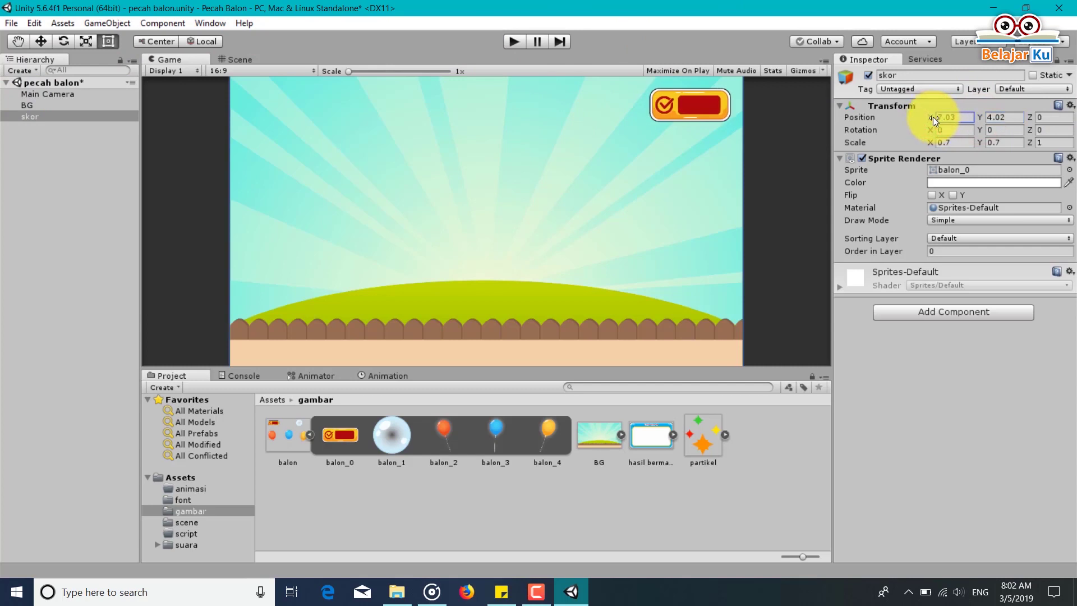
{"action": "key", "text": "ctrl+s"}
{"action": "left_click", "coordinate": [93, 114]}
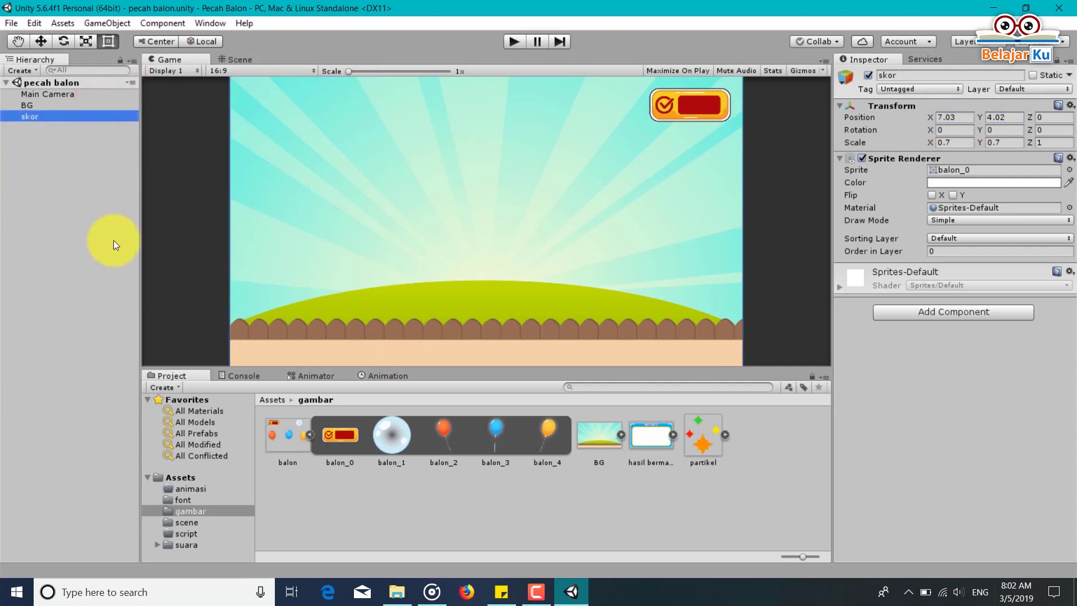
{"action": "left_click", "coordinate": [112, 178]}
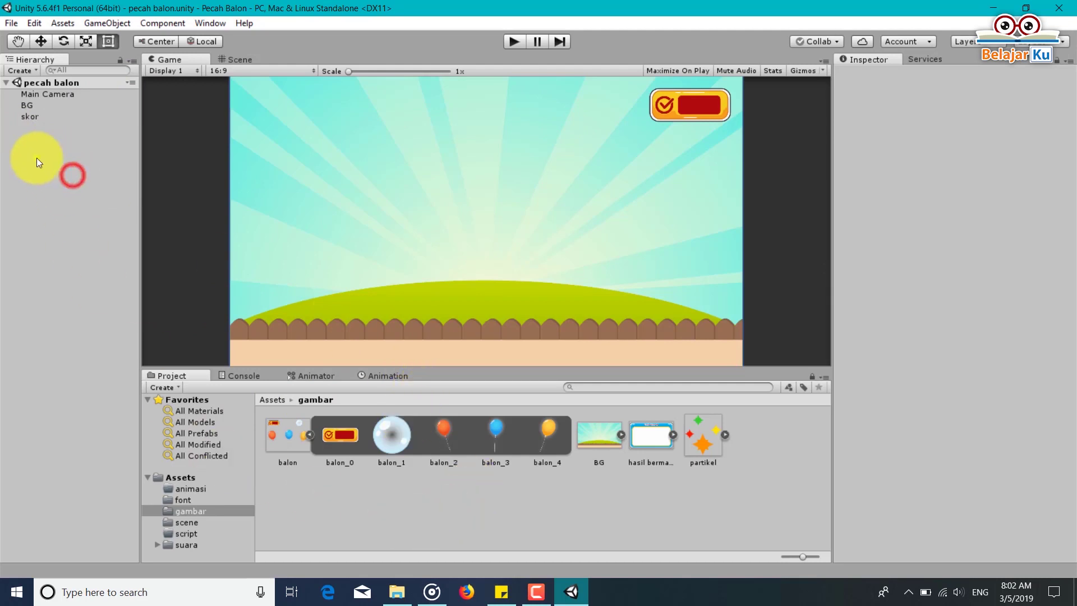
Create an empty game object named Balon (1) and save the scene.
{"action": "right_click", "coordinate": [35, 157]}
{"action": "left_click", "coordinate": [87, 281]}
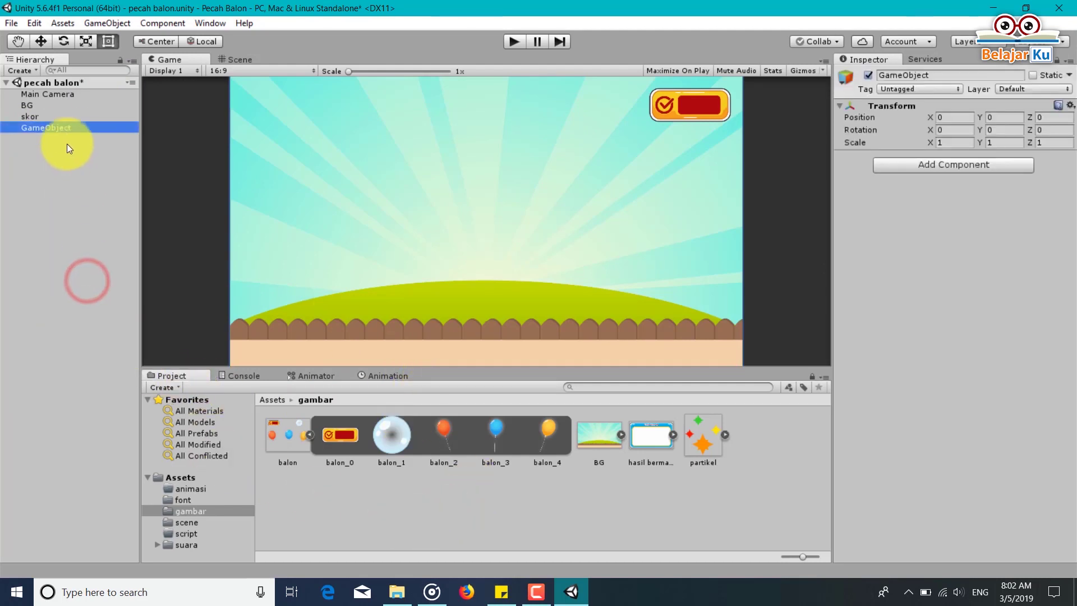
{"action": "left_click", "coordinate": [66, 127]}
{"action": "type", "text": "B"}
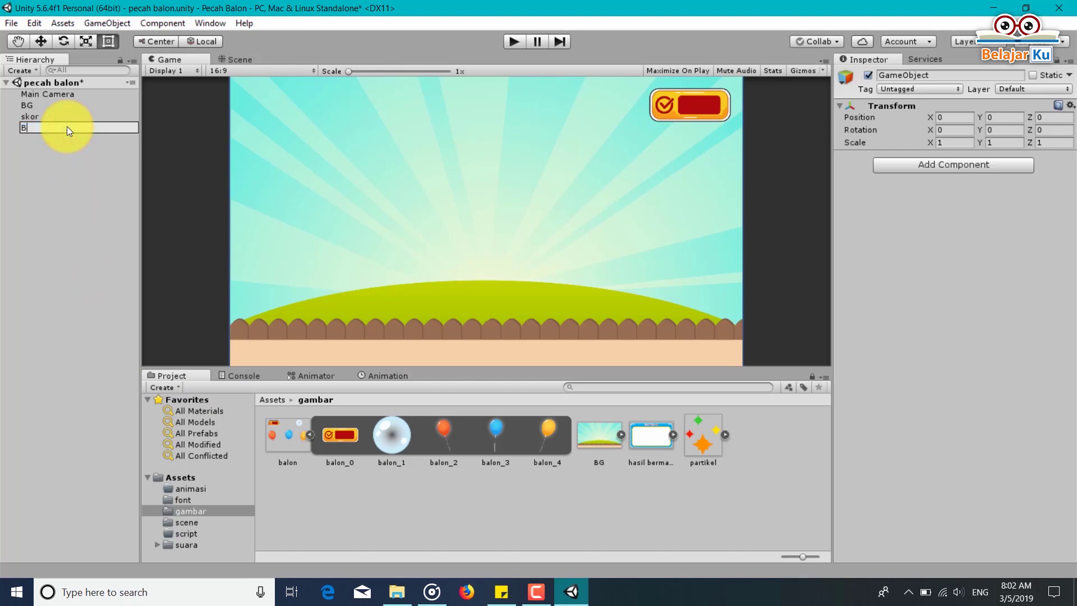
{"action": "type", "text": "alon ("}
{"action": "type", "text": "1)"}
{"action": "key", "text": "Return"}
{"action": "key", "text": "ctrl+s"}
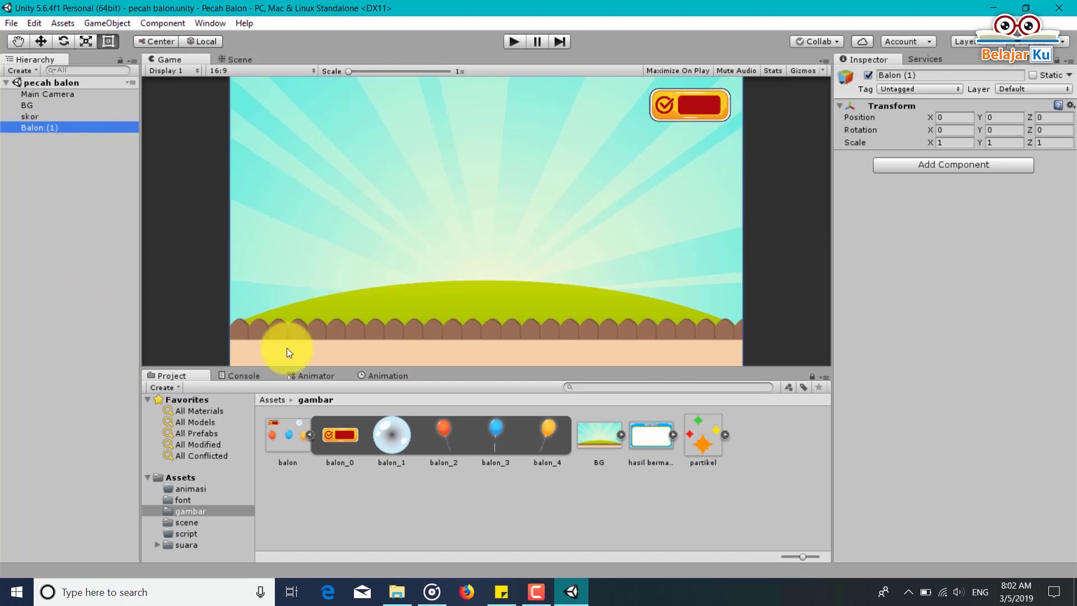
Drag the red balon_2 sprite under Balon (1) and rename the child balon.
{"action": "left_click_drag", "start_coordinate": [449, 434], "coordinate": [118, 129]}
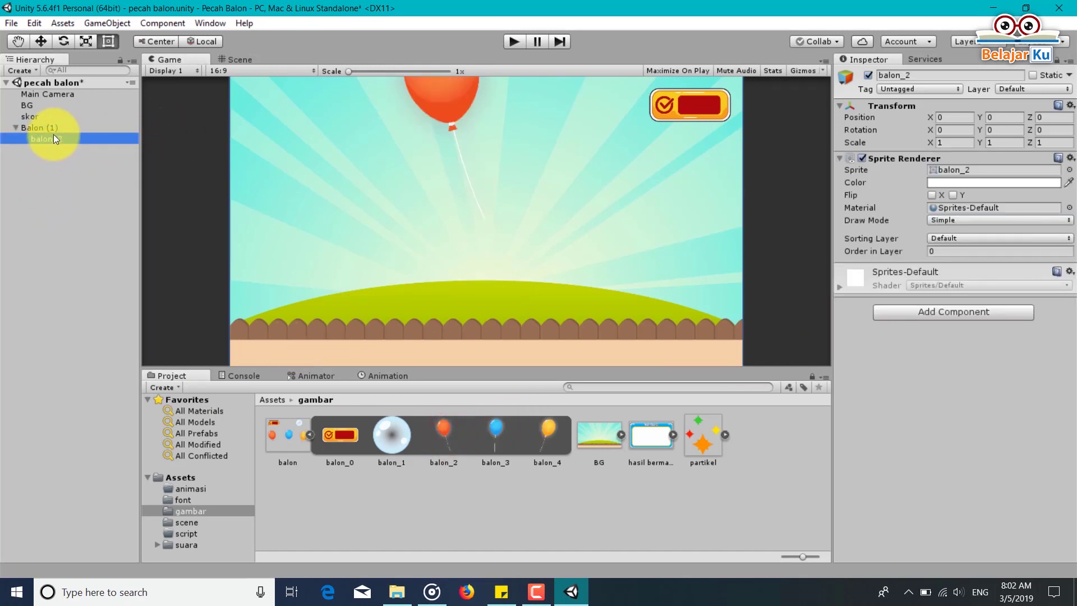
{"action": "left_click", "coordinate": [54, 137]}
{"action": "type", "text": "n"}
{"action": "key", "text": "Return"}
{"action": "key", "text": "ctrl+s"}
Move the red balloon to the lower left of the scene, around X -4.05, Y -4.07.
{"action": "left_click", "coordinate": [72, 126]}
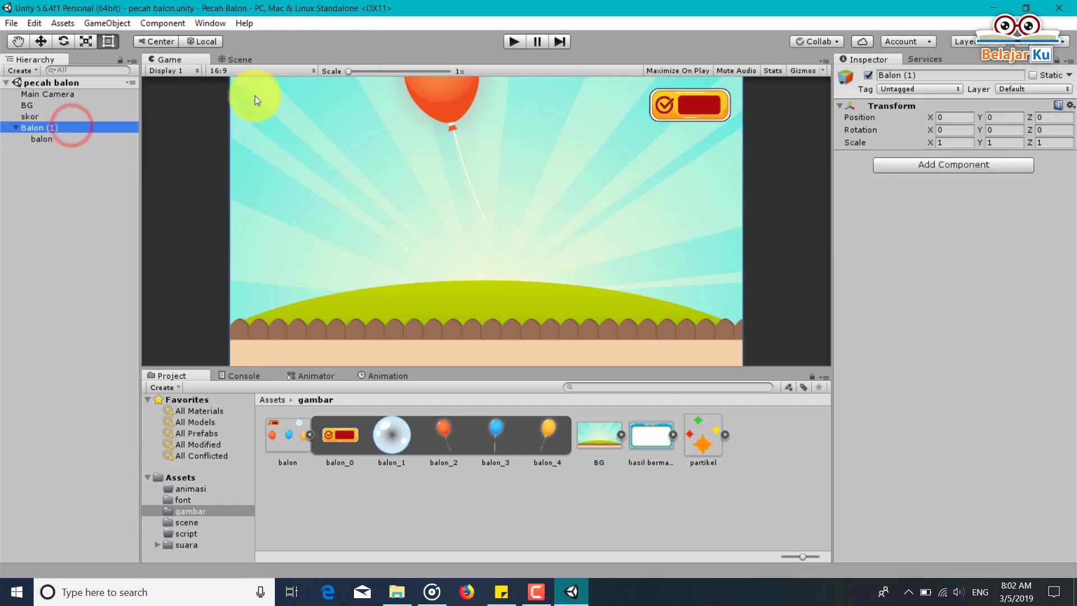
{"action": "left_click", "coordinate": [240, 59]}
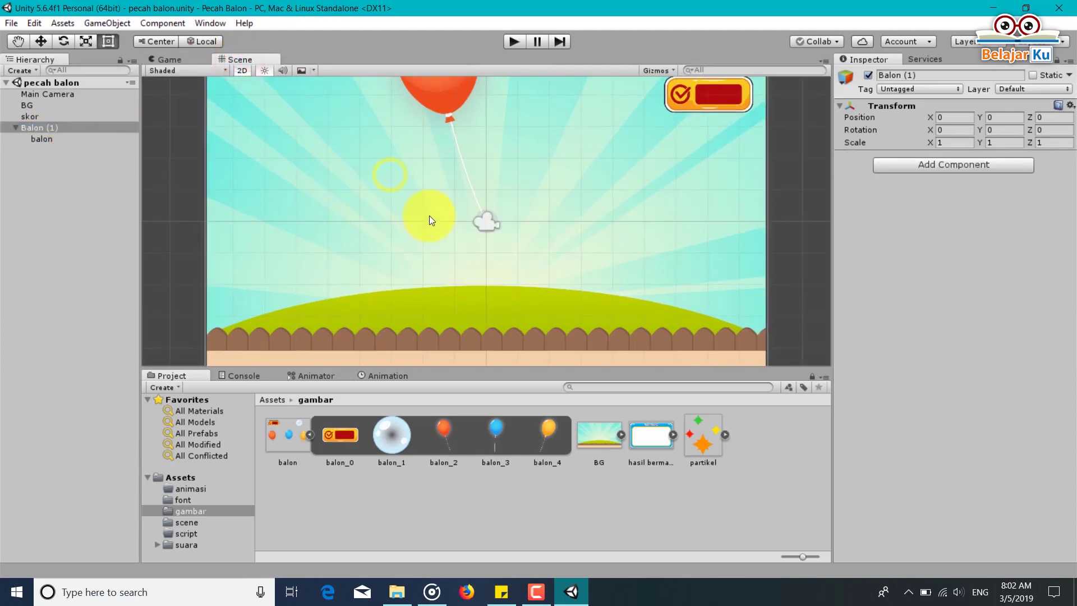
{"action": "scroll", "coordinate": [429, 216], "scroll_direction": "down", "scroll_amount": 3}
{"action": "scroll", "coordinate": [430, 184], "scroll_direction": "down", "scroll_amount": 2}
{"action": "left_click", "coordinate": [40, 41]}
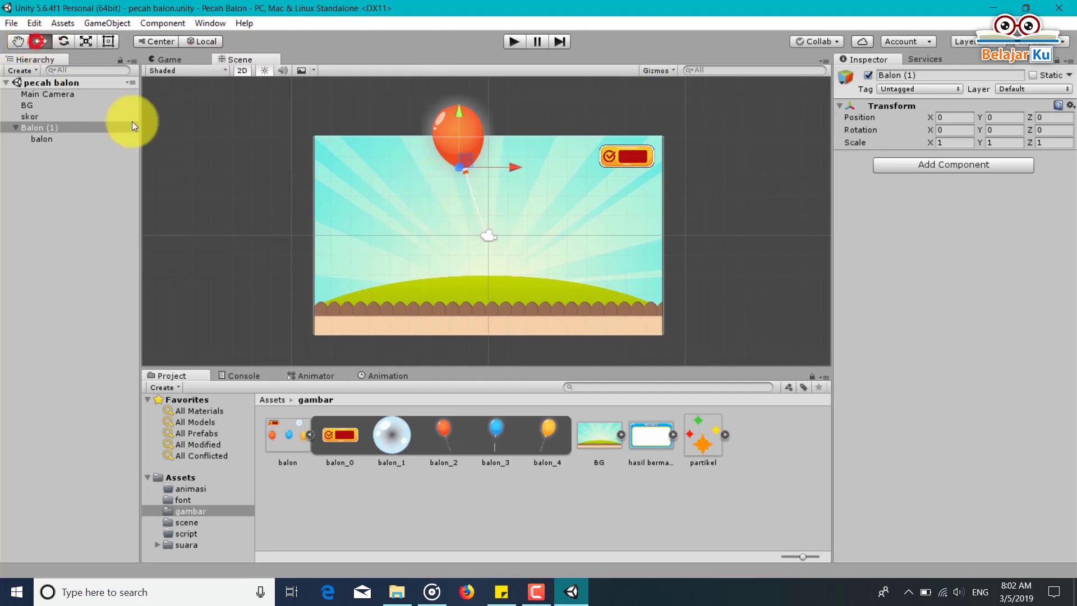
{"action": "mouse_move", "coordinate": [452, 161]}
{"action": "left_mouse_down"}
{"action": "mouse_move", "coordinate": [455, 197]}
{"action": "mouse_move", "coordinate": [388, 240]}
{"action": "left_mouse_up"}
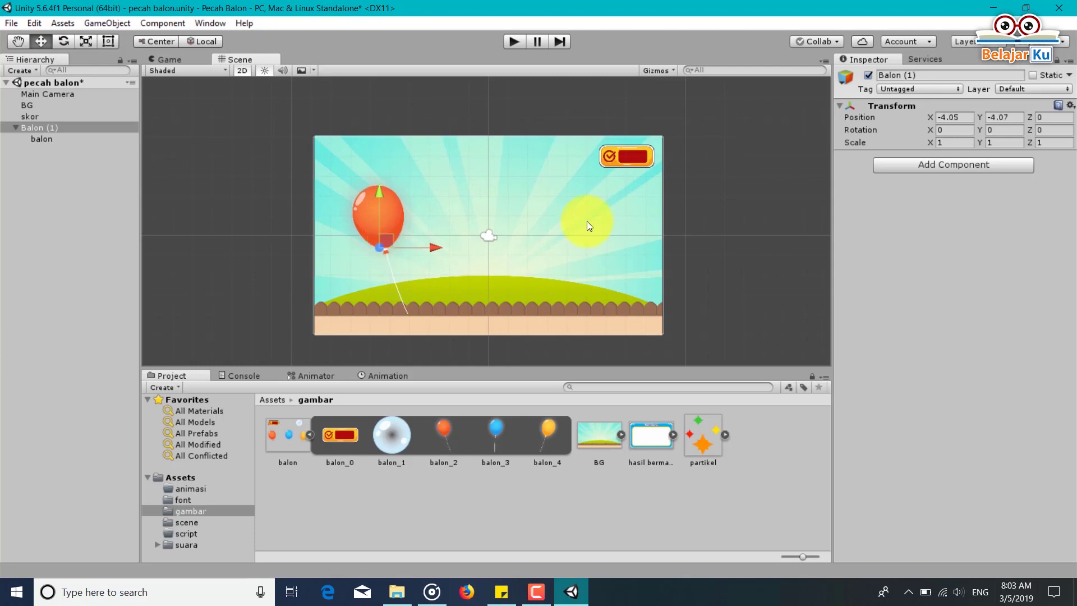
Scale the red balloon to 0.85 on X and Y and save.
{"action": "left_click", "coordinate": [954, 146]}
{"action": "type", "text": "0"}
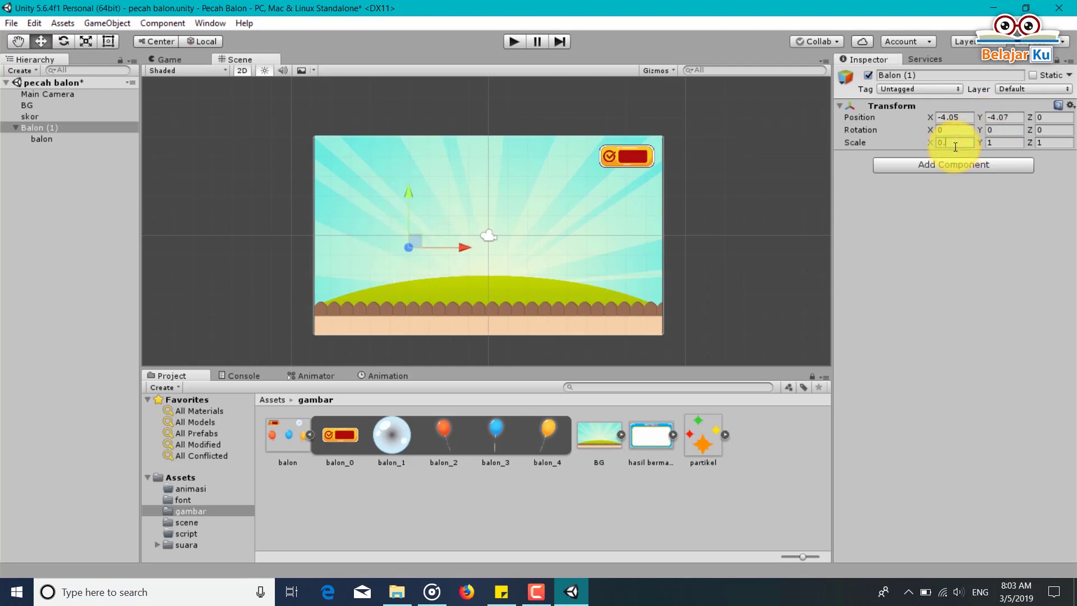
{"action": "type", "text": ".8"}
{"action": "key", "text": "Tab"}
{"action": "type", "text": "0.8"}
{"action": "key", "text": "ctrl+s"}
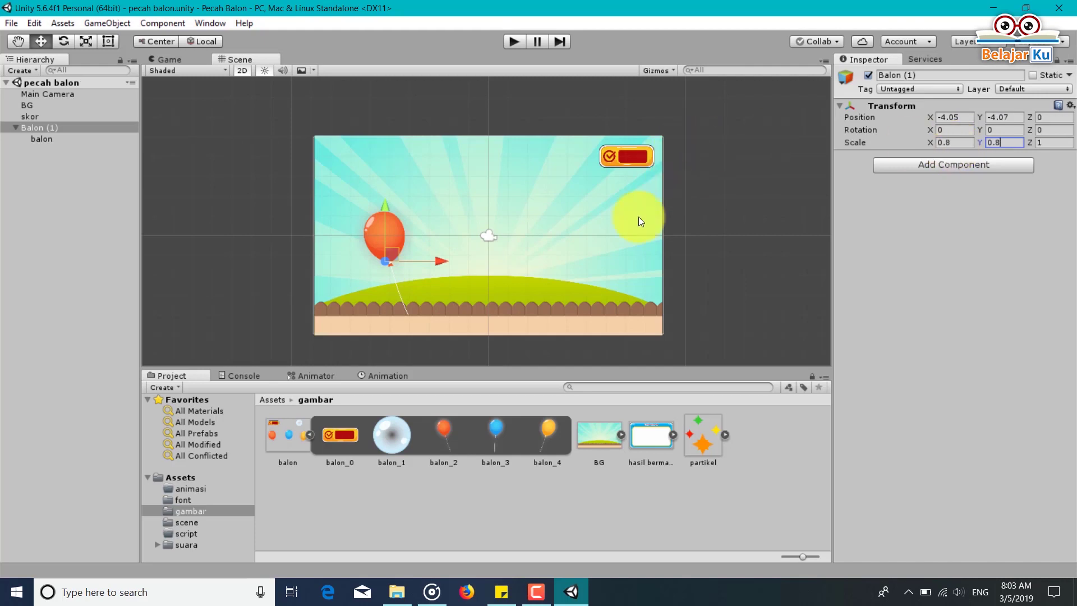
{"action": "left_click", "coordinate": [192, 63]}
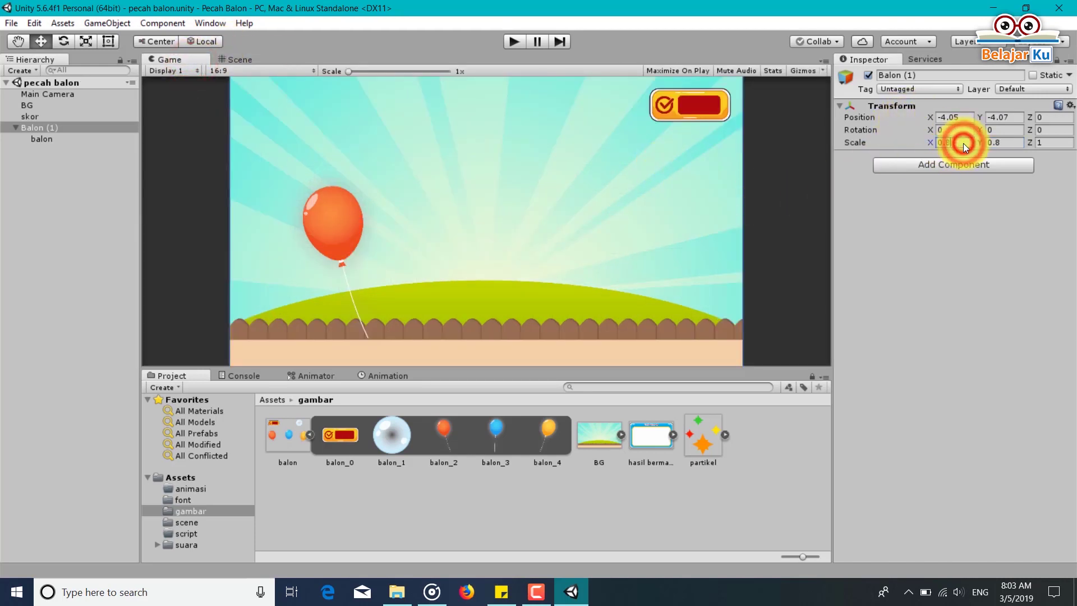
{"action": "type", "text": "5"}
{"action": "left_click", "coordinate": [1004, 144]}
{"action": "type", "text": "5"}
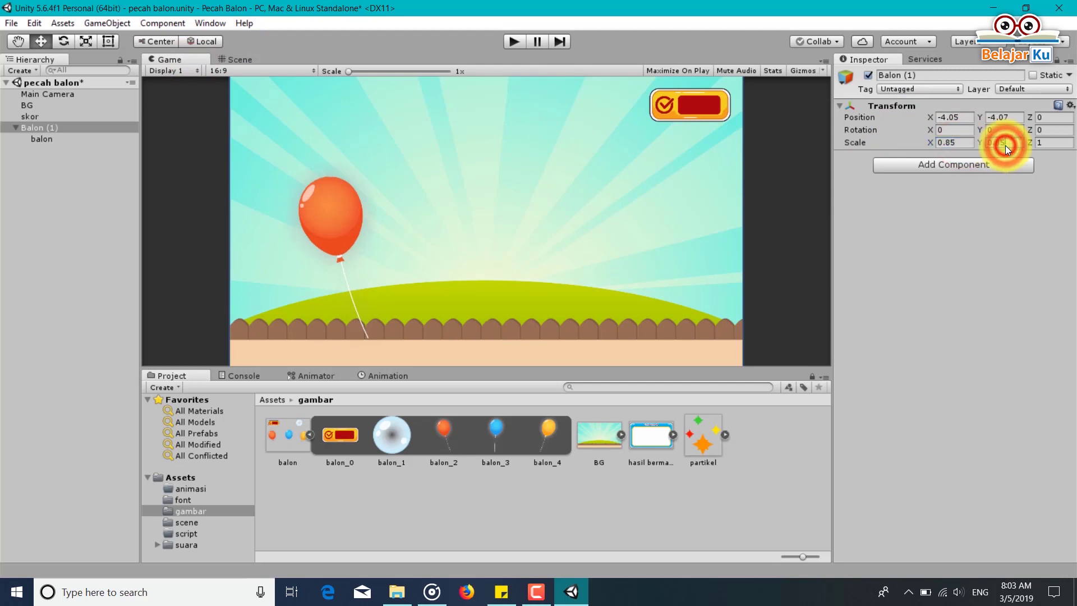
{"action": "key", "text": "ctrl+s"}
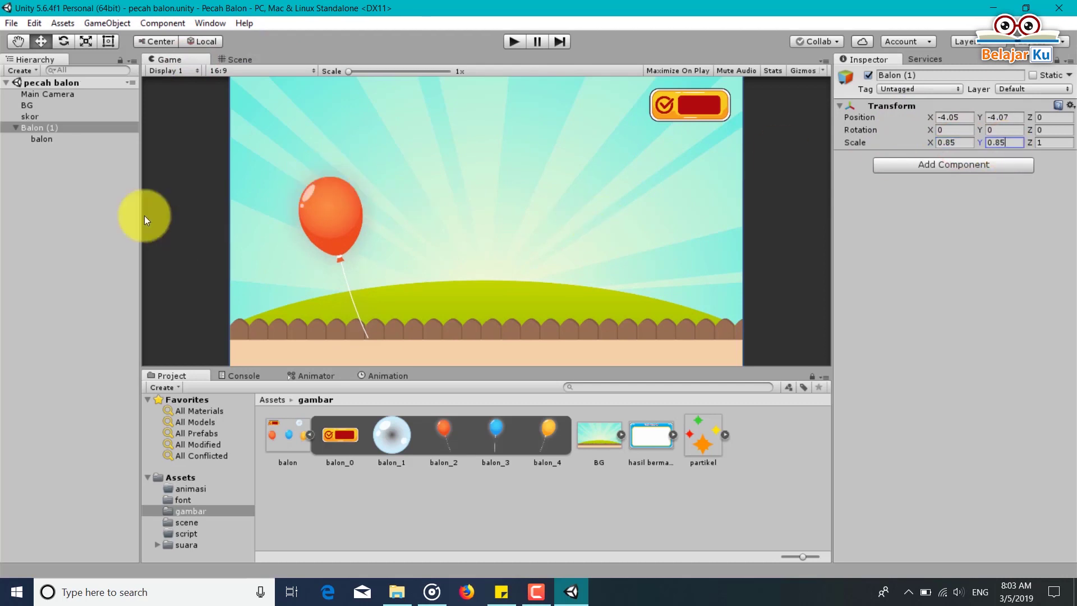
{"action": "left_click", "coordinate": [49, 140]}
Duplicate Balon (1) into Balon (2) with the blue balon_3 sprite, centred at X 0.
{"action": "left_click", "coordinate": [16, 127]}
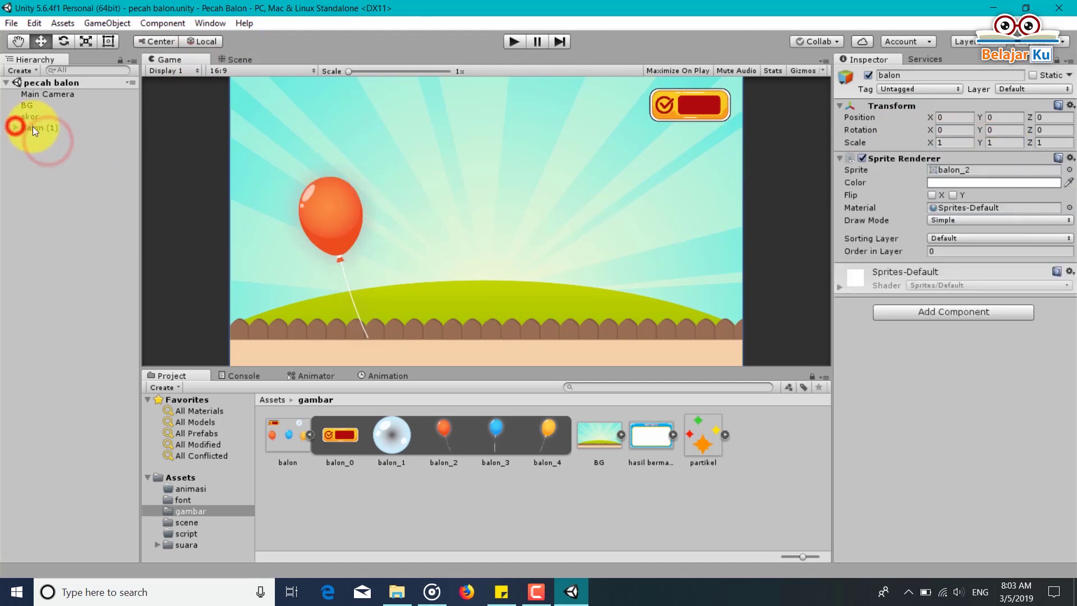
{"action": "left_click", "coordinate": [33, 126]}
{"action": "key", "text": "ctrl+d"}
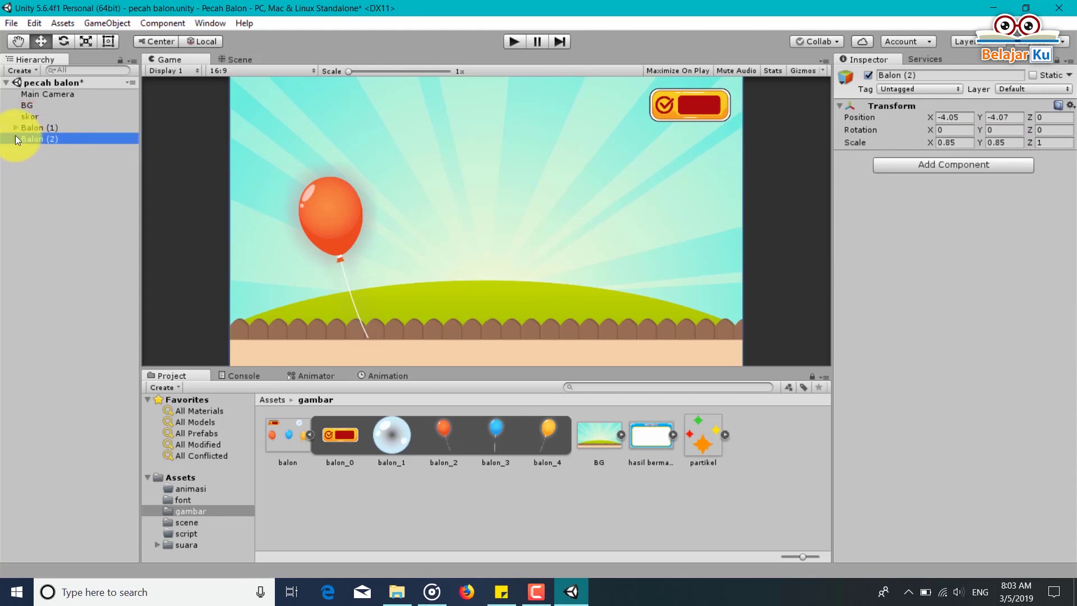
{"action": "left_click", "coordinate": [15, 138]}
{"action": "left_click", "coordinate": [42, 150]}
{"action": "left_click_drag", "start_coordinate": [495, 437], "coordinate": [948, 169]}
{"action": "key", "text": "ctrl+s"}
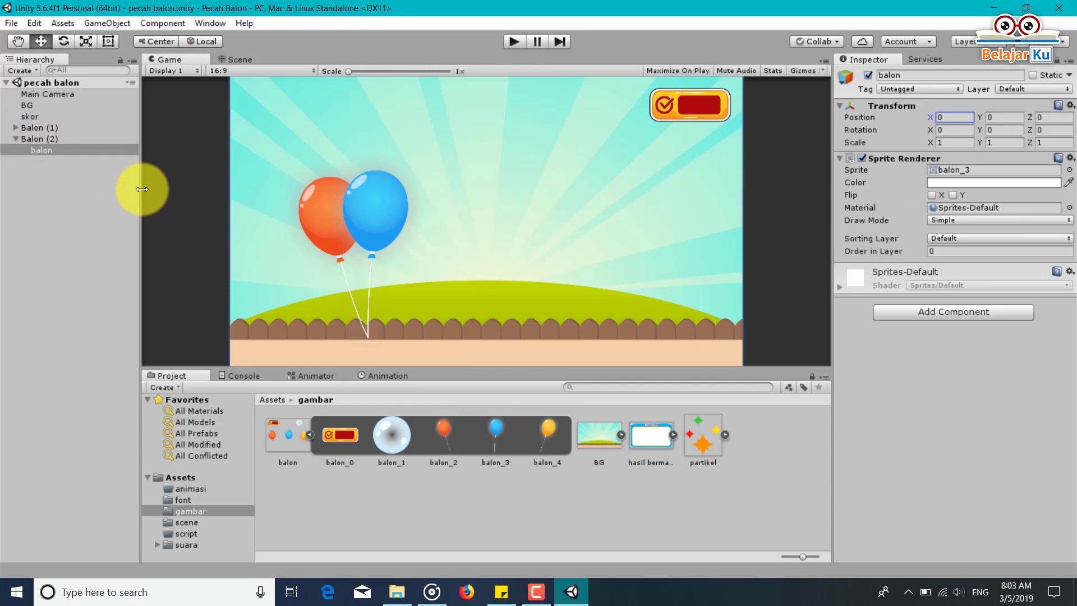
{"action": "left_click", "coordinate": [35, 139]}
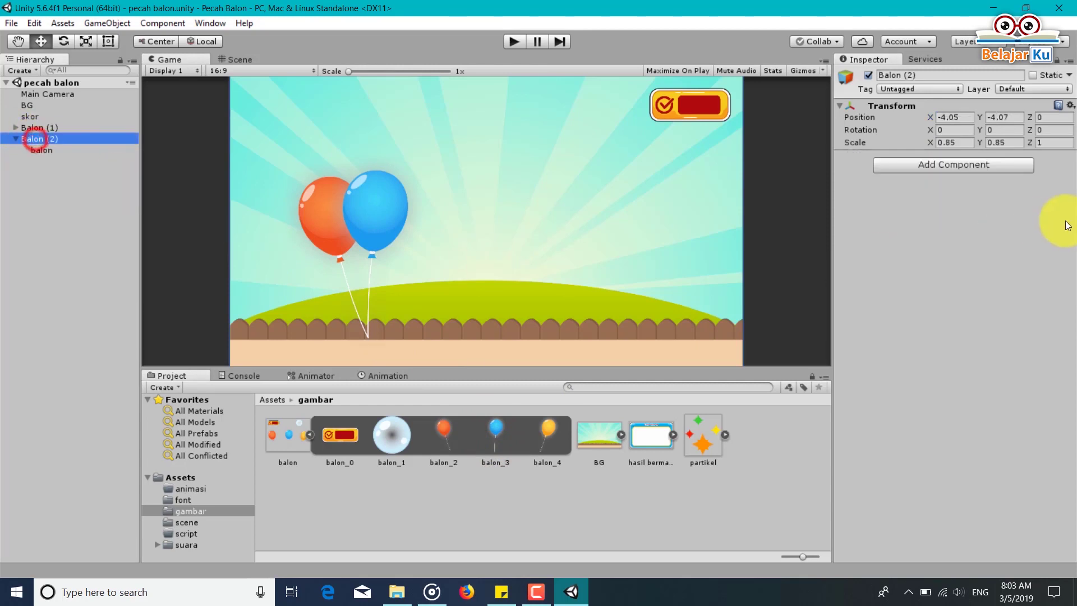
{"action": "left_click", "coordinate": [969, 115]}
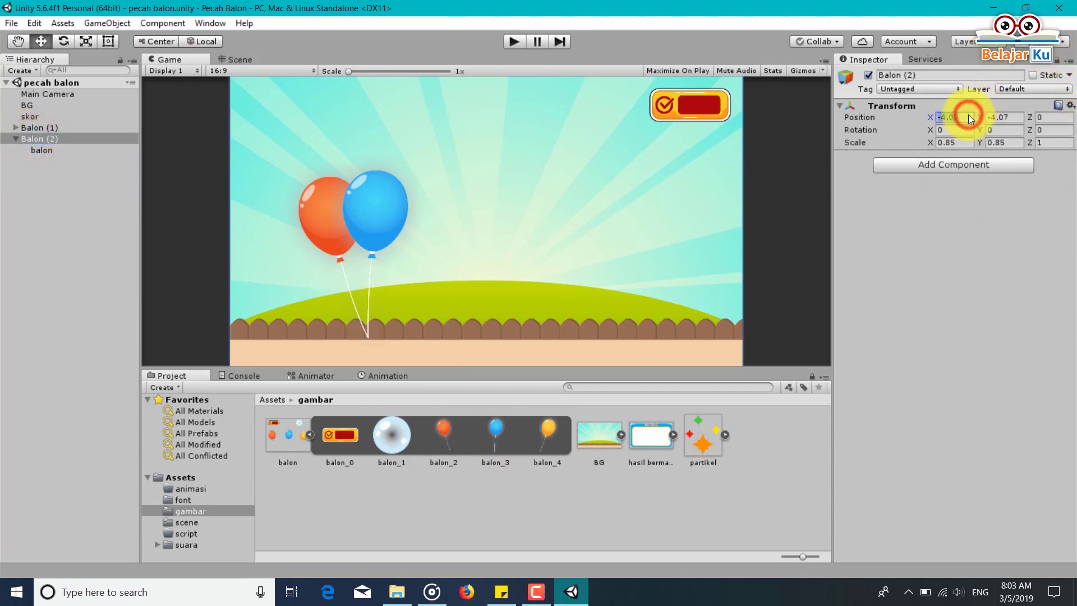
{"action": "type", "text": "0"}
{"action": "key", "text": "ctrl+s"}
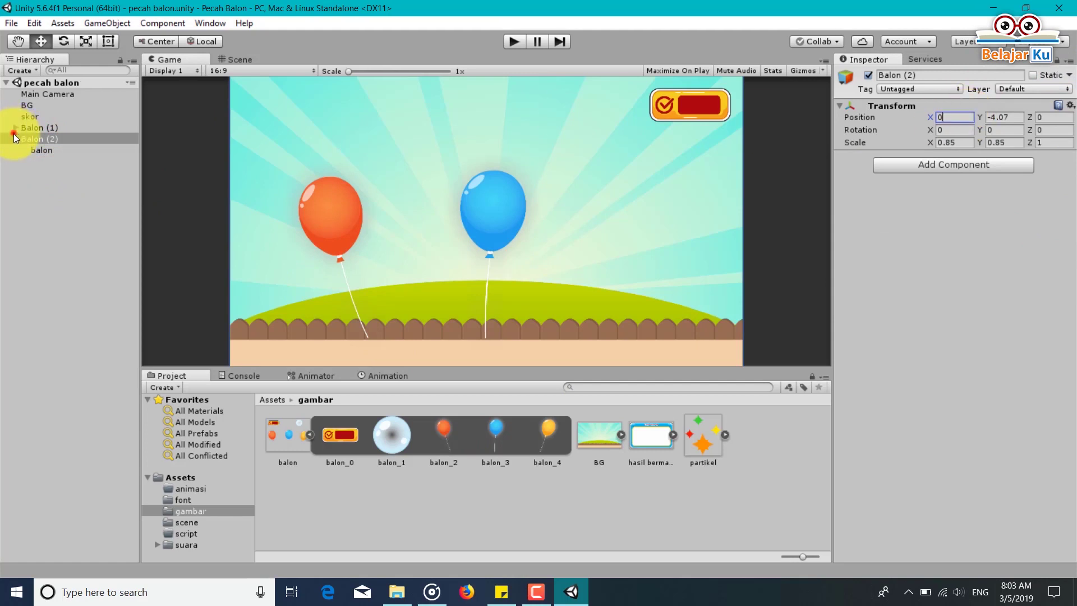
Duplicate Balon (1) into Balon (3) with the orange balon_4 sprite at X 4.05.
{"action": "left_click", "coordinate": [14, 137]}
{"action": "left_click", "coordinate": [31, 126]}
{"action": "key", "text": "ctrl+d"}
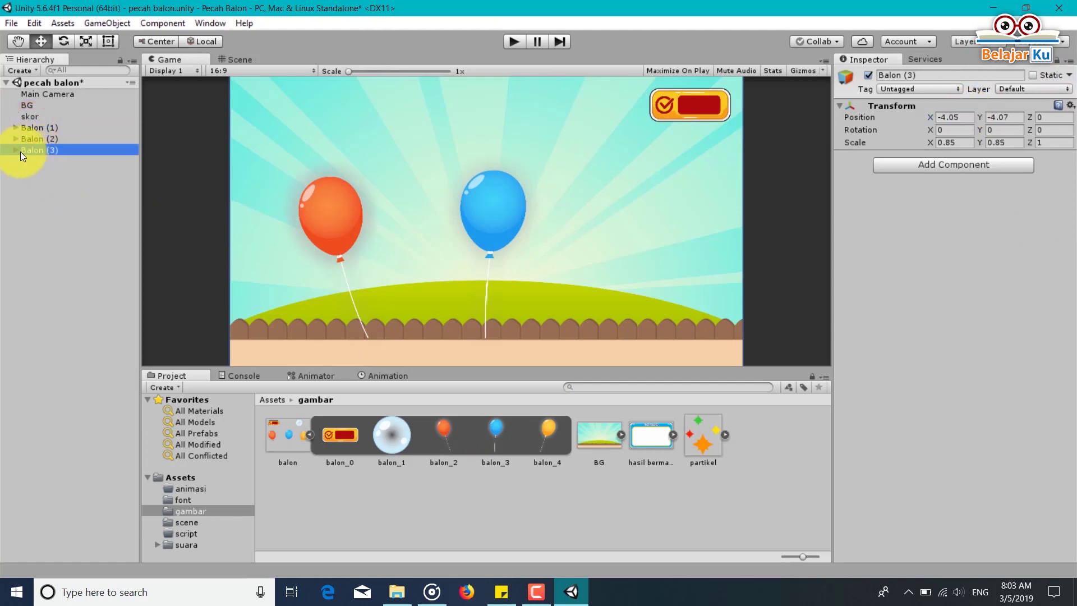
{"action": "left_click", "coordinate": [16, 151]}
{"action": "left_click", "coordinate": [35, 162]}
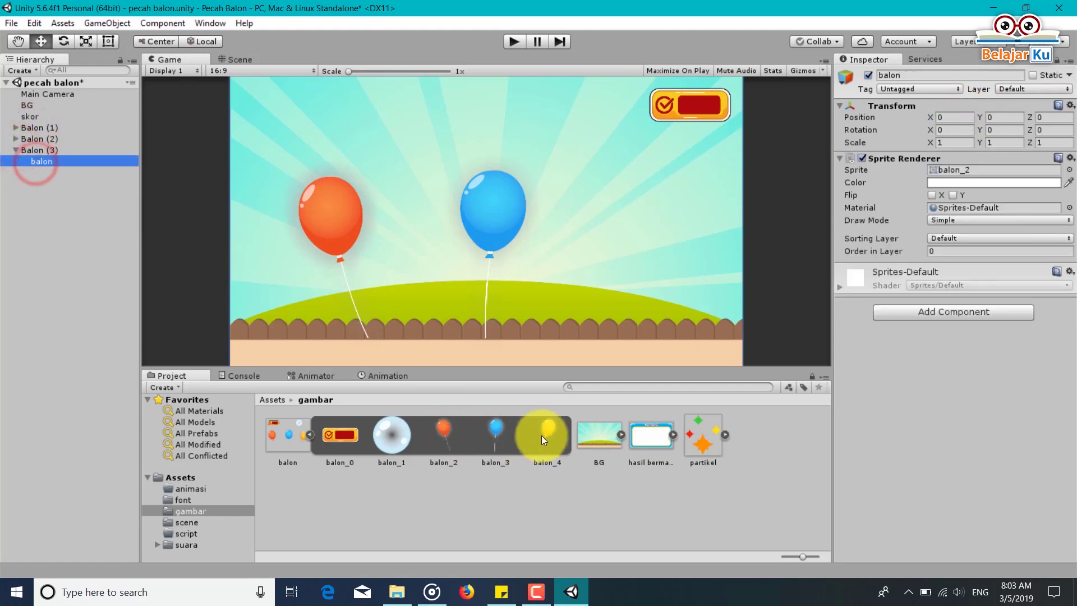
{"action": "mouse_move", "coordinate": [544, 433]}
{"action": "left_mouse_down"}
{"action": "mouse_move", "coordinate": [851, 205]}
{"action": "mouse_move", "coordinate": [956, 169]}
{"action": "left_mouse_up"}
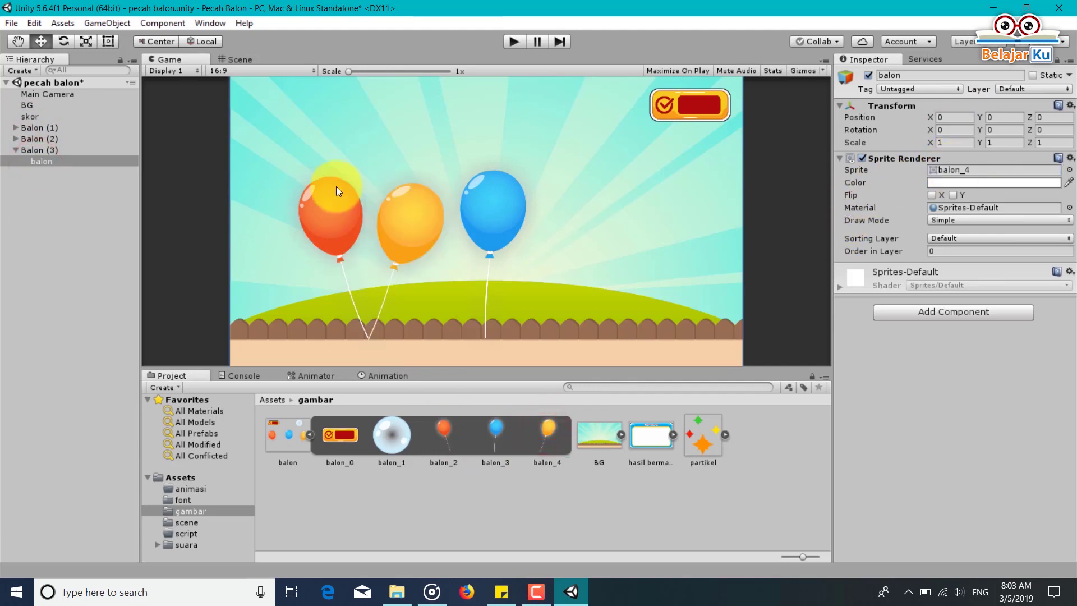
{"action": "left_click", "coordinate": [40, 150]}
{"action": "left_click", "coordinate": [942, 119]}
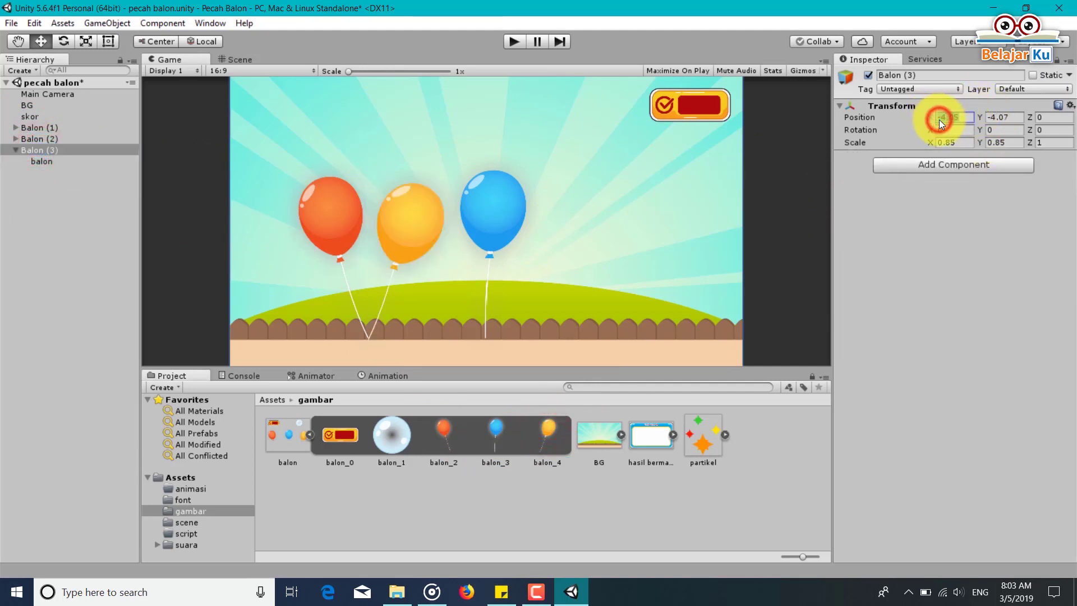
{"action": "type", "text": "4.05"}
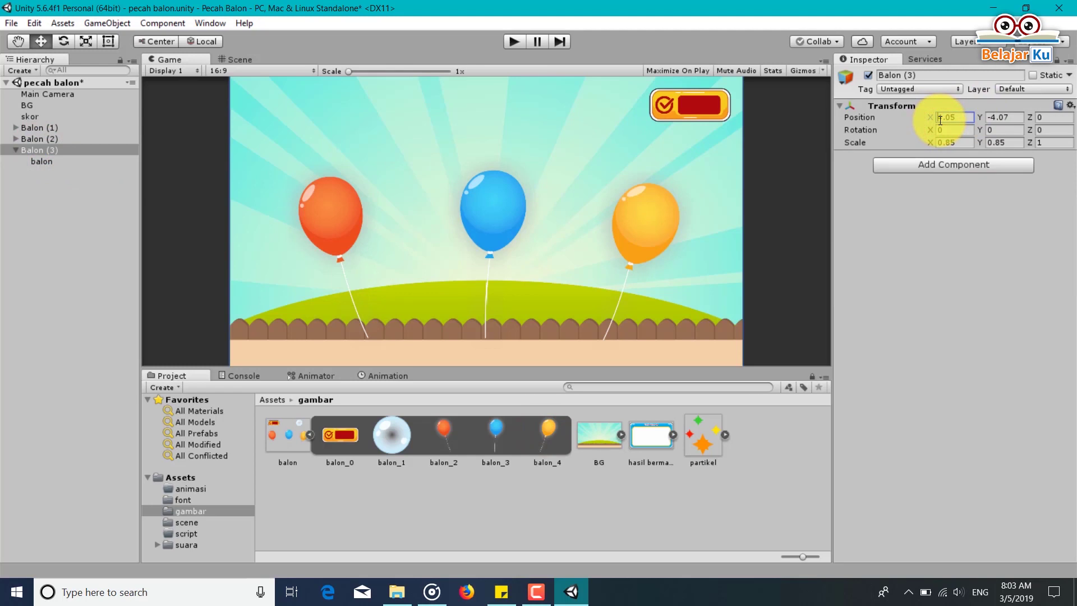
{"action": "key", "text": "ctrl+s"}
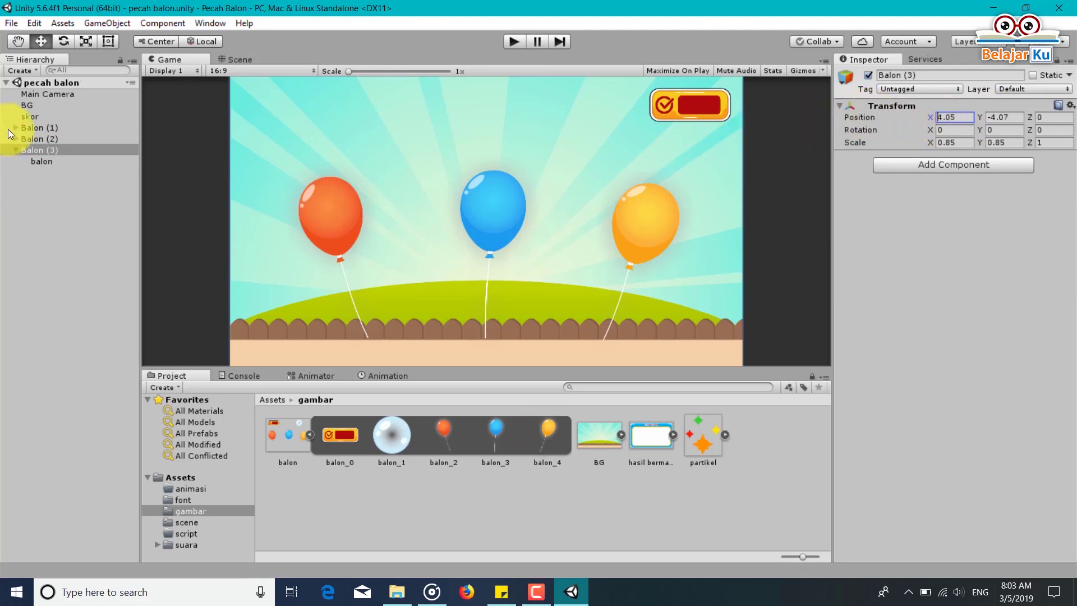
{"action": "left_click", "coordinate": [14, 129]}
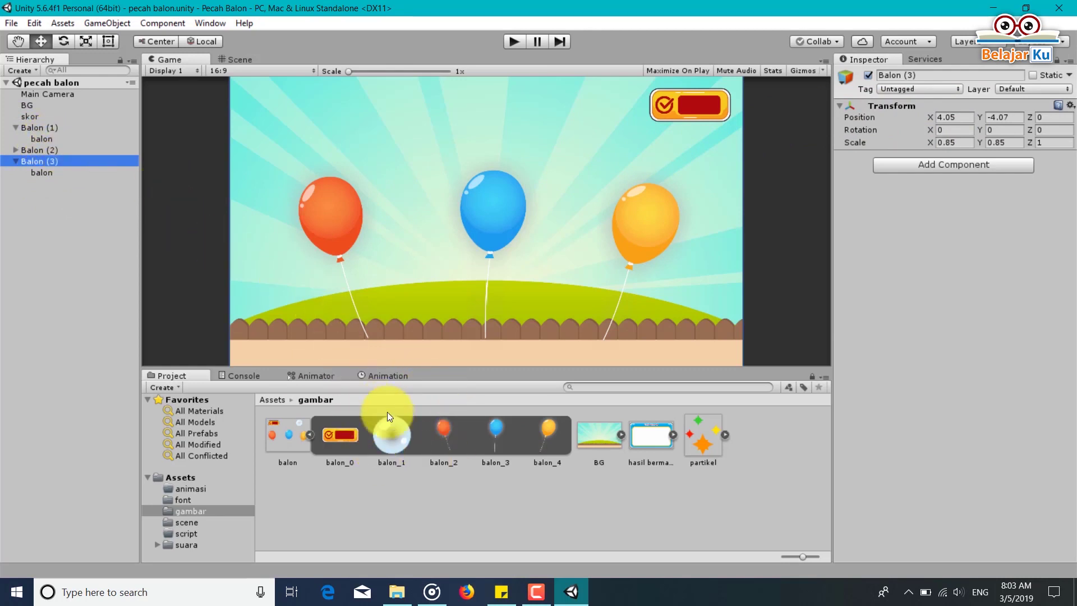
Add the balon_1 bubble sprite under Balon (1) and place it over the red balloon.
{"action": "left_click_drag", "start_coordinate": [405, 442], "coordinate": [57, 146]}
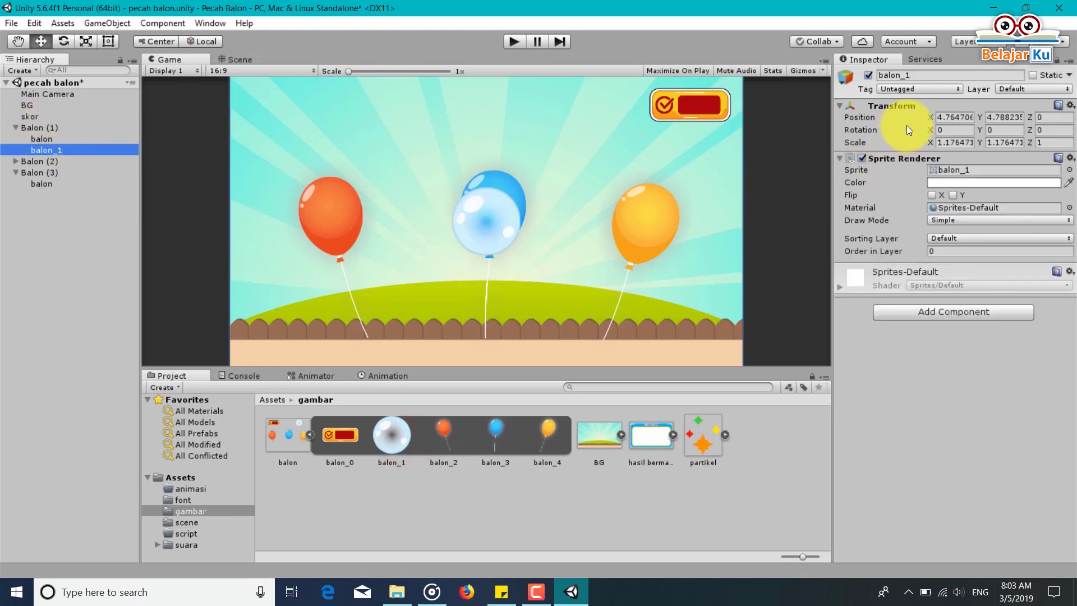
{"action": "left_click", "coordinate": [954, 117]}
{"action": "type", "text": "0"}
{"action": "key", "text": "Tab"}
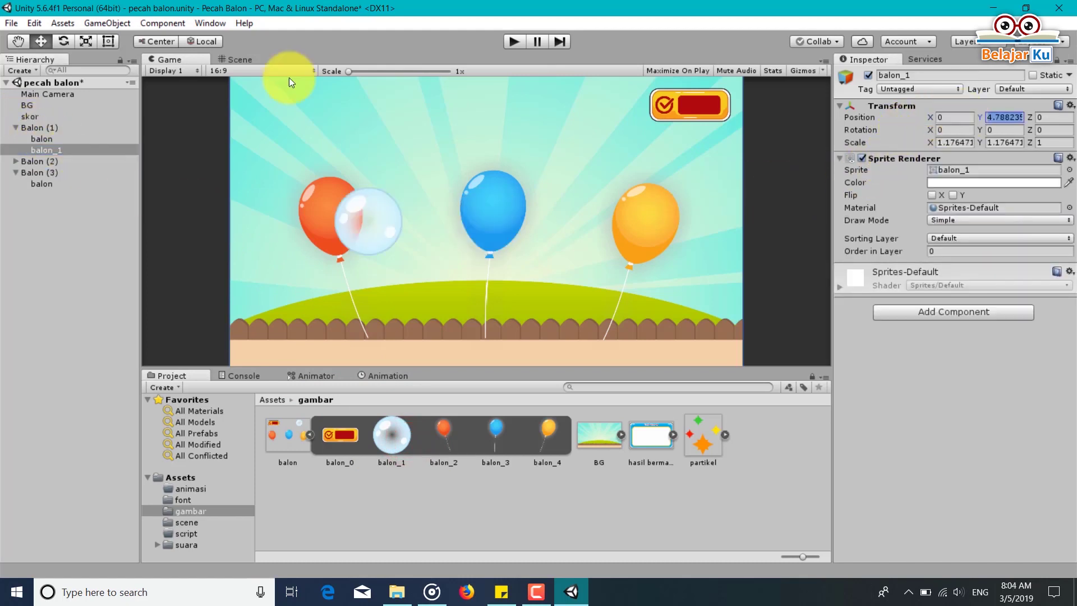
{"action": "left_click", "coordinate": [263, 59]}
{"action": "left_click_drag", "start_coordinate": [416, 241], "coordinate": [391, 223]}
{"action": "key", "text": "ctrl+s"}
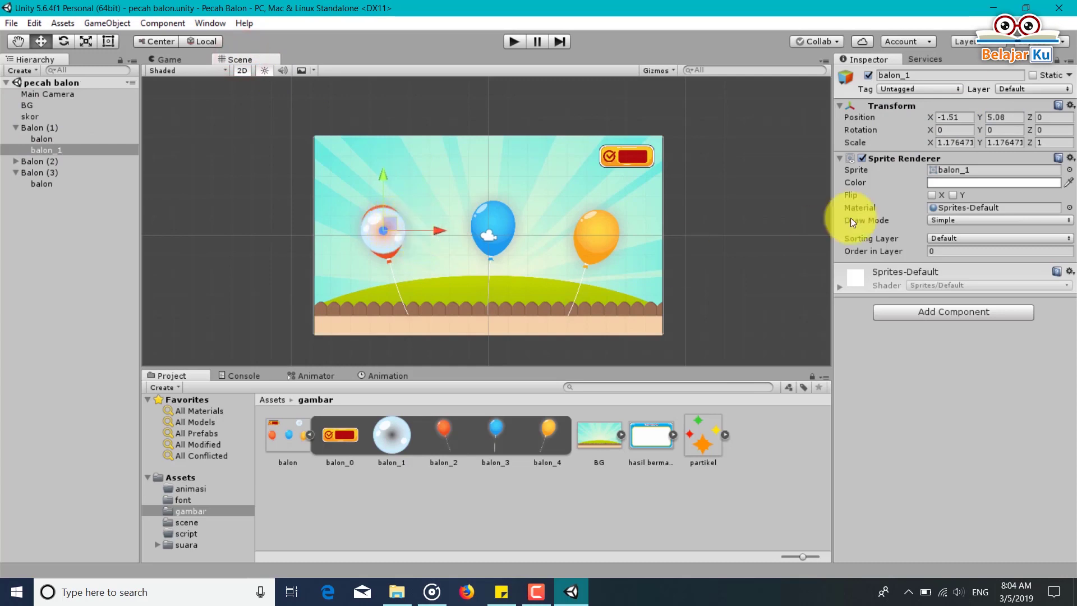
Scale the bubble to 1.3 on X and Y and save.
{"action": "left_click", "coordinate": [948, 141]}
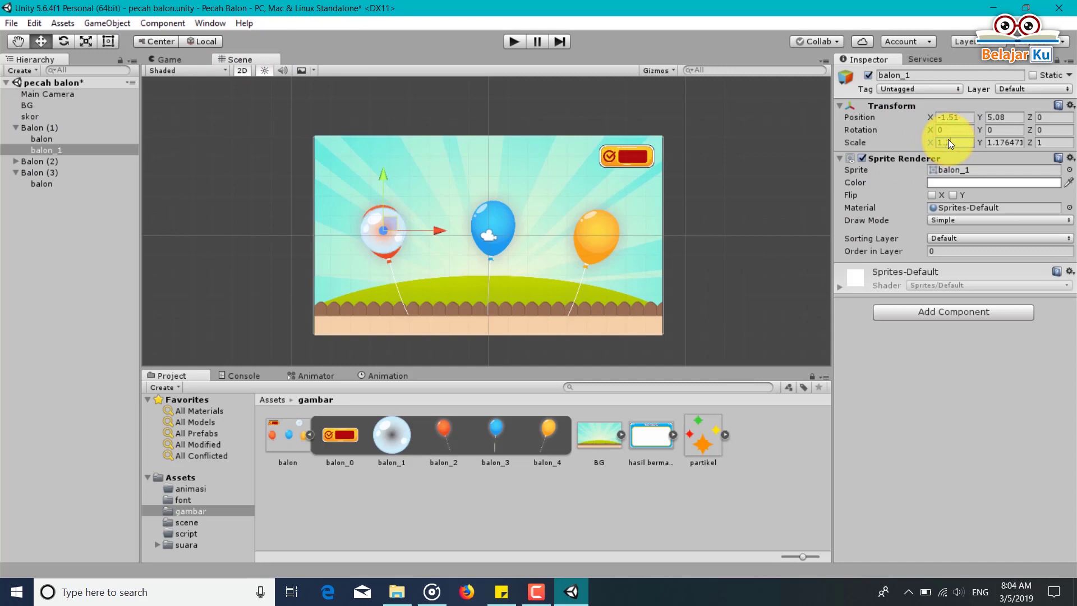
{"action": "type", "text": "1"}
{"action": "key", "text": "Tab"}
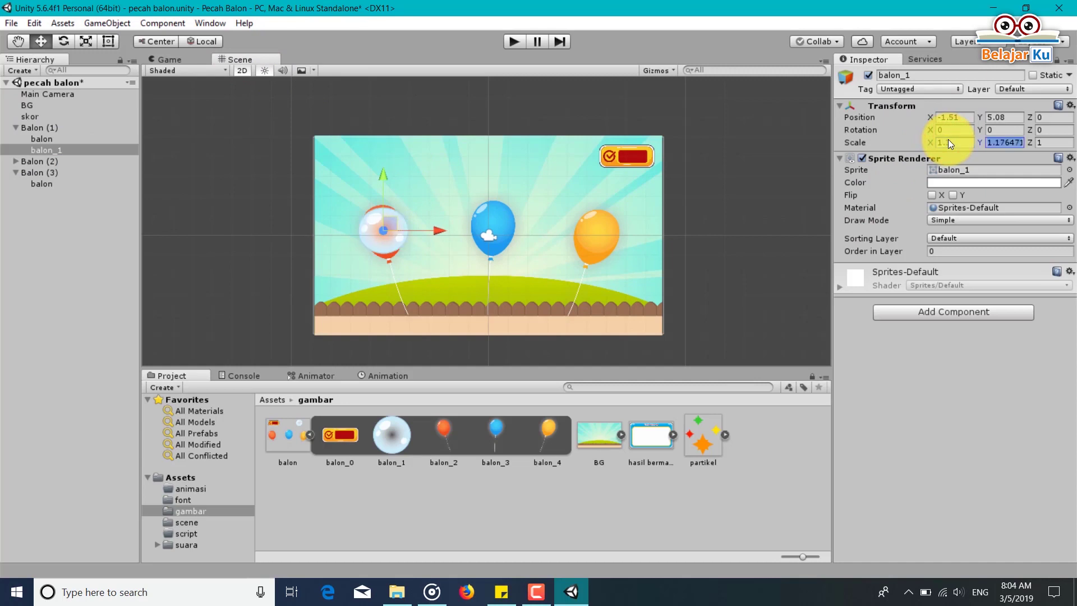
{"action": "type", "text": "1.3"}
{"action": "key", "text": "ctrl+s"}
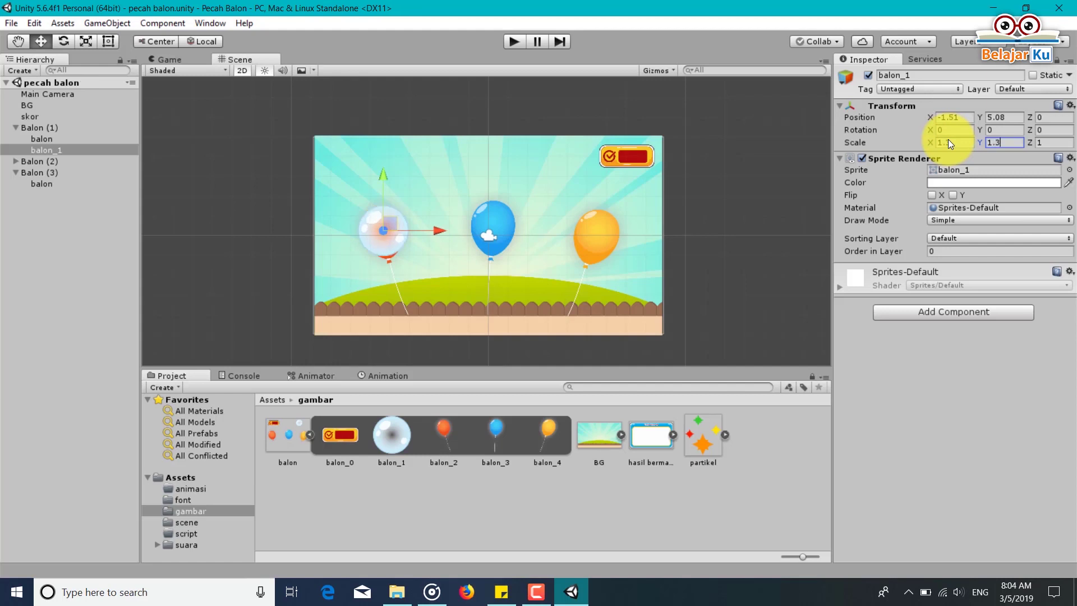
{"action": "scroll", "coordinate": [472, 284], "scroll_direction": "up", "scroll_amount": 3}
{"action": "scroll", "coordinate": [463, 276], "scroll_direction": "up", "scroll_amount": 1}
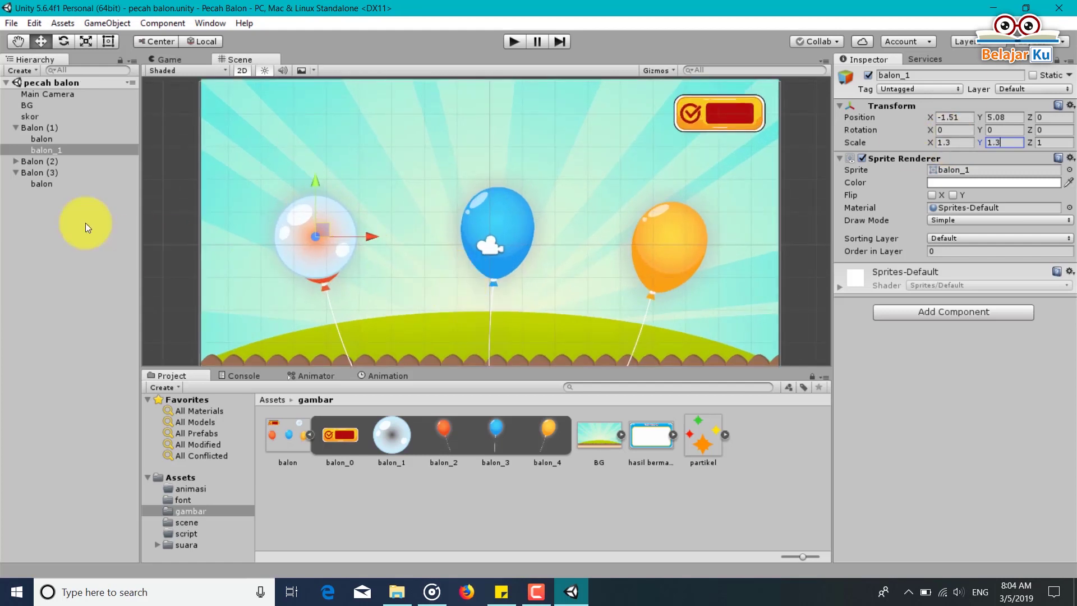
Rename the bubble under Balon (1) to gelembung and nudge it slightly lower.
{"action": "left_click", "coordinate": [52, 150]}
{"action": "left_click", "coordinate": [42, 149]}
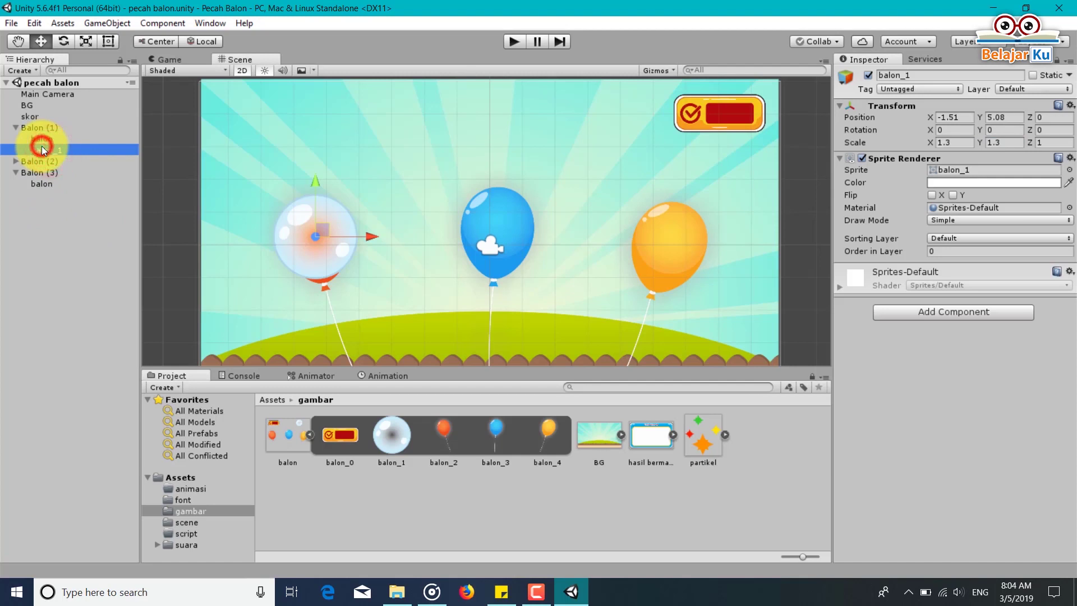
{"action": "type", "text": "gelembung"}
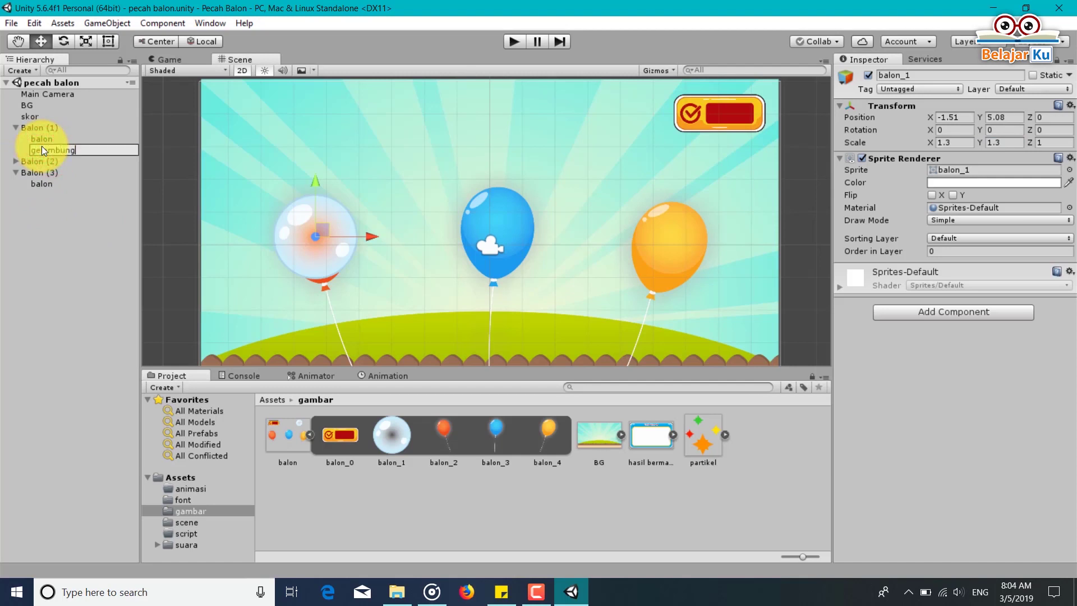
{"action": "key", "text": "Return"}
{"action": "key", "text": "ctrl+s"}
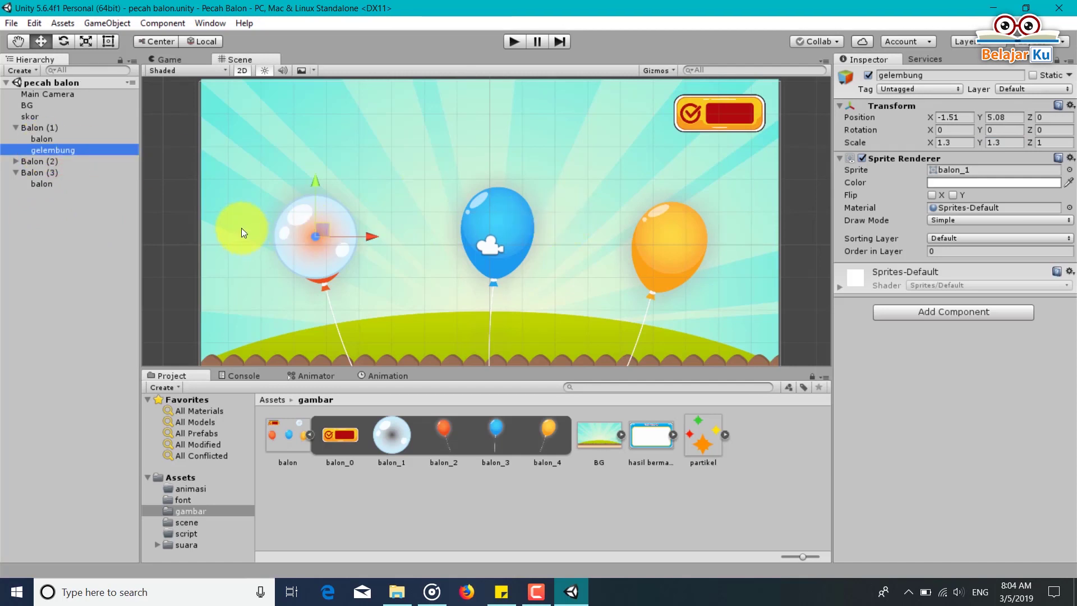
{"action": "left_click_drag", "start_coordinate": [310, 174], "coordinate": [319, 184]}
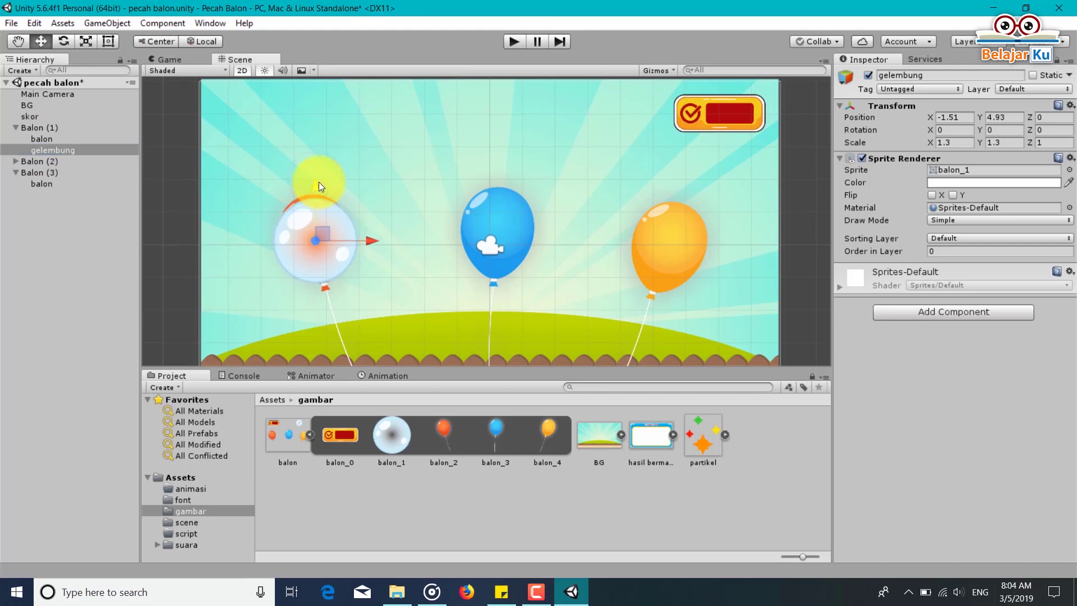
{"action": "key", "text": "ctrl+s"}
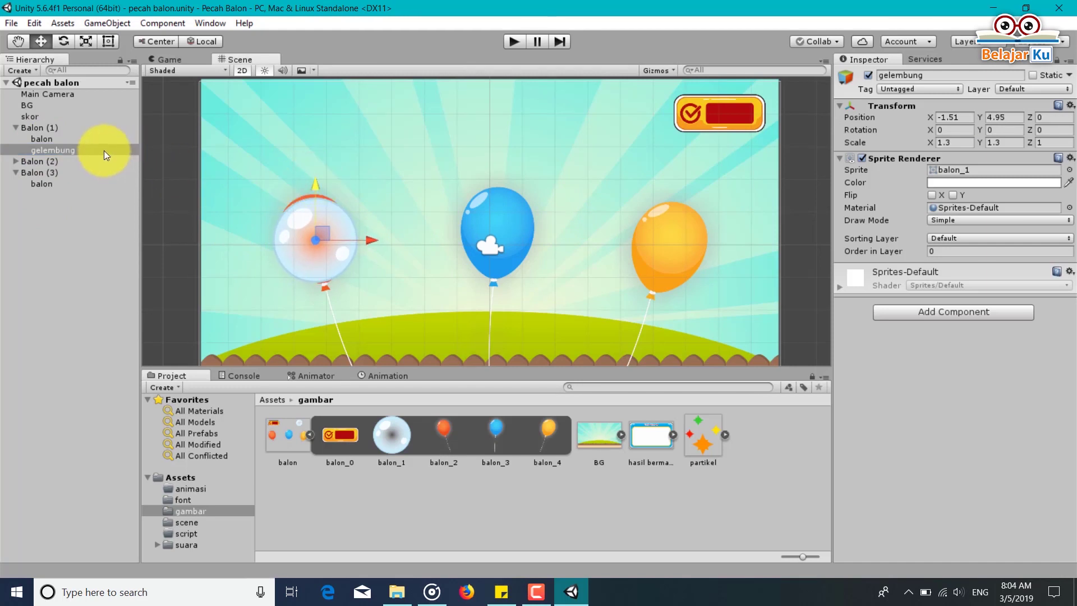
Duplicate gelembung into Balon (2) and Balon (3), removing the numbering from each copy's name.
{"action": "left_click", "coordinate": [103, 151]}
{"action": "key", "text": "ctrl+d"}
{"action": "left_click_drag", "start_coordinate": [96, 159], "coordinate": [90, 174]}
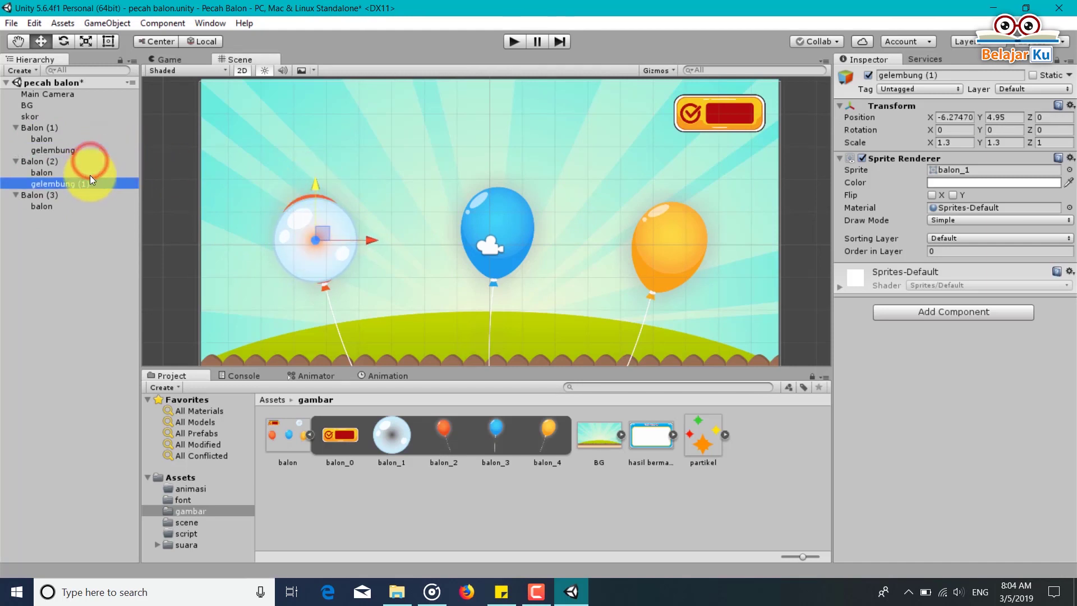
{"action": "left_click", "coordinate": [76, 184]}
{"action": "key", "text": "BackSpace"}
{"action": "key", "text": "BackSpace"}
{"action": "key", "text": "BackSpace"}
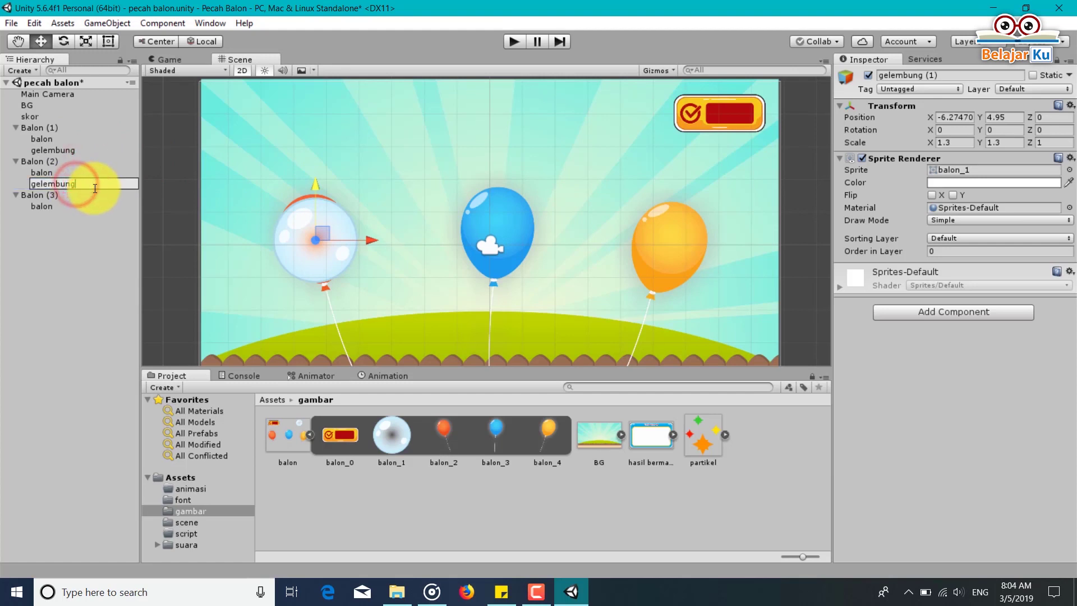
{"action": "key", "text": "Return"}
{"action": "key", "text": "ctrl+d"}
{"action": "mouse_move", "coordinate": [80, 195]}
{"action": "left_mouse_down"}
{"action": "mouse_move", "coordinate": [87, 222]}
{"action": "mouse_move", "coordinate": [63, 223]}
{"action": "left_mouse_up"}
{"action": "left_click", "coordinate": [61, 218]}
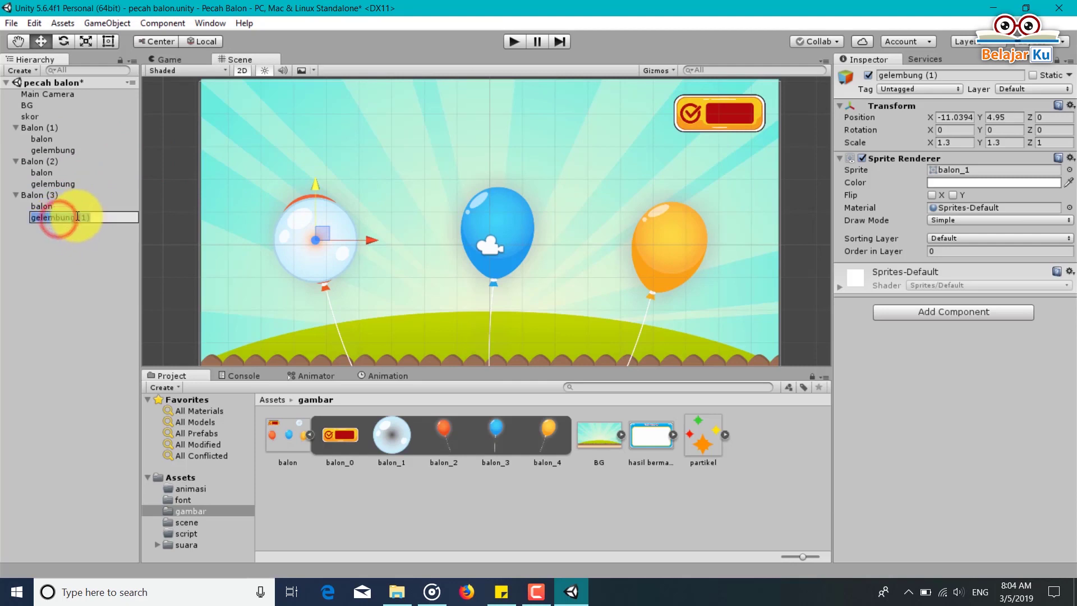
{"action": "left_click", "coordinate": [77, 216]}
{"action": "key", "text": "BackSpace"}
{"action": "key", "text": "BackSpace"}
{"action": "key", "text": "BackSpace"}
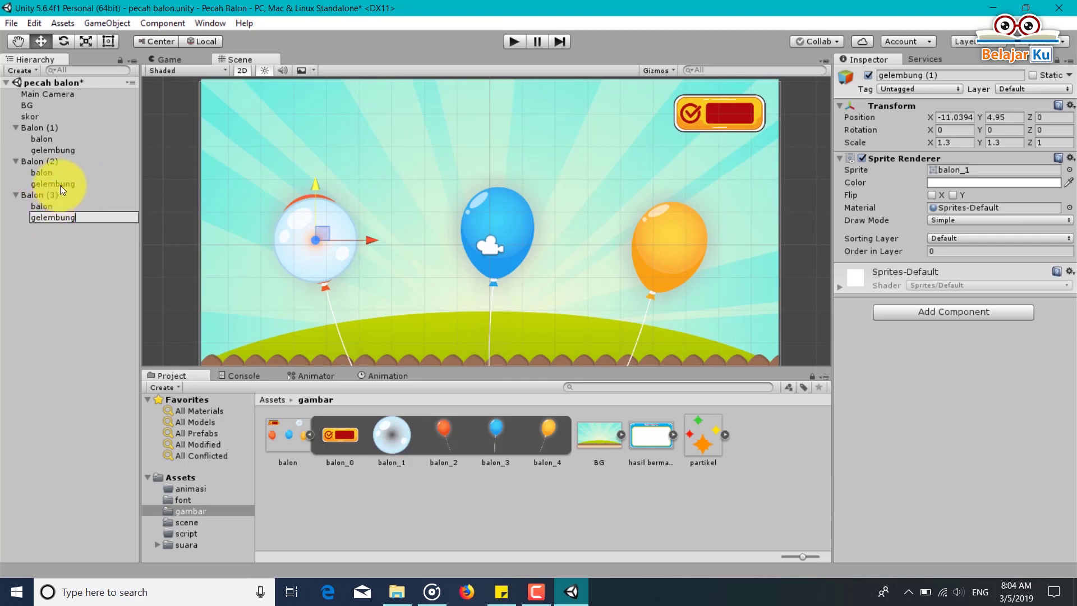
Set both copied bubbles to X 0 and drag them onto the orange and blue balloons.
{"action": "left_click", "coordinate": [60, 184], "text": "ctrl"}
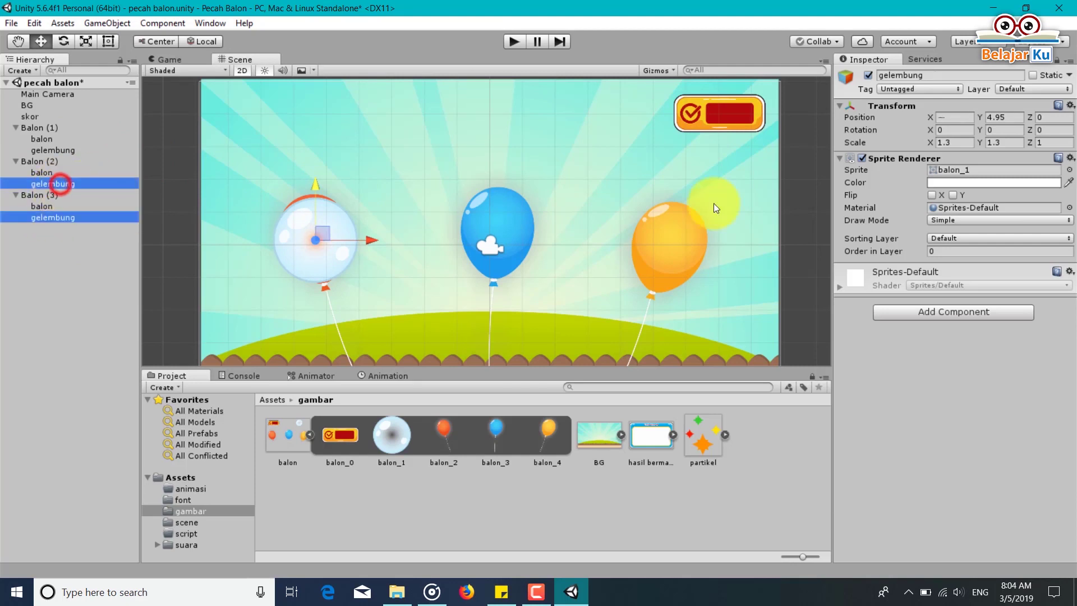
{"action": "left_click", "coordinate": [961, 117]}
{"action": "type", "text": "0"}
{"action": "key", "text": "ctrl+s"}
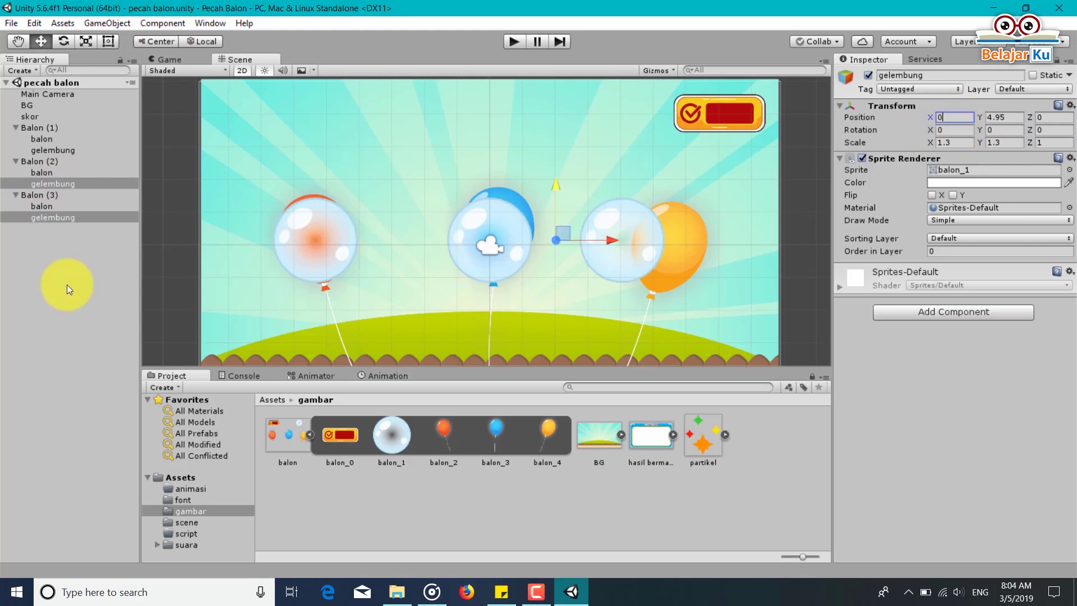
{"action": "left_click", "coordinate": [62, 209]}
{"action": "left_click", "coordinate": [66, 216]}
{"action": "mouse_move", "coordinate": [682, 241]}
{"action": "left_mouse_down"}
{"action": "mouse_move", "coordinate": [702, 235]}
{"action": "mouse_move", "coordinate": [673, 248]}
{"action": "left_mouse_up"}
{"action": "left_click", "coordinate": [126, 184]}
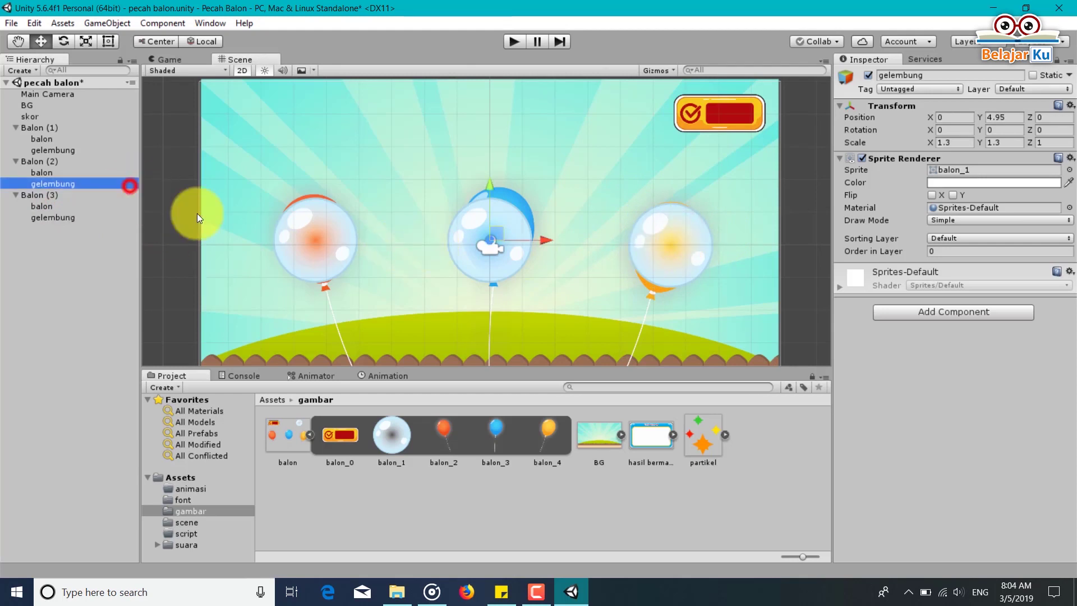
{"action": "left_click_drag", "start_coordinate": [499, 230], "coordinate": [507, 221]}
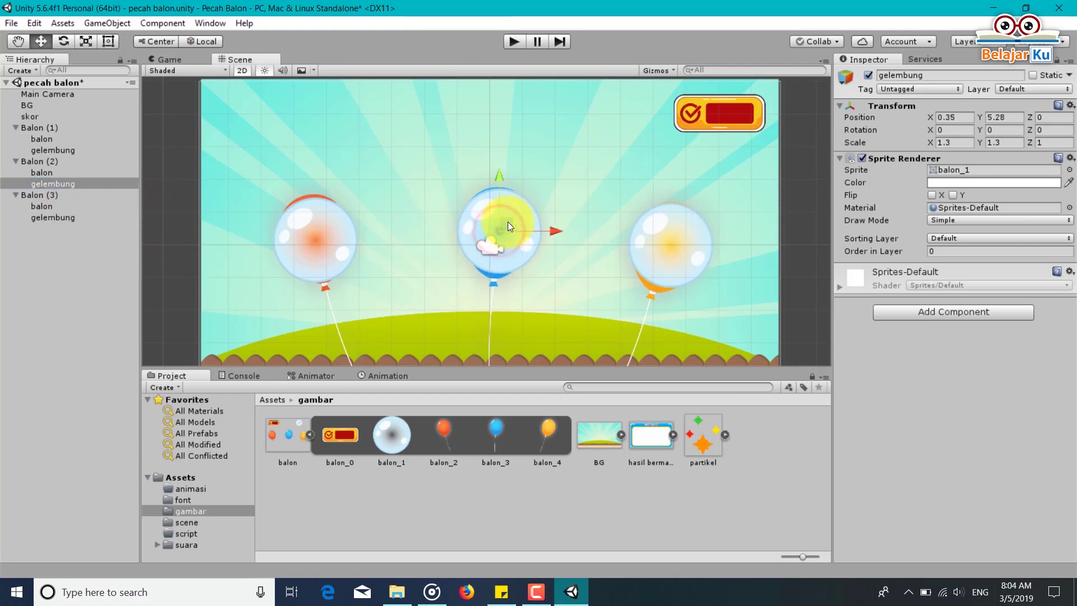
{"action": "key", "text": "ctrl+s"}
Check the Game view, then nudge the middle bubble to X 0.25 over the blue balloon.
{"action": "scroll", "coordinate": [516, 219], "scroll_direction": "down", "scroll_amount": 2}
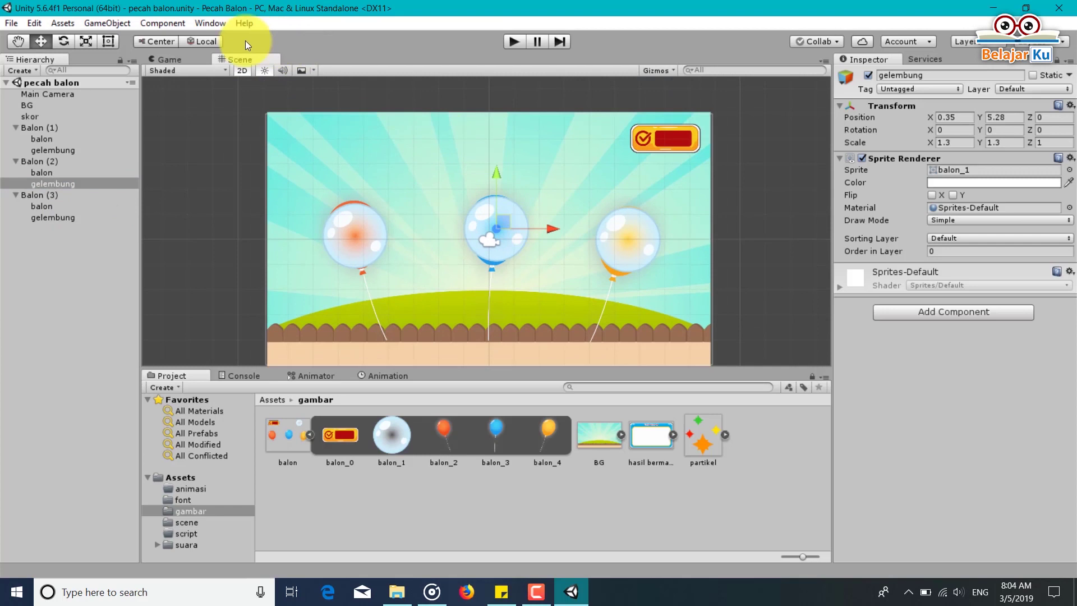
{"action": "left_click", "coordinate": [196, 56]}
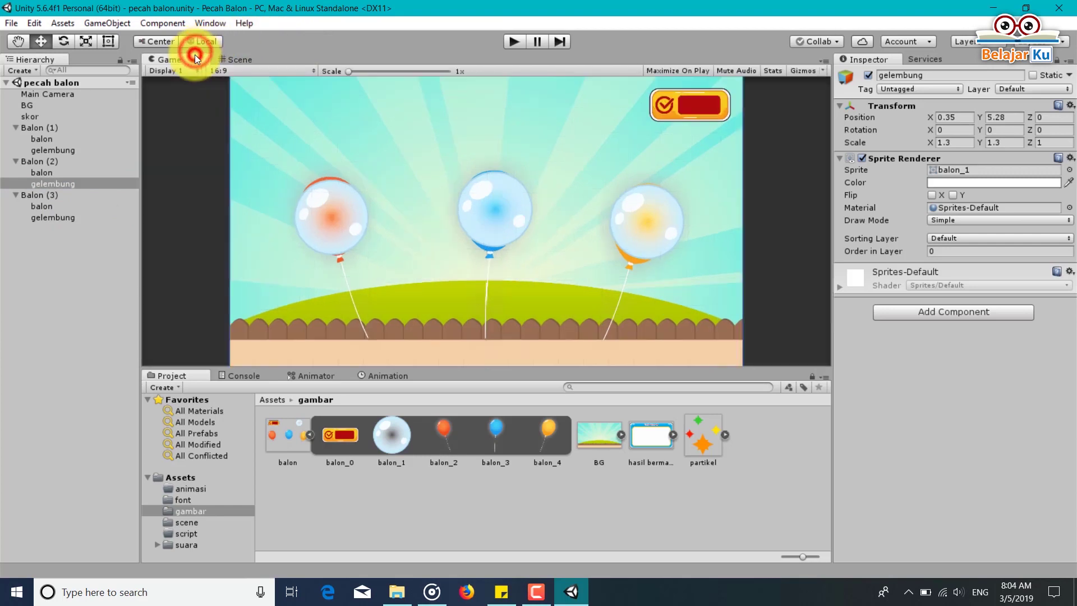
{"action": "left_click", "coordinate": [252, 58]}
{"action": "left_click_drag", "start_coordinate": [550, 231], "coordinate": [551, 233]}
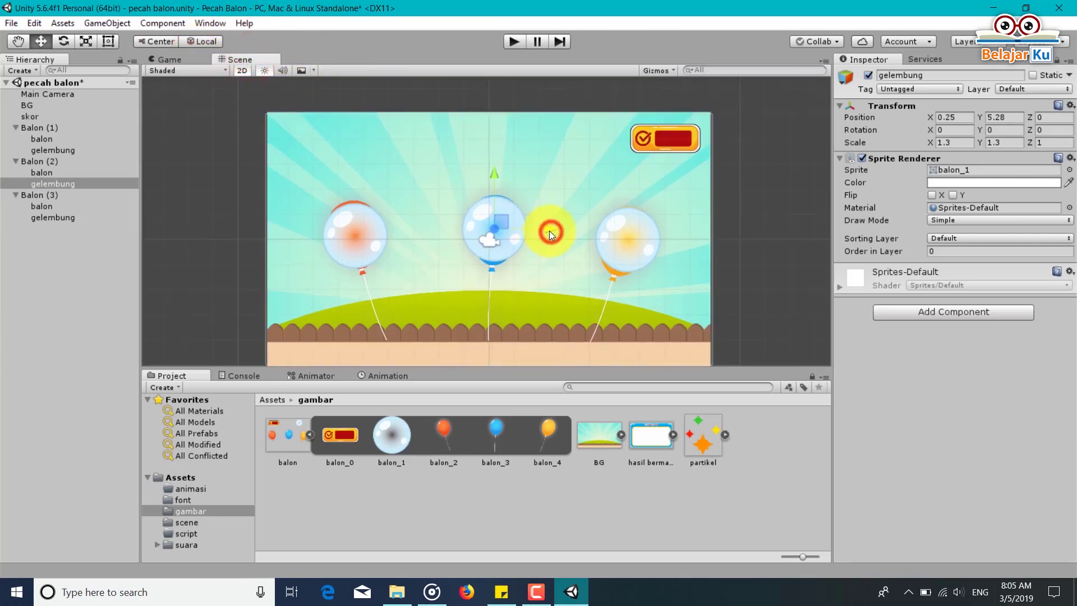
{"action": "key", "text": "ctrl+s"}
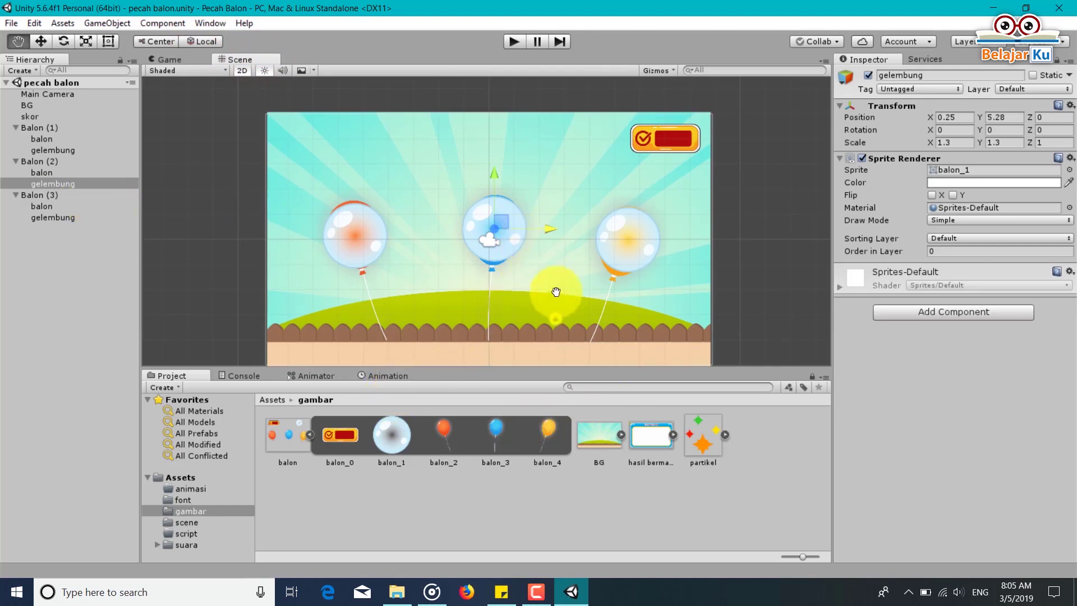
{"action": "middle_click_drag", "start_coordinate": [558, 290], "coordinate": [557, 262]}
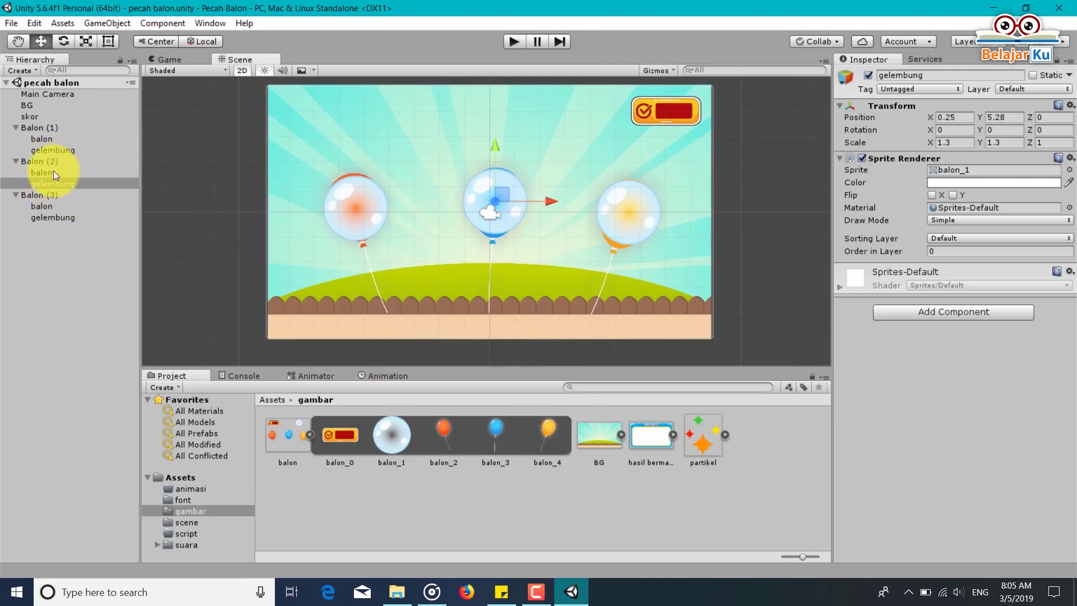
{"action": "left_click", "coordinate": [58, 217], "text": "ctrl"}
Hide all three gelembung bubbles and add a UI Text under Balon (1)'s balon.
{"action": "left_click", "coordinate": [56, 150], "text": "ctrl"}
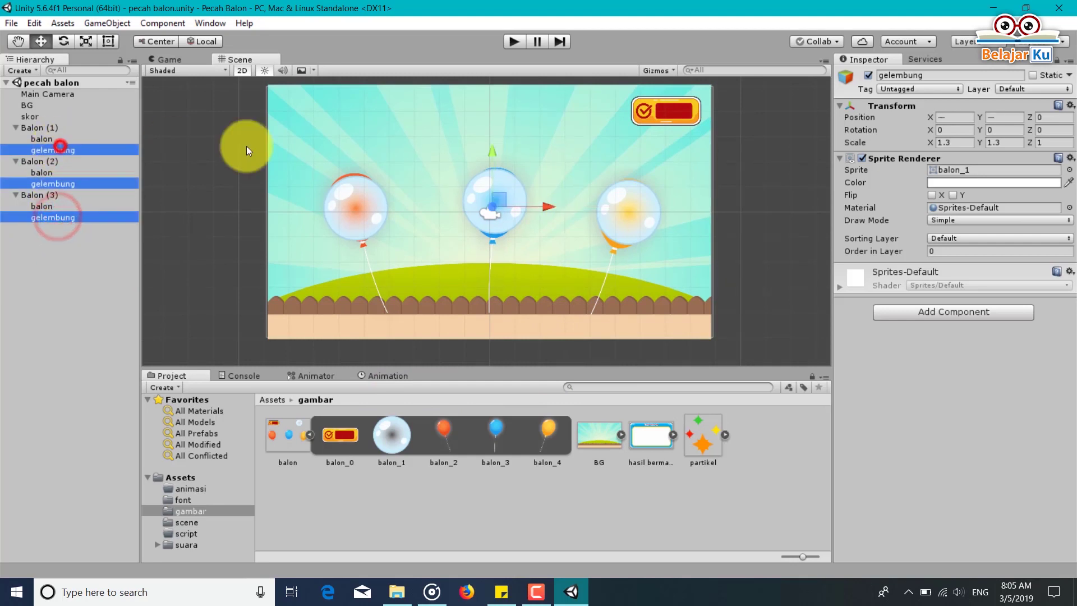
{"action": "left_click", "coordinate": [868, 75]}
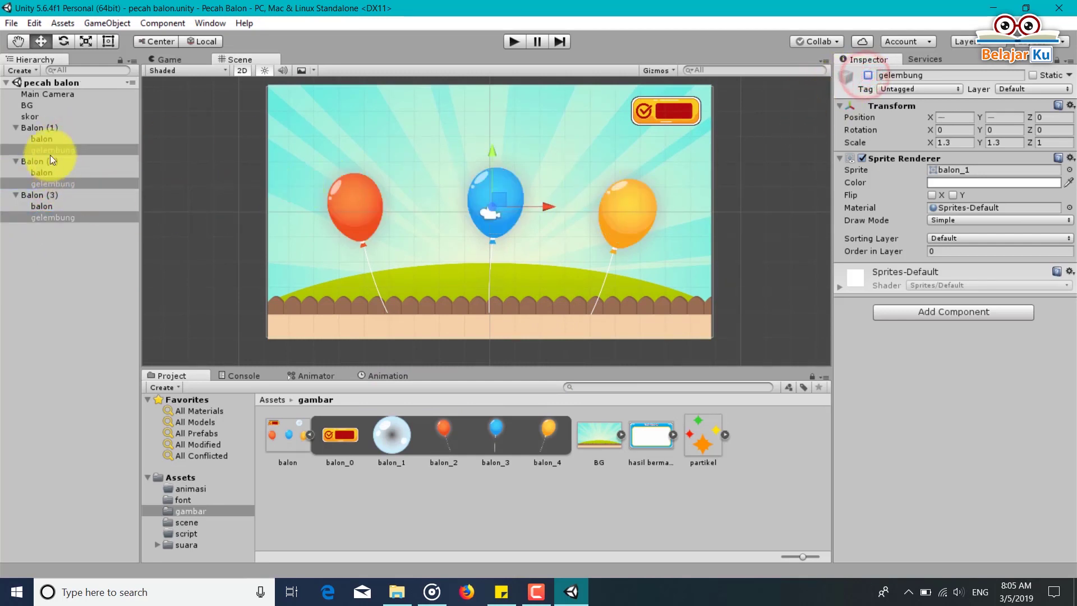
{"action": "right_click", "coordinate": [39, 137]}
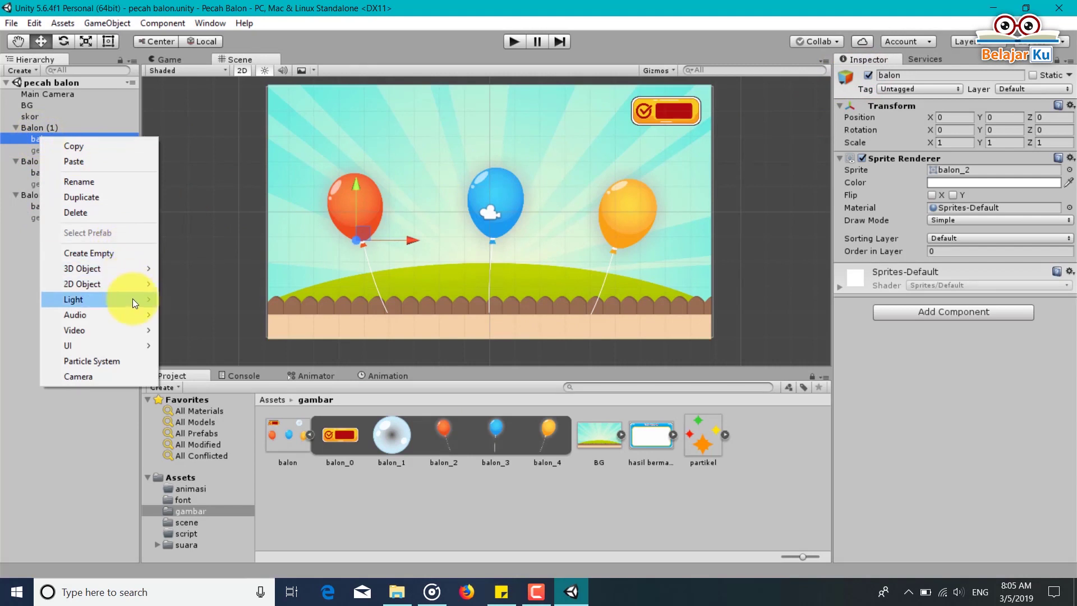
{"action": "left_click", "coordinate": [137, 348]}
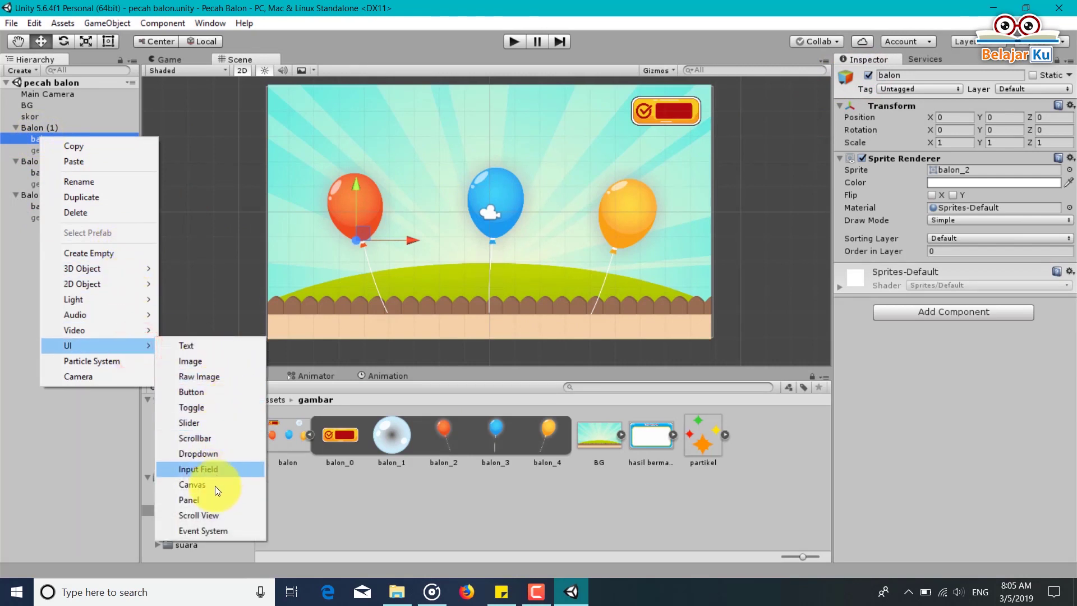
{"action": "left_click", "coordinate": [233, 346]}
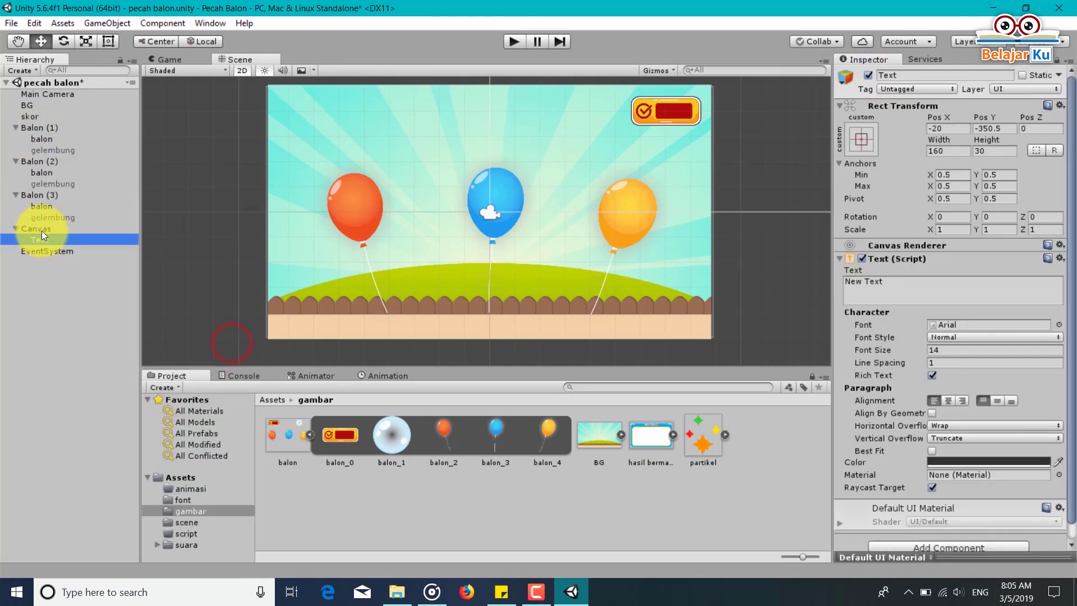
Set the Canvas to World Space with Main Camera and Order in Layer 1, nested under balon.
{"action": "left_click", "coordinate": [52, 229]}
{"action": "left_click", "coordinate": [1021, 274]}
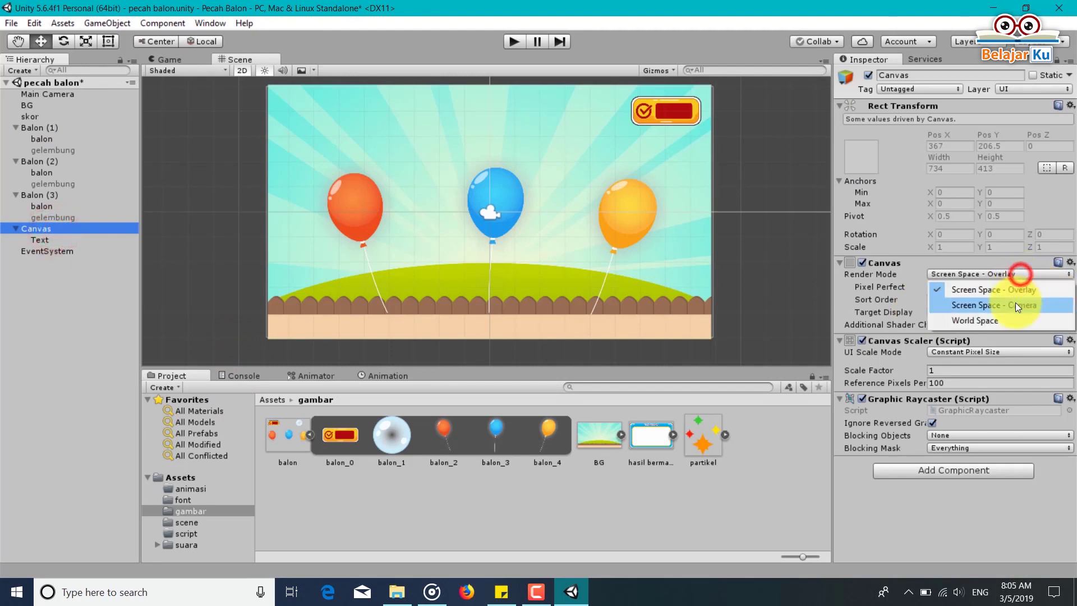
{"action": "left_click", "coordinate": [1020, 301]}
{"action": "left_click_drag", "start_coordinate": [63, 94], "coordinate": [975, 302]}
{"action": "left_click", "coordinate": [975, 273]}
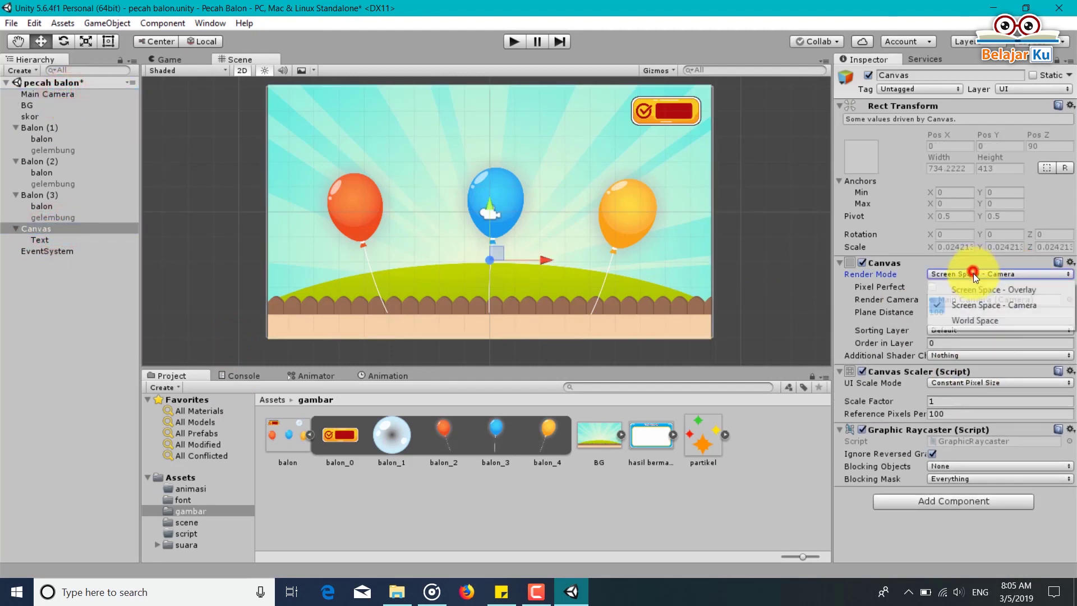
{"action": "left_click", "coordinate": [984, 321]}
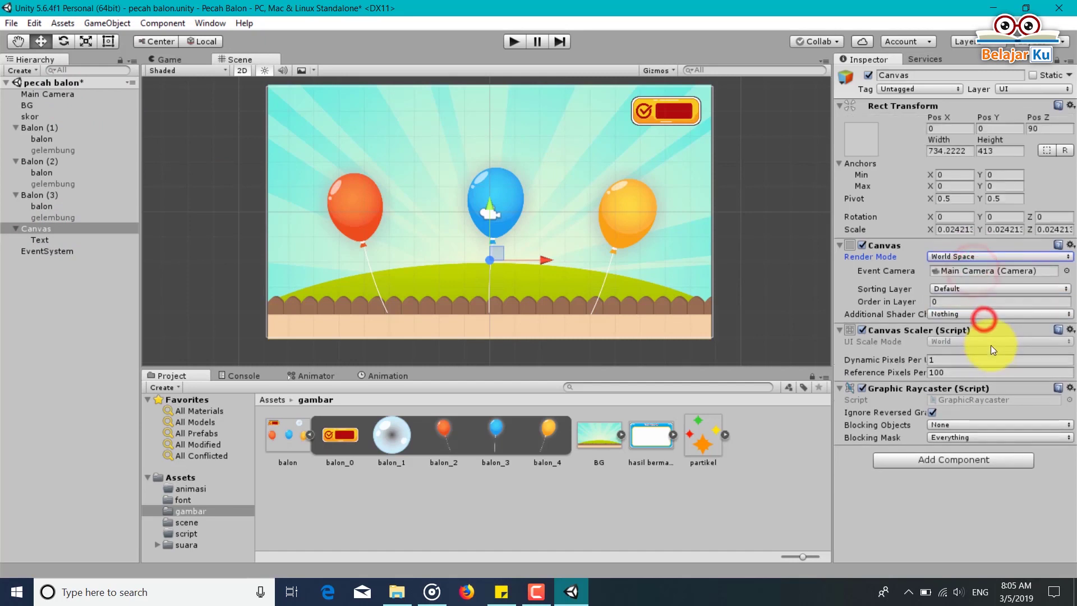
{"action": "left_click", "coordinate": [966, 295]}
{"action": "type", "text": "1"}
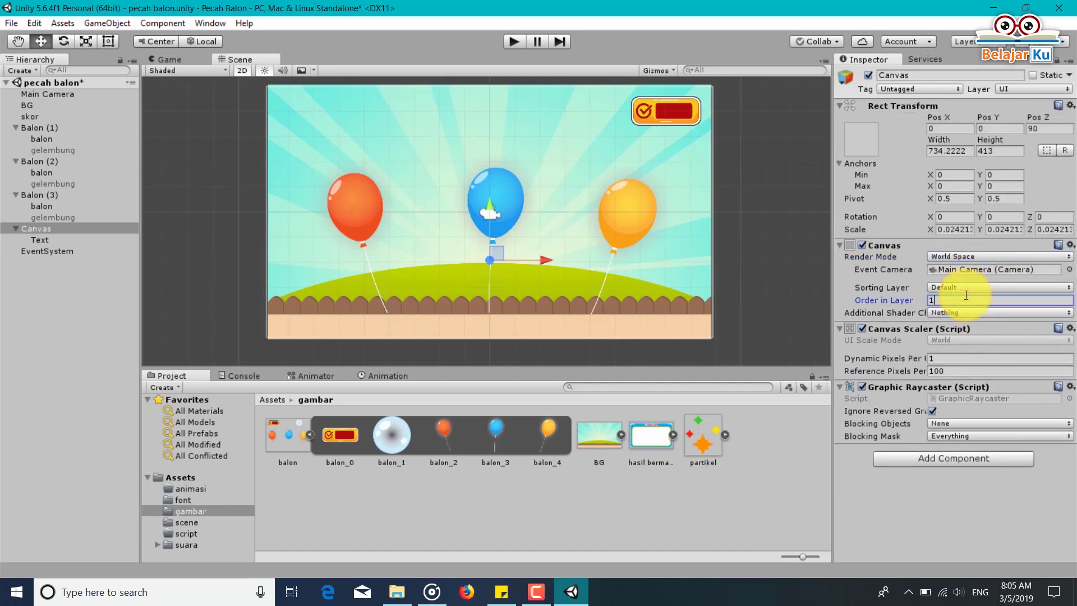
{"action": "key", "text": "ctrl+s"}
{"action": "left_click_drag", "start_coordinate": [33, 222], "coordinate": [59, 139]}
Change the Text to A, align it center/middle, and move it onto the red balloon.
{"action": "left_click", "coordinate": [61, 162]}
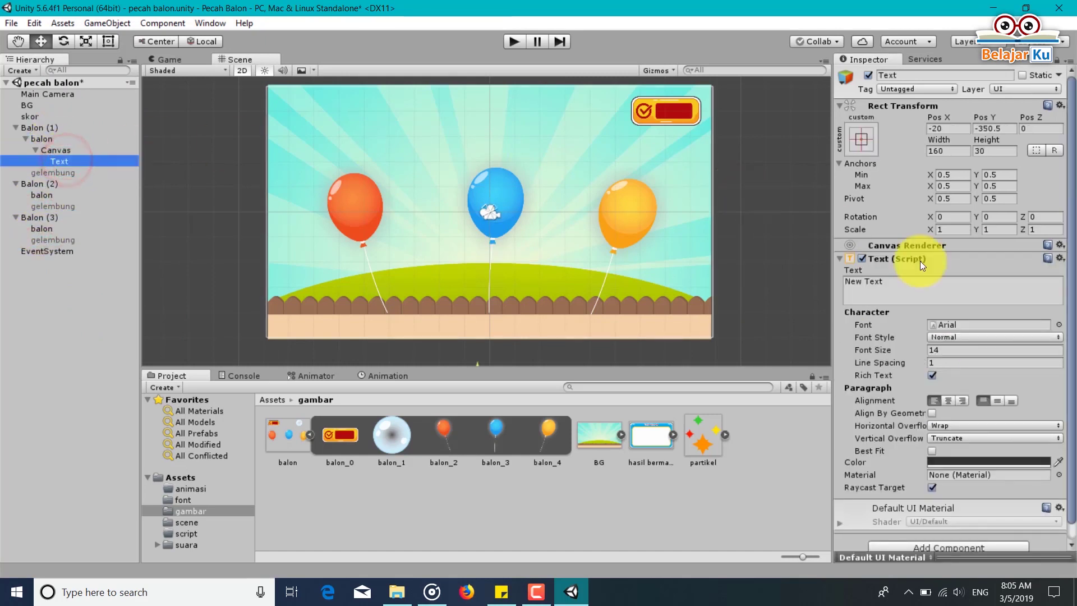
{"action": "left_click", "coordinate": [937, 290]}
{"action": "type", "text": "A"}
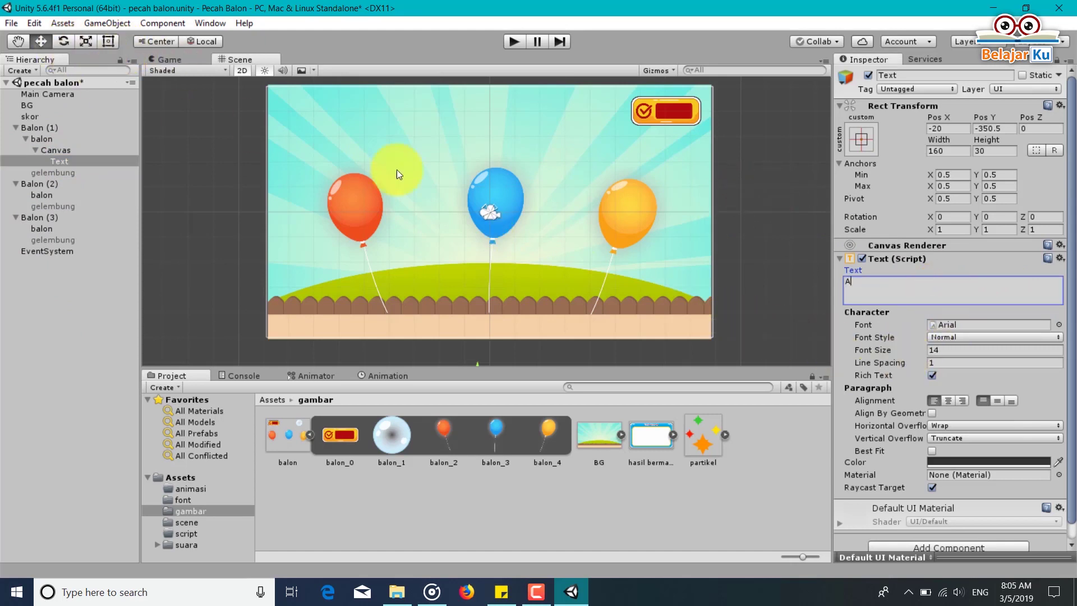
{"action": "type", "text": "f"}
{"action": "left_click_drag", "start_coordinate": [489, 261], "coordinate": [490, 96]}
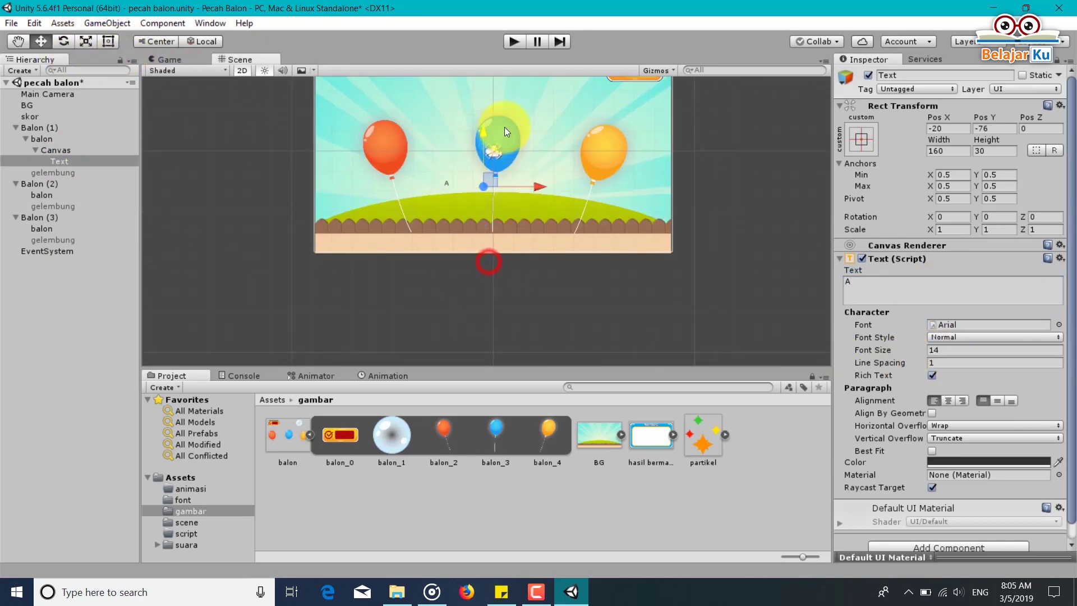
{"action": "left_click_drag", "start_coordinate": [497, 156], "coordinate": [443, 149]}
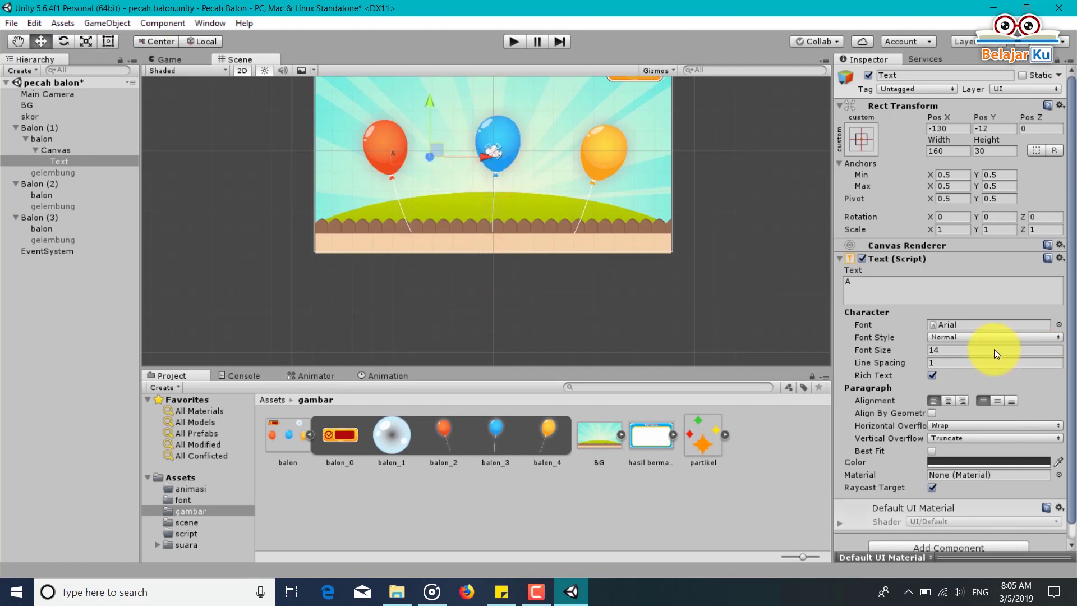
{"action": "left_click", "coordinate": [949, 400]}
{"action": "left_click", "coordinate": [997, 400]}
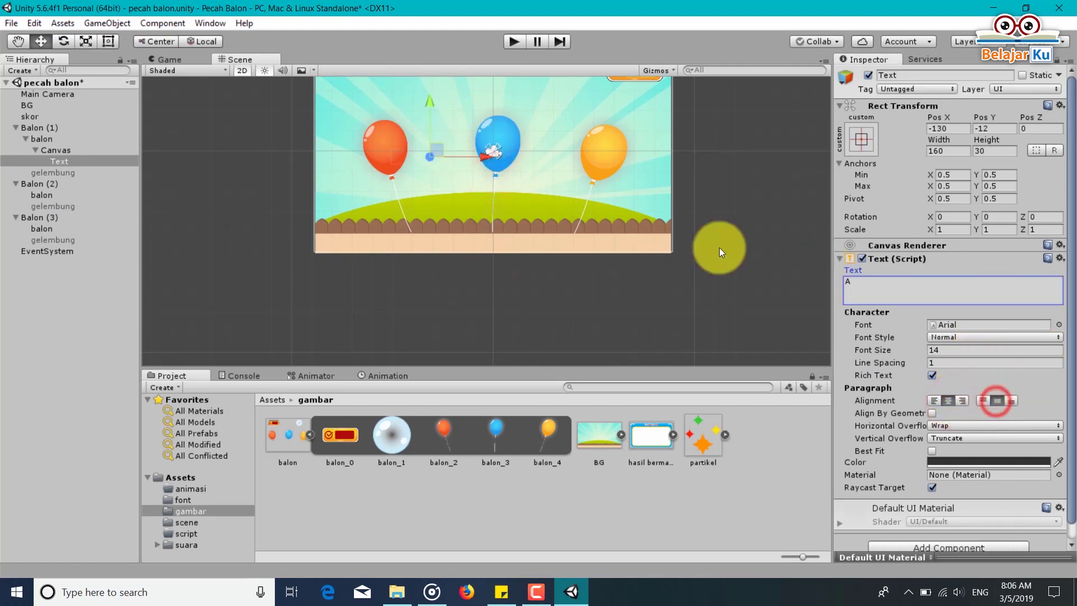
{"action": "mouse_move", "coordinate": [434, 156]}
{"action": "left_mouse_down"}
{"action": "mouse_move", "coordinate": [421, 141]}
{"action": "mouse_move", "coordinate": [395, 146]}
{"action": "left_mouse_up"}
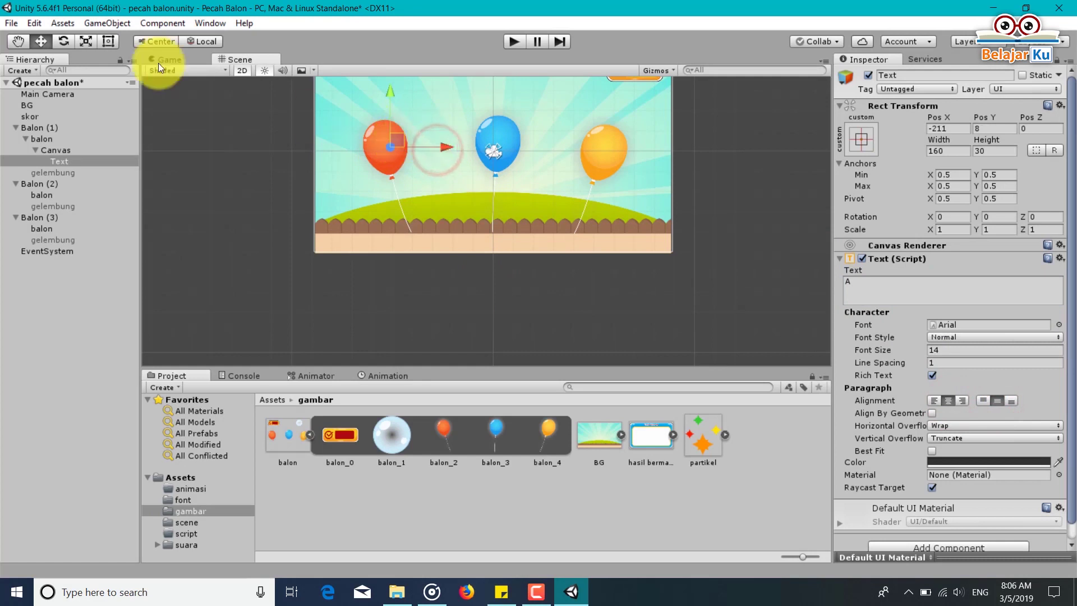
Resize the text box to about 68 by 96 and tilt the letter A about 16 degrees.
{"action": "left_click", "coordinate": [115, 40]}
{"action": "scroll", "coordinate": [375, 153], "scroll_direction": "up", "scroll_amount": 3}
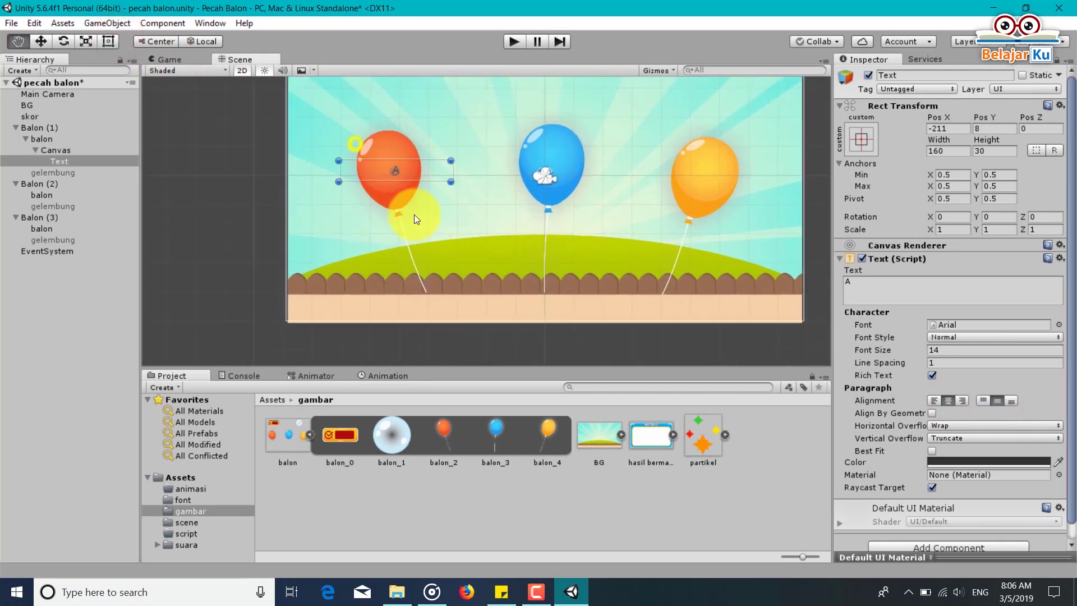
{"action": "scroll", "coordinate": [414, 214], "scroll_direction": "up", "scroll_amount": 1}
{"action": "left_click_drag", "start_coordinate": [461, 178], "coordinate": [417, 178]}
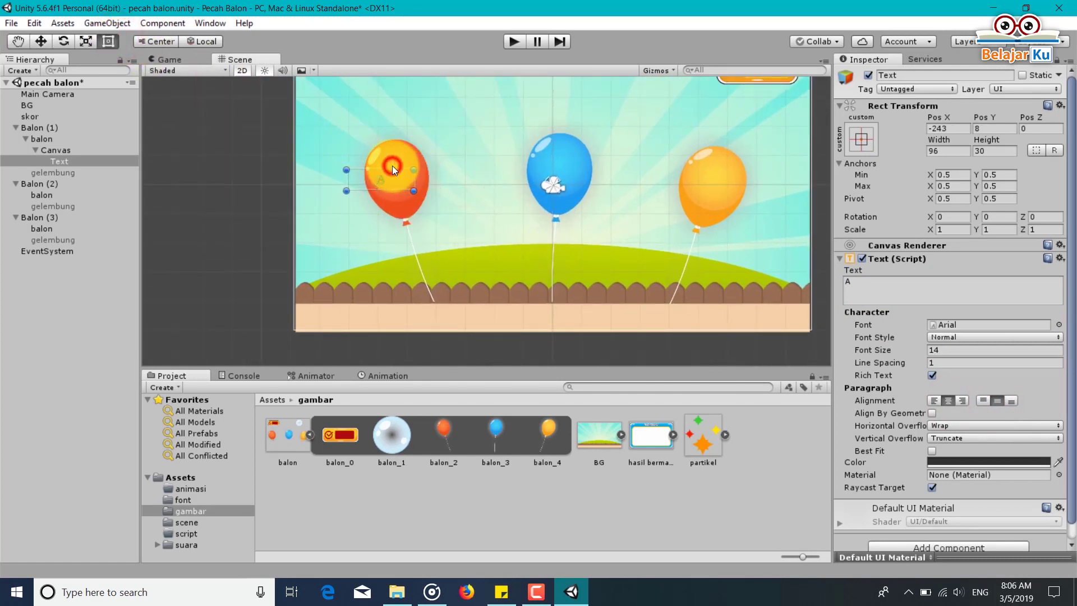
{"action": "left_click", "coordinate": [112, 150]}
{"action": "left_click", "coordinate": [133, 162]}
{"action": "mouse_move", "coordinate": [383, 194]}
{"action": "left_mouse_down"}
{"action": "mouse_move", "coordinate": [383, 216]}
{"action": "mouse_move", "coordinate": [366, 190]}
{"action": "left_mouse_up"}
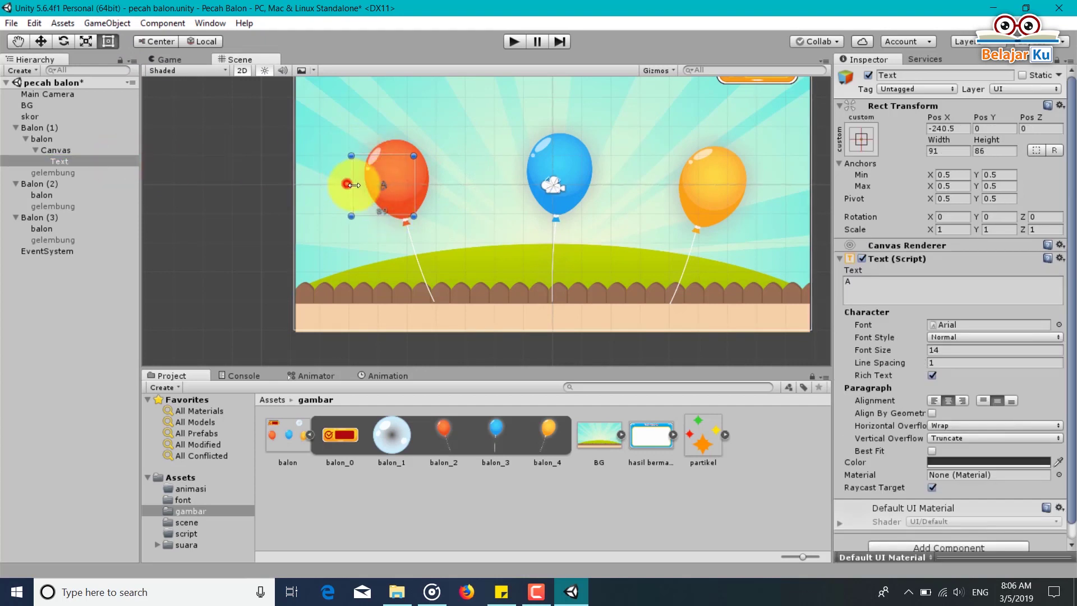
{"action": "left_click_drag", "start_coordinate": [388, 155], "coordinate": [388, 148]}
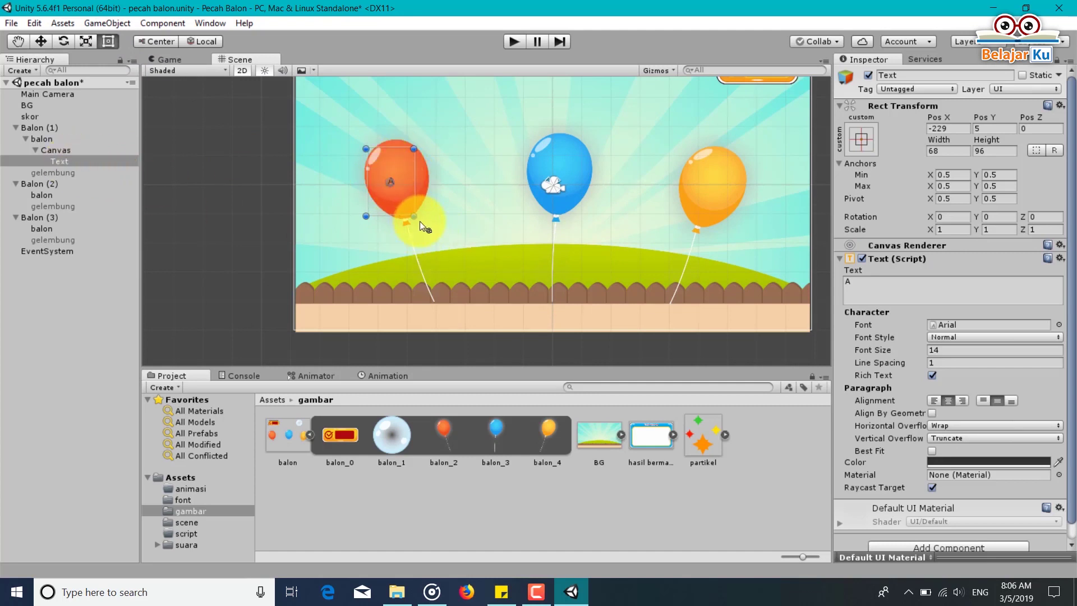
{"action": "left_click_drag", "start_coordinate": [419, 221], "coordinate": [428, 212]}
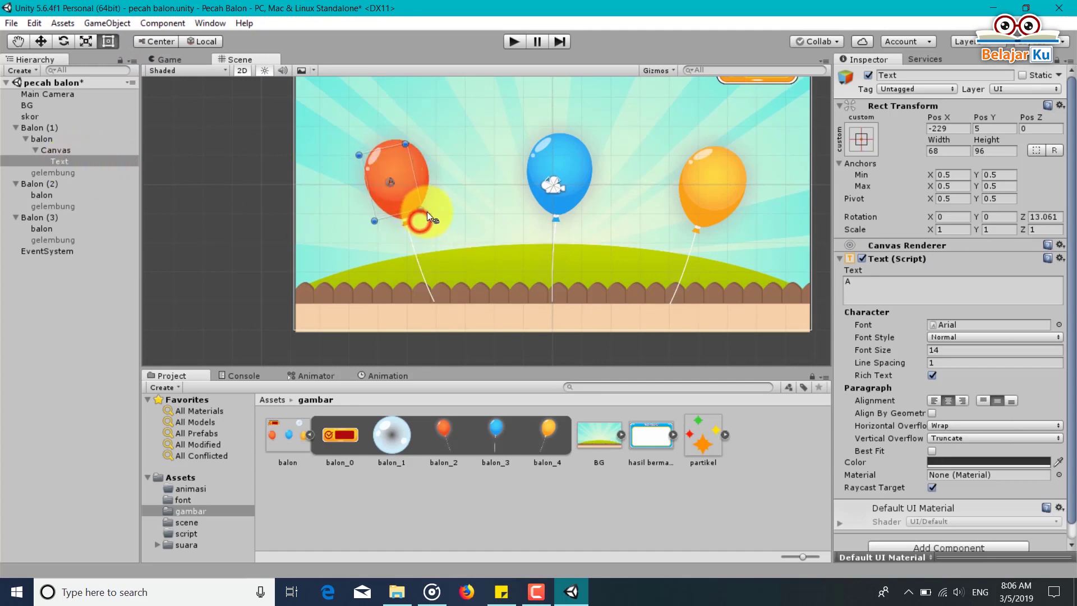
{"action": "left_click", "coordinate": [40, 43]}
{"action": "left_click_drag", "start_coordinate": [399, 171], "coordinate": [400, 168]}
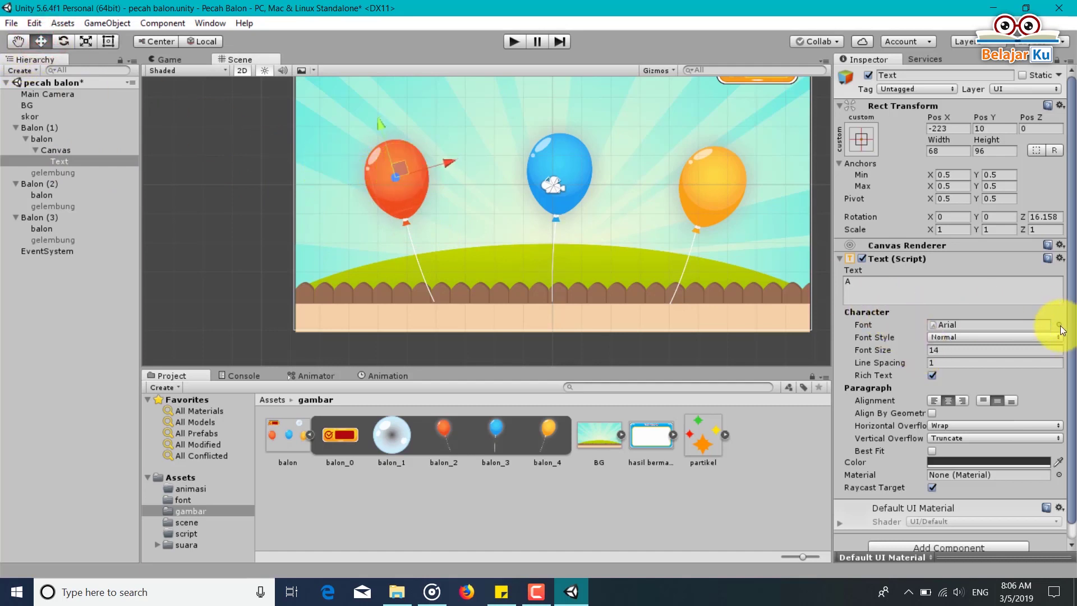
Set JandaManateeSolid's import settings to font size 30 with the Unicode character set, and apply.
{"action": "left_click", "coordinate": [291, 399]}
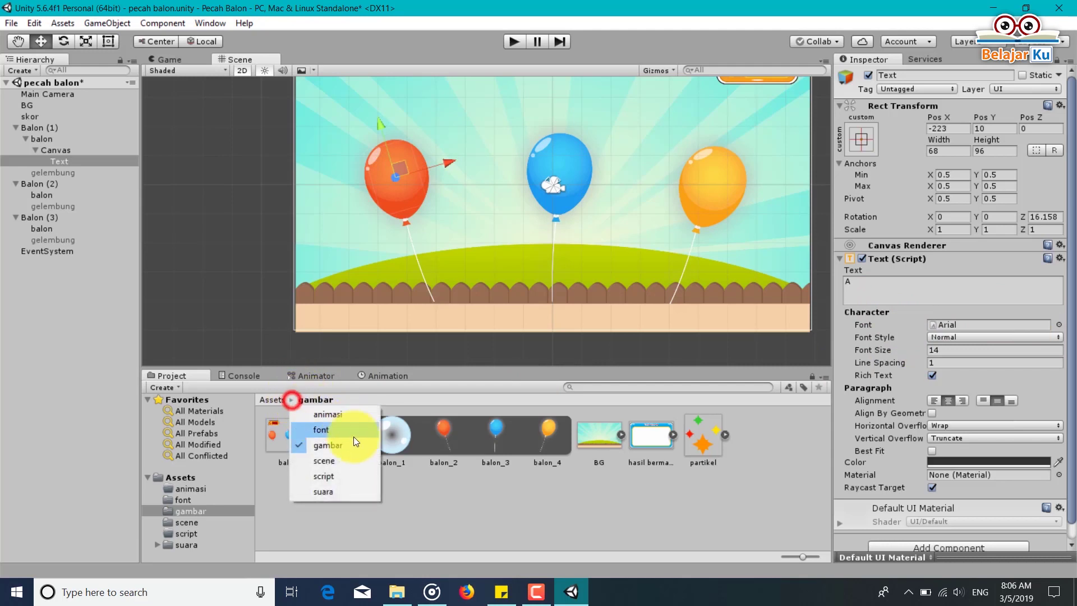
{"action": "left_click", "coordinate": [353, 430]}
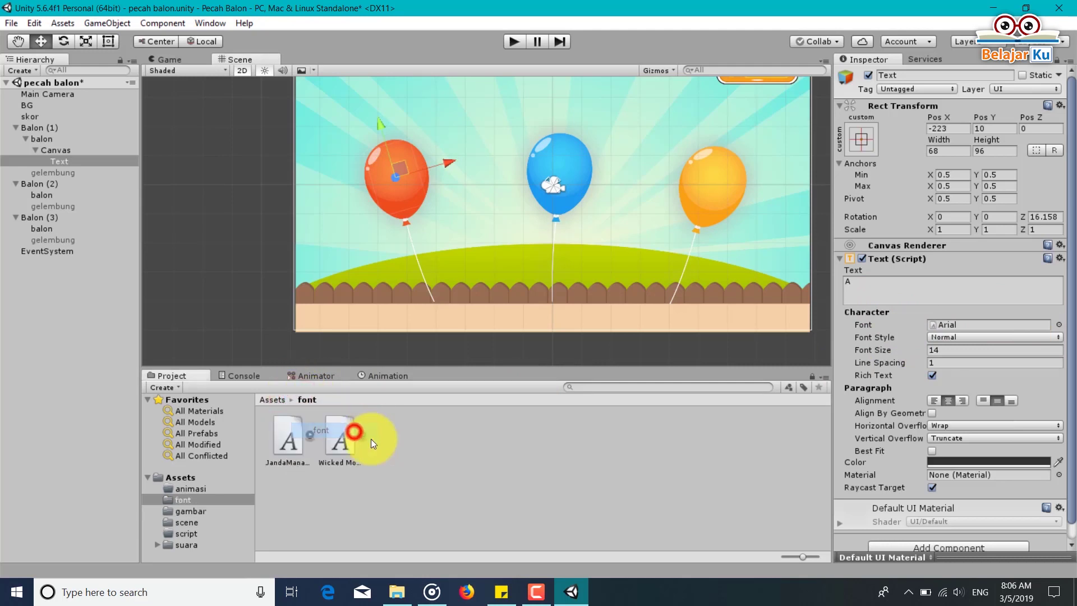
{"action": "left_click", "coordinate": [302, 451]}
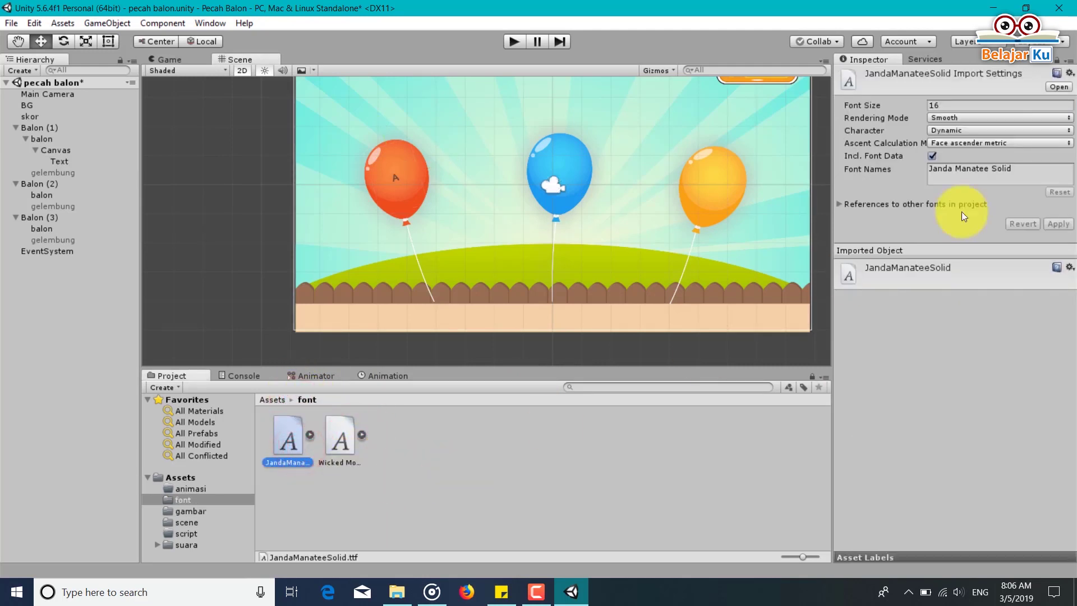
{"action": "left_click", "coordinate": [947, 106]}
{"action": "type", "text": "30"}
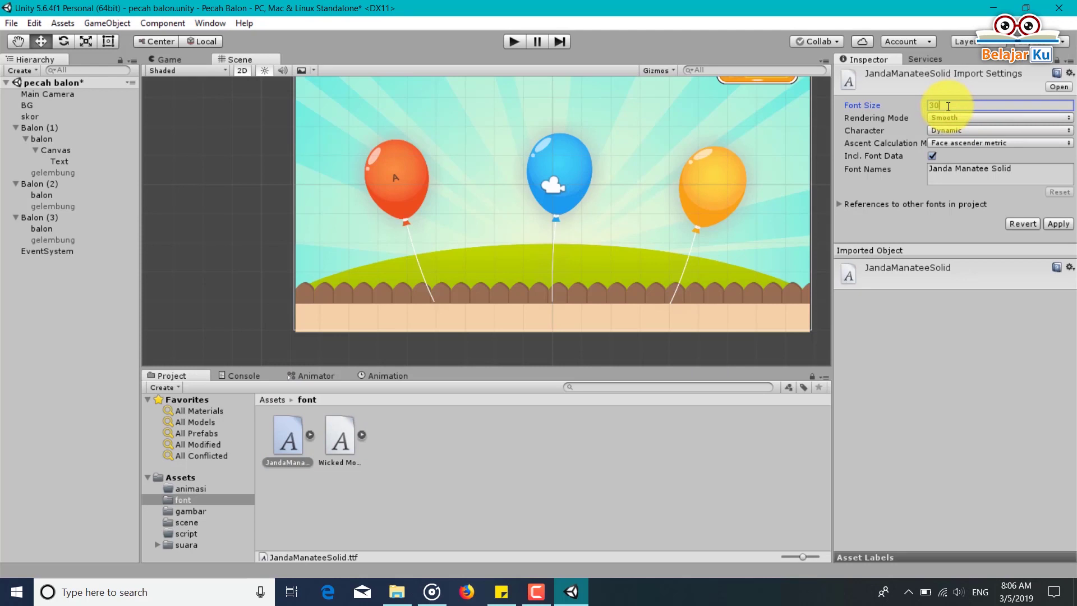
{"action": "left_click", "coordinate": [968, 132]}
{"action": "left_click", "coordinate": [970, 162]}
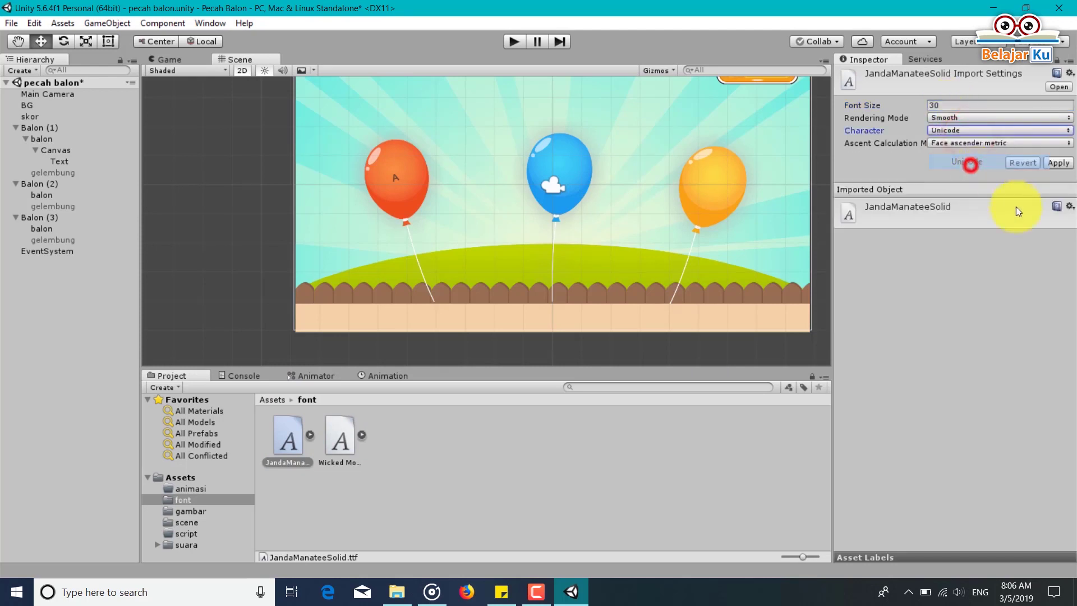
{"action": "left_click", "coordinate": [1060, 164]}
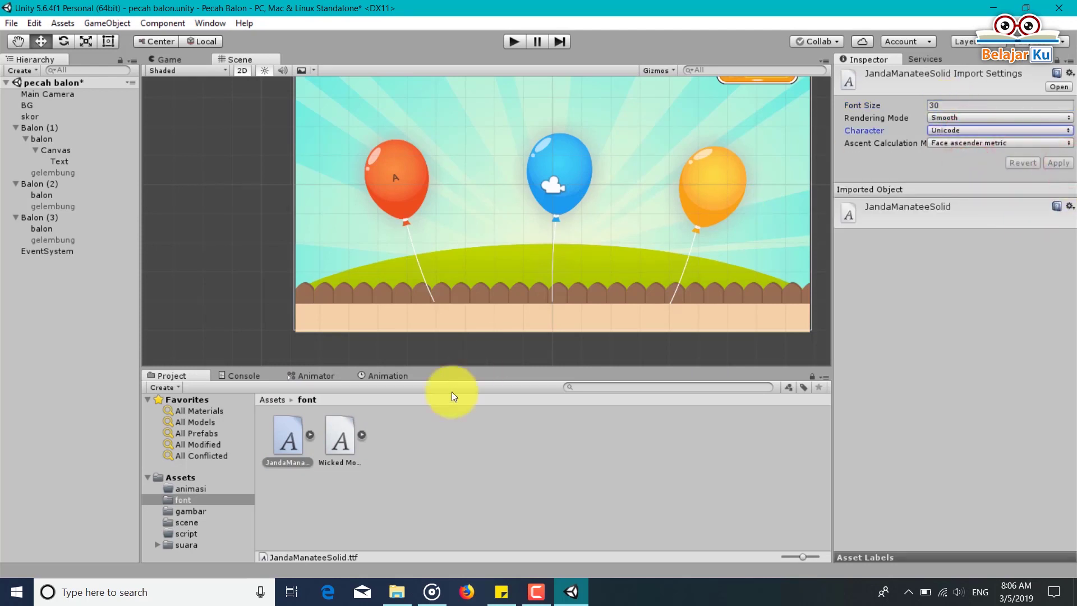
Give Wicked Mouse Demo font size 30 and Unicode characters, apply, and return to Assets.
{"action": "left_click", "coordinate": [340, 440]}
{"action": "left_click", "coordinate": [989, 104]}
{"action": "double_click", "coordinate": [988, 101]}
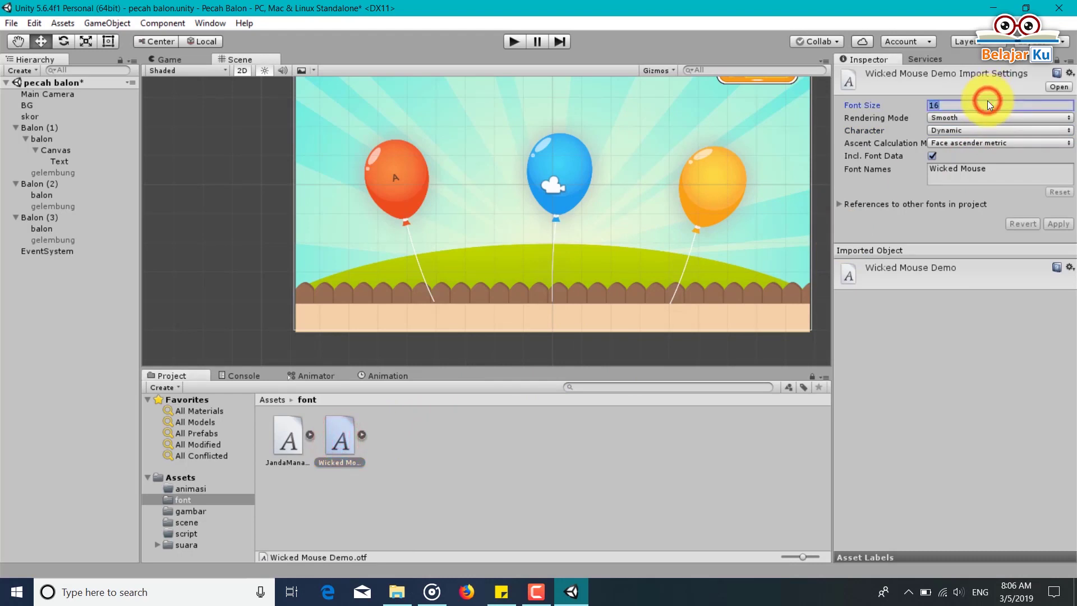
{"action": "type", "text": "30"}
{"action": "left_click", "coordinate": [981, 132]}
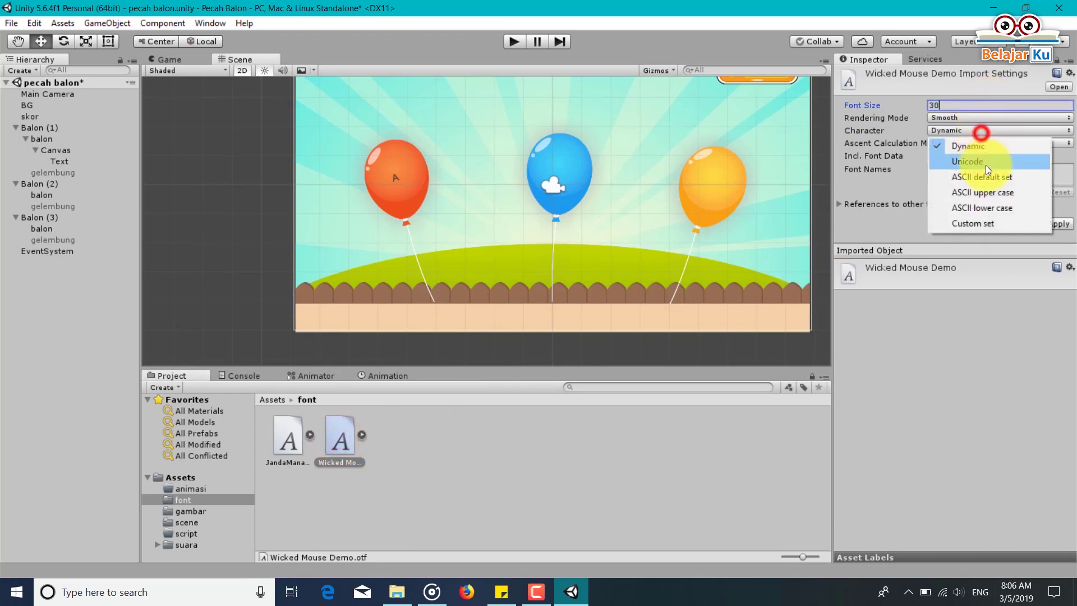
{"action": "left_click", "coordinate": [985, 164]}
{"action": "left_click", "coordinate": [1056, 163]}
{"action": "left_click", "coordinate": [1054, 169]}
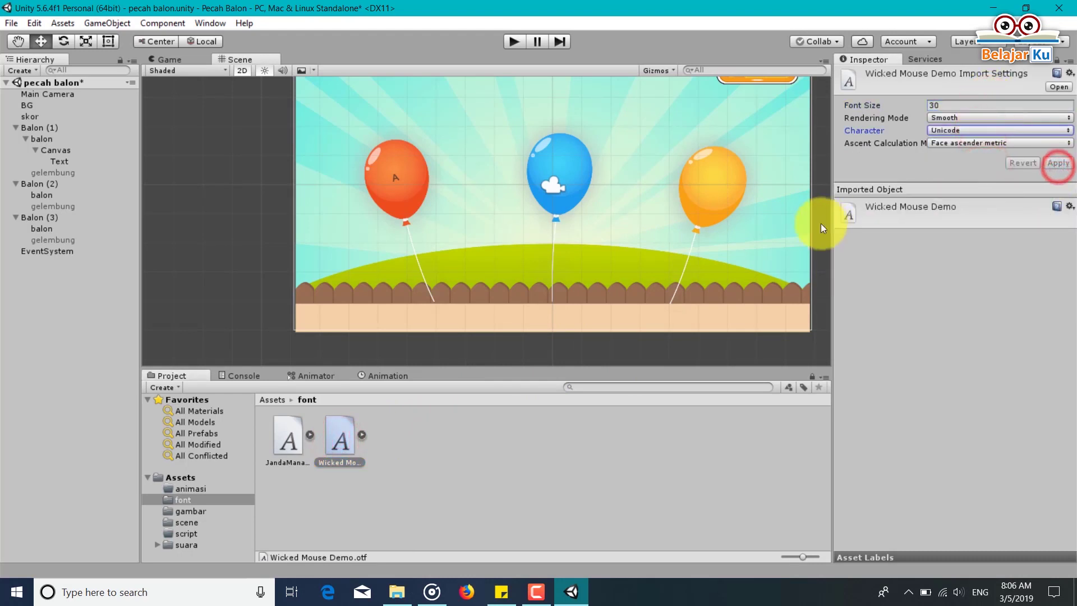
{"action": "left_click", "coordinate": [274, 400]}
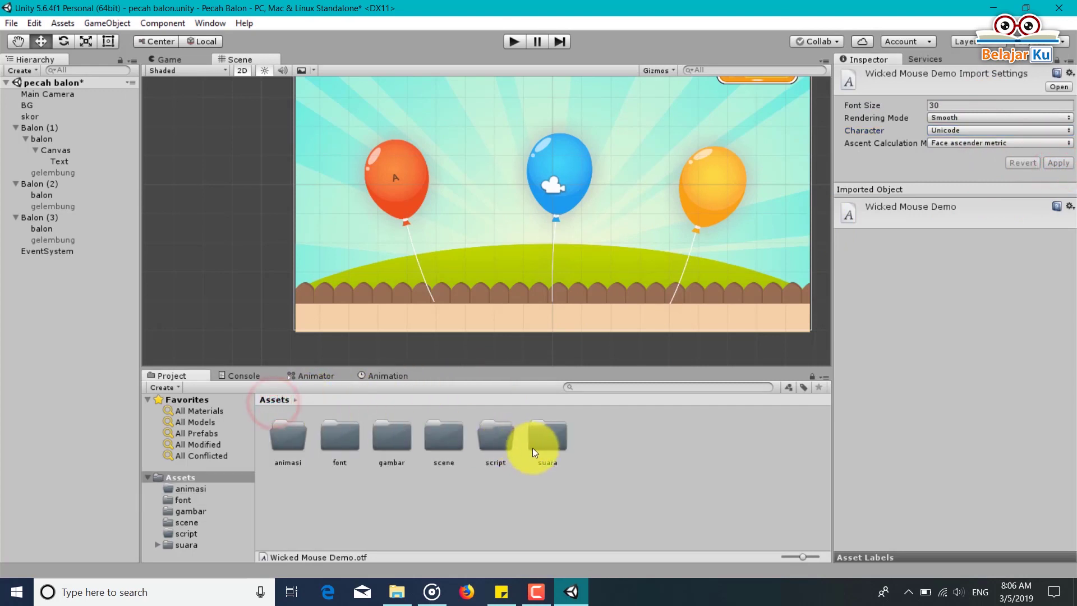
Switch the red balloon's letter A to the JandaManateeSolid font and enter font size 50.
{"action": "left_click", "coordinate": [60, 163]}
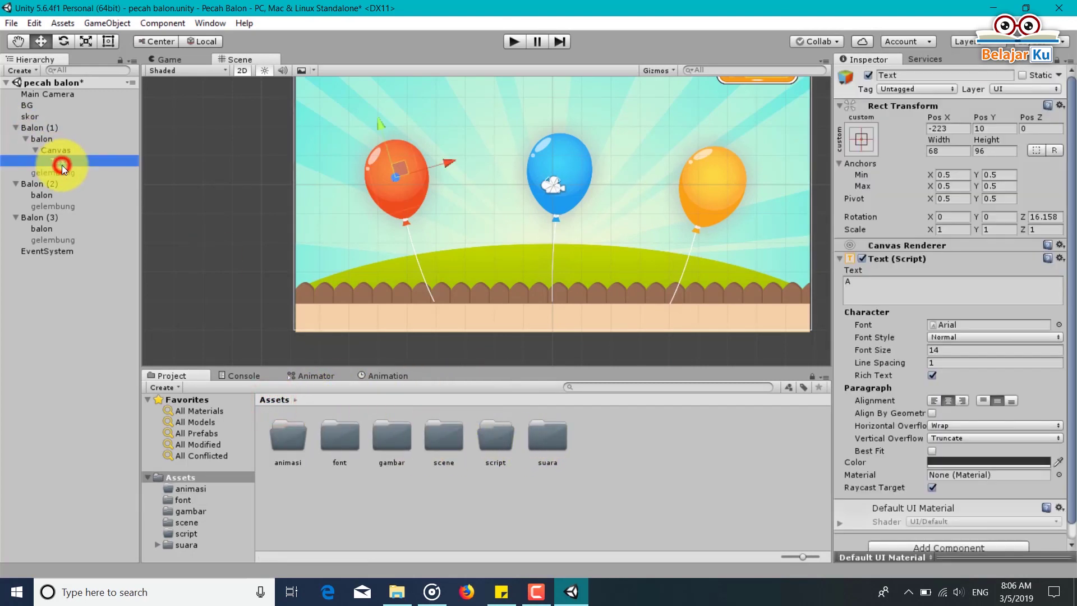
{"action": "left_click", "coordinate": [945, 353]}
{"action": "type", "text": "30"}
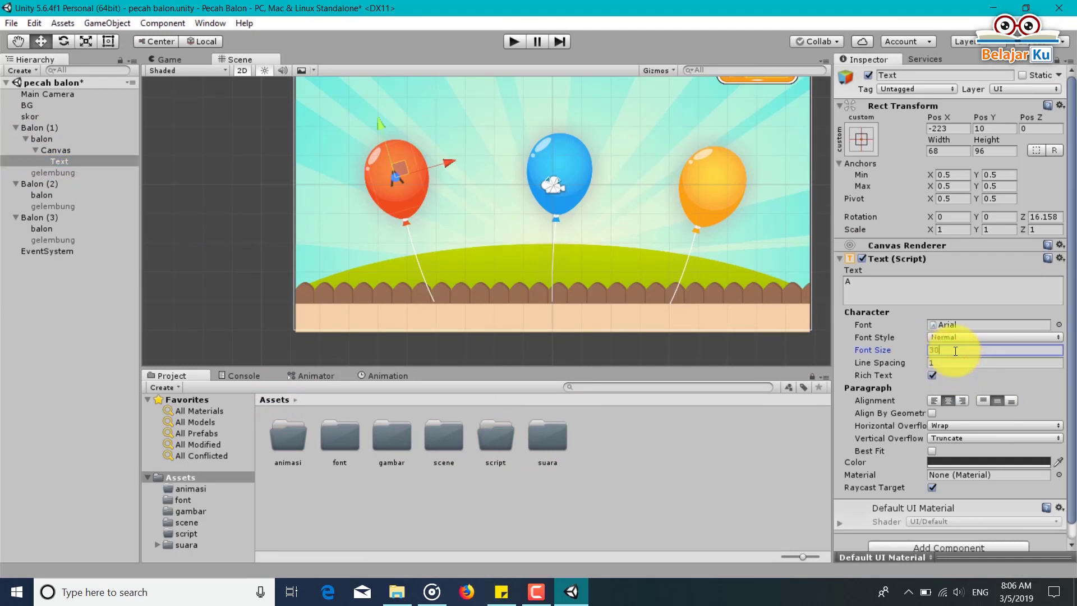
{"action": "left_click", "coordinate": [1059, 324]}
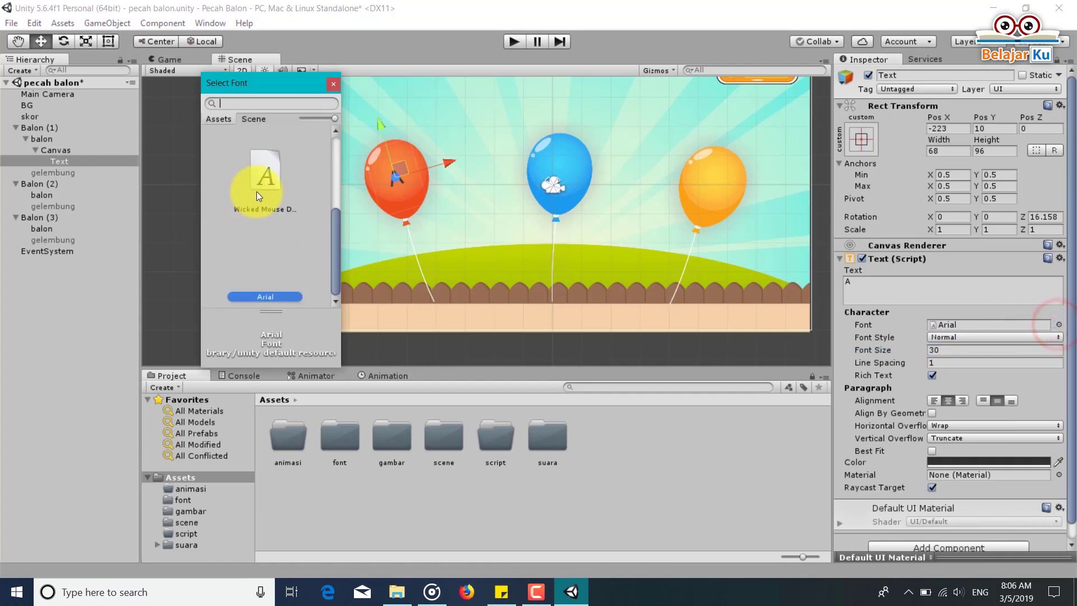
{"action": "type", "text": "ja"}
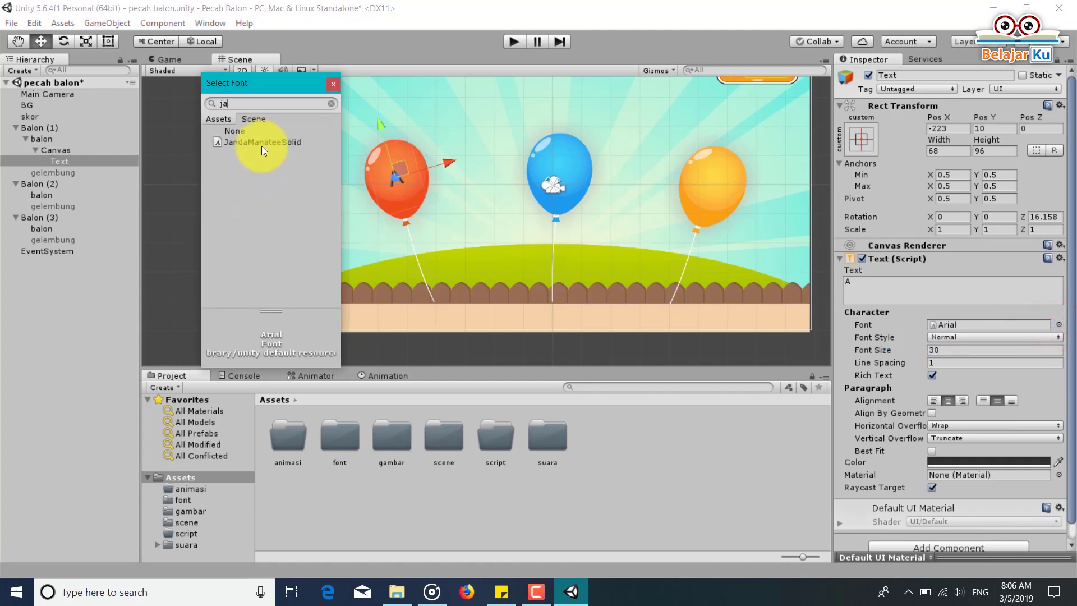
{"action": "double_click", "coordinate": [261, 143]}
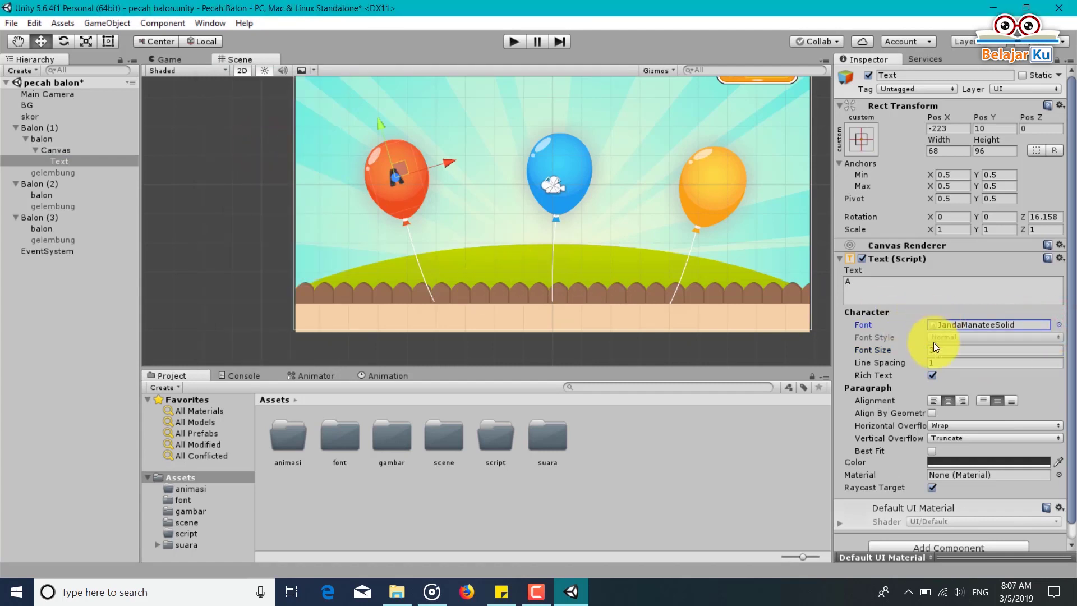
{"action": "left_click", "coordinate": [935, 349]}
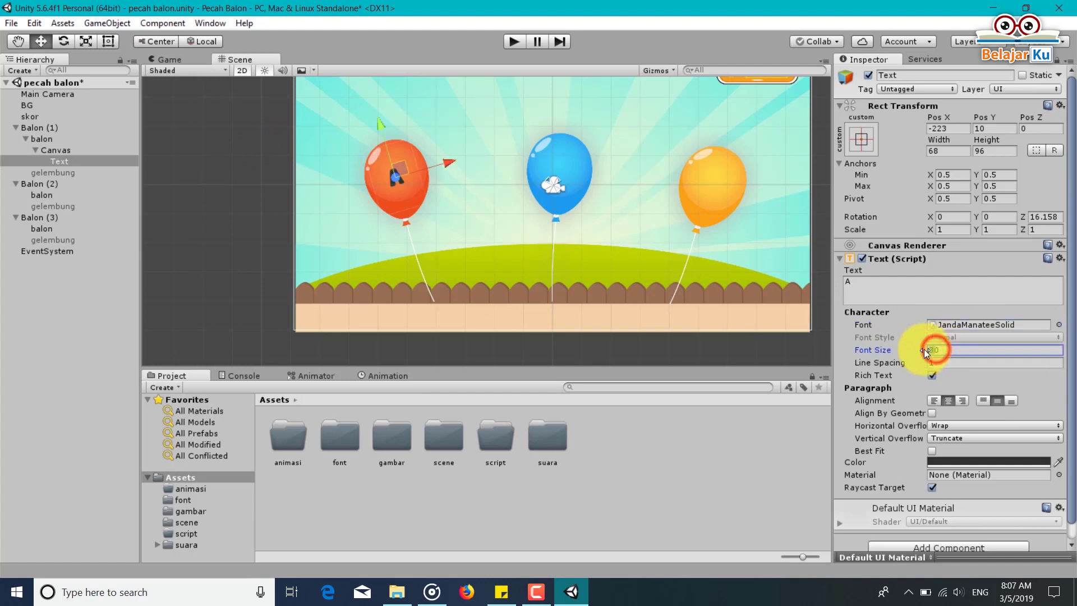
{"action": "type", "text": "40"}
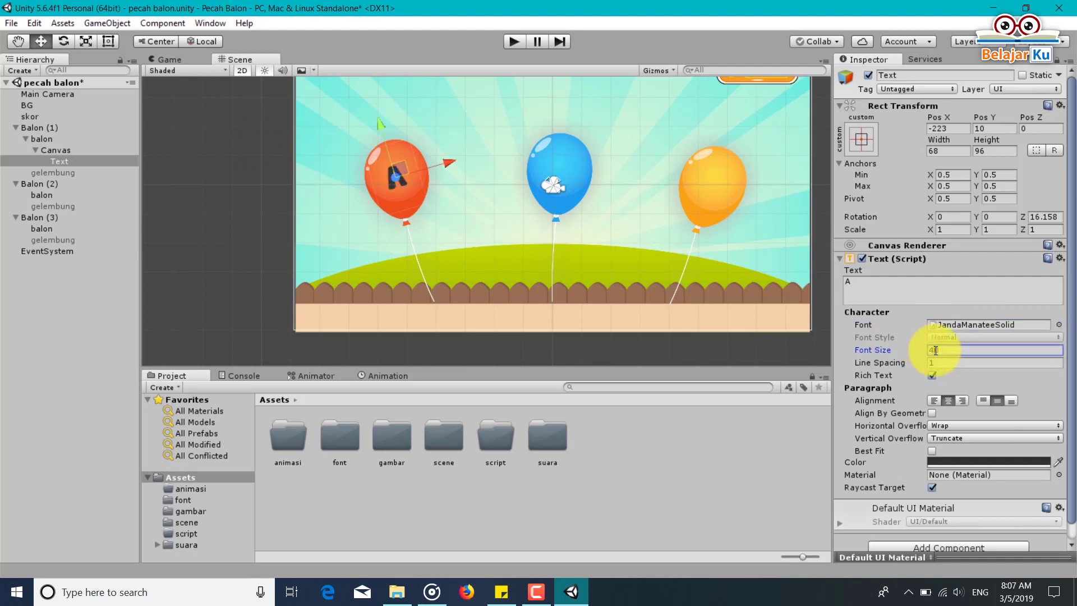
{"action": "type", "text": "50"}
Save the scene, then set both JandaManateeSolid and Wicked Mouse Demo to import at size 50.
{"action": "left_click", "coordinate": [181, 58]}
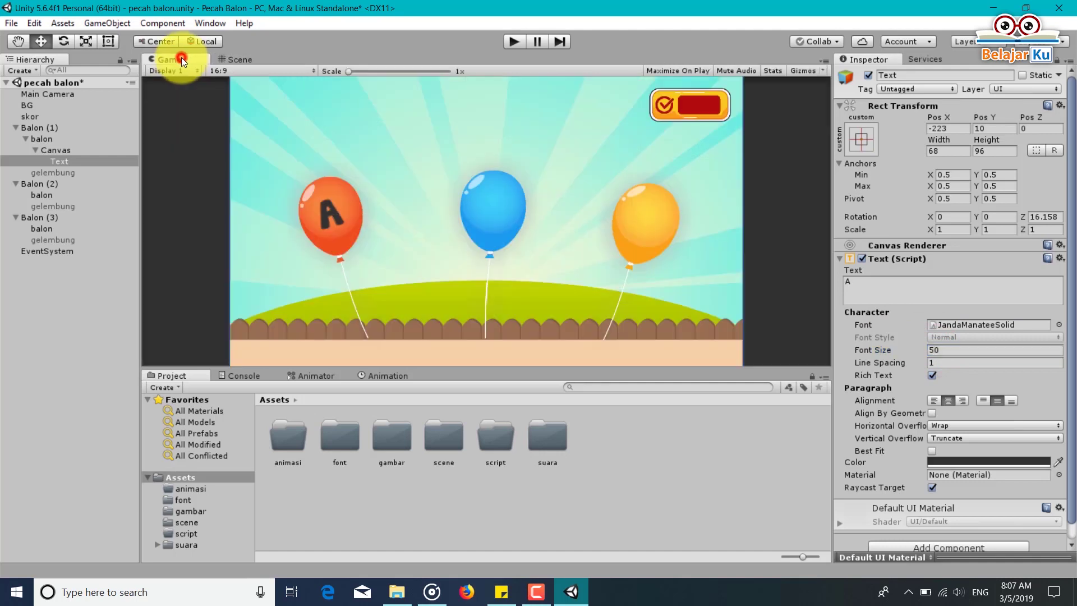
{"action": "key", "text": "ctrl+s"}
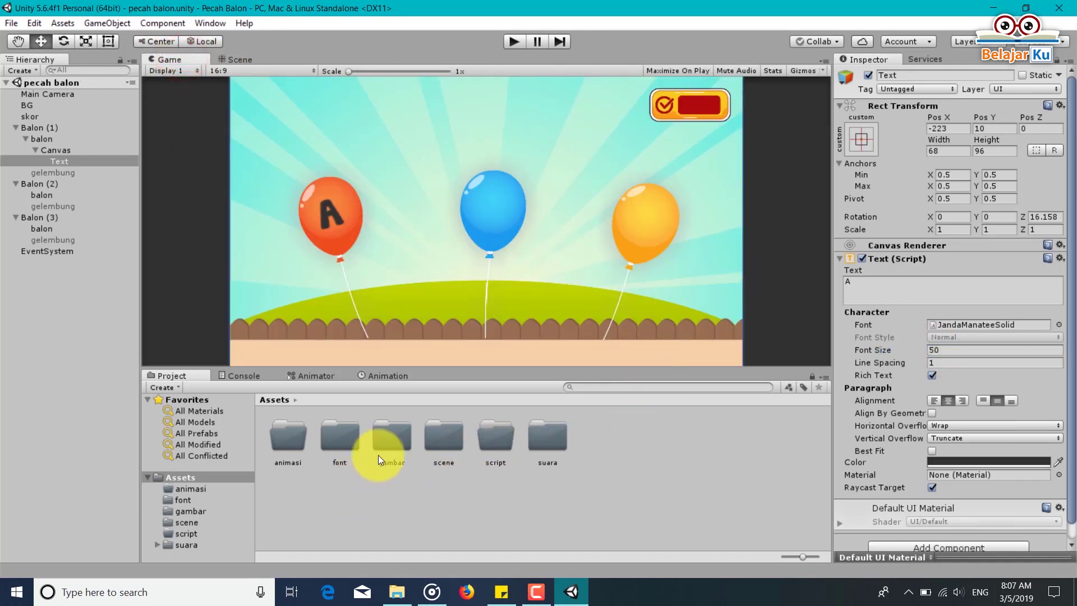
{"action": "double_click", "coordinate": [497, 446]}
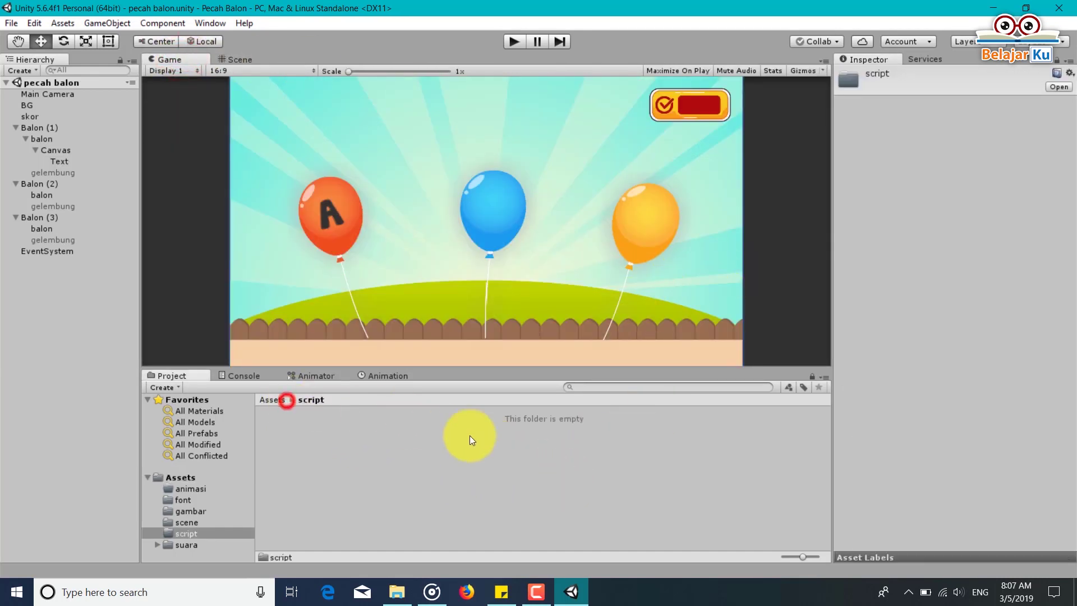
{"action": "left_click", "coordinate": [286, 401]}
{"action": "double_click", "coordinate": [345, 443]}
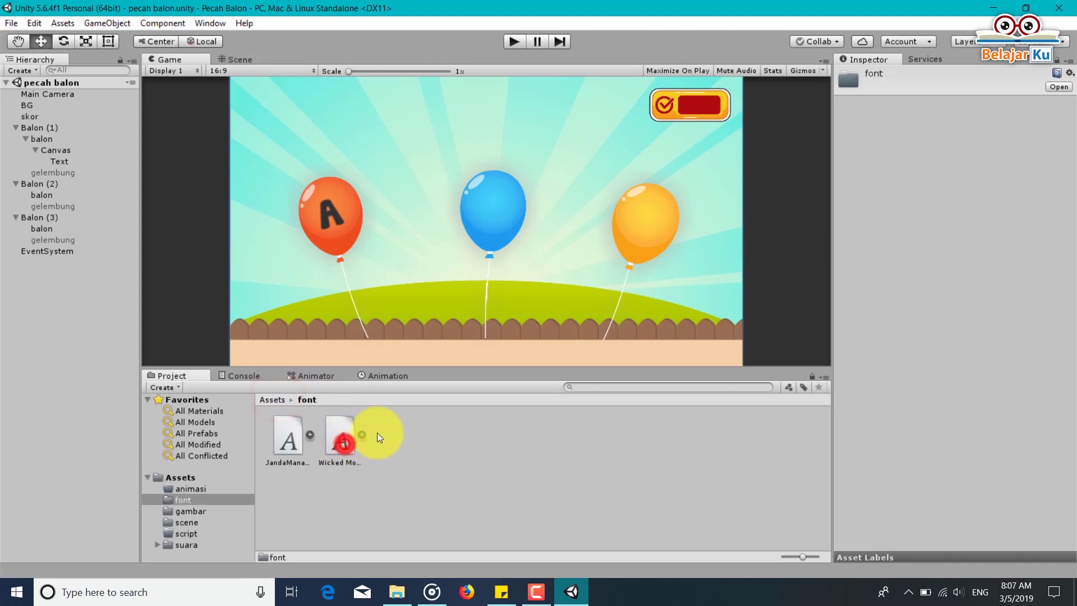
{"action": "left_click", "coordinate": [296, 446]}
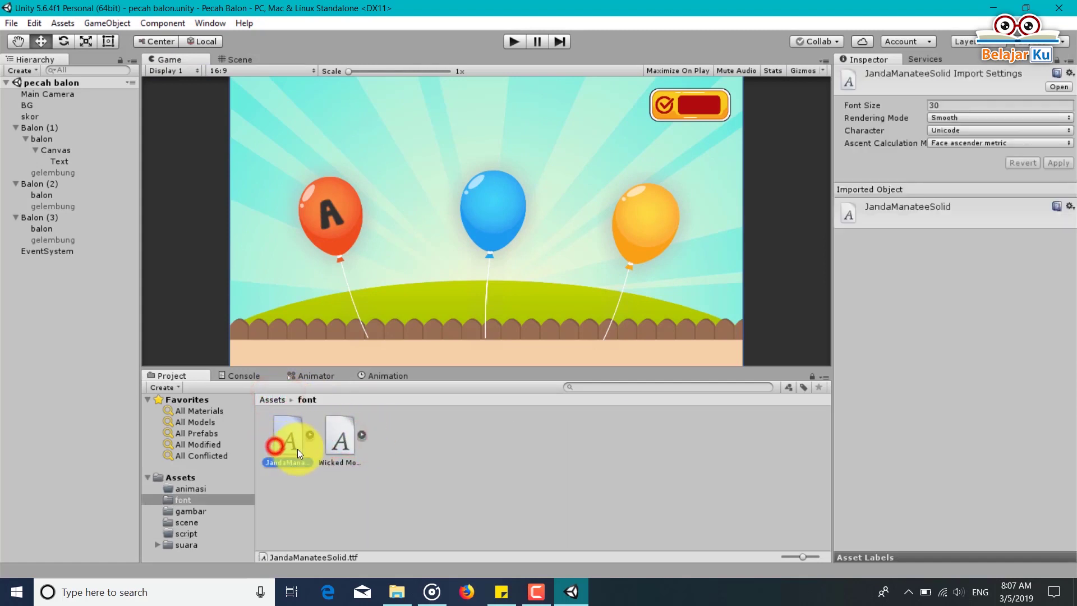
{"action": "left_click", "coordinate": [341, 445], "text": "shift"}
{"action": "left_click", "coordinate": [930, 105]}
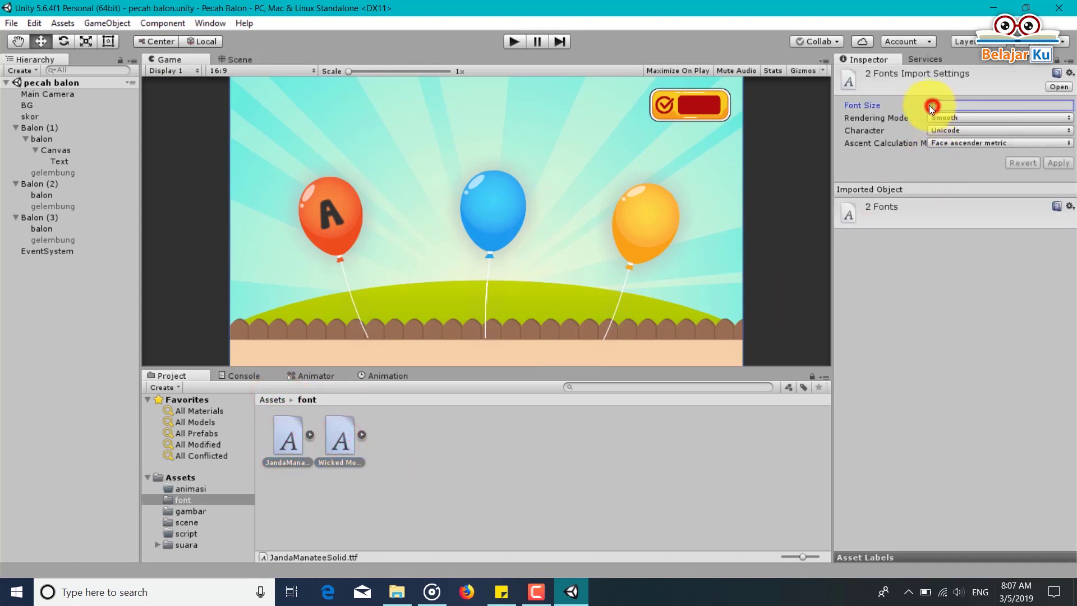
{"action": "type", "text": "50"}
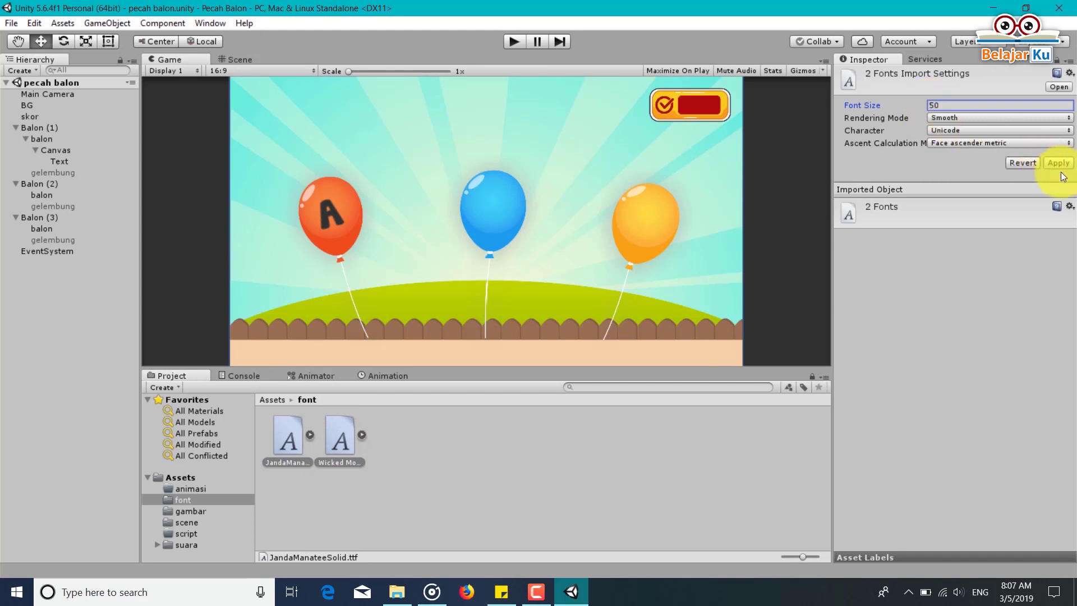
{"action": "left_click", "coordinate": [1061, 168]}
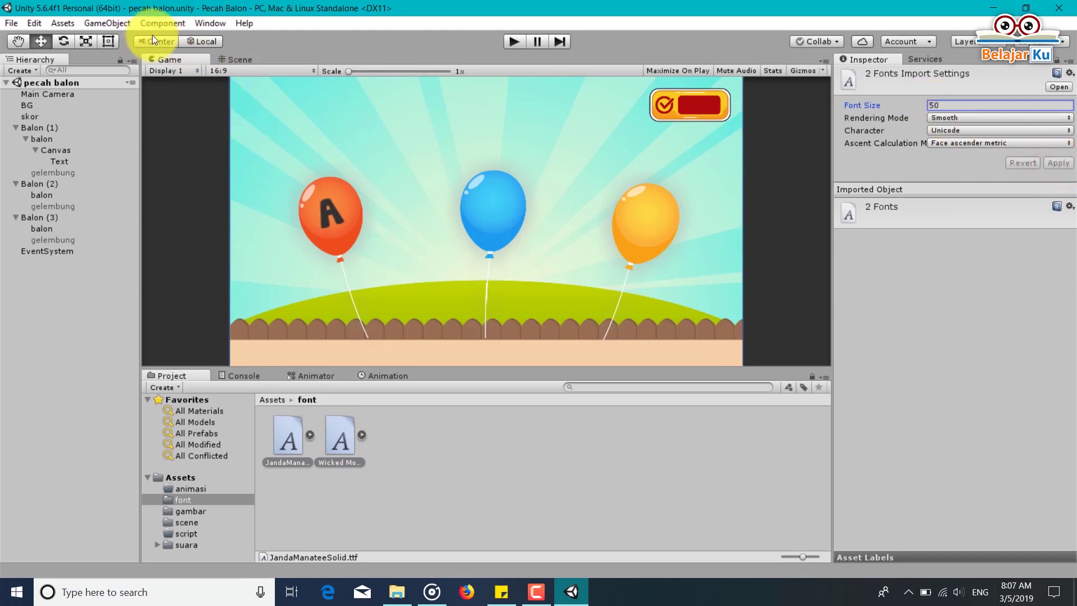
Nudge the red balloon's letter A into place and colour it white.
{"action": "left_click", "coordinate": [222, 61]}
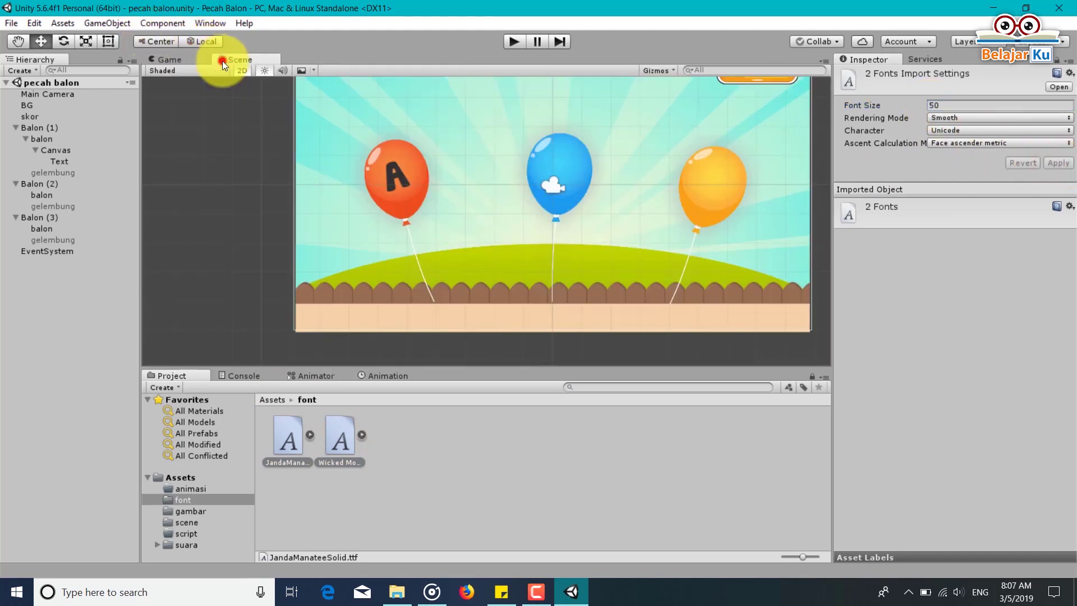
{"action": "left_click", "coordinate": [55, 161]}
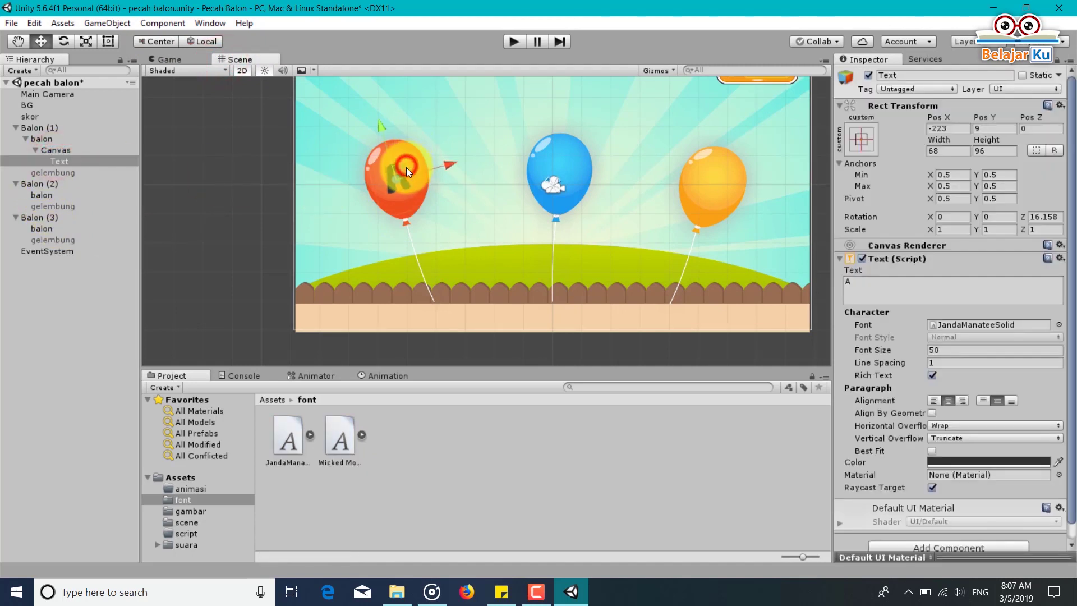
{"action": "left_click_drag", "start_coordinate": [406, 167], "coordinate": [408, 167]}
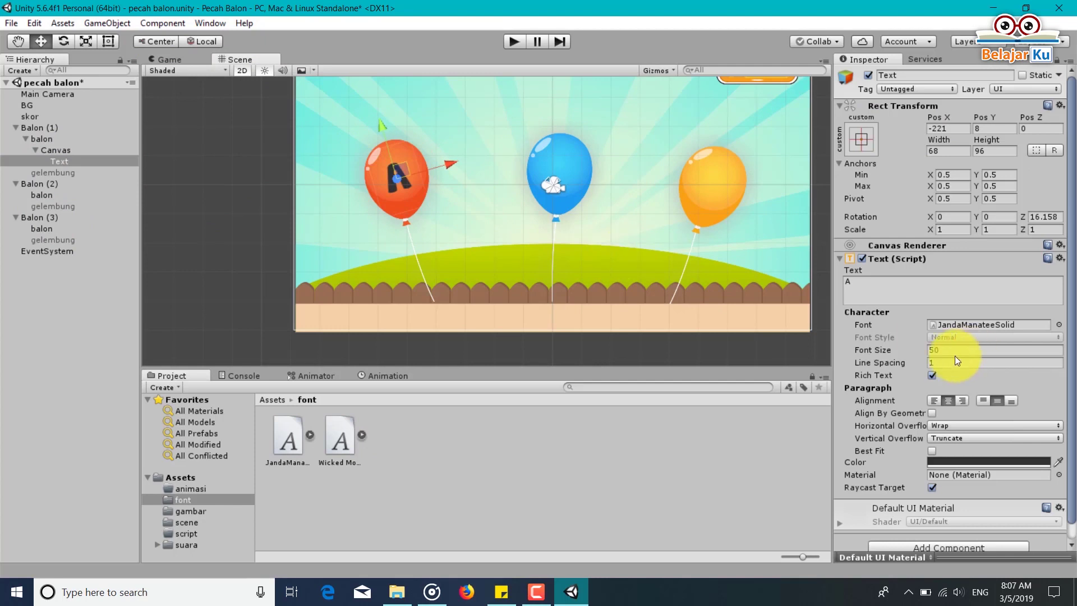
{"action": "left_click", "coordinate": [1041, 462]}
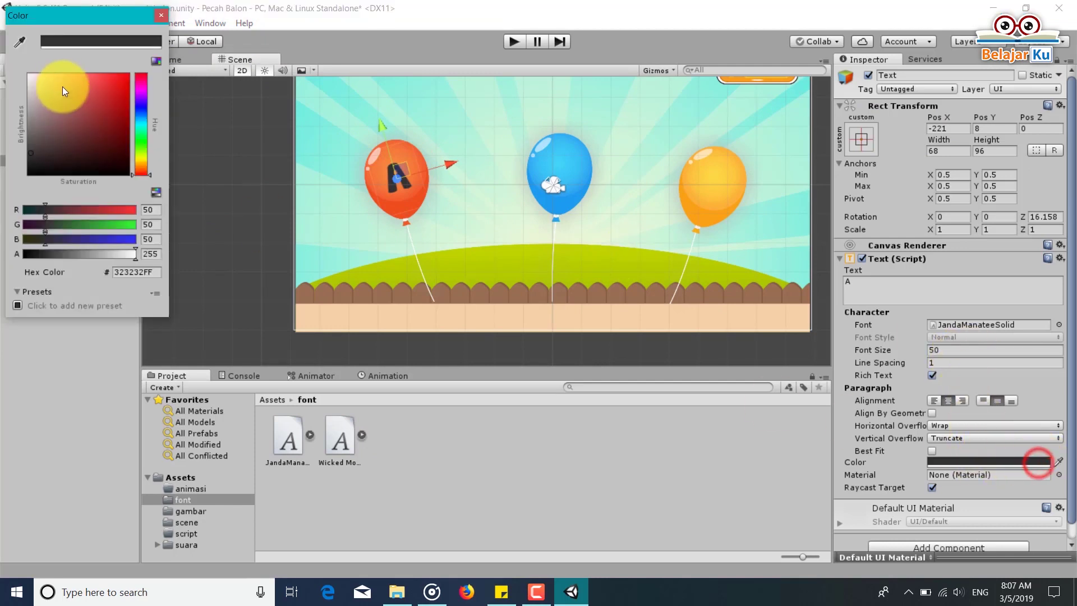
{"action": "left_click_drag", "start_coordinate": [60, 89], "coordinate": [30, 76]}
{"action": "left_click", "coordinate": [161, 16]}
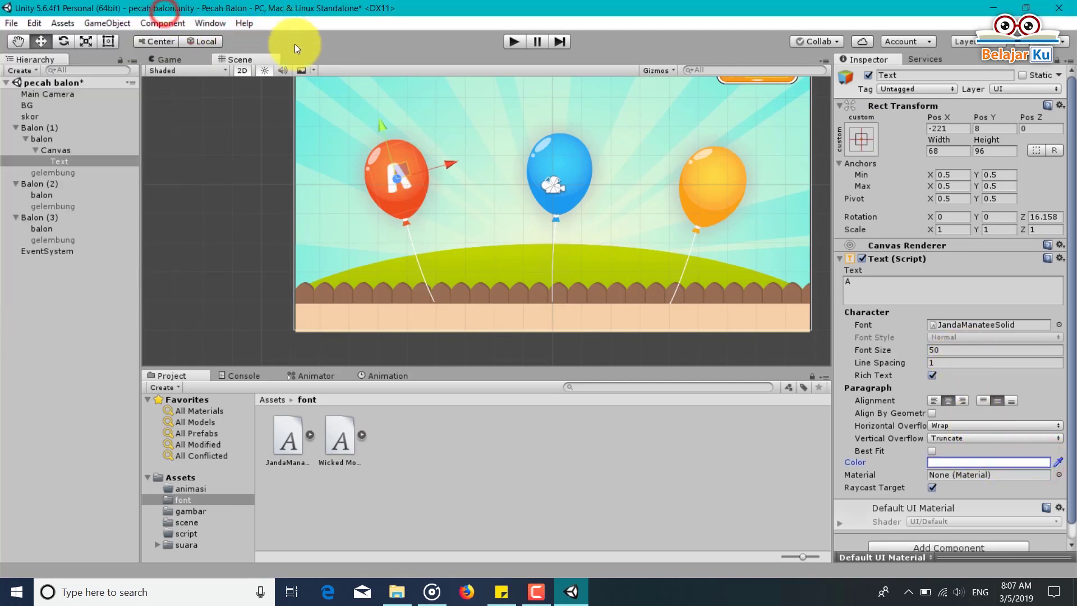
{"action": "left_click", "coordinate": [79, 168]}
{"action": "left_click", "coordinate": [69, 148]}
Copy Balon (1)'s letter Canvas into Balon (2) and place it on the blue balloon, tilted -1.92.
{"action": "key", "text": "ctrl+c"}
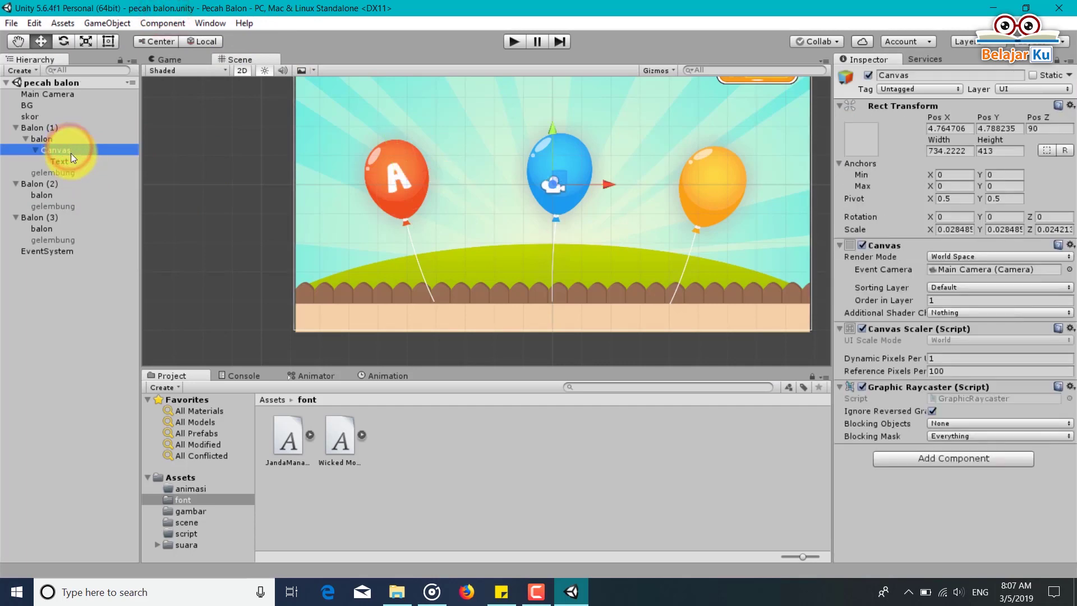
{"action": "left_click", "coordinate": [65, 193]}
{"action": "key", "text": "ctrl+v"}
{"action": "left_click", "coordinate": [25, 217]}
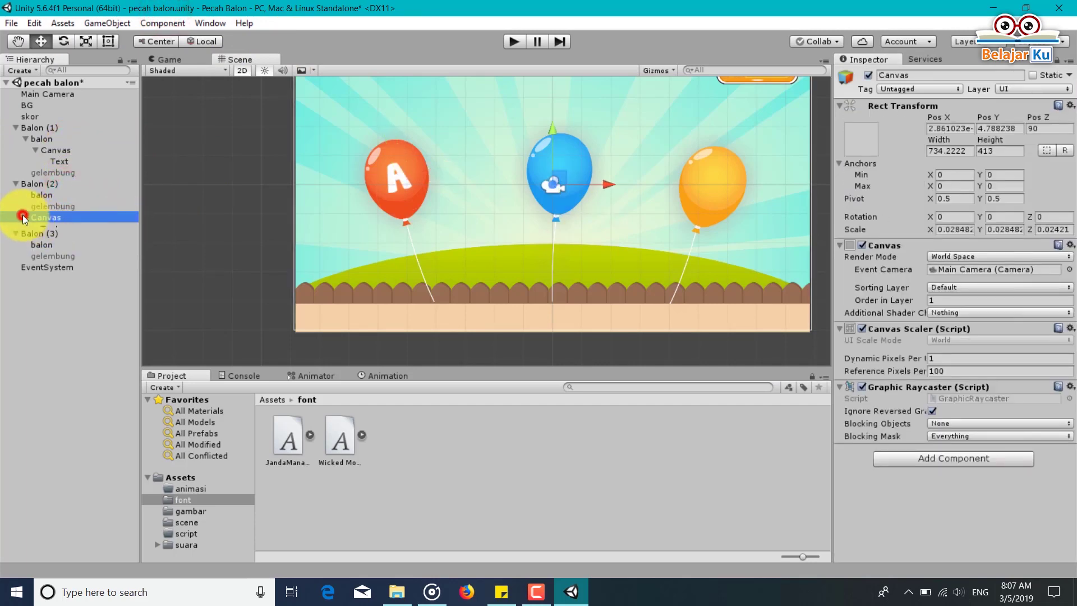
{"action": "left_click", "coordinate": [56, 230]}
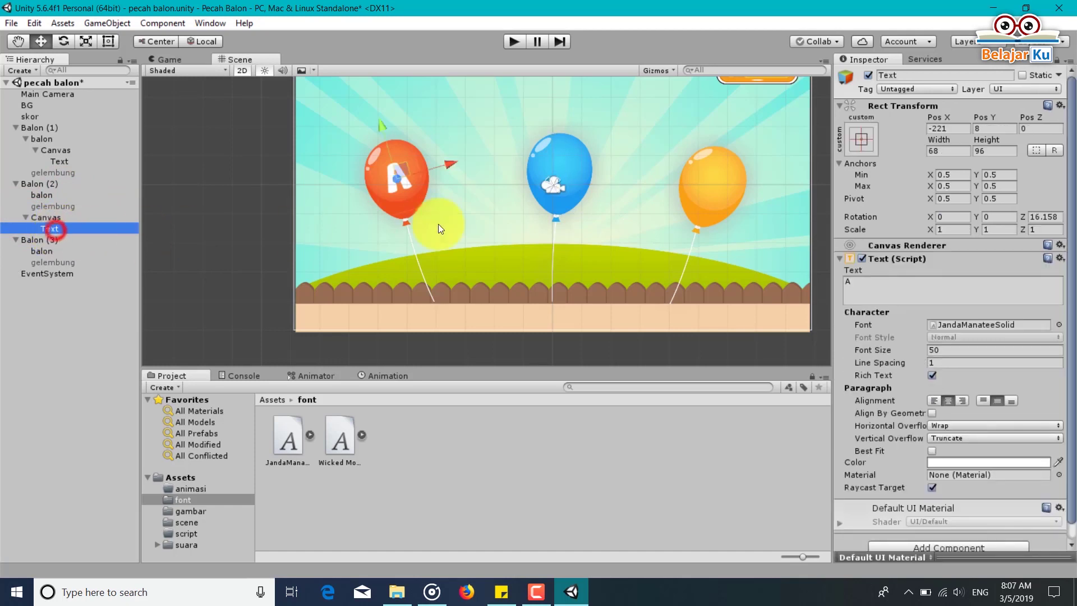
{"action": "left_click_drag", "start_coordinate": [413, 166], "coordinate": [566, 162]}
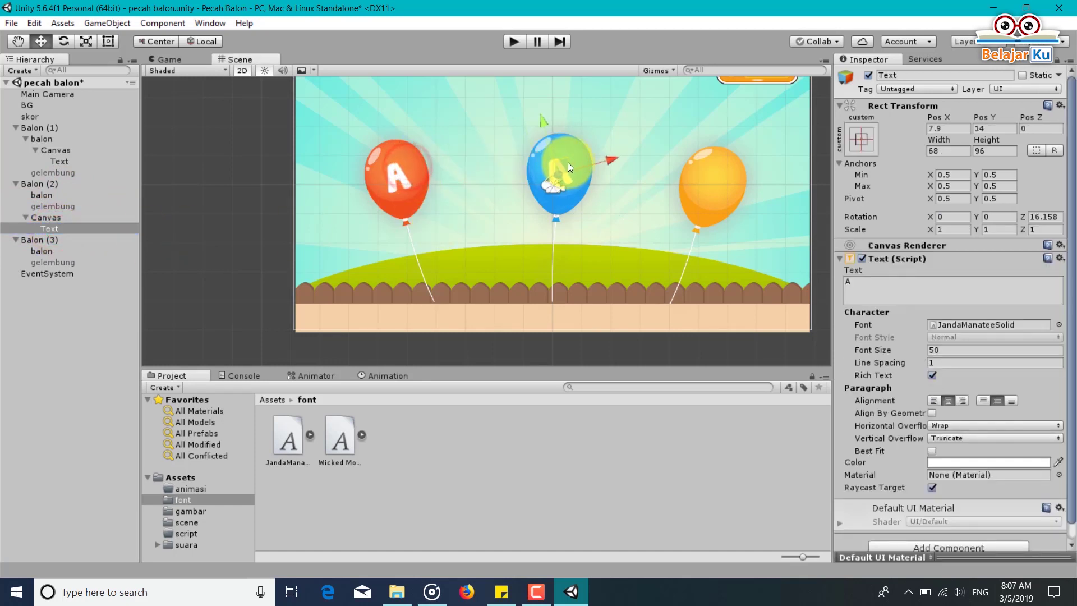
{"action": "left_click_drag", "start_coordinate": [1025, 217], "coordinate": [600, 231]}
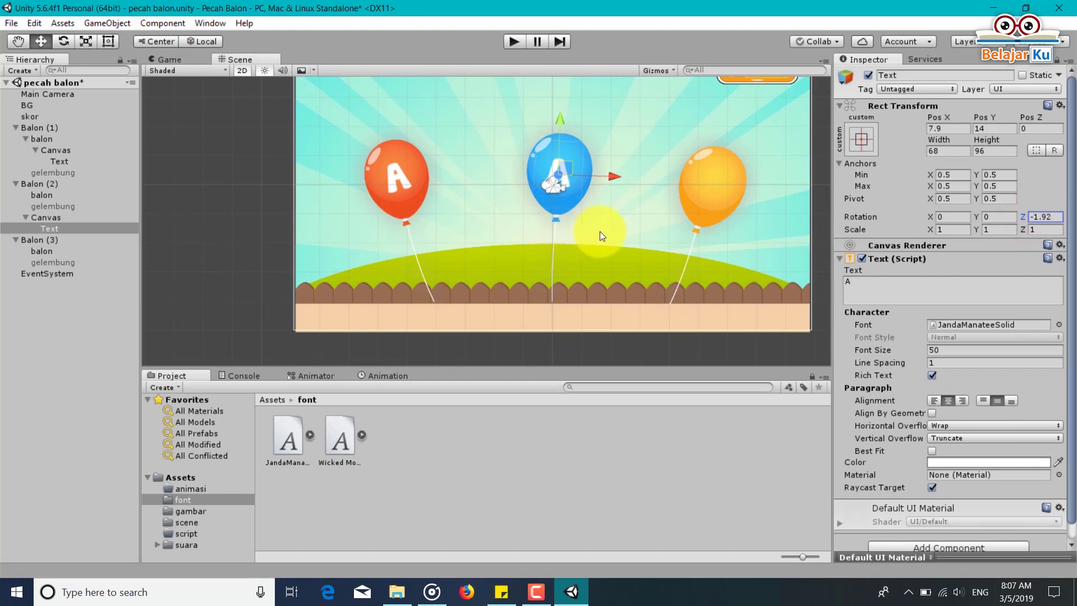
{"action": "left_click_drag", "start_coordinate": [567, 166], "coordinate": [568, 164]}
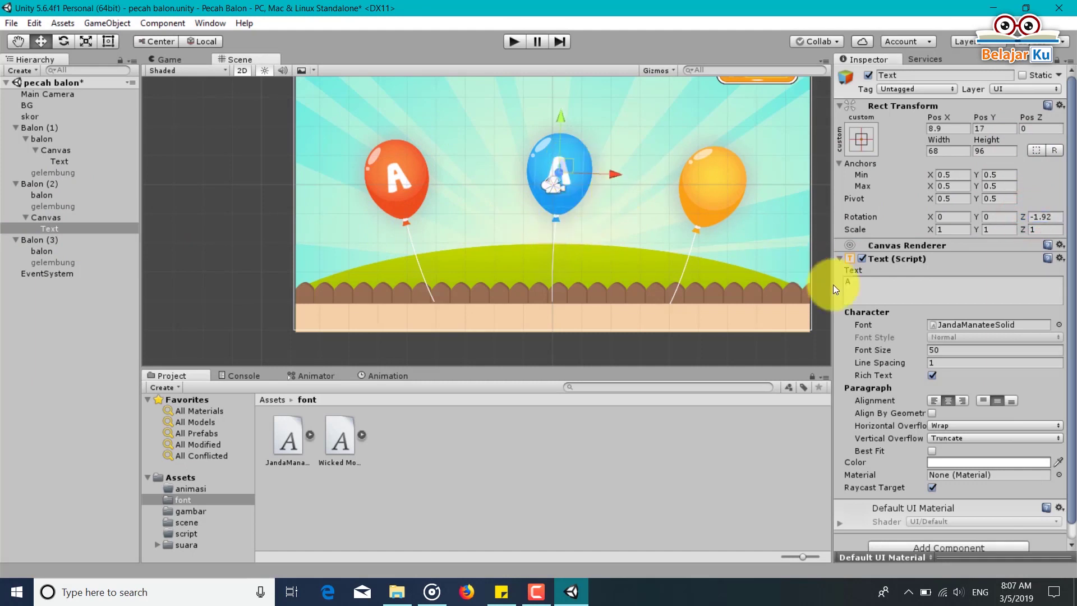
Change the copied letter to B, tilt it to -3.8, and save the scene.
{"action": "double_click", "coordinate": [867, 284]}
{"action": "type", "text": "B"}
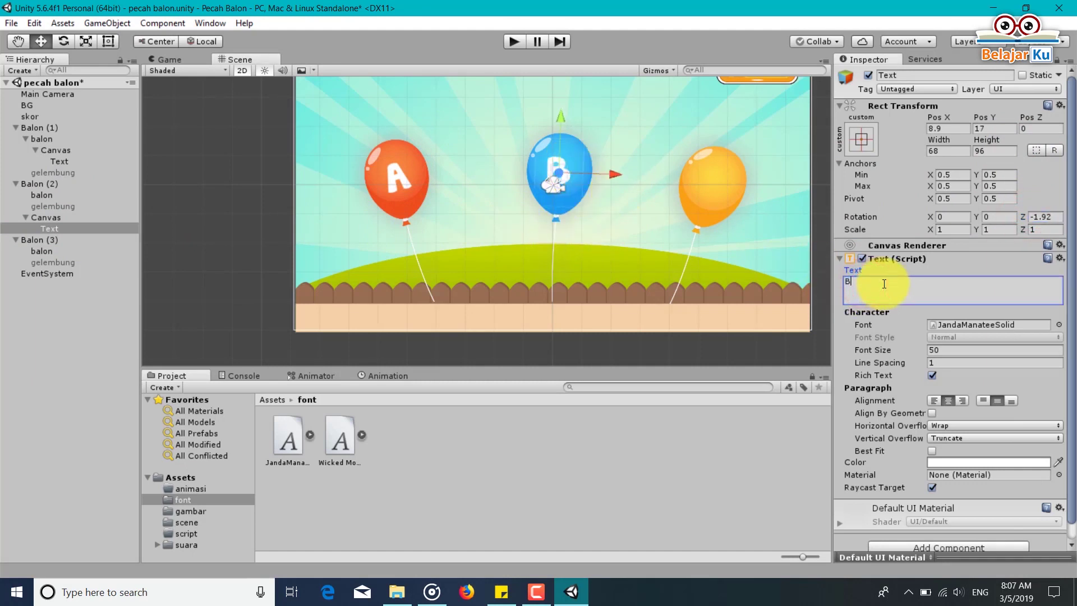
{"action": "left_click", "coordinate": [1020, 218]}
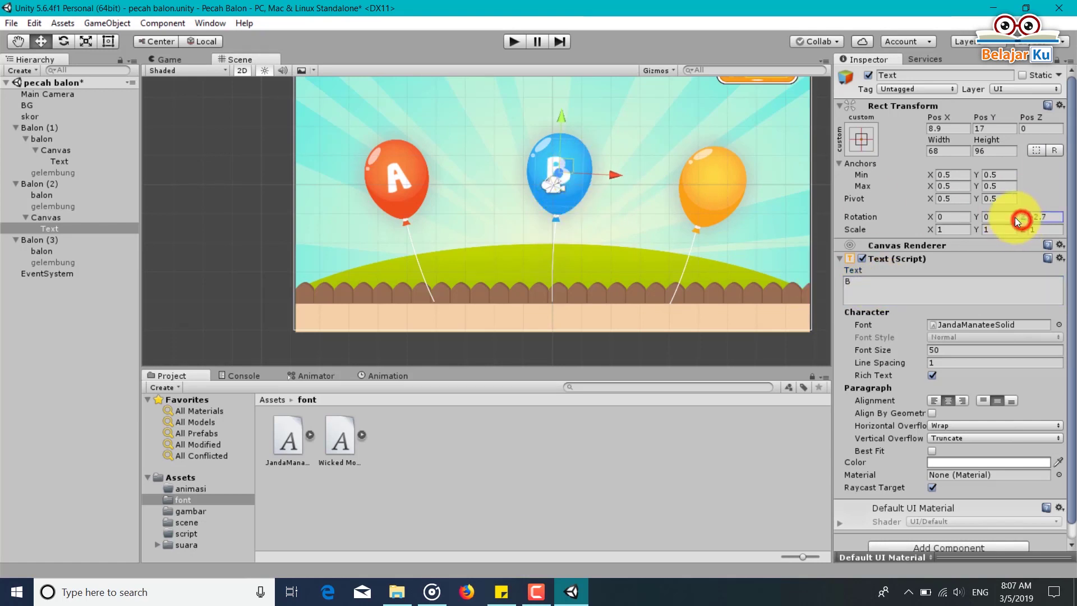
{"action": "left_click_drag", "start_coordinate": [1012, 216], "coordinate": [1009, 214]}
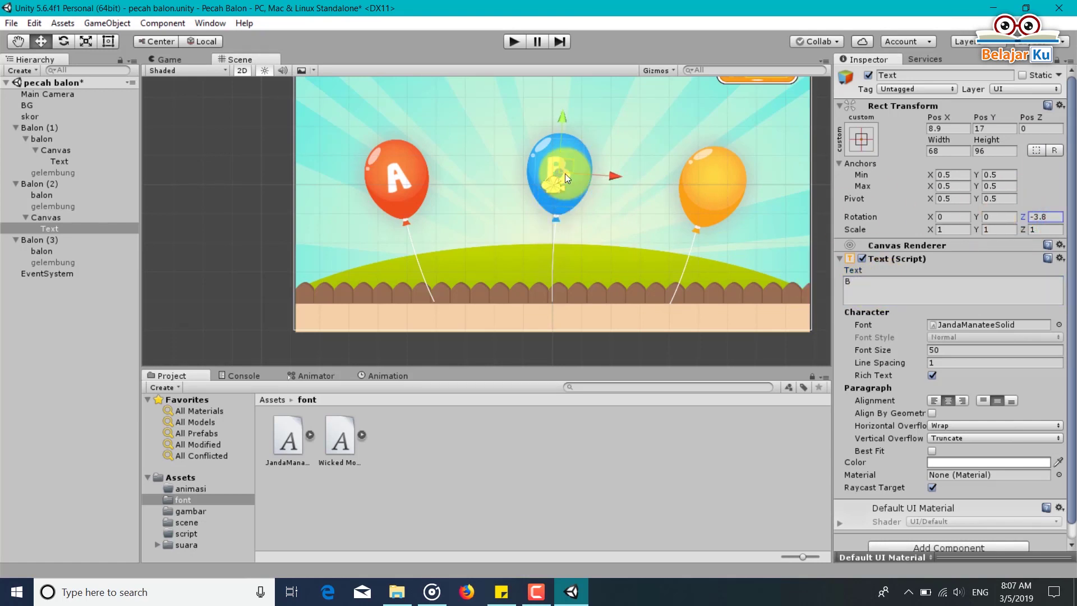
{"action": "left_click_drag", "start_coordinate": [564, 173], "coordinate": [568, 173]}
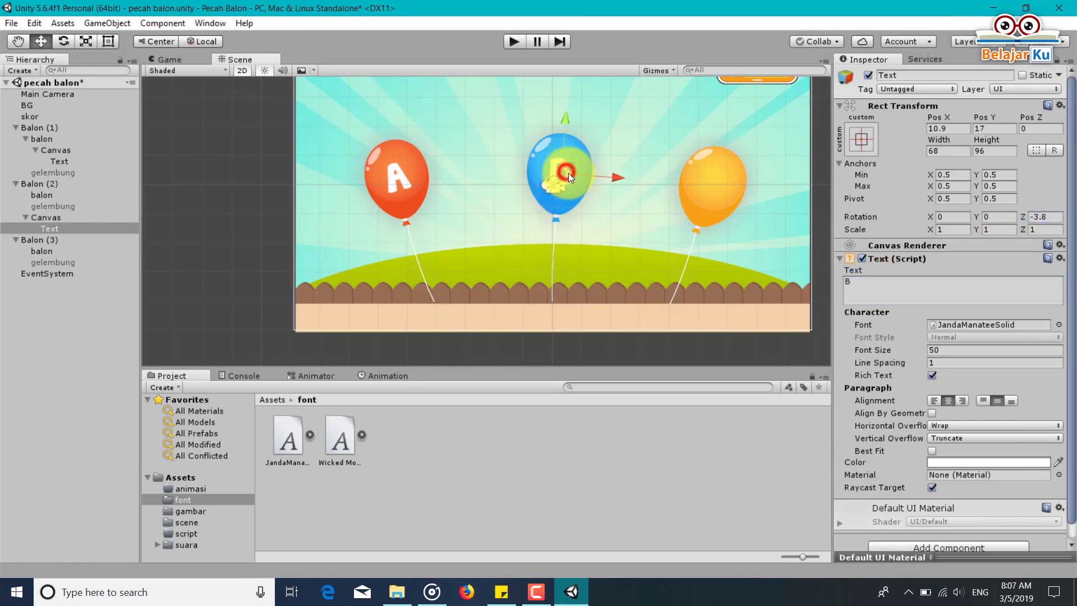
{"action": "left_click", "coordinate": [200, 55]}
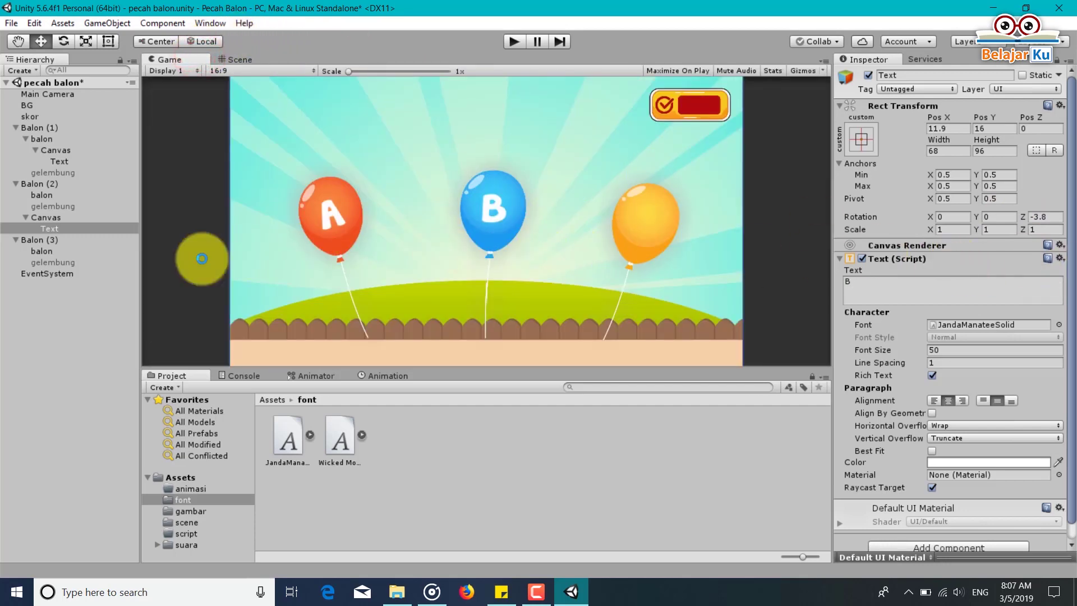
{"action": "key", "text": "ctrl+s"}
{"action": "left_click", "coordinate": [41, 217]}
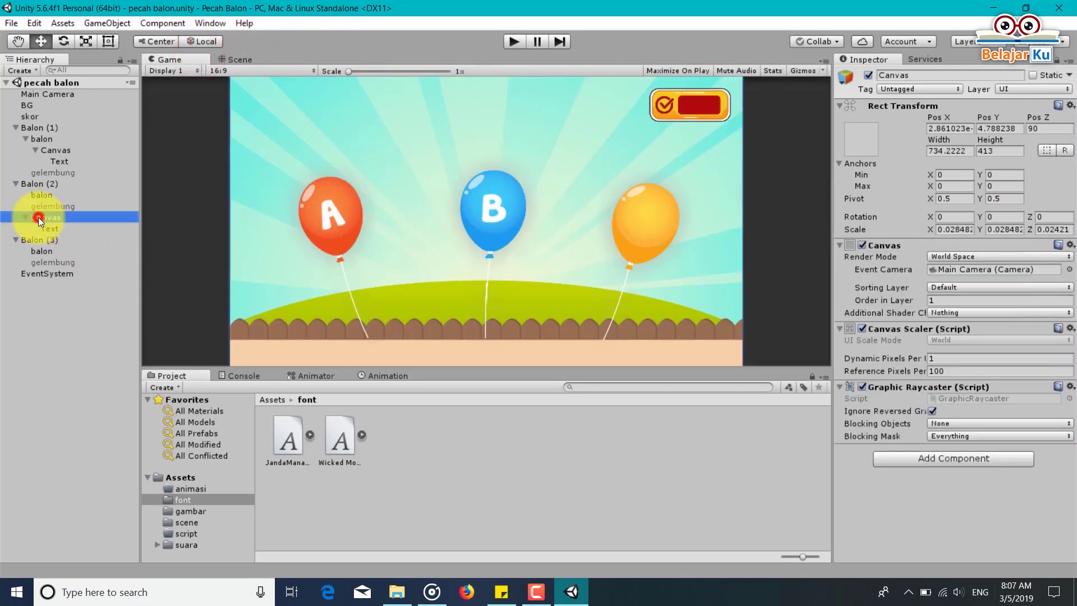
Paste a Canvas copy into Balon (3) and move its letter onto the orange balloon, tilted about -17.89.
{"action": "left_click", "coordinate": [43, 251]}
{"action": "key", "text": "ctrl+v"}
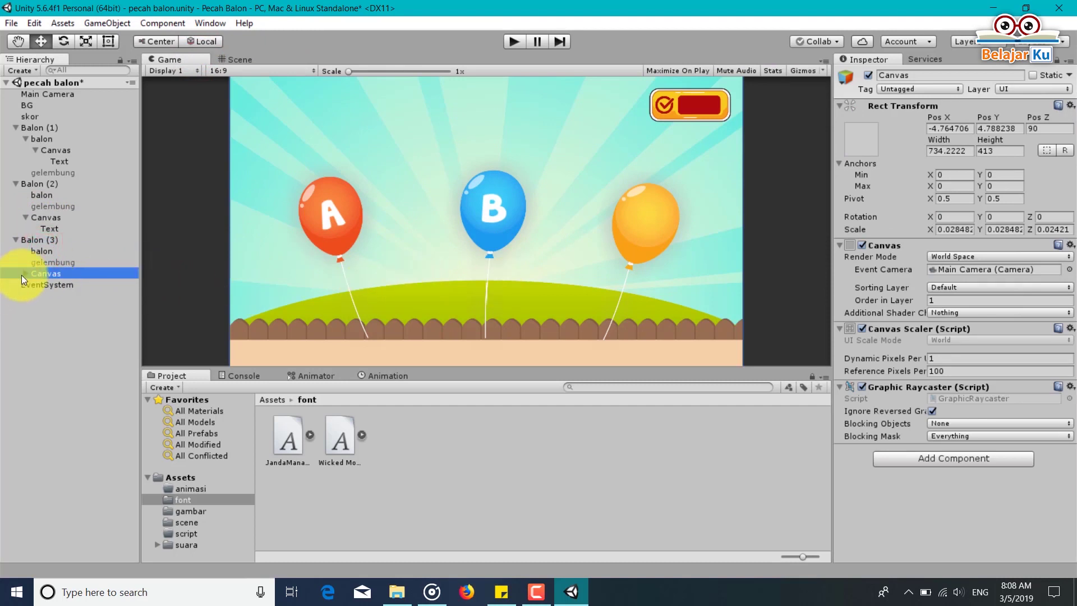
{"action": "left_click", "coordinate": [44, 284]}
{"action": "left_click", "coordinate": [230, 60]}
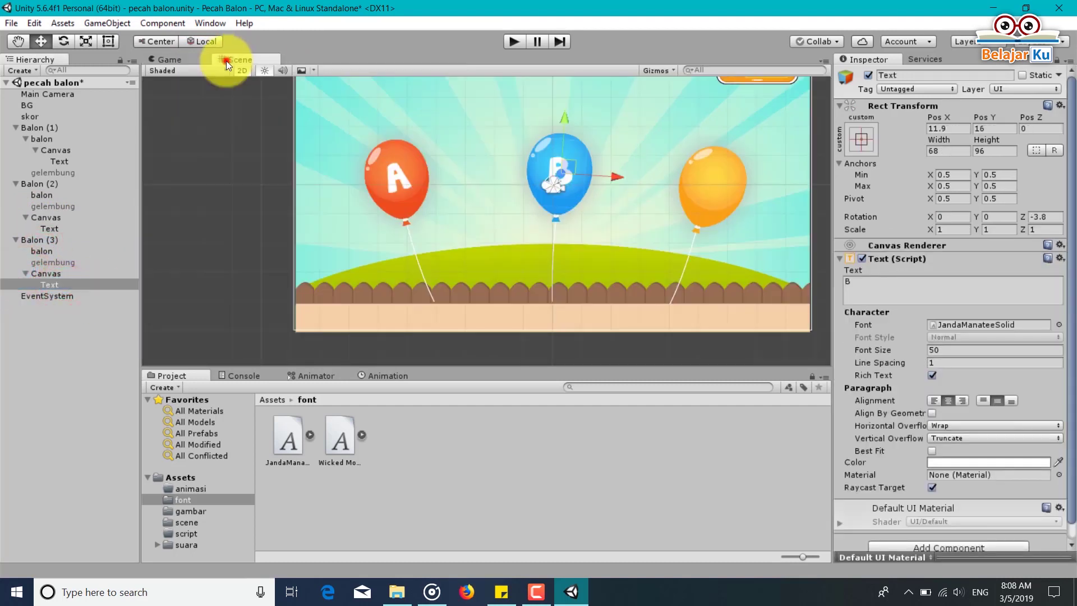
{"action": "left_click_drag", "start_coordinate": [564, 166], "coordinate": [718, 183]}
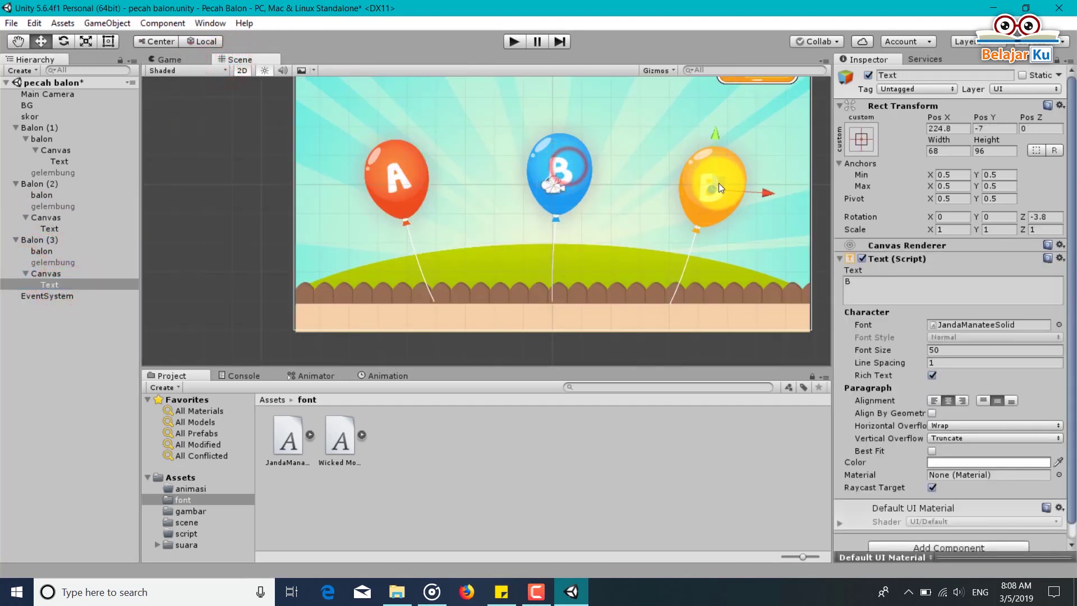
{"action": "left_click_drag", "start_coordinate": [1032, 218], "coordinate": [741, 228]}
Change the letter to C, reduce its tilt to about -15.9, and save the scene.
{"action": "left_click", "coordinate": [861, 282]}
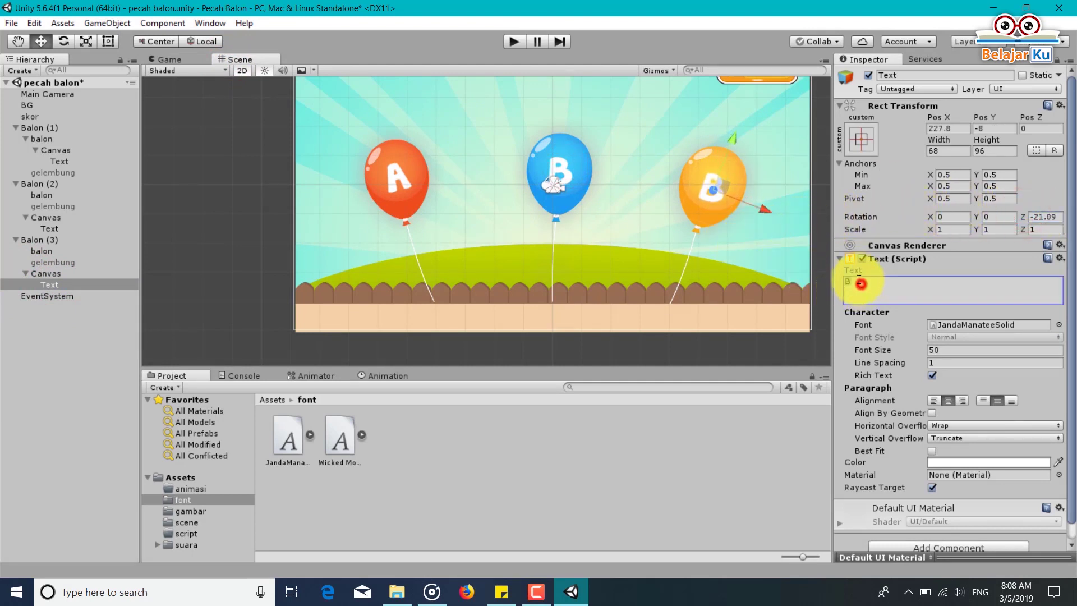
{"action": "type", "text": "C"}
{"action": "left_click_drag", "start_coordinate": [721, 187], "coordinate": [720, 185]}
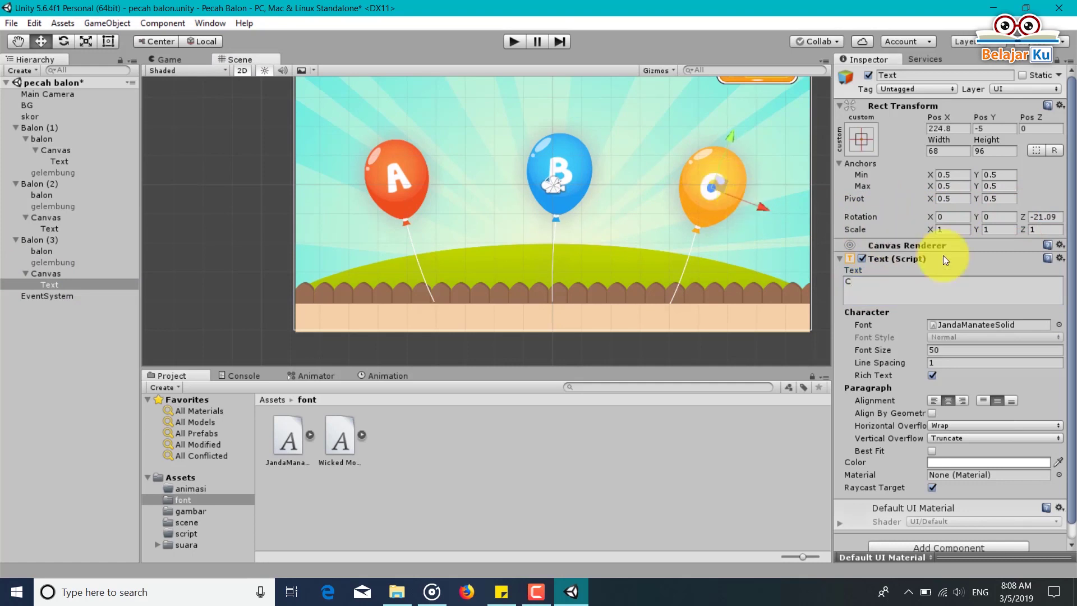
{"action": "left_click_drag", "start_coordinate": [1020, 217], "coordinate": [24, 217]}
{"action": "key", "text": "ctrl+s"}
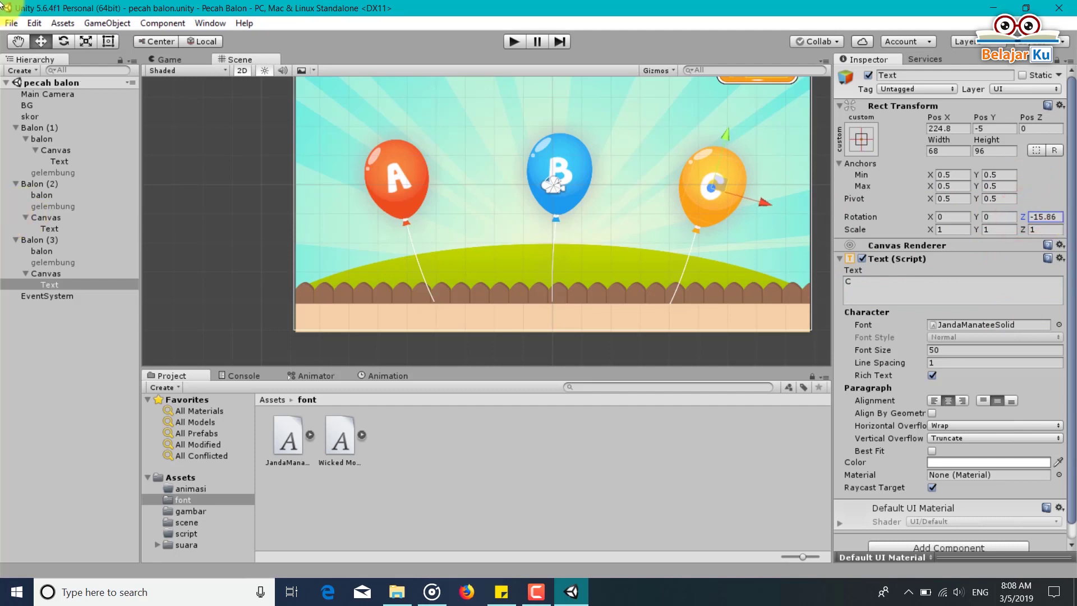
Nest Balon (2)'s and Balon (3)'s Canvases under their balon objects and save.
{"action": "left_click", "coordinate": [211, 58]}
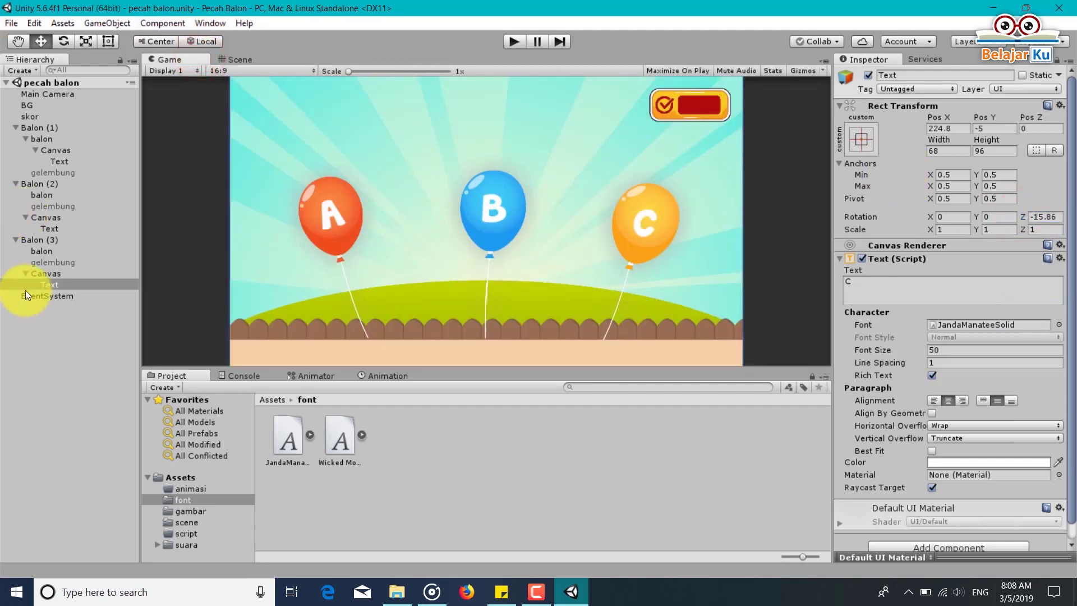
{"action": "left_click", "coordinate": [25, 274]}
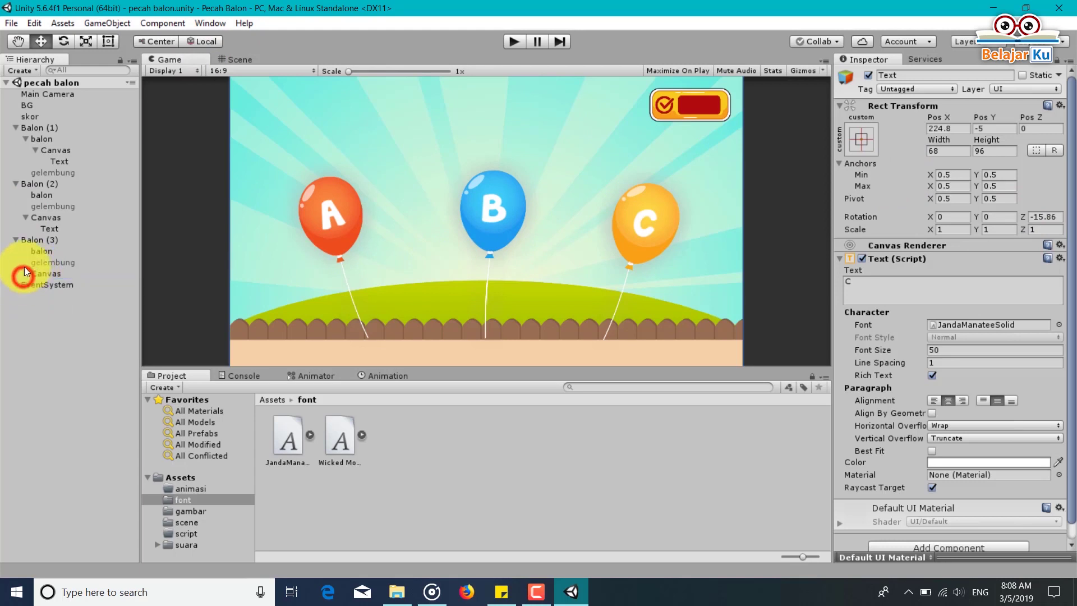
{"action": "left_click", "coordinate": [23, 213]}
{"action": "left_click", "coordinate": [35, 150]}
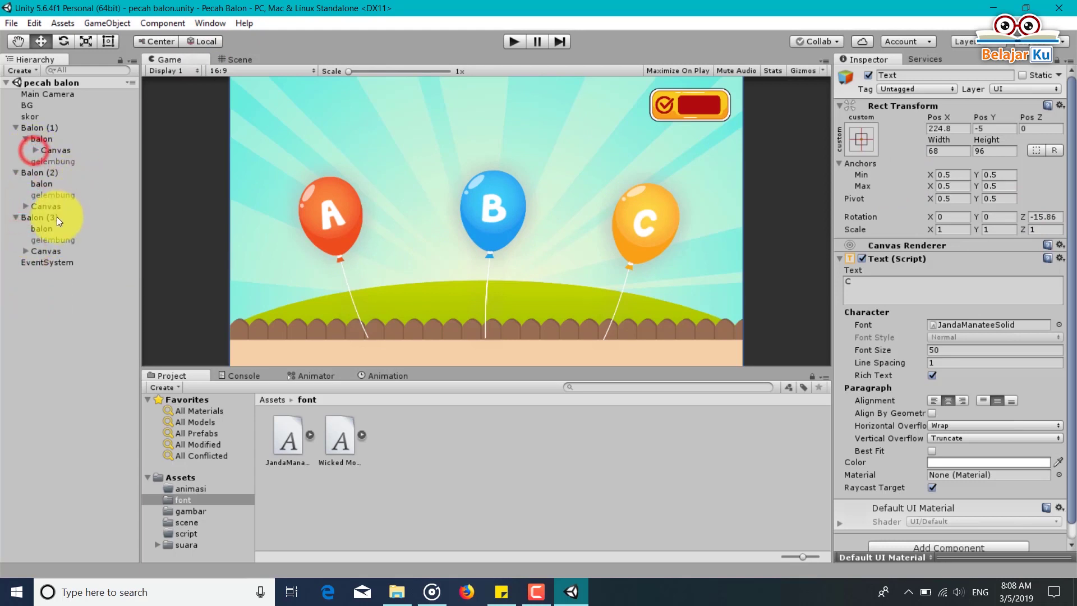
{"action": "left_click_drag", "start_coordinate": [46, 206], "coordinate": [42, 184]}
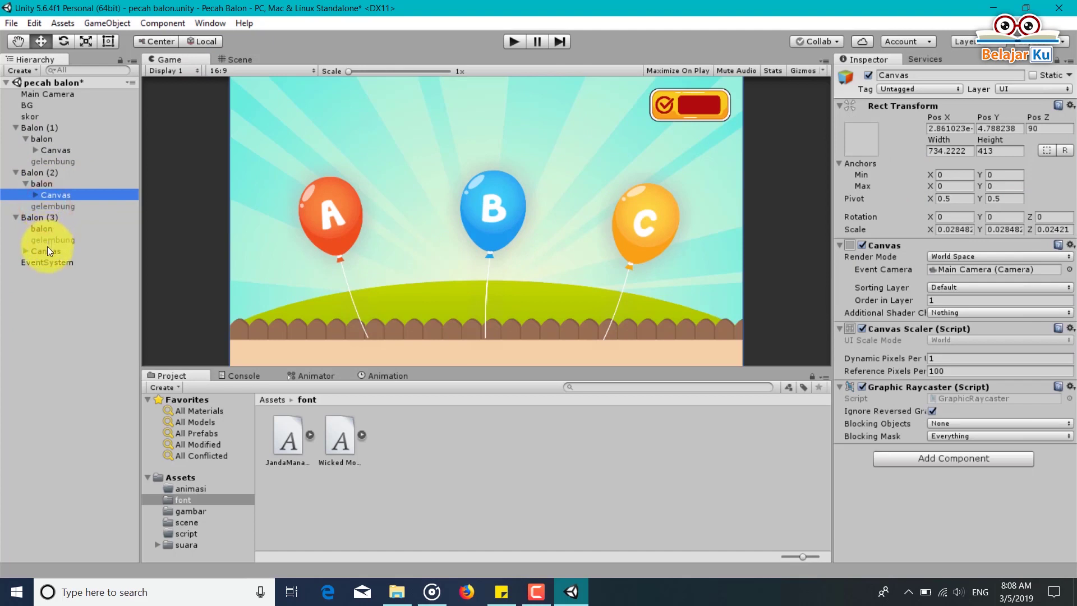
{"action": "mouse_move", "coordinate": [47, 251]}
{"action": "left_mouse_down"}
{"action": "mouse_move", "coordinate": [88, 221]}
{"action": "mouse_move", "coordinate": [47, 240]}
{"action": "left_mouse_up"}
{"action": "key", "text": "ctrl+s"}
{"action": "key", "text": "ctrl+s"}
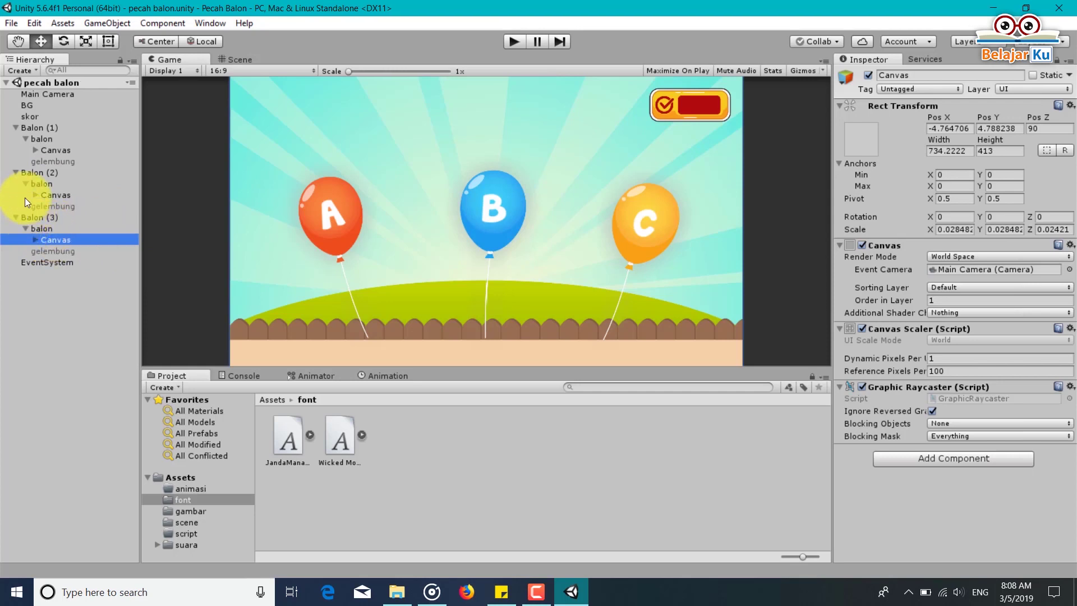
Deactivate the three balon objects to hide the lettered balloons.
{"action": "left_click", "coordinate": [26, 184]}
{"action": "left_click", "coordinate": [24, 217]}
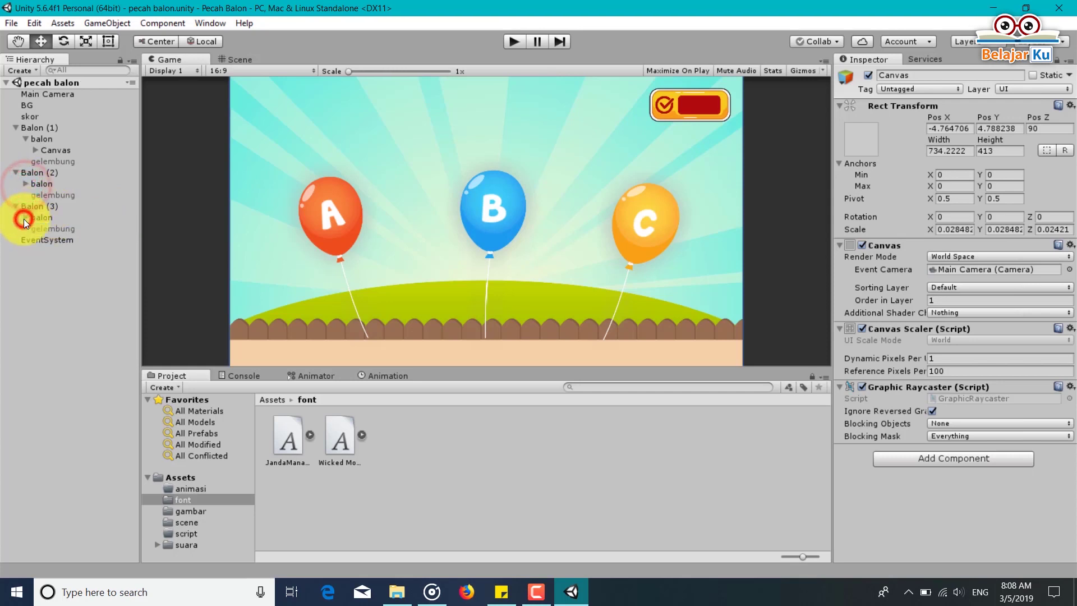
{"action": "left_click", "coordinate": [26, 139]}
{"action": "left_click", "coordinate": [37, 139]}
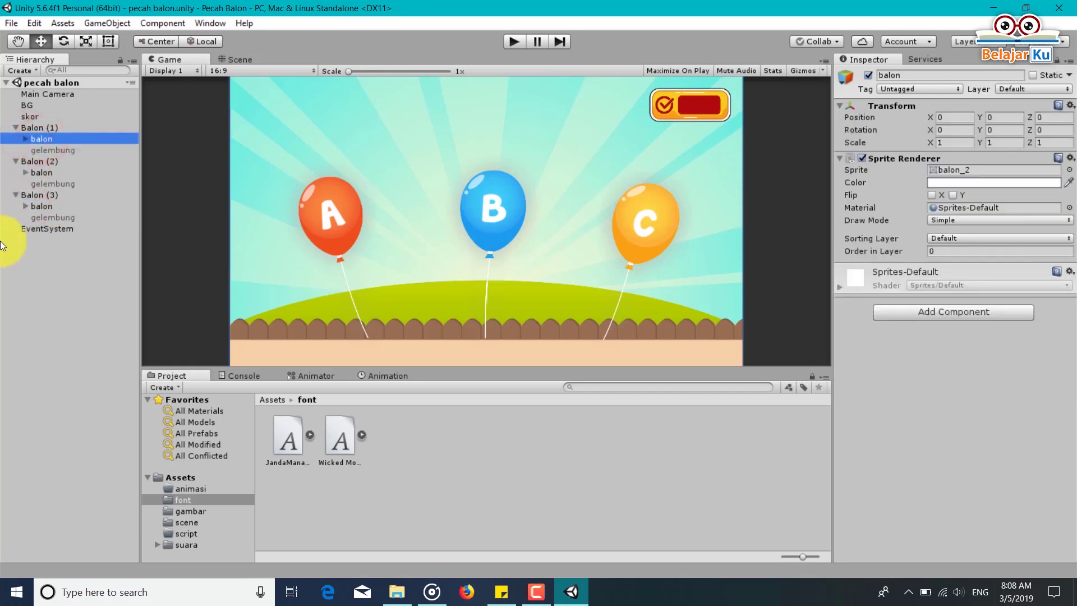
{"action": "left_click", "coordinate": [37, 173], "text": "ctrl"}
{"action": "left_click", "coordinate": [43, 205], "text": "ctrl"}
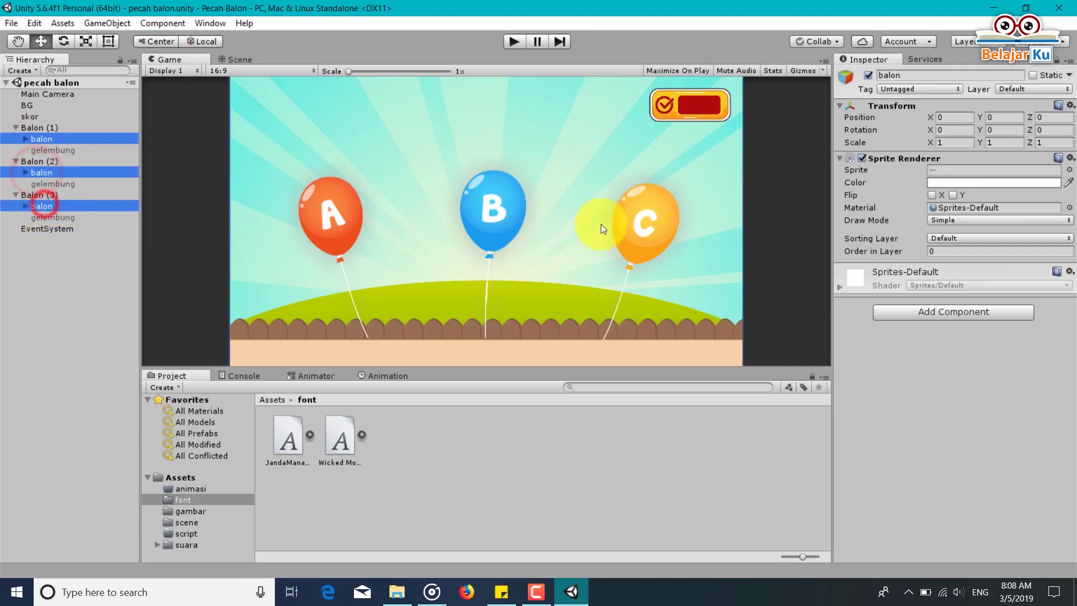
{"action": "left_click", "coordinate": [868, 75]}
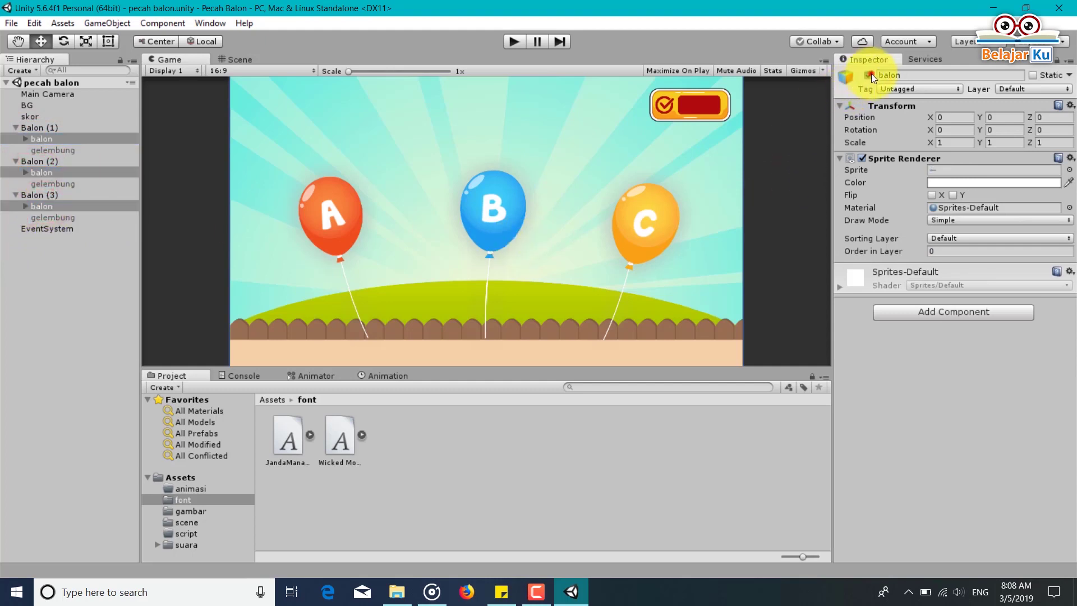
Activate the three gelembung bubble objects and save the scene.
{"action": "left_click", "coordinate": [88, 150]}
{"action": "left_click", "coordinate": [83, 183], "text": "ctrl"}
{"action": "left_click", "coordinate": [78, 224], "text": "ctrl"}
{"action": "left_click", "coordinate": [77, 217], "text": "ctrl"}
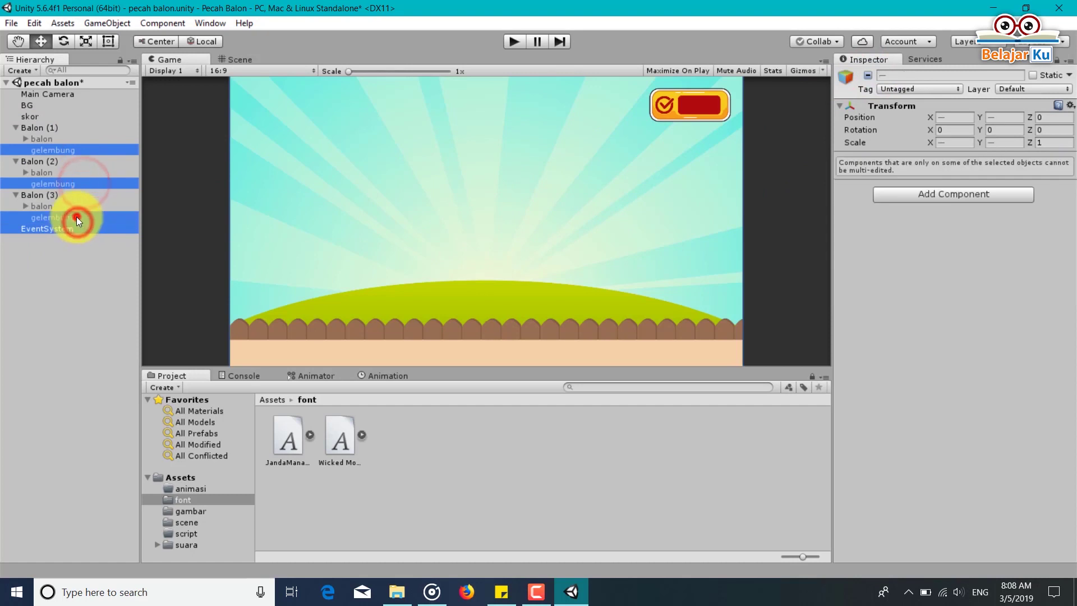
{"action": "left_click", "coordinate": [868, 75]}
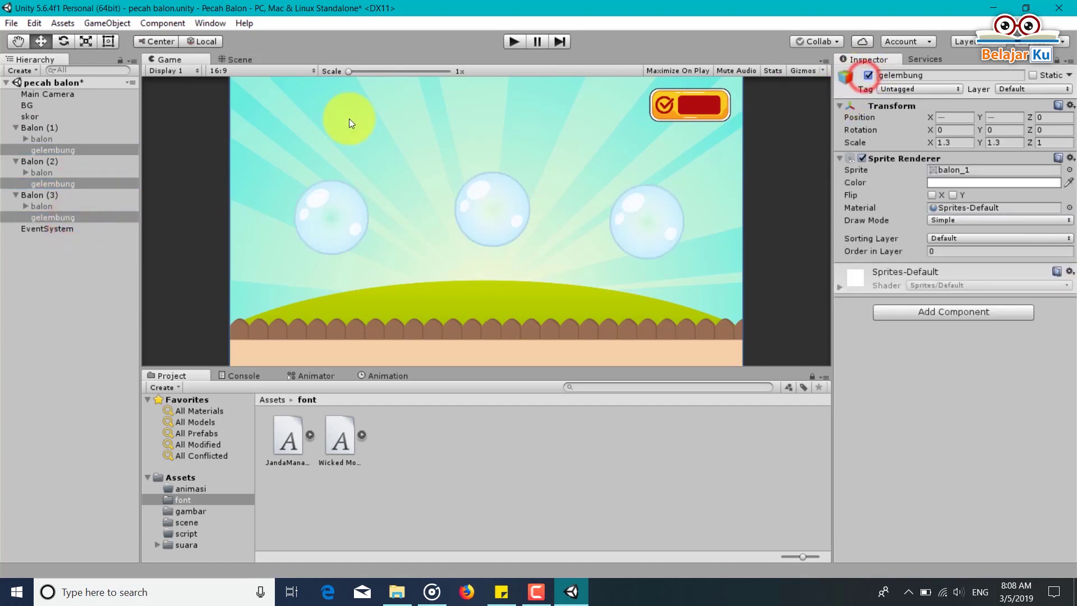
{"action": "key", "text": "ctrl+s"}
Duplicate Balon (1)'s letter A Canvas into the first gelembung and name it Canvas.
{"action": "right_click", "coordinate": [32, 149]}
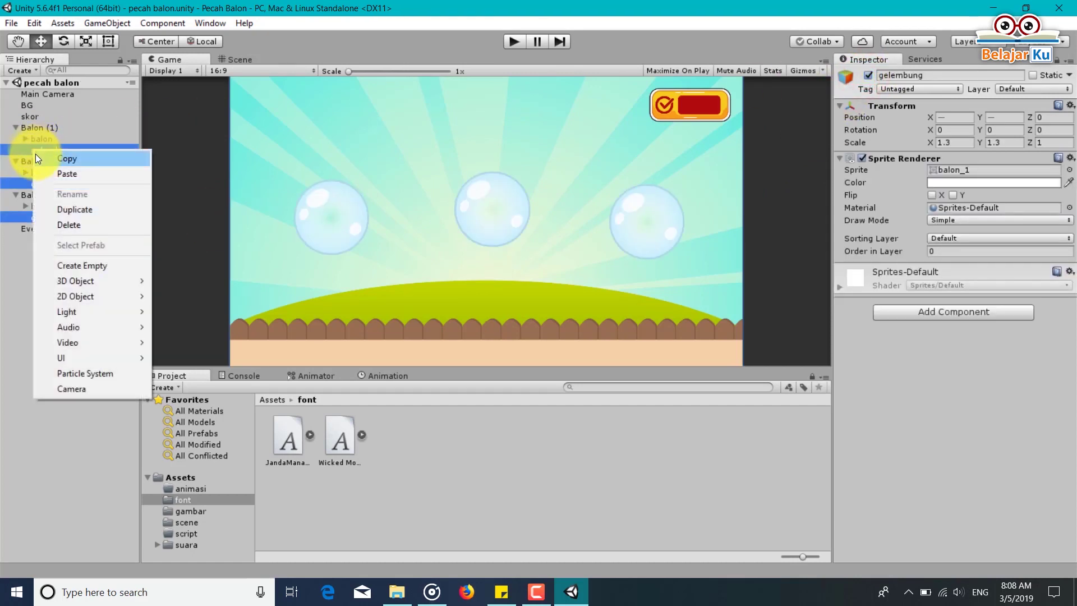
{"action": "left_click", "coordinate": [23, 140]}
{"action": "left_click", "coordinate": [25, 138]}
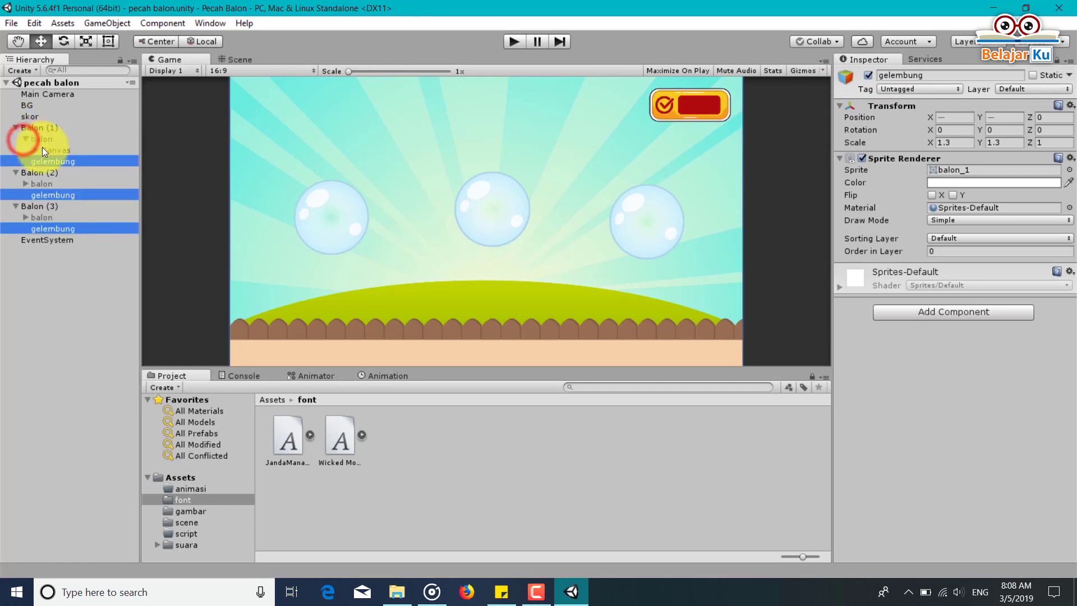
{"action": "left_click", "coordinate": [42, 148]}
{"action": "key", "text": "ctrl+d"}
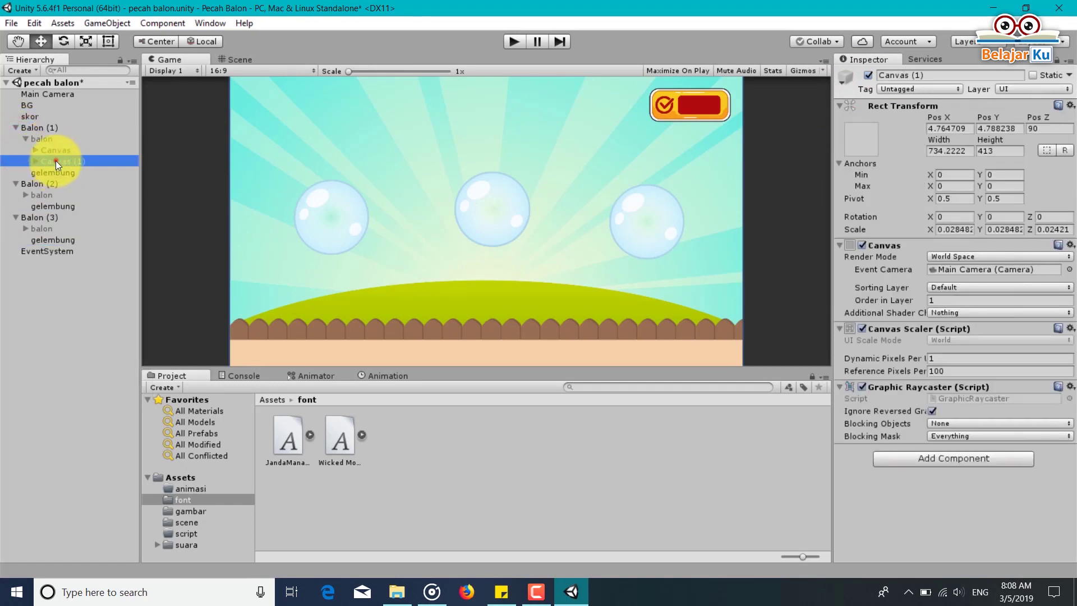
{"action": "mouse_move", "coordinate": [55, 161]}
{"action": "left_mouse_down"}
{"action": "mouse_move", "coordinate": [81, 179]}
{"action": "mouse_move", "coordinate": [125, 171]}
{"action": "left_mouse_up"}
{"action": "left_click", "coordinate": [76, 173]}
{"action": "key", "text": "BackSpace"}
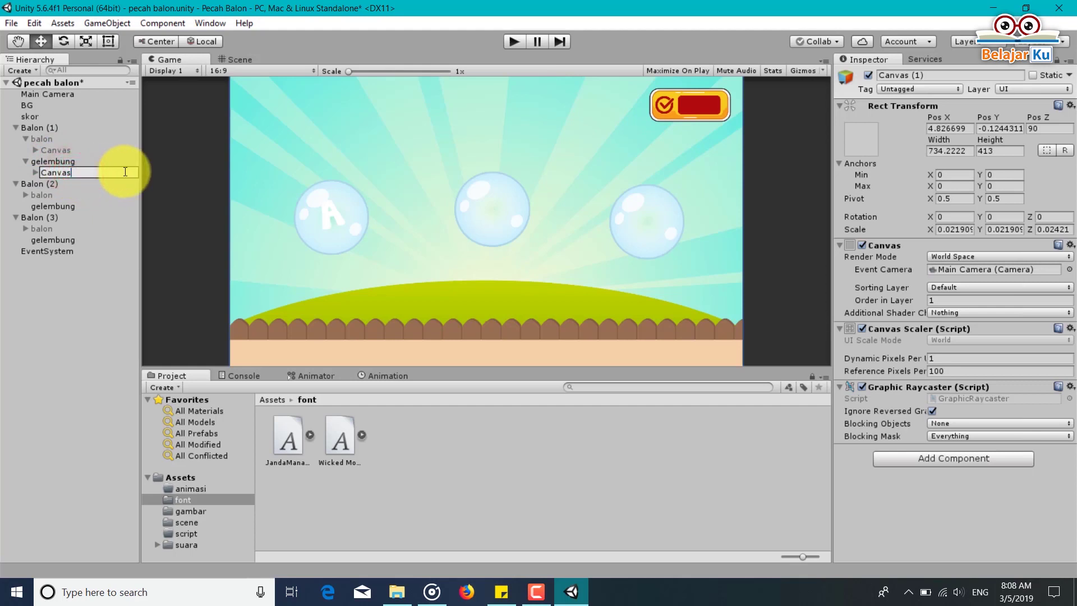
{"action": "left_click", "coordinate": [35, 170]}
Make the bubble's letter A red in the Wicked Mouse Demo font and save.
{"action": "left_click", "coordinate": [34, 174]}
{"action": "left_click", "coordinate": [61, 184]}
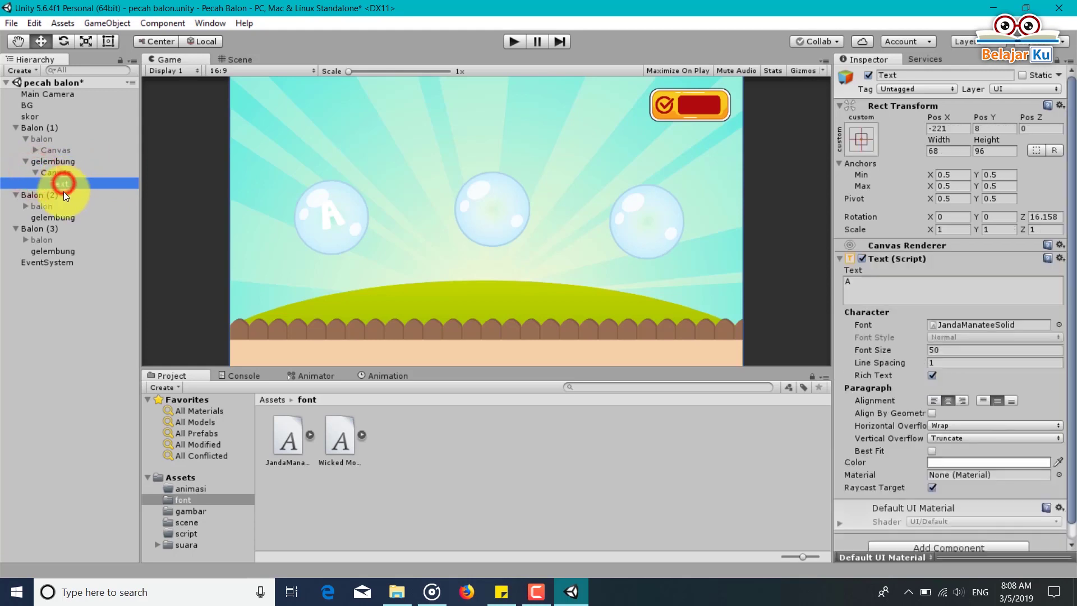
{"action": "left_click", "coordinate": [1042, 464]}
{"action": "left_click", "coordinate": [154, 69]}
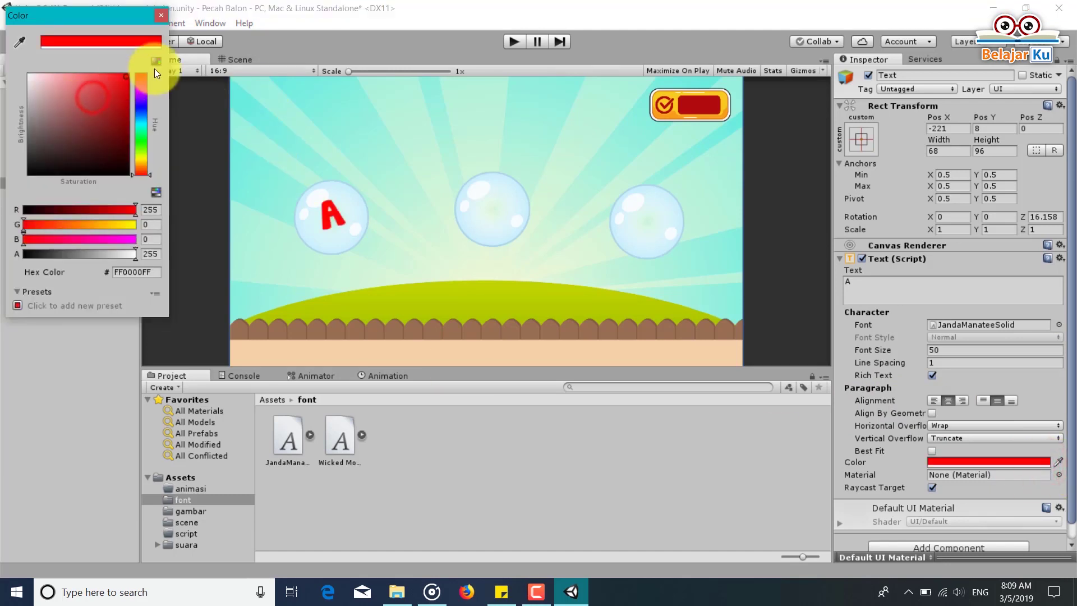
{"action": "left_click", "coordinate": [161, 15]}
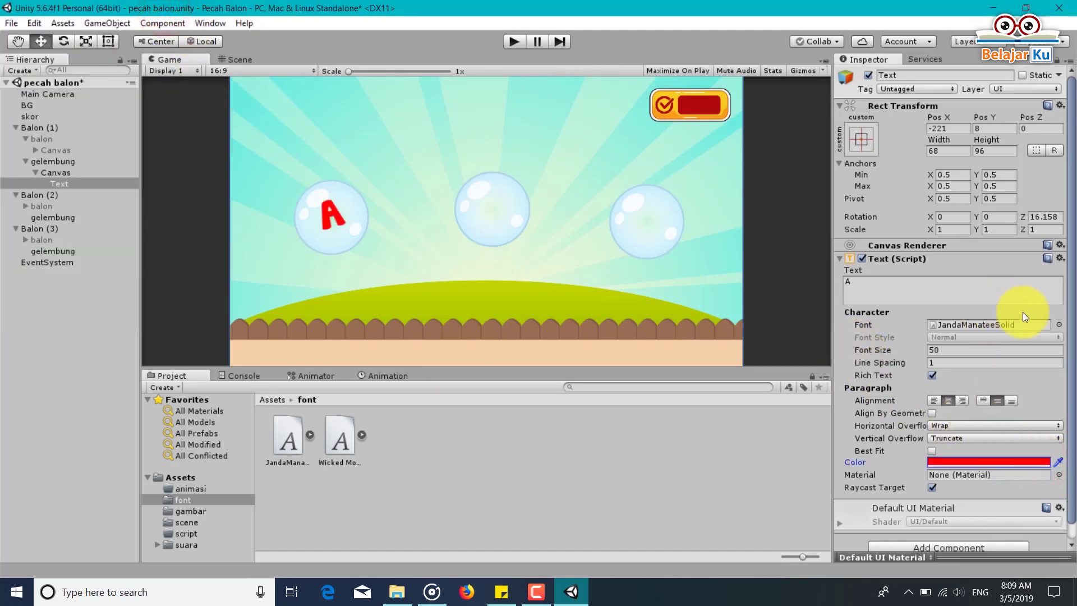
{"action": "left_click", "coordinate": [1058, 326]}
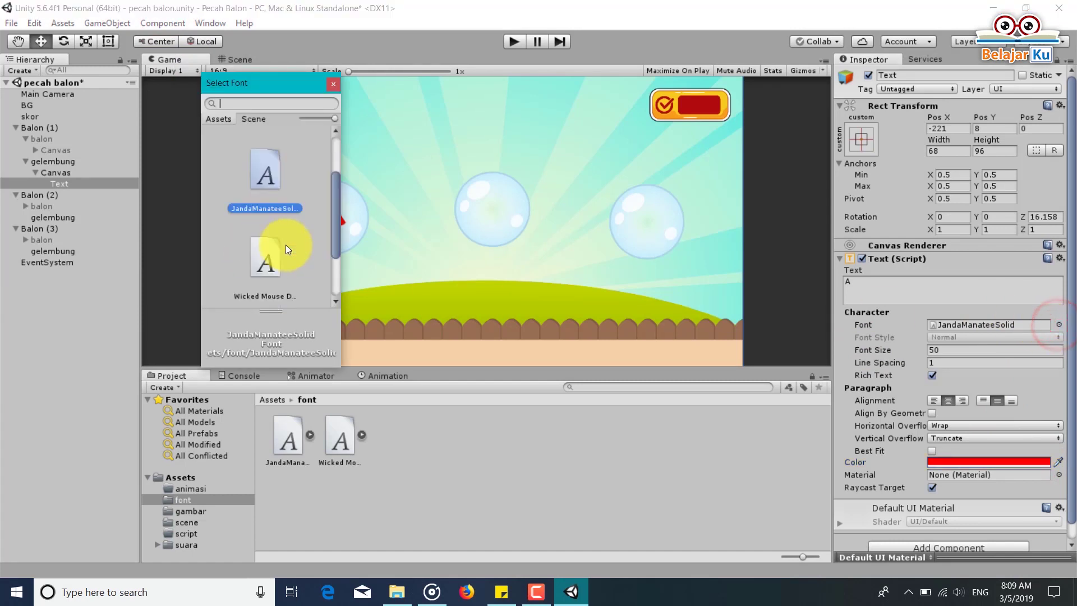
{"action": "double_click", "coordinate": [271, 262]}
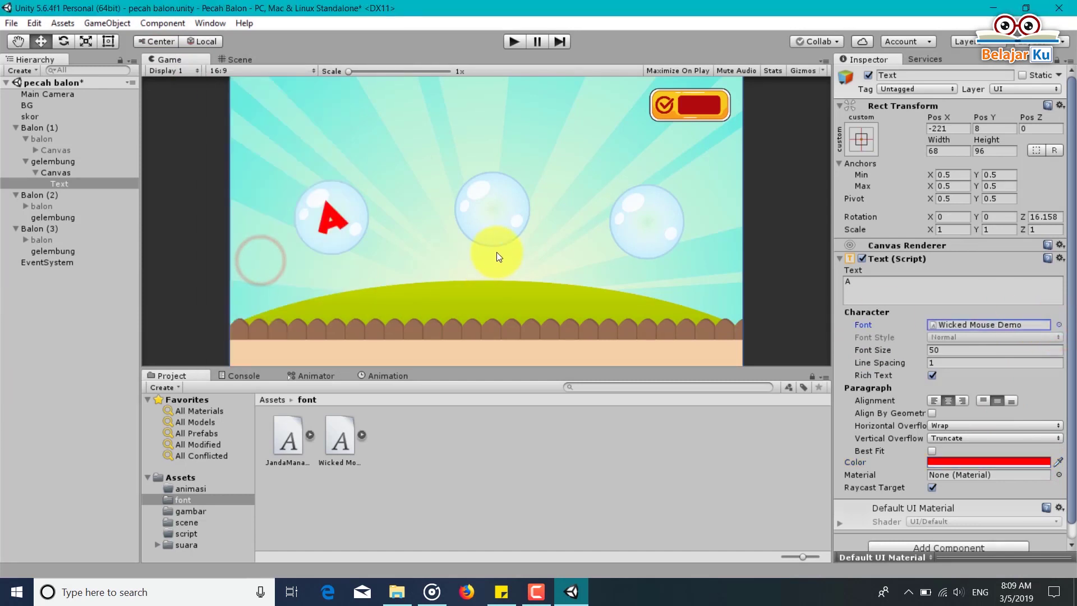
{"action": "key", "text": "ctrl+s"}
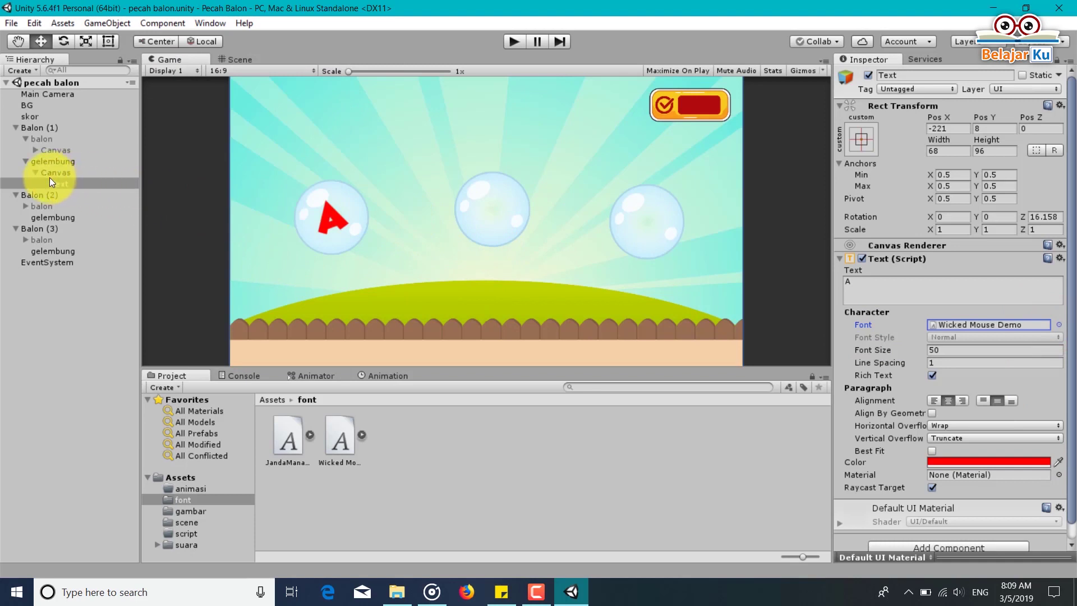
Inspect the letter B text under Balon (2)'s Canvas.
{"action": "left_click", "coordinate": [35, 173]}
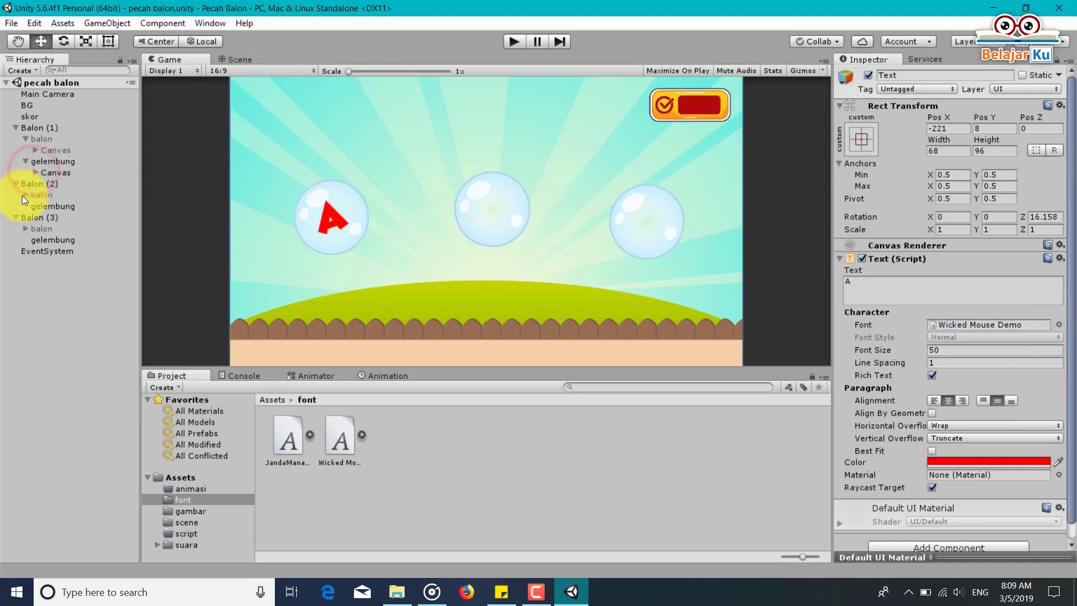
{"action": "left_click", "coordinate": [25, 194]}
{"action": "left_click", "coordinate": [36, 206]}
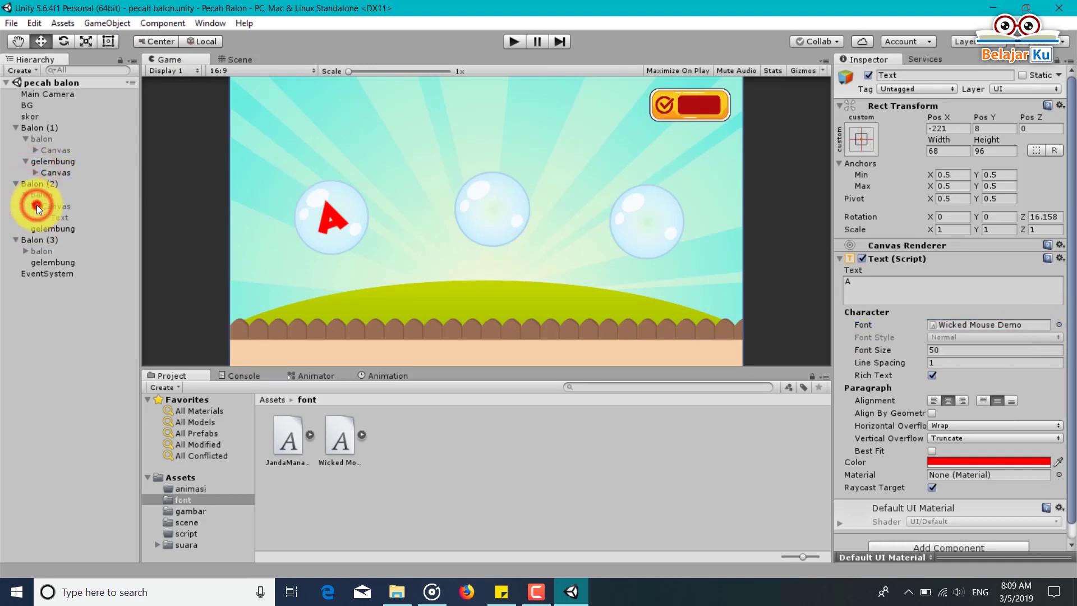
{"action": "left_click", "coordinate": [36, 206]}
{"action": "left_click", "coordinate": [35, 206]}
{"action": "left_click", "coordinate": [61, 218]}
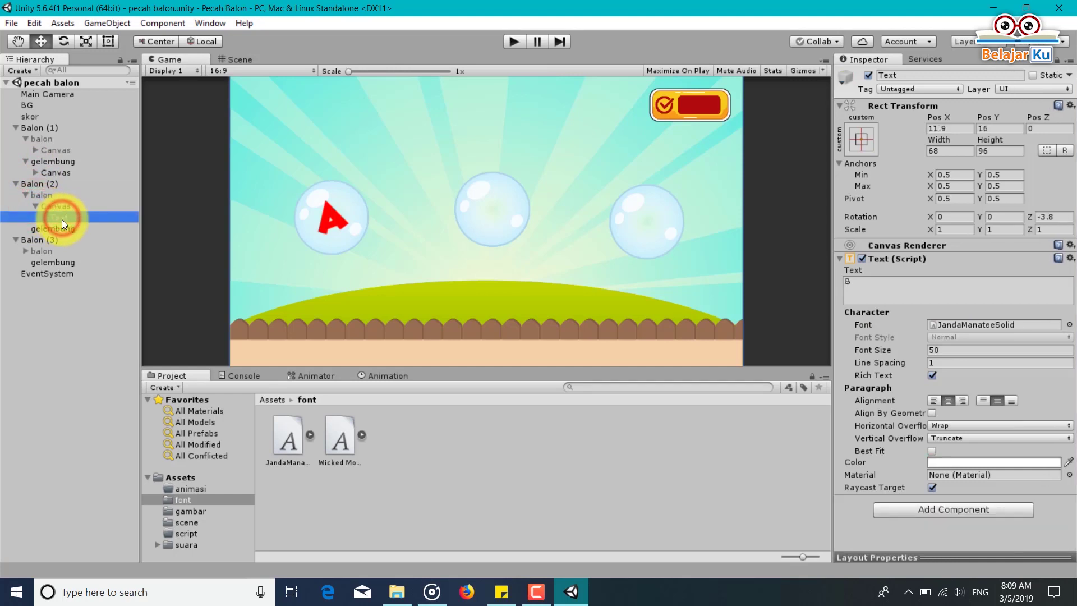
{"action": "left_click", "coordinate": [26, 196]}
Copy Balon (2)'s letter B Canvas into the second gelembung bubble.
{"action": "left_click", "coordinate": [56, 173]}
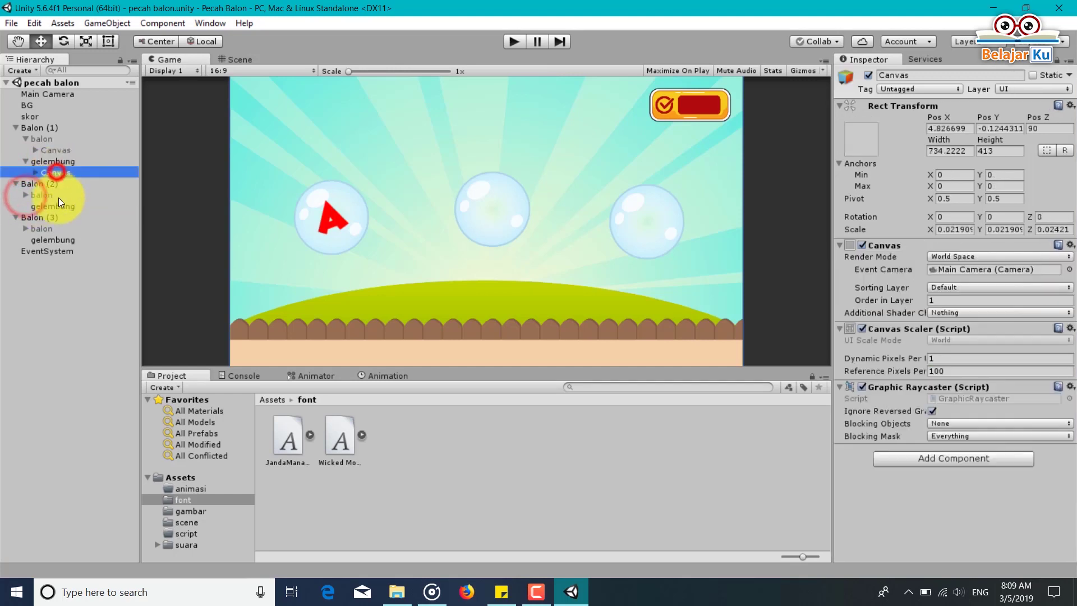
{"action": "left_click", "coordinate": [25, 194]}
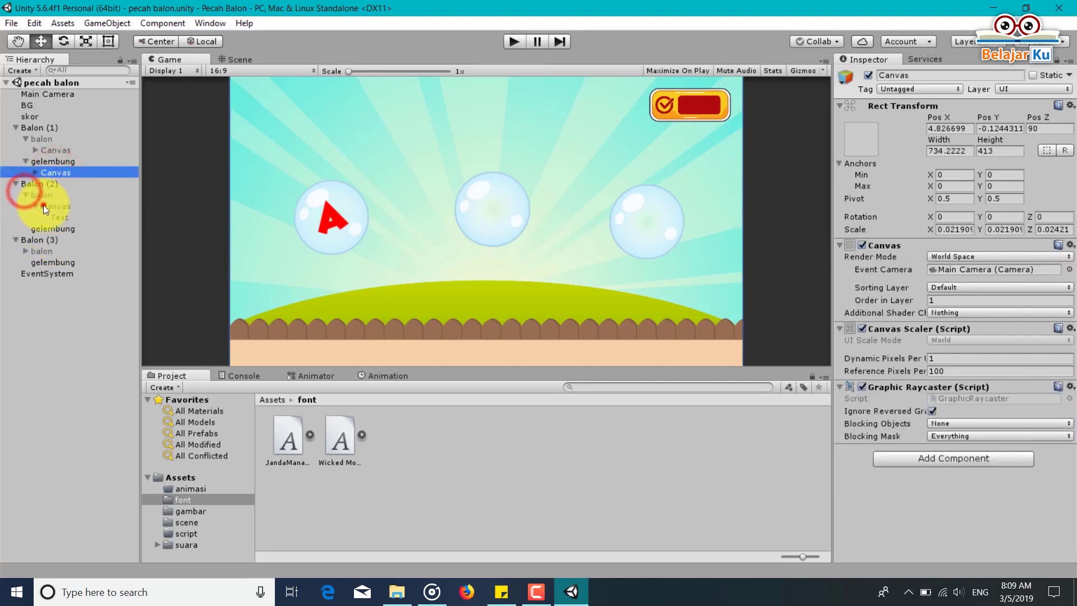
{"action": "left_click", "coordinate": [43, 205]}
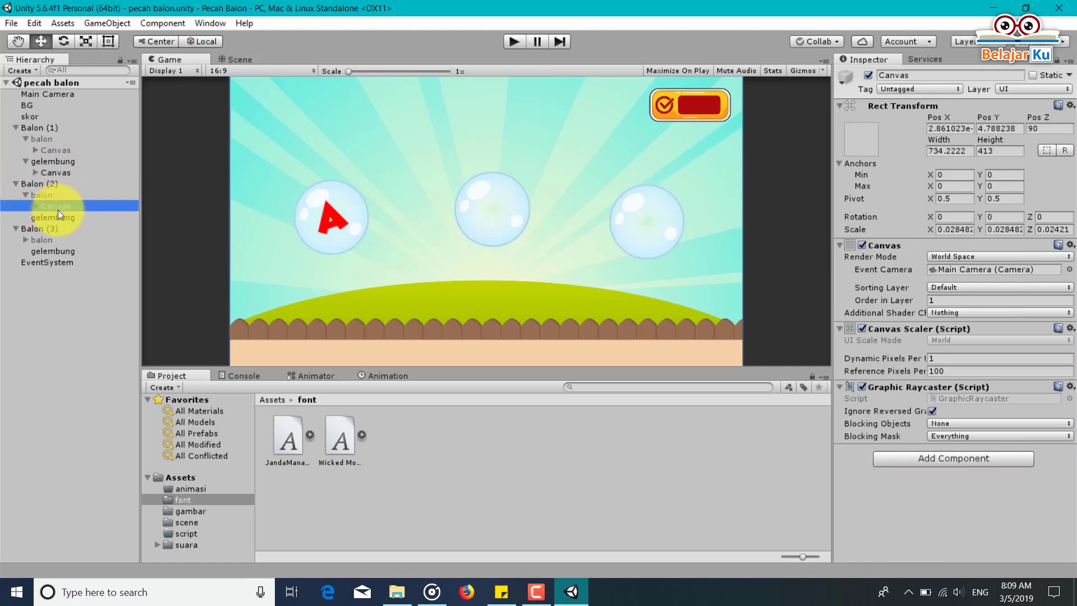
{"action": "left_click", "coordinate": [52, 215]}
{"action": "key", "text": "ctrl+v"}
{"action": "left_click_drag", "start_coordinate": [54, 226], "coordinate": [56, 218]}
{"action": "left_click", "coordinate": [36, 228]}
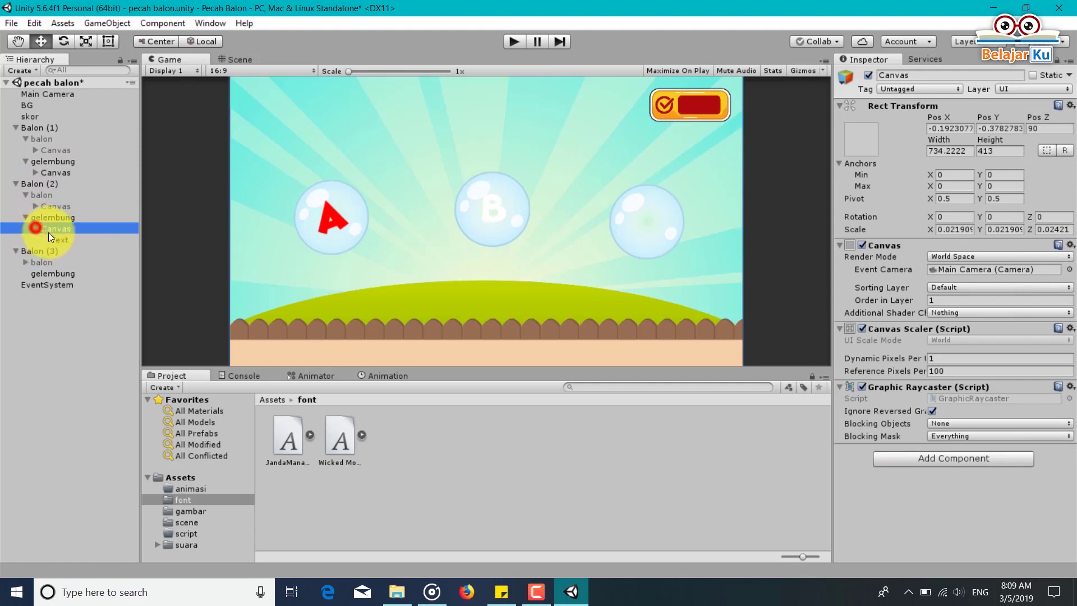
{"action": "left_click", "coordinate": [59, 240]}
Set the bubble's letter B font to Wicked Mouse Demo.
{"action": "left_click", "coordinate": [1058, 324]}
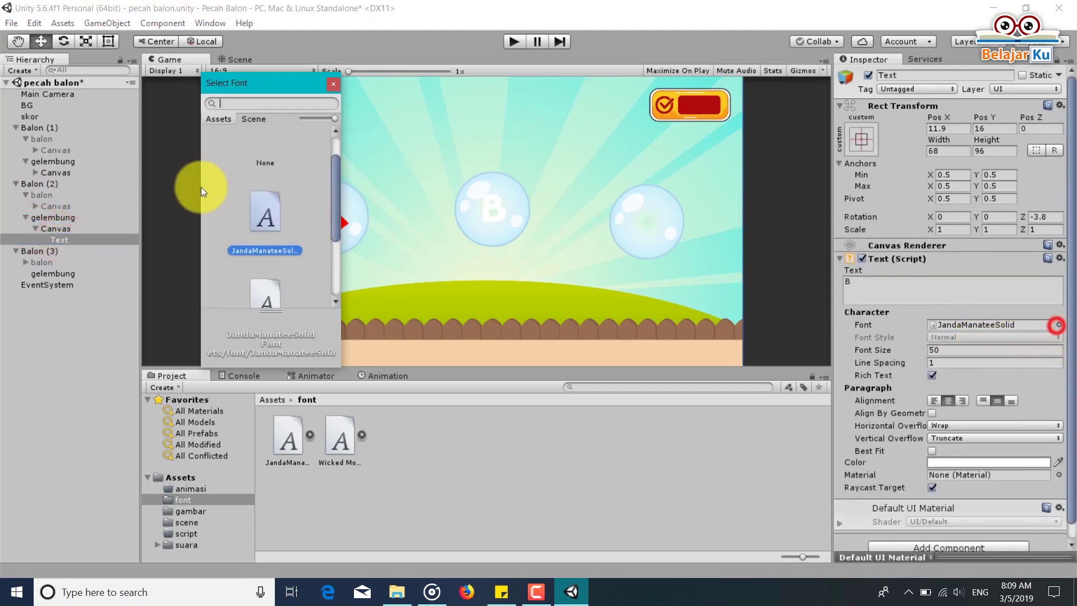
{"action": "scroll", "coordinate": [324, 214], "scroll_direction": "down", "scroll_amount": 2}
{"action": "left_click", "coordinate": [264, 228]}
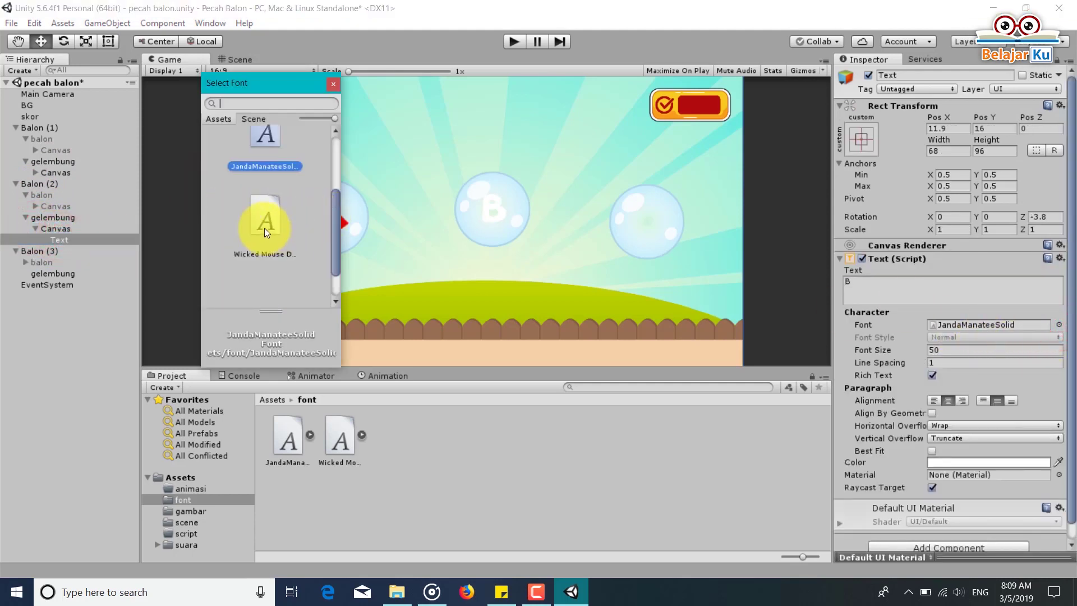
{"action": "left_click", "coordinate": [333, 83]}
Colour the bubble's letter B orange (FFAE00).
{"action": "left_click", "coordinate": [1045, 461]}
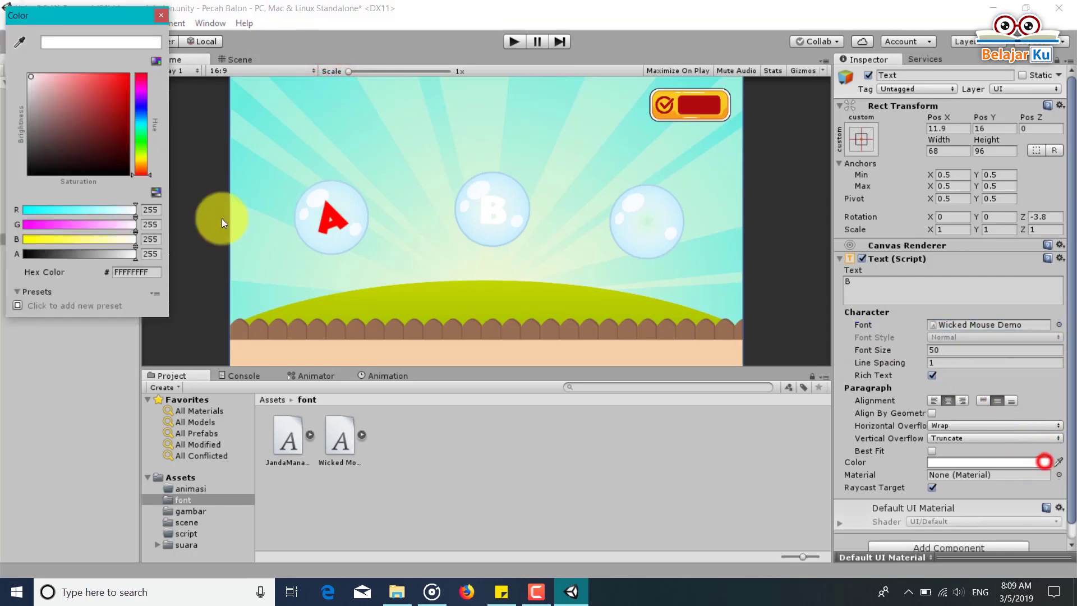
{"action": "left_click", "coordinate": [139, 156]}
{"action": "left_click_drag", "start_coordinate": [139, 156], "coordinate": [140, 160]}
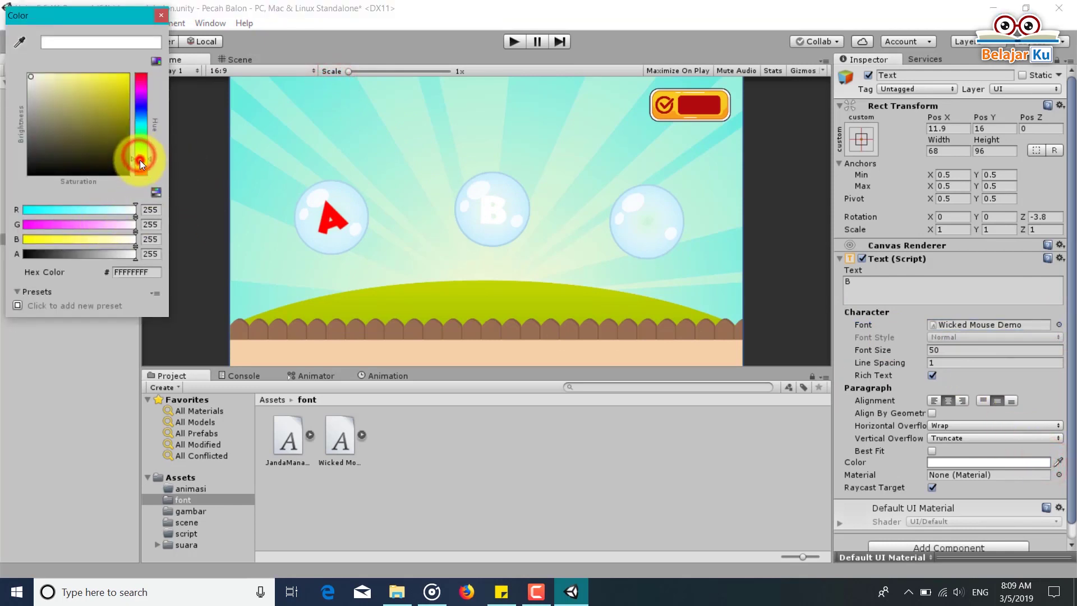
{"action": "left_click_drag", "start_coordinate": [117, 99], "coordinate": [131, 67]}
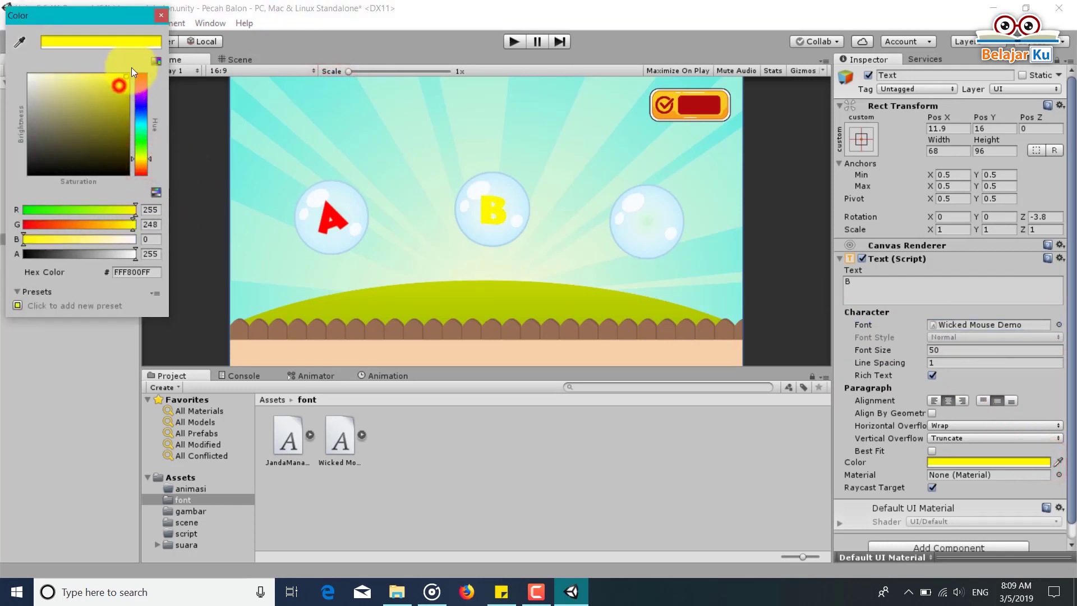
{"action": "left_click", "coordinate": [140, 163]}
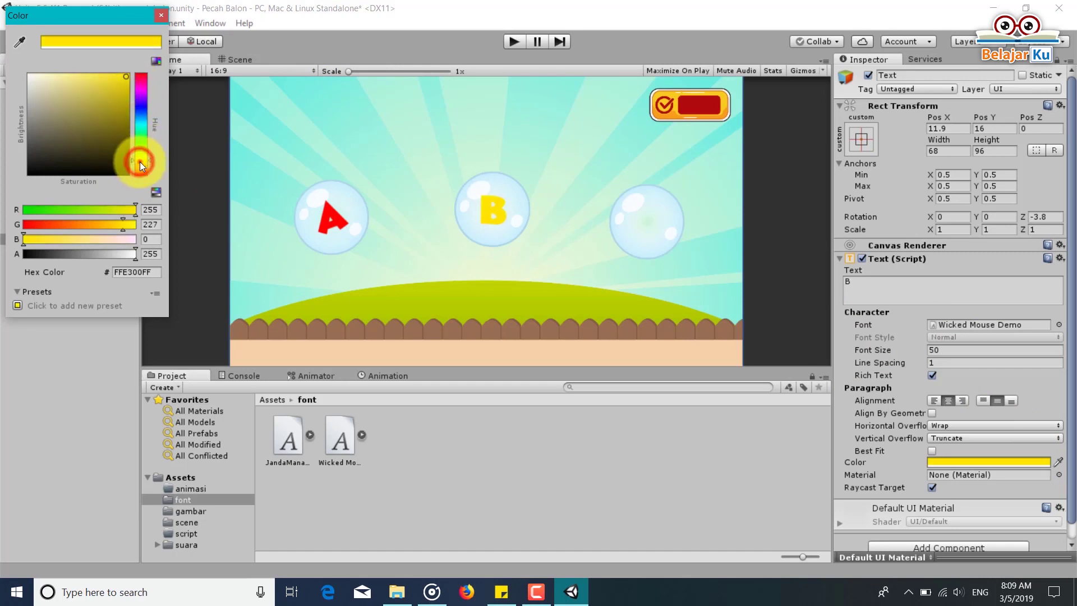
{"action": "left_click_drag", "start_coordinate": [139, 161], "coordinate": [143, 164]}
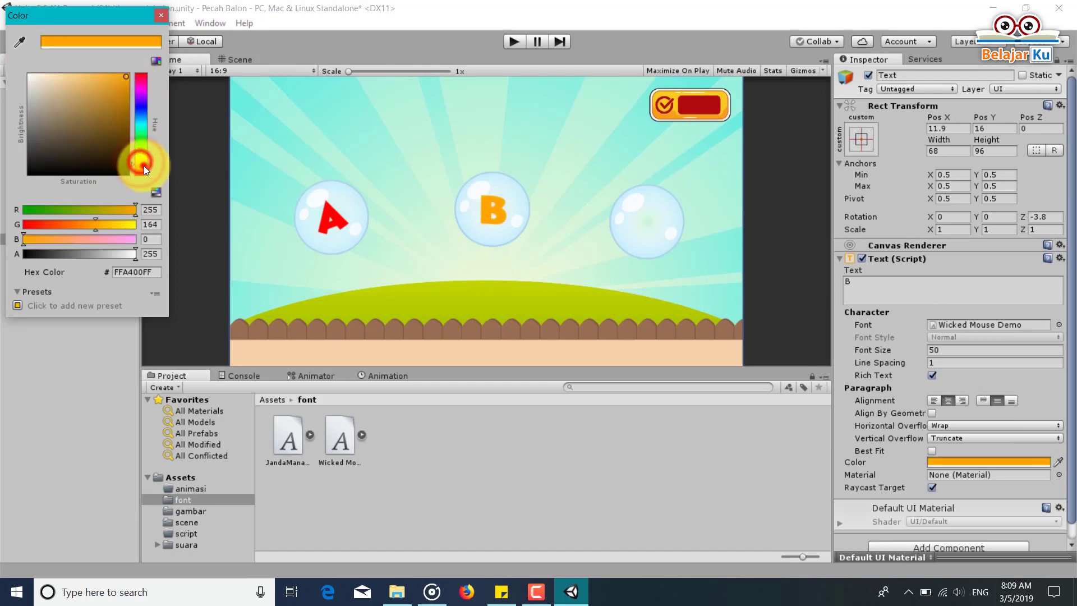
{"action": "left_click", "coordinate": [161, 23]}
{"action": "left_click", "coordinate": [29, 217]}
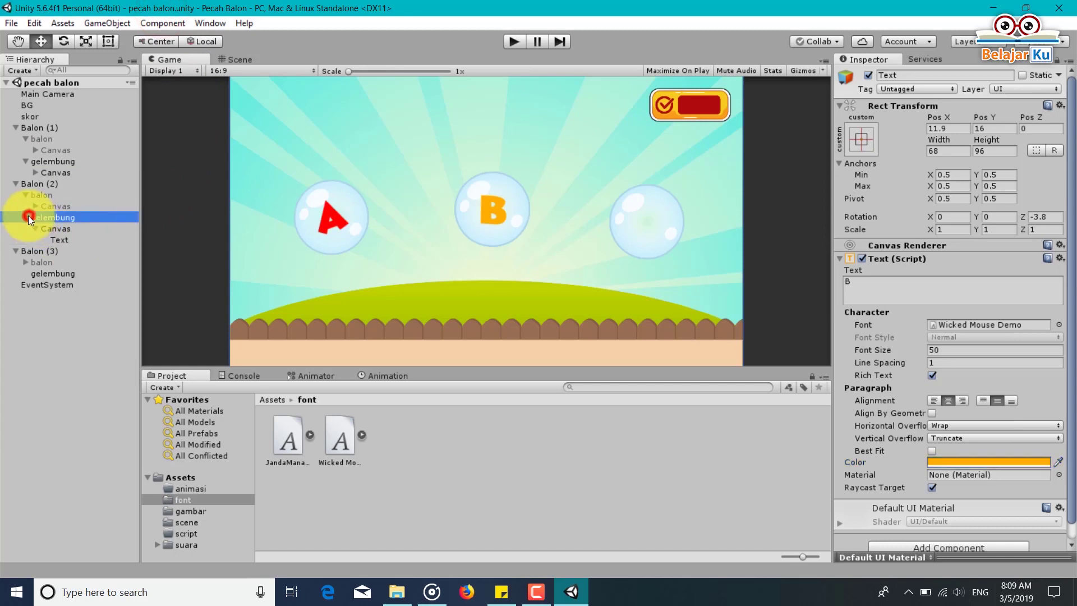
{"action": "left_click", "coordinate": [28, 217]}
Select the letter C Text object under Balon (3) > gelembung > Canvas in the Hierarchy.
{"action": "left_click", "coordinate": [26, 195]}
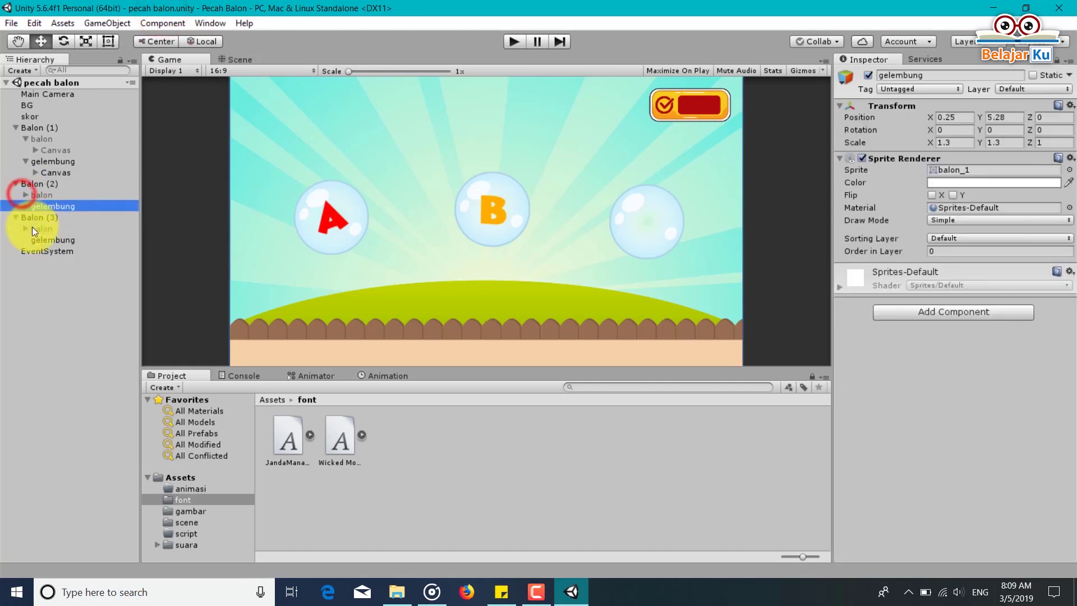
{"action": "left_click", "coordinate": [24, 230]}
{"action": "left_click", "coordinate": [49, 239]}
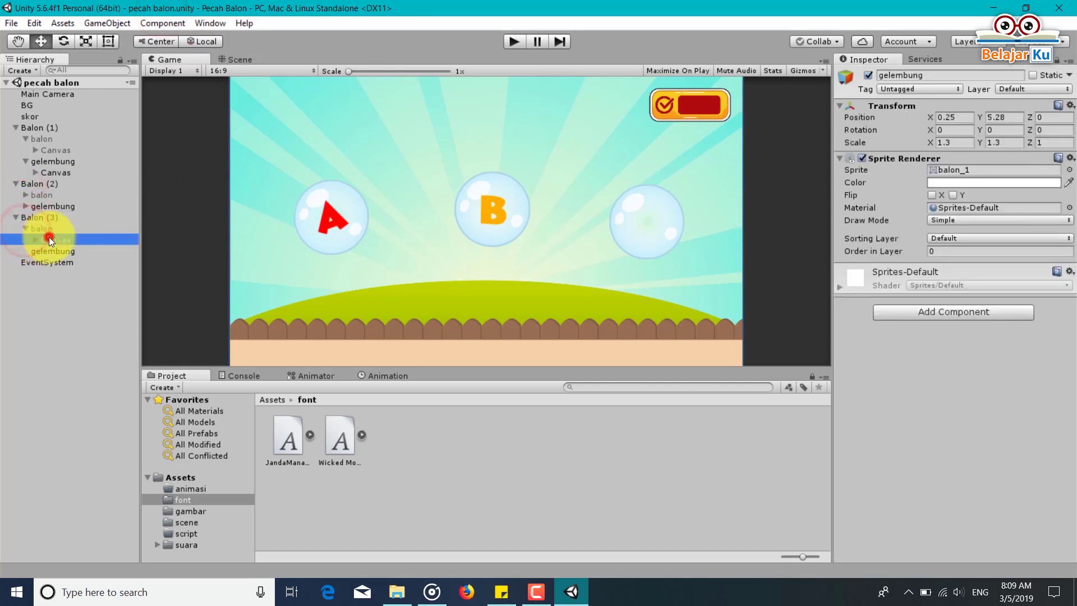
{"action": "left_click", "coordinate": [48, 248]}
{"action": "key", "text": "Right"}
{"action": "left_click", "coordinate": [50, 261]}
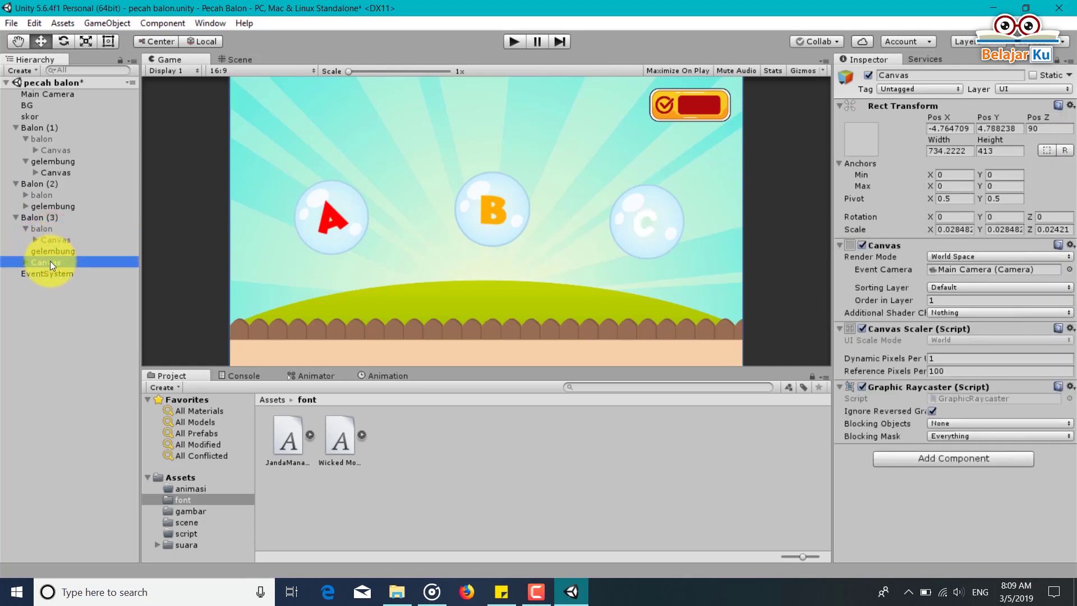
{"action": "left_click", "coordinate": [34, 262]}
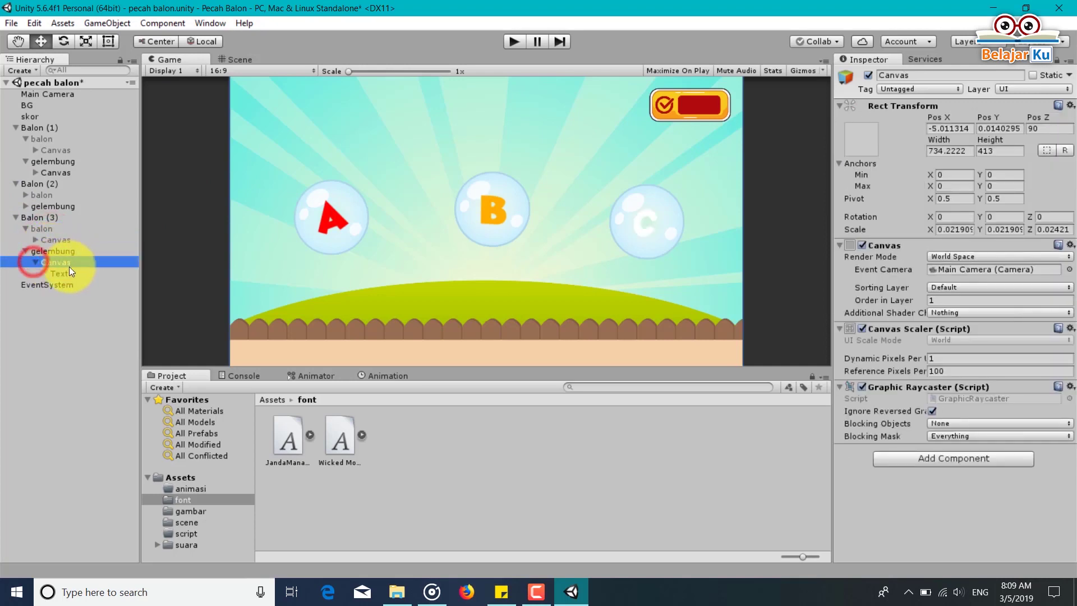
{"action": "left_click", "coordinate": [69, 272]}
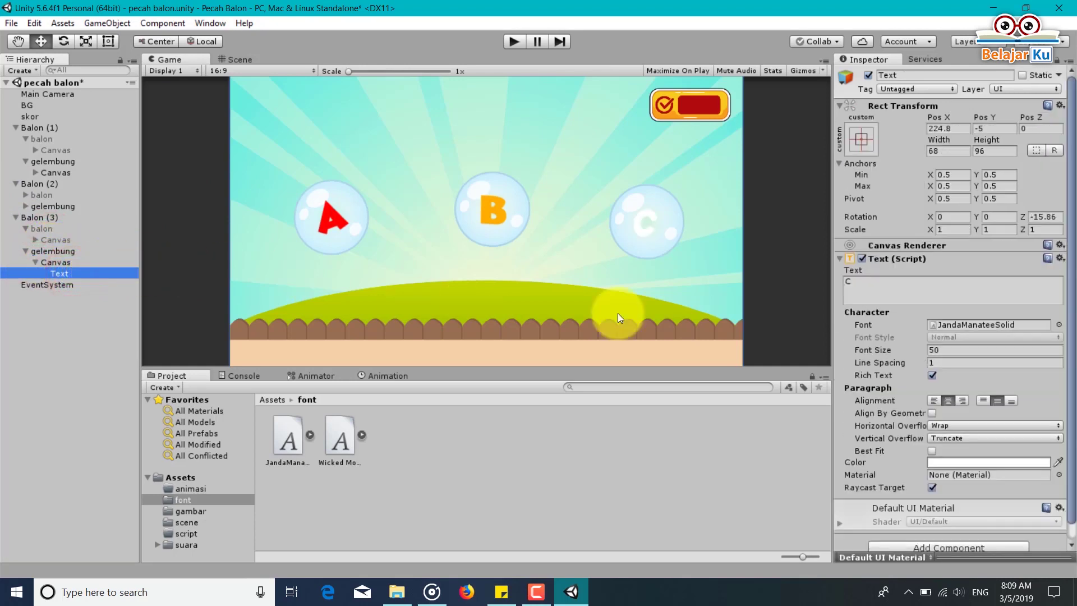
Set the letter C's font to Wicked Mouse Demo.
{"action": "left_click", "coordinate": [1059, 325]}
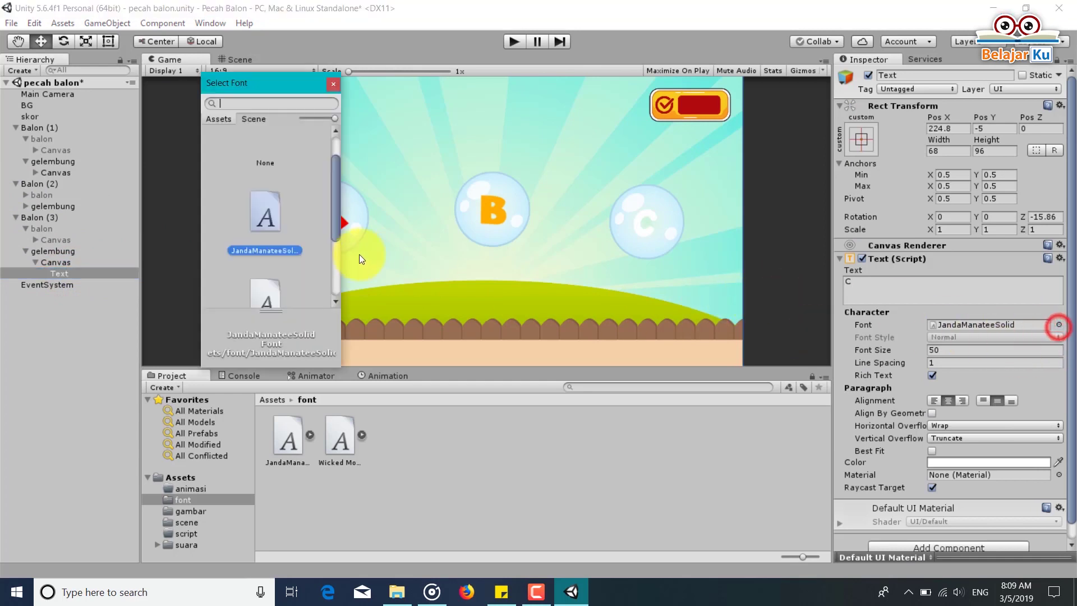
{"action": "scroll", "coordinate": [268, 243], "scroll_direction": "down", "scroll_amount": 1}
{"action": "double_click", "coordinate": [267, 221]}
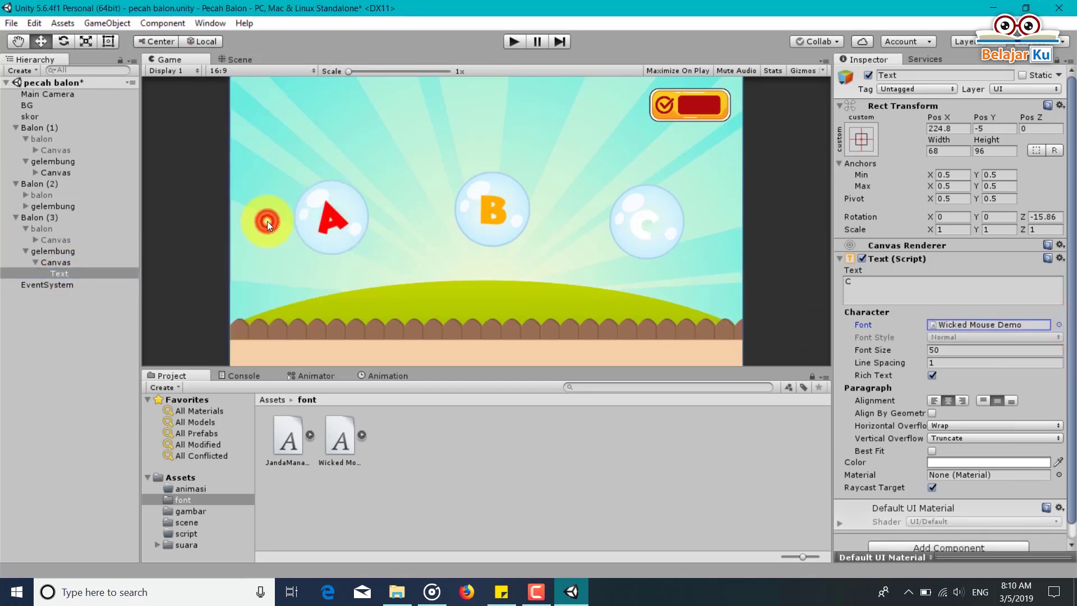
Colour the letter C green (00C138FF).
{"action": "left_click", "coordinate": [1033, 460]}
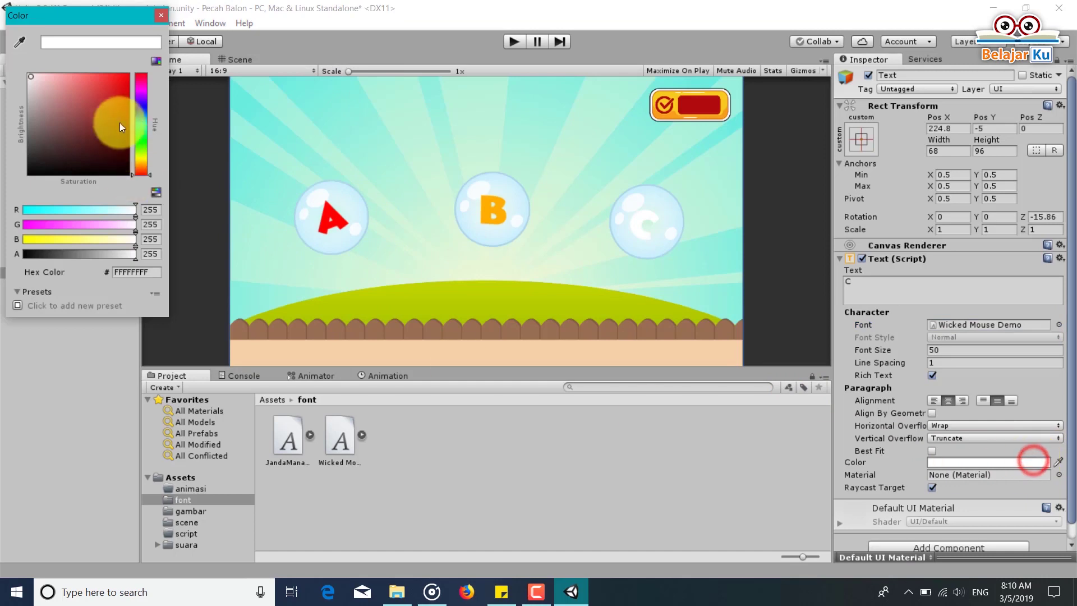
{"action": "mouse_move", "coordinate": [142, 143]}
{"action": "left_mouse_down"}
{"action": "mouse_move", "coordinate": [144, 133]}
{"action": "mouse_move", "coordinate": [143, 146]}
{"action": "left_mouse_up"}
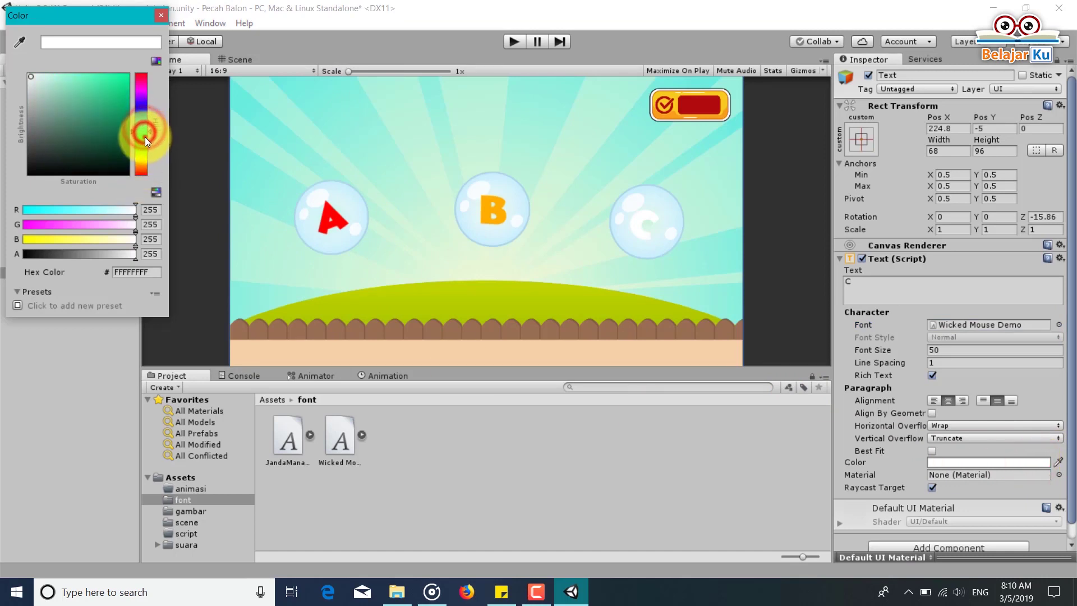
{"action": "left_click", "coordinate": [141, 136]}
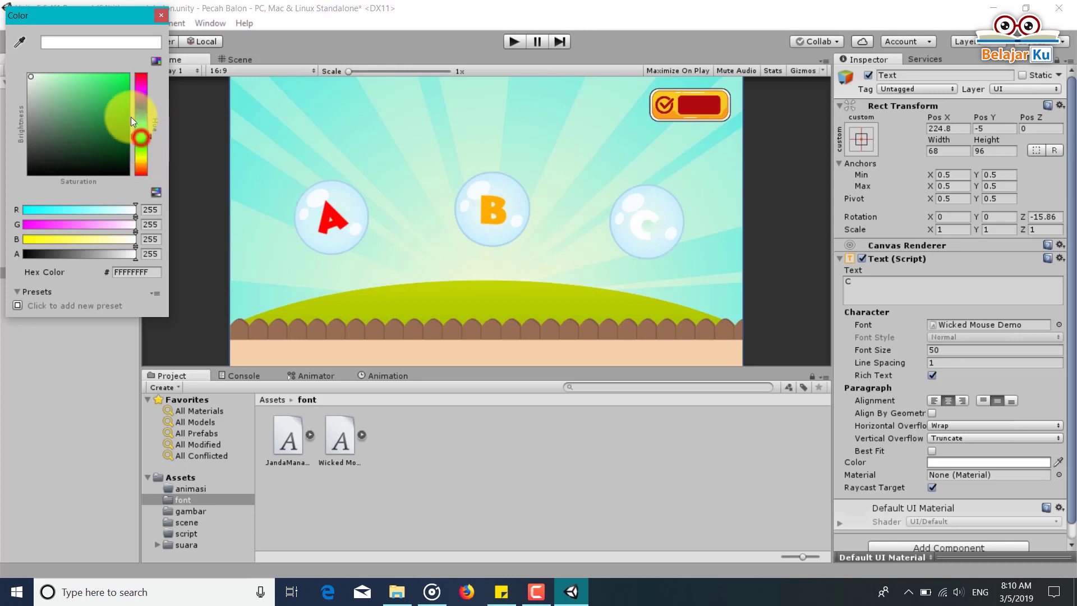
{"action": "left_click", "coordinate": [128, 101]}
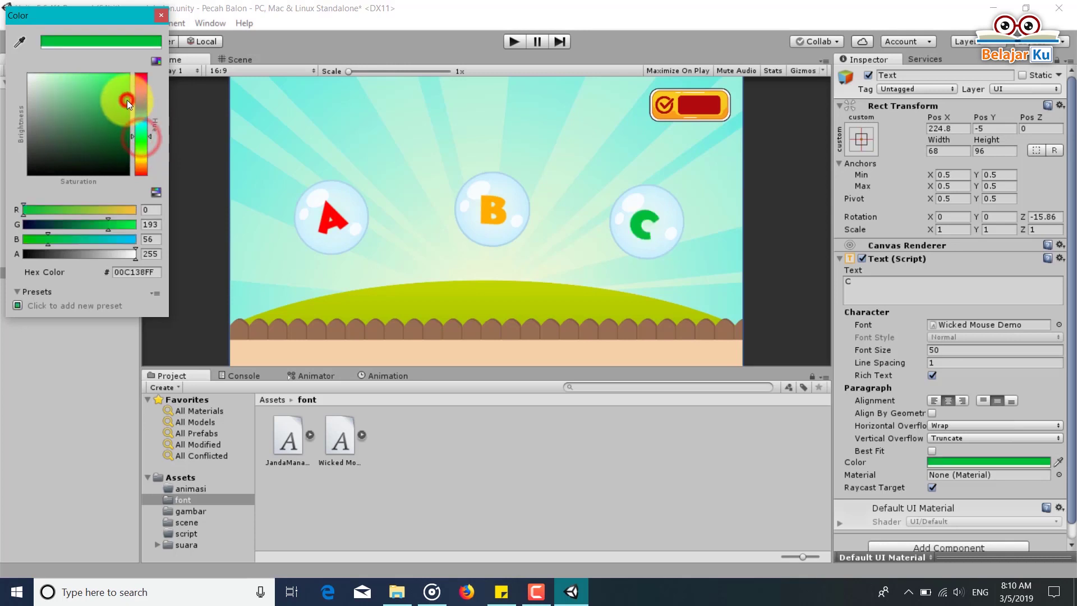
{"action": "left_click", "coordinate": [164, 11]}
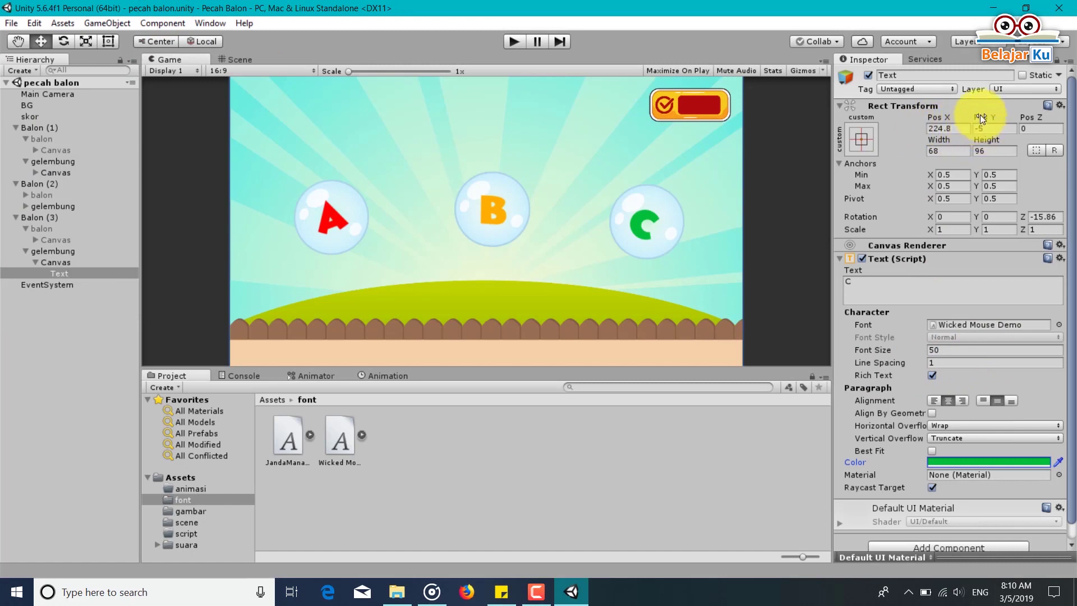
Switch to the Scene view and revert accidental nudges to letters C and A.
{"action": "left_click", "coordinate": [222, 59]}
{"action": "left_click_drag", "start_coordinate": [715, 183], "coordinate": [720, 178]}
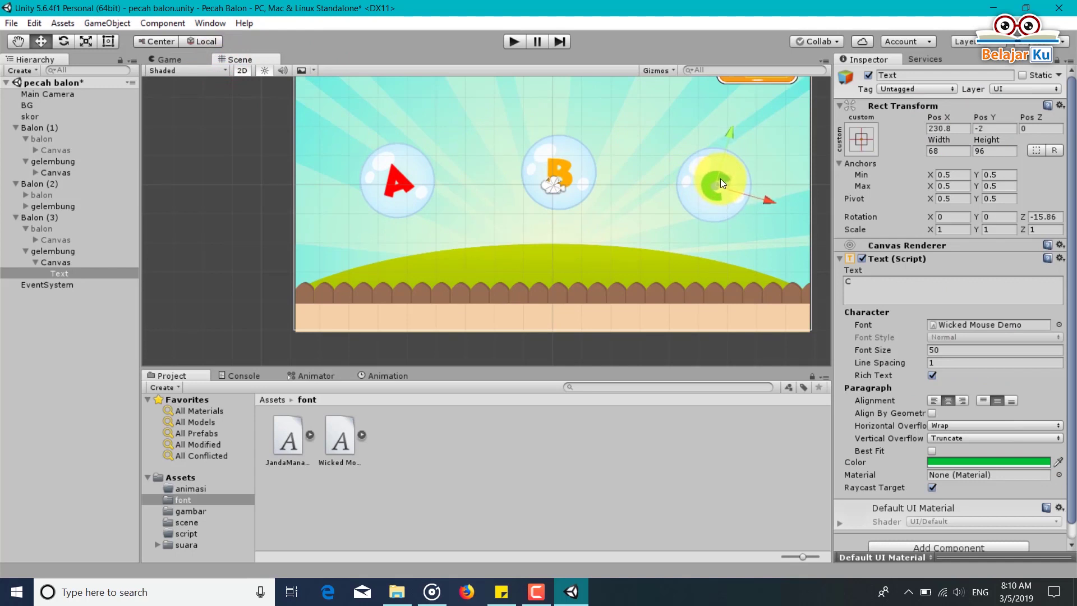
{"action": "key", "text": "ctrl+a"}
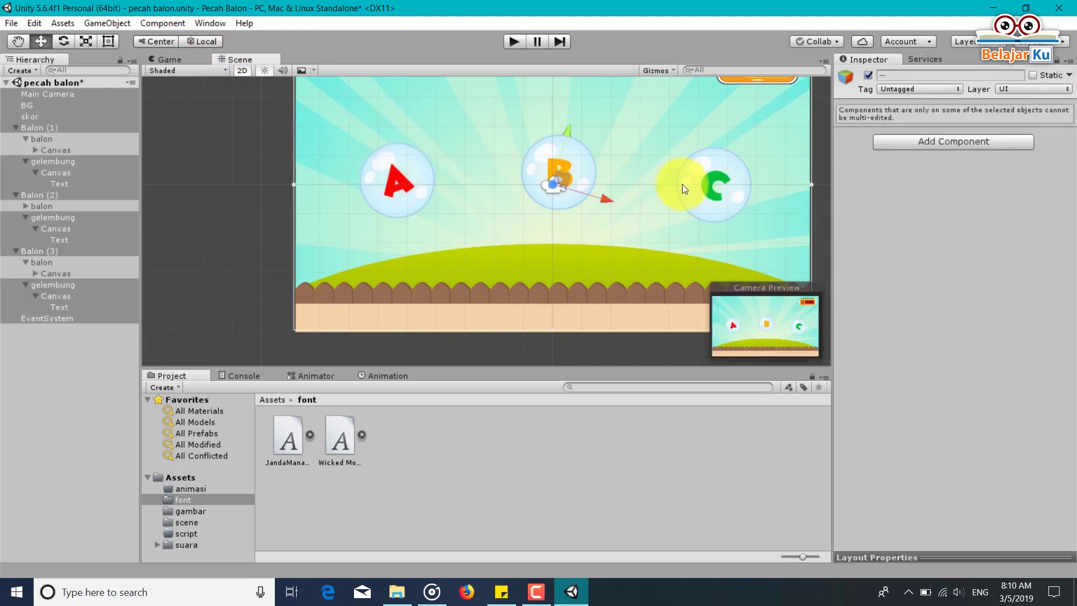
{"action": "key", "text": "ctrl+s"}
{"action": "left_click", "coordinate": [187, 209]}
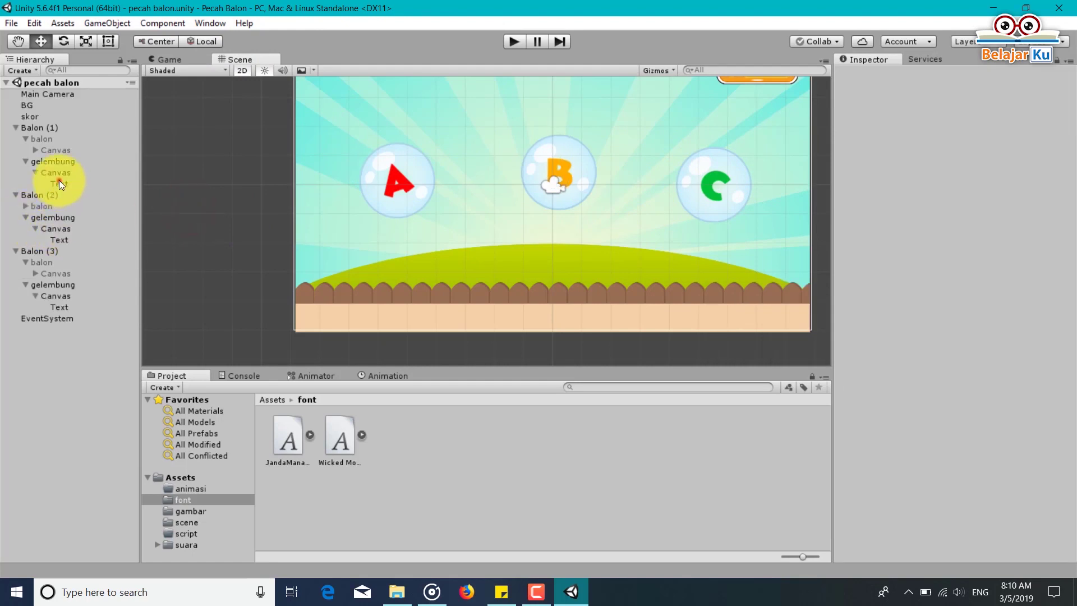
{"action": "left_click", "coordinate": [58, 182]}
{"action": "left_click_drag", "start_coordinate": [414, 179], "coordinate": [411, 174]}
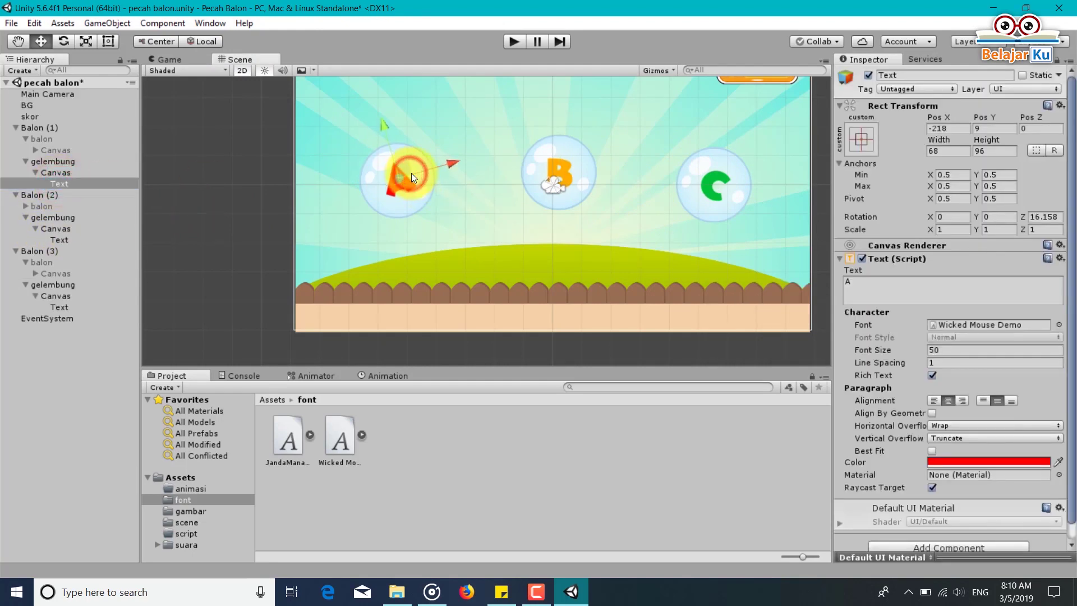
{"action": "key", "text": "ctrl+s"}
{"action": "left_click", "coordinate": [186, 203]}
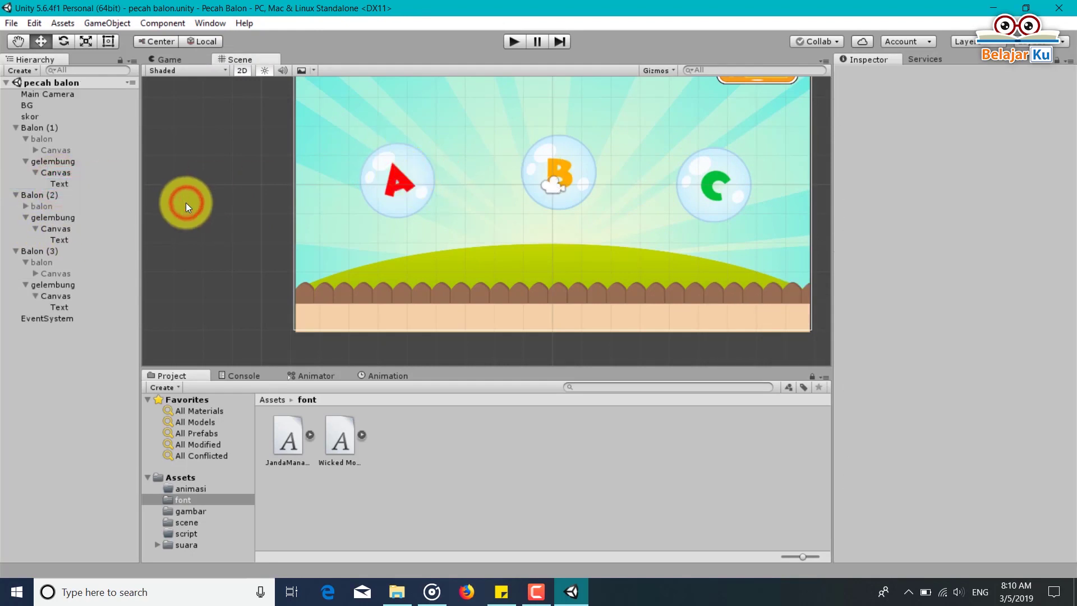
Collapse the balon and gelembung foldouts under each Balon in the Hierarchy.
{"action": "scroll", "coordinate": [400, 228], "scroll_direction": "down", "scroll_amount": 4}
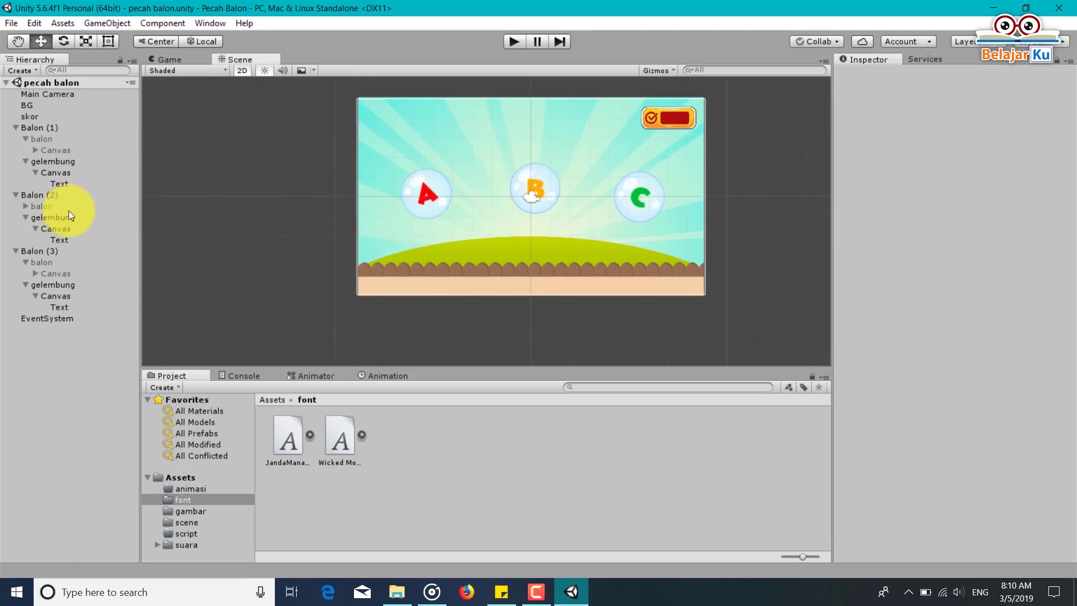
{"action": "left_click", "coordinate": [26, 217]}
{"action": "left_click", "coordinate": [25, 262]}
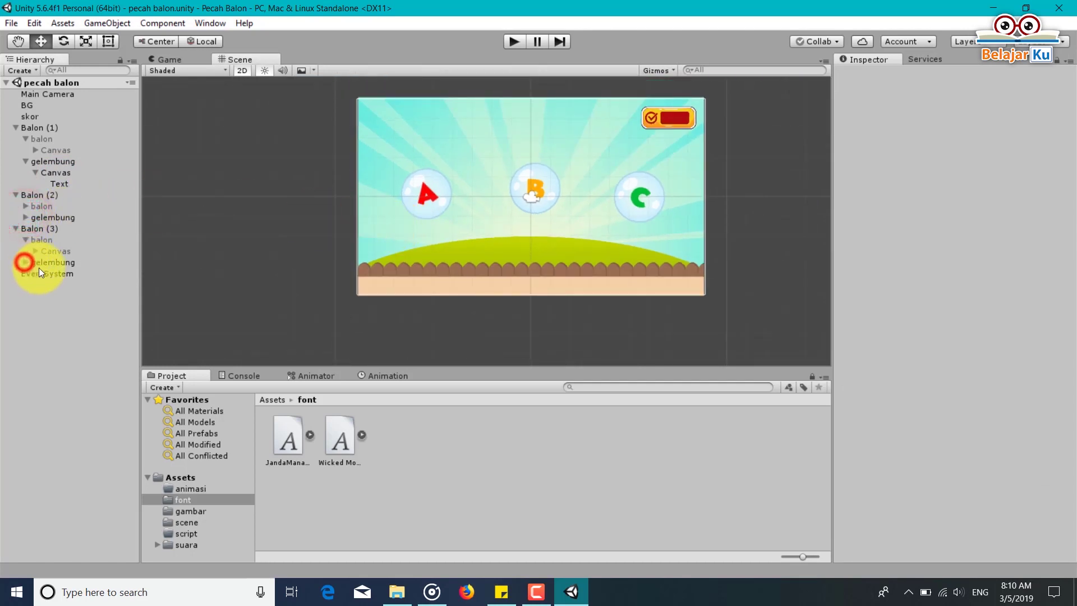
{"action": "left_click", "coordinate": [25, 239]}
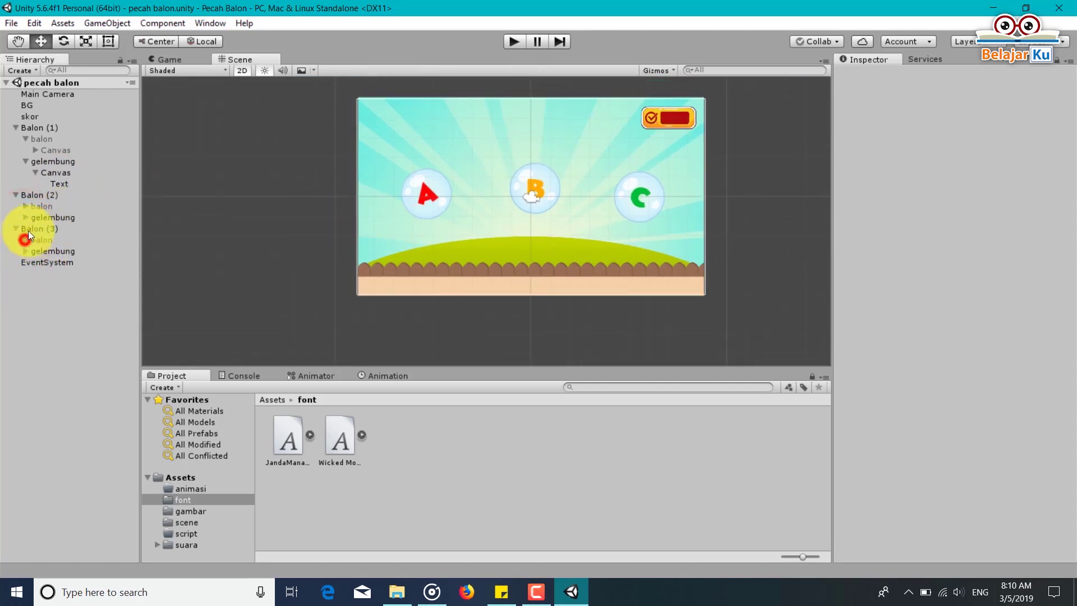
{"action": "left_click", "coordinate": [25, 161]}
{"action": "left_click", "coordinate": [25, 138]}
Deactivate the three gelembung bubble objects.
{"action": "left_click", "coordinate": [48, 148]}
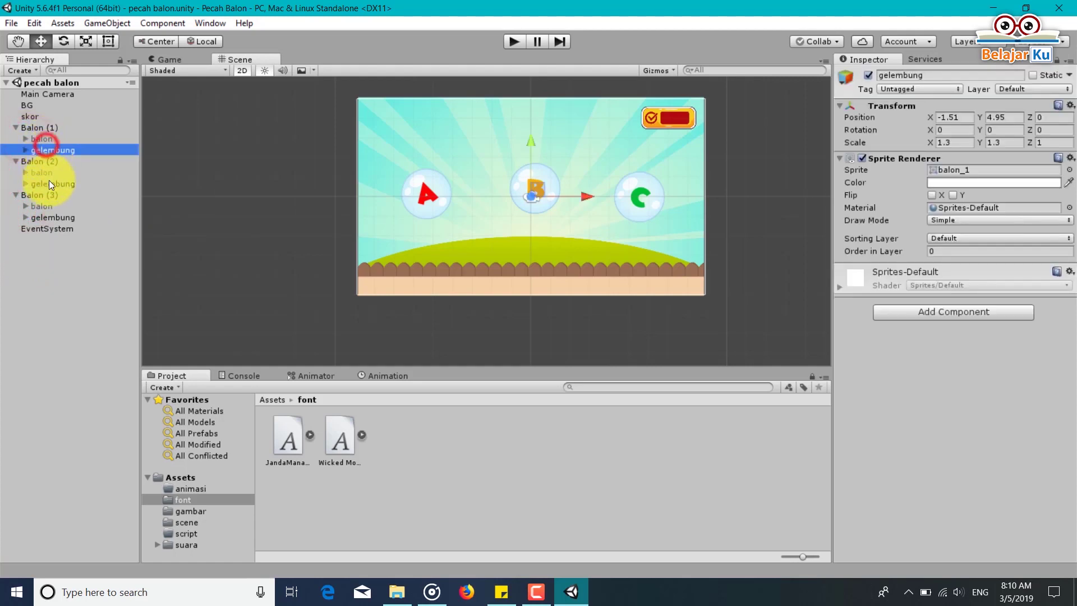
{"action": "left_click", "coordinate": [49, 182], "text": "ctrl"}
{"action": "left_click", "coordinate": [56, 217], "text": "ctrl"}
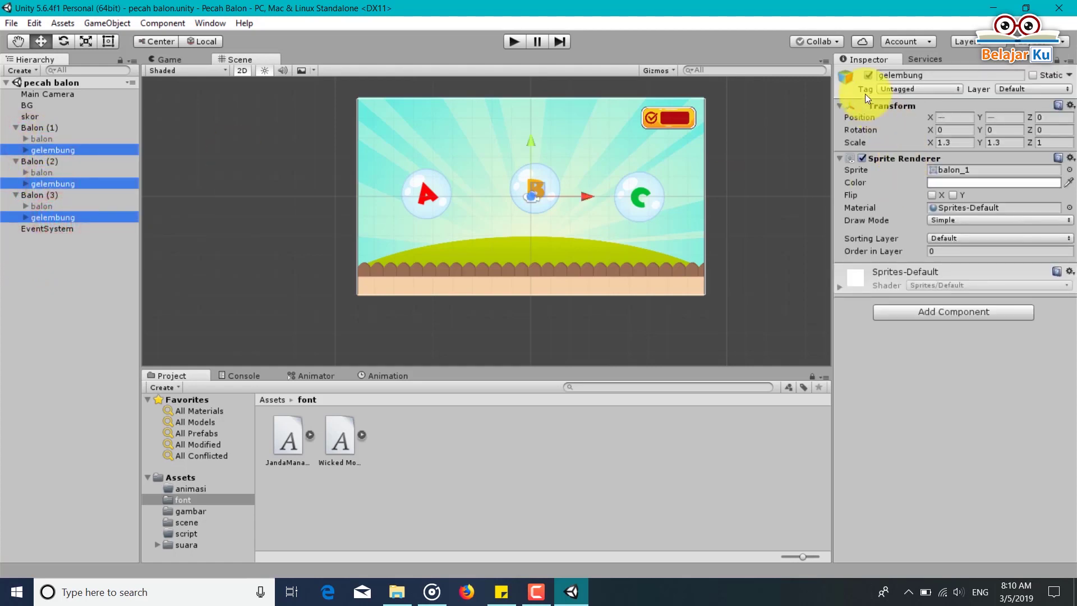
{"action": "left_click", "coordinate": [868, 75]}
Activate the three balon balloon objects under Balon (1), (2) and (3).
{"action": "left_click", "coordinate": [49, 138]}
{"action": "left_click", "coordinate": [47, 171], "text": "ctrl"}
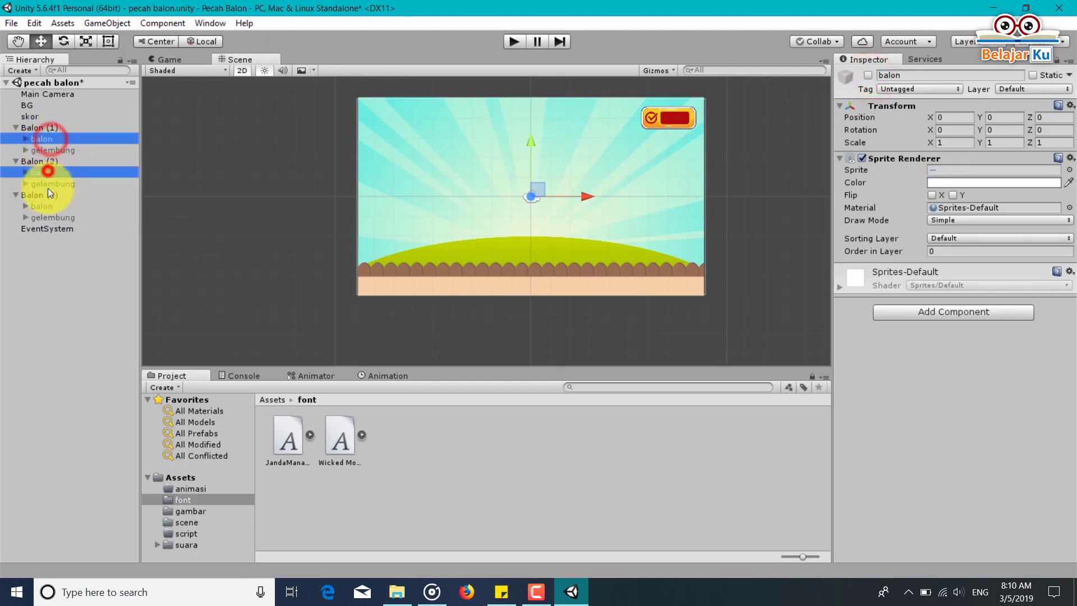
{"action": "left_click", "coordinate": [52, 206], "text": "ctrl"}
{"action": "left_click", "coordinate": [873, 76]}
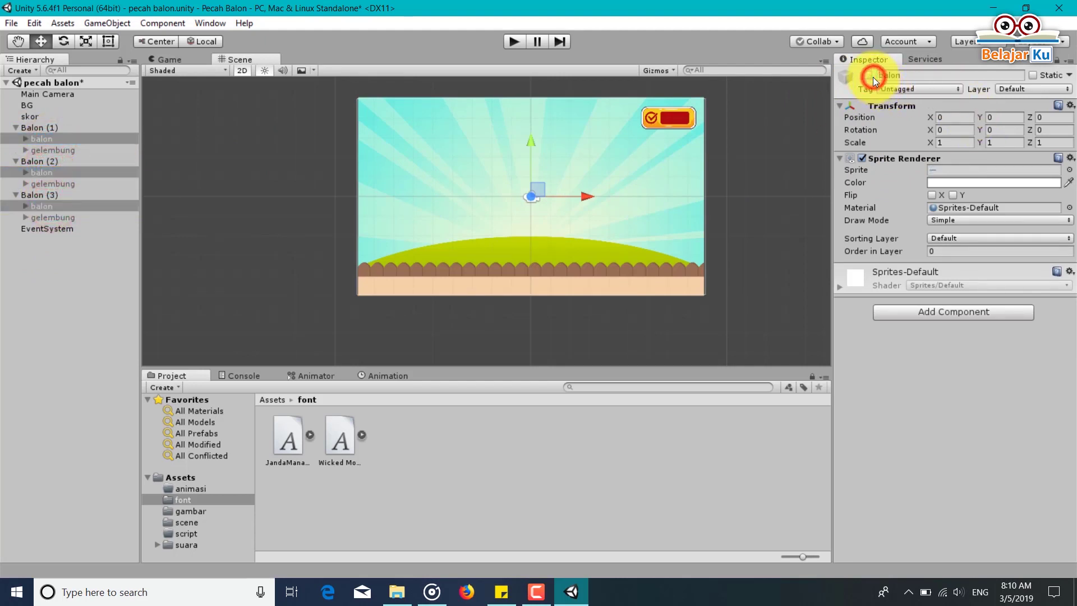
{"action": "left_click", "coordinate": [873, 76]}
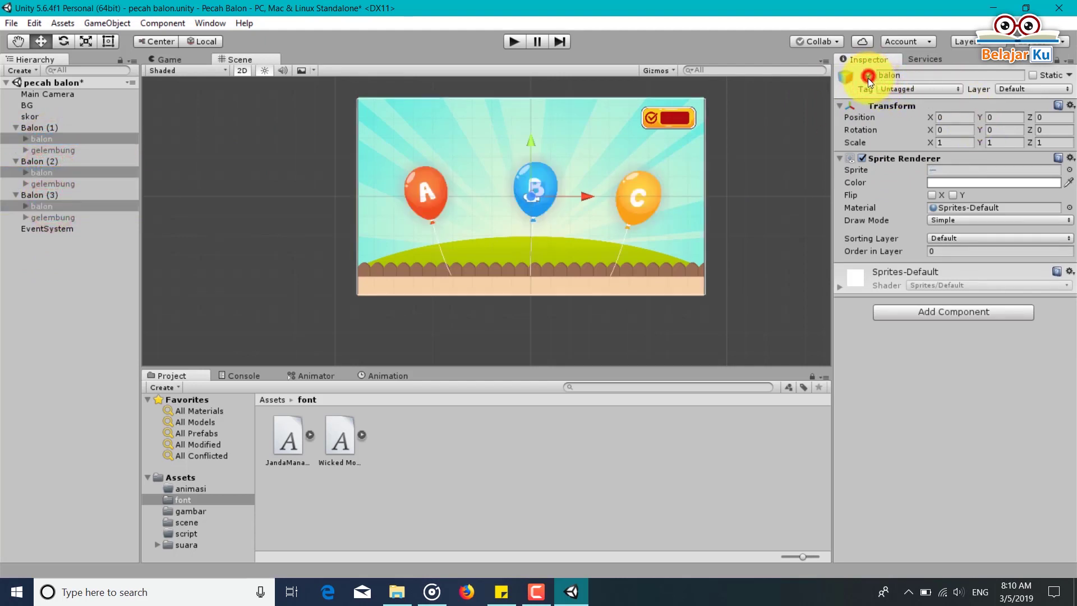
{"action": "left_click", "coordinate": [69, 264]}
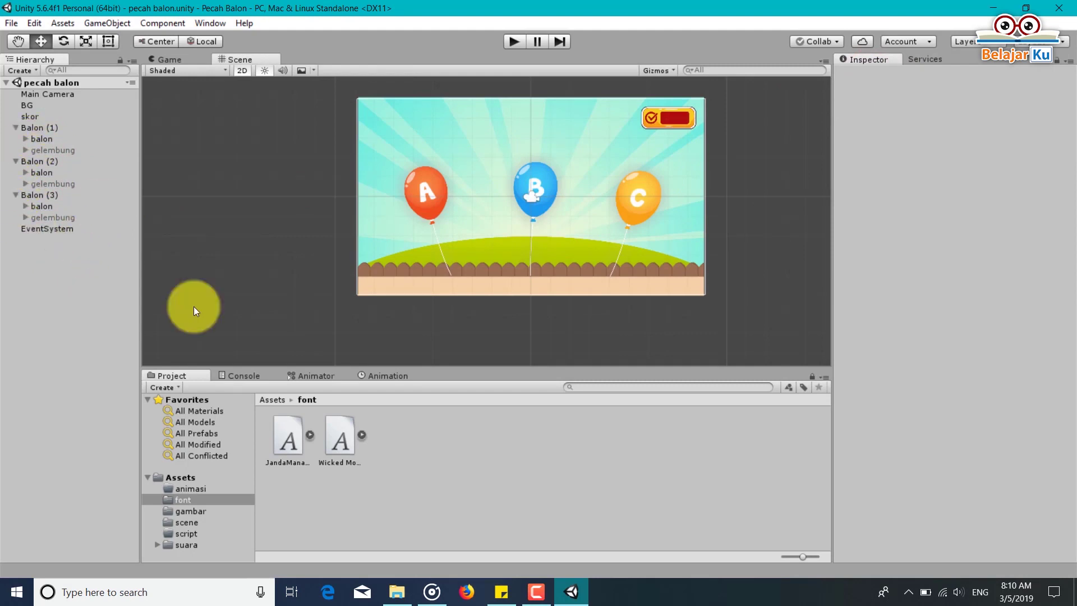
Create a new material named 'meletus' in the gambar folder.
{"action": "left_click", "coordinate": [290, 400]}
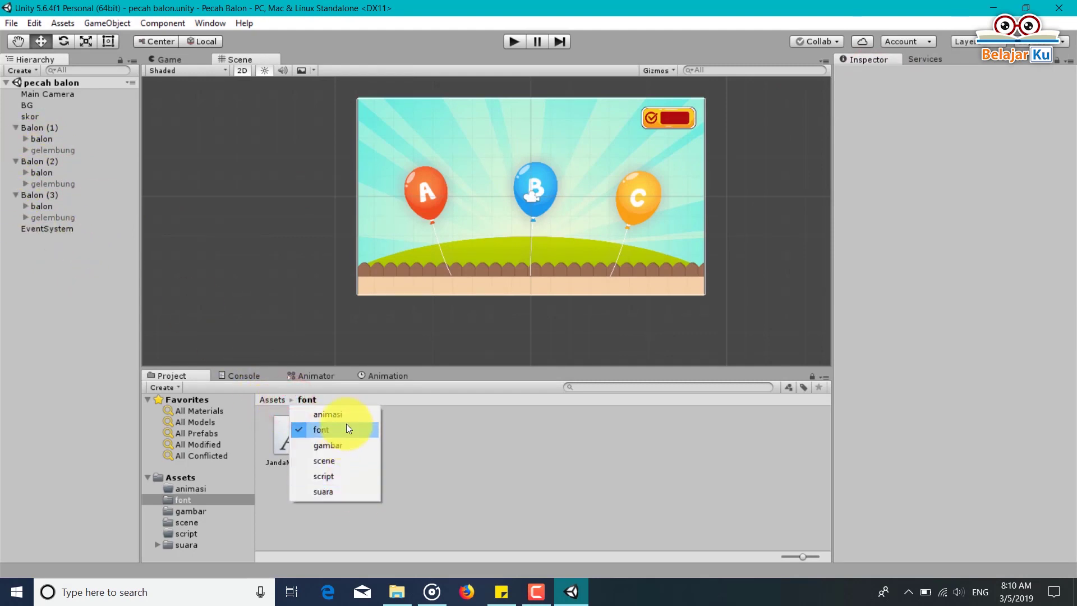
{"action": "left_click", "coordinate": [349, 446]}
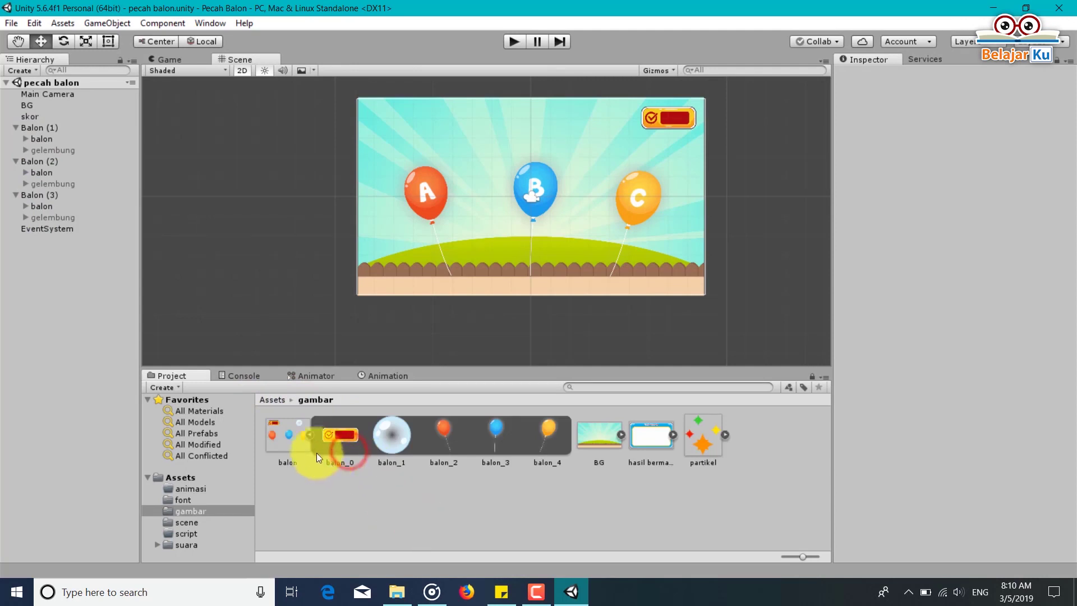
{"action": "left_click", "coordinate": [310, 435]}
{"action": "right_click", "coordinate": [475, 502]}
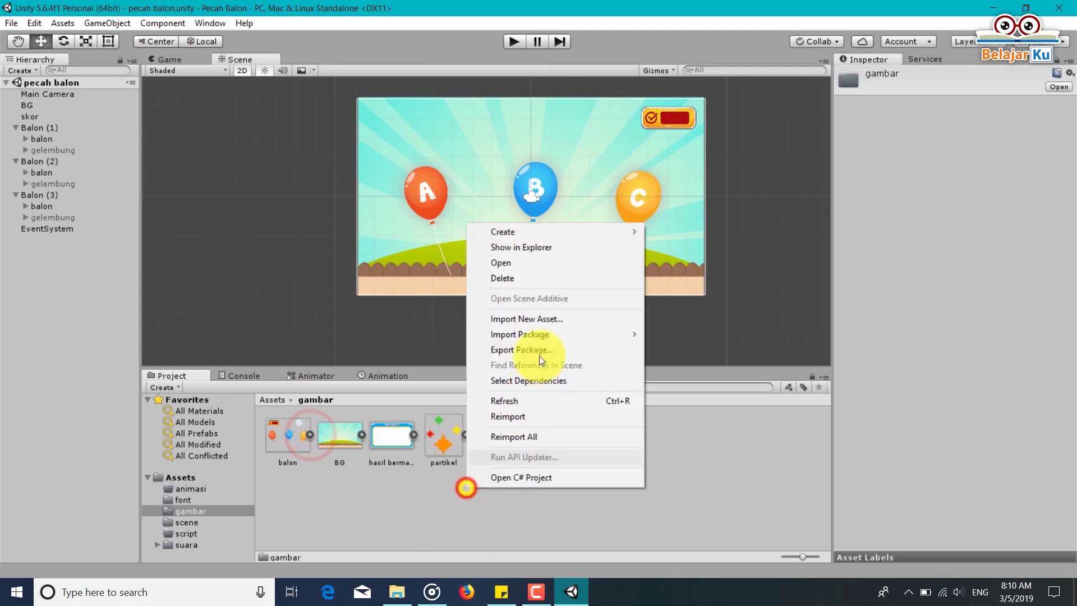
{"action": "left_click", "coordinate": [549, 234]}
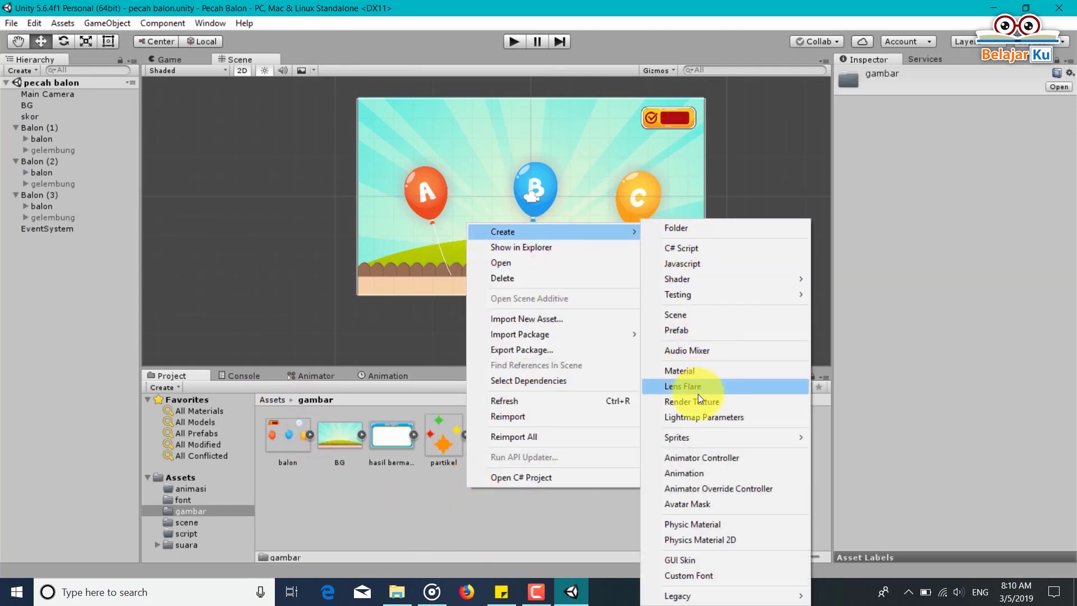
{"action": "left_click", "coordinate": [696, 371]}
{"action": "type", "text": "par"}
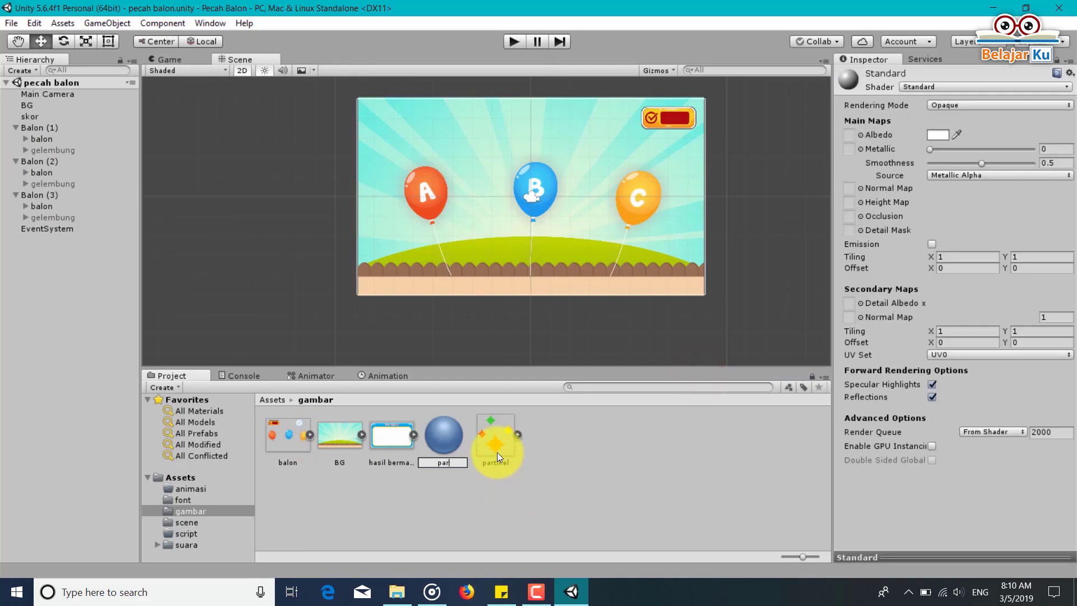
{"action": "type", "text": "tikel"}
{"action": "key", "text": "BackSpace"}
{"action": "key", "text": "BackSpace"}
{"action": "key", "text": "BackSpace"}
{"action": "type", "text": "meletu"}
{"action": "type", "text": "s"}
{"action": "key", "text": "Return"}
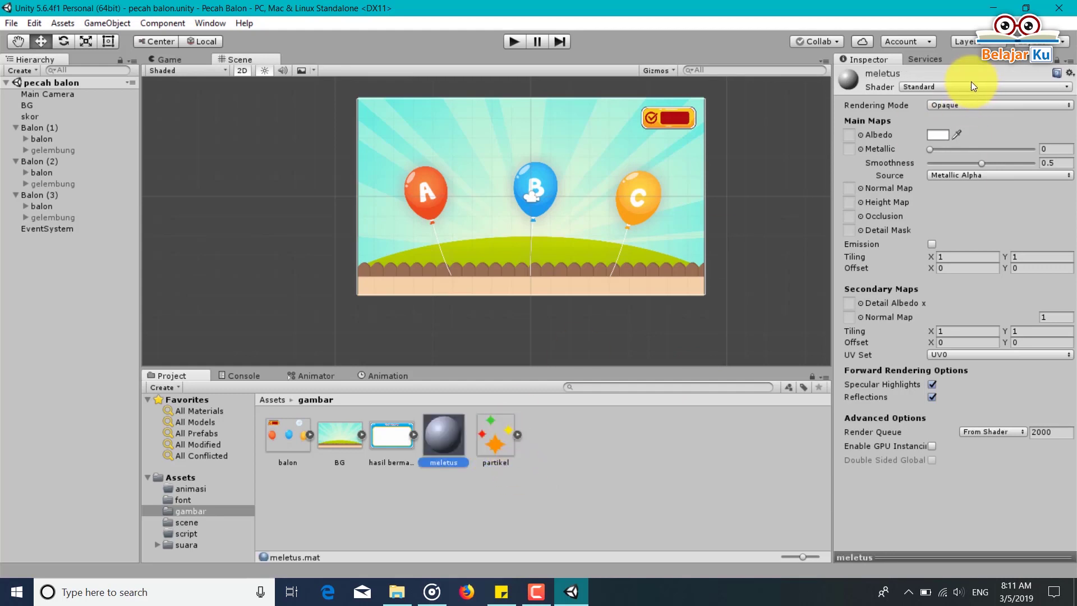
Give meletus the Particles/Alpha Blended shader with the partikel image as particle texture.
{"action": "left_click", "coordinate": [971, 87]}
{"action": "left_click", "coordinate": [900, 195]}
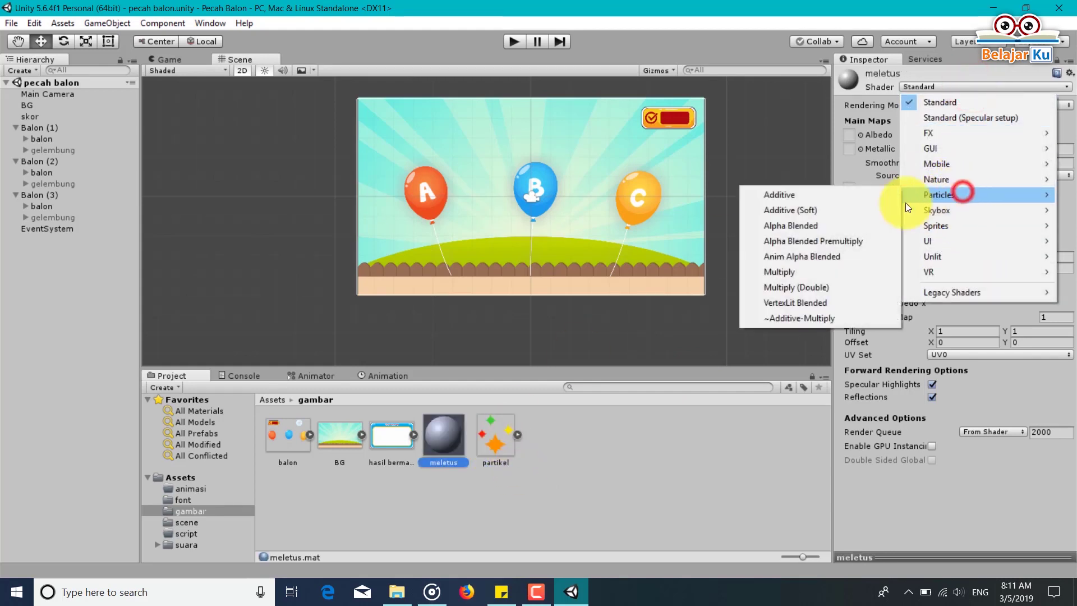
{"action": "left_click", "coordinate": [861, 226]}
{"action": "left_click_drag", "start_coordinate": [493, 441], "coordinate": [1049, 147]}
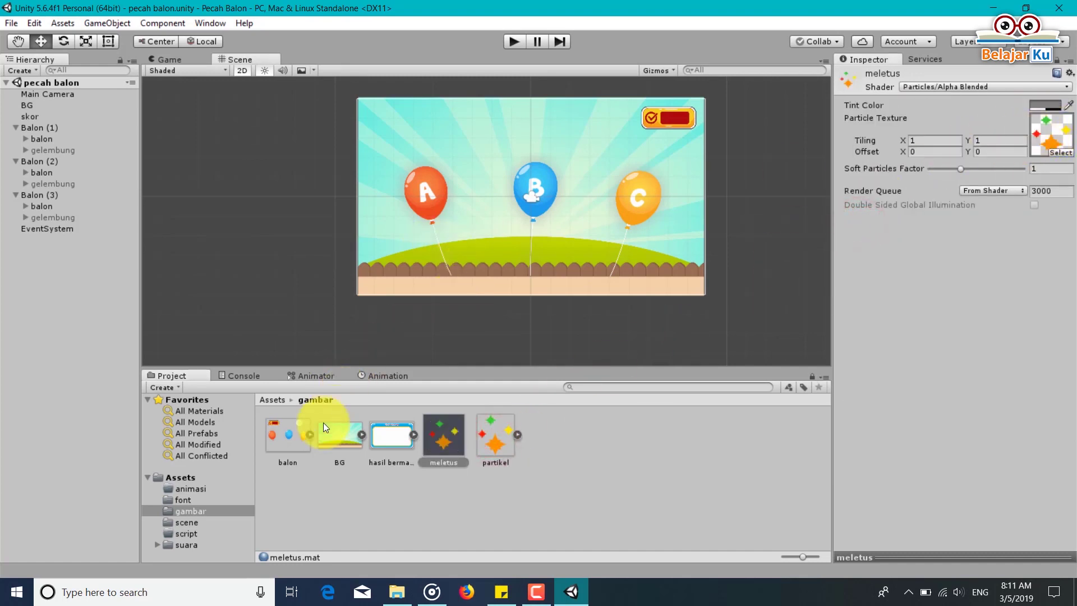
Add a new Particle System object to the scene.
{"action": "left_click", "coordinate": [49, 261]}
{"action": "right_click", "coordinate": [47, 261]}
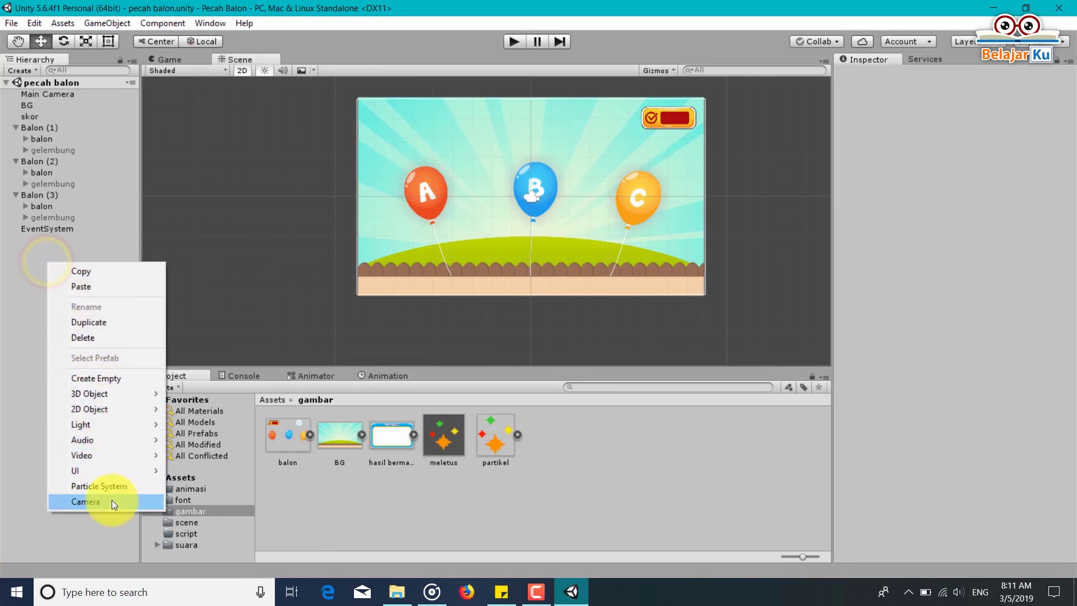
{"action": "left_click", "coordinate": [107, 486]}
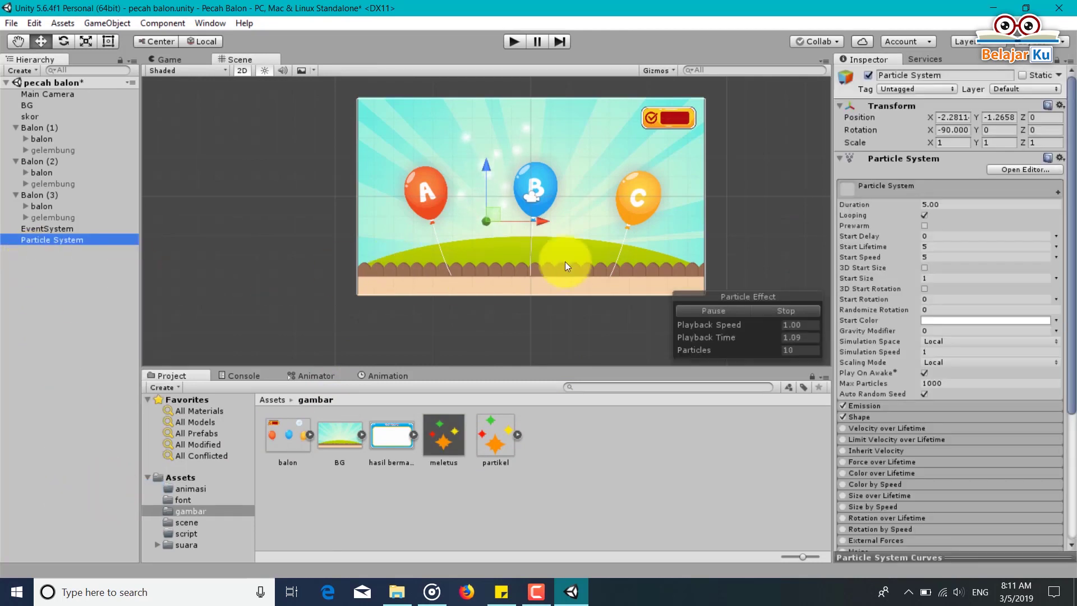
{"action": "scroll", "coordinate": [931, 359], "scroll_direction": "down", "scroll_amount": 5}
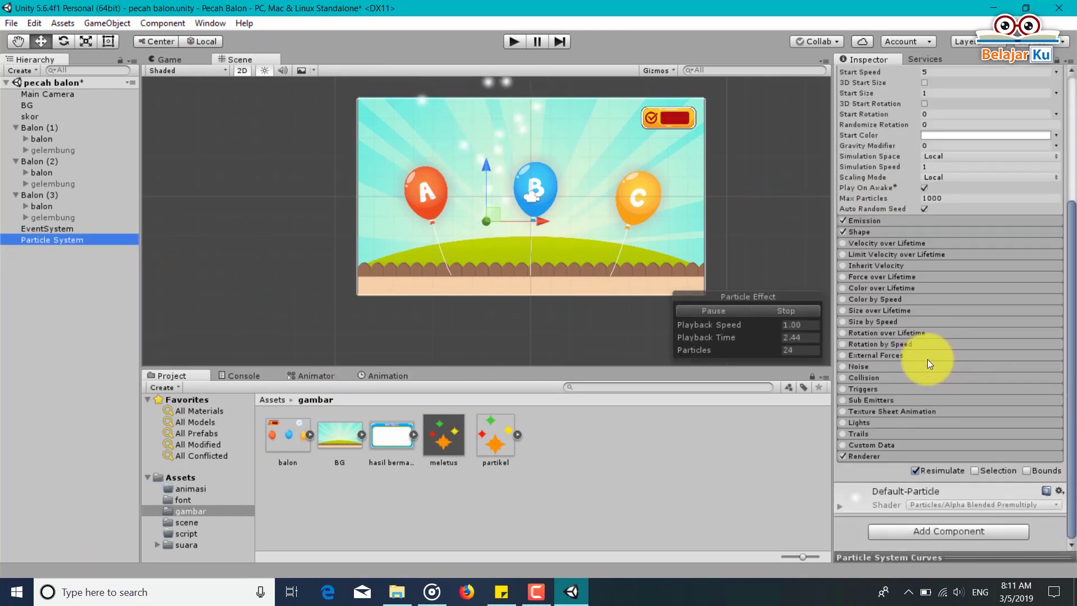
Assign the meletus material in the particle system's Renderer module.
{"action": "left_click", "coordinate": [901, 457]}
{"action": "scroll", "coordinate": [943, 392], "scroll_direction": "down", "scroll_amount": 5}
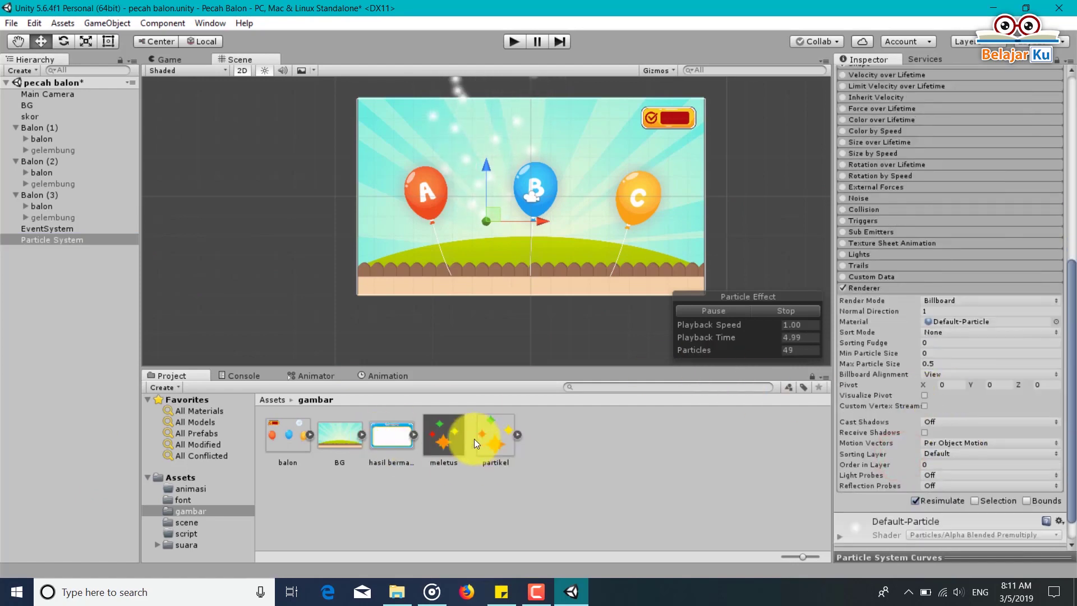
{"action": "left_click_drag", "start_coordinate": [440, 439], "coordinate": [966, 323]}
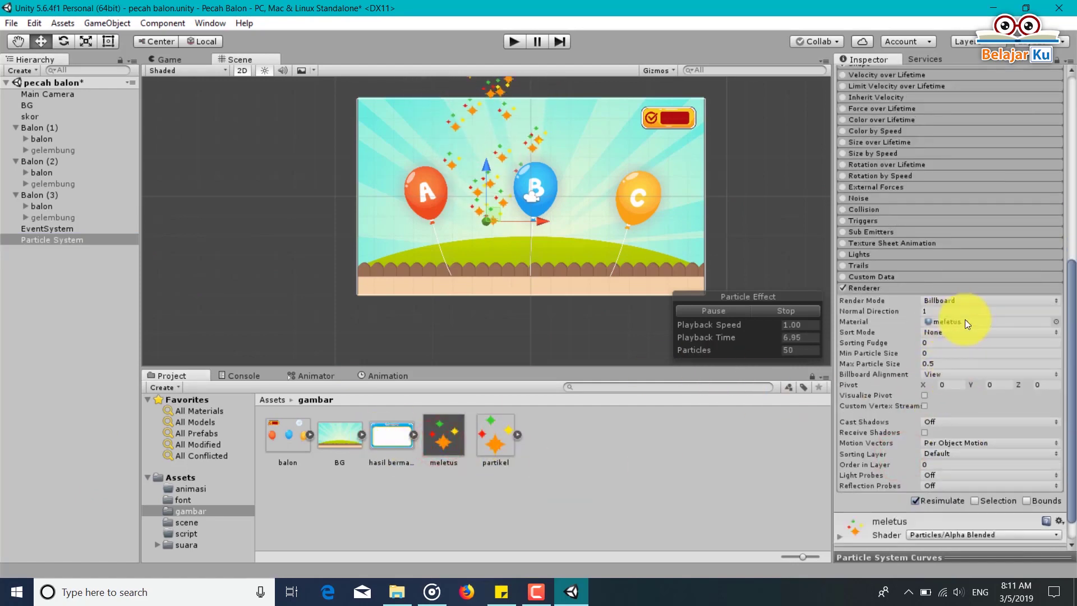
{"action": "scroll", "coordinate": [990, 353], "scroll_direction": "up", "scroll_amount": 5}
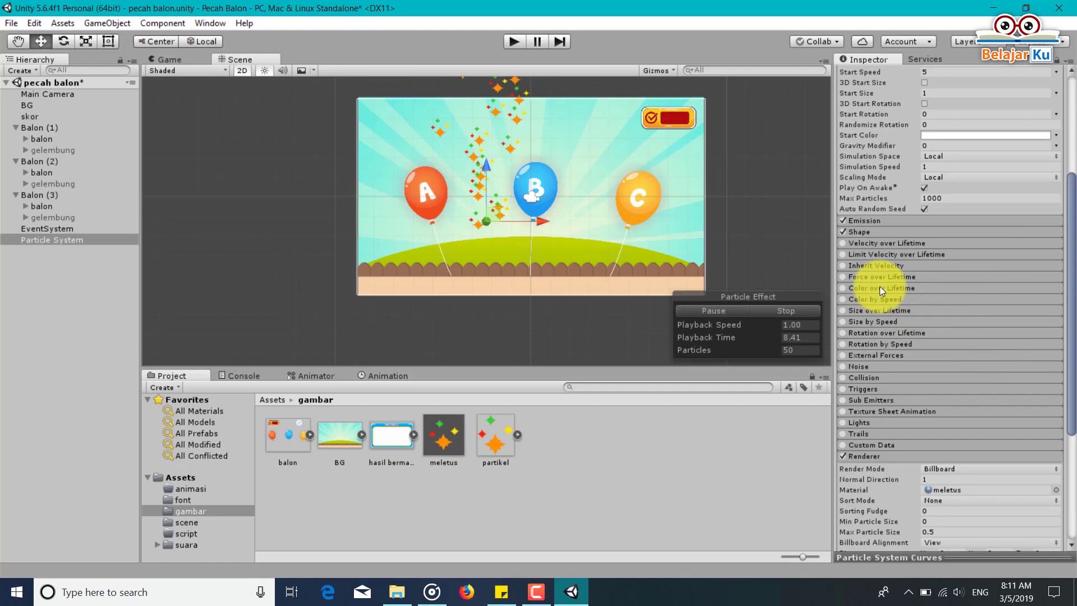
{"action": "left_click", "coordinate": [897, 230]}
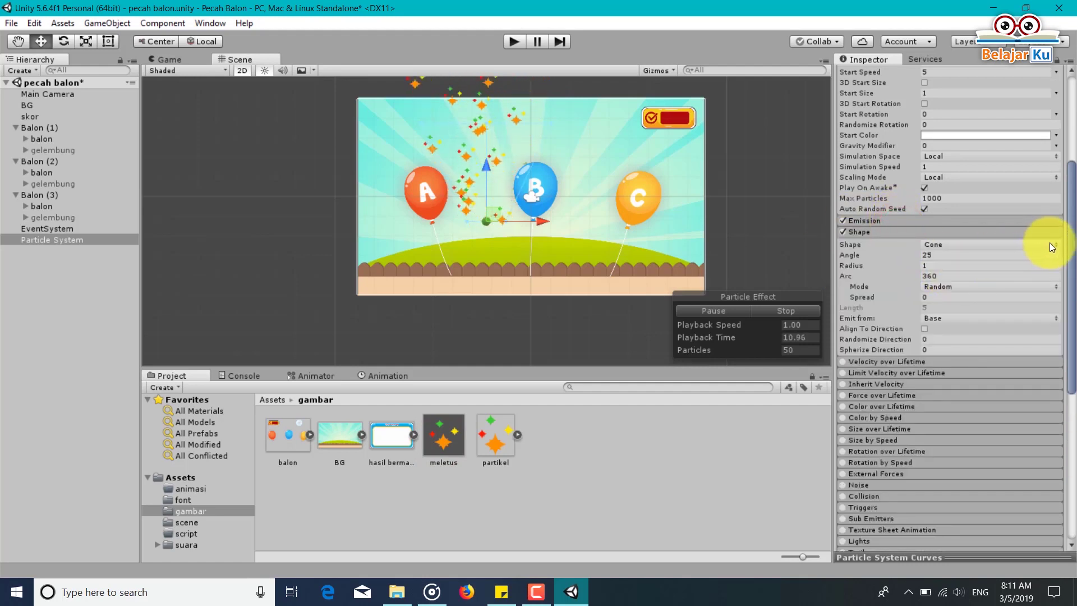
{"action": "left_click", "coordinate": [1052, 246]}
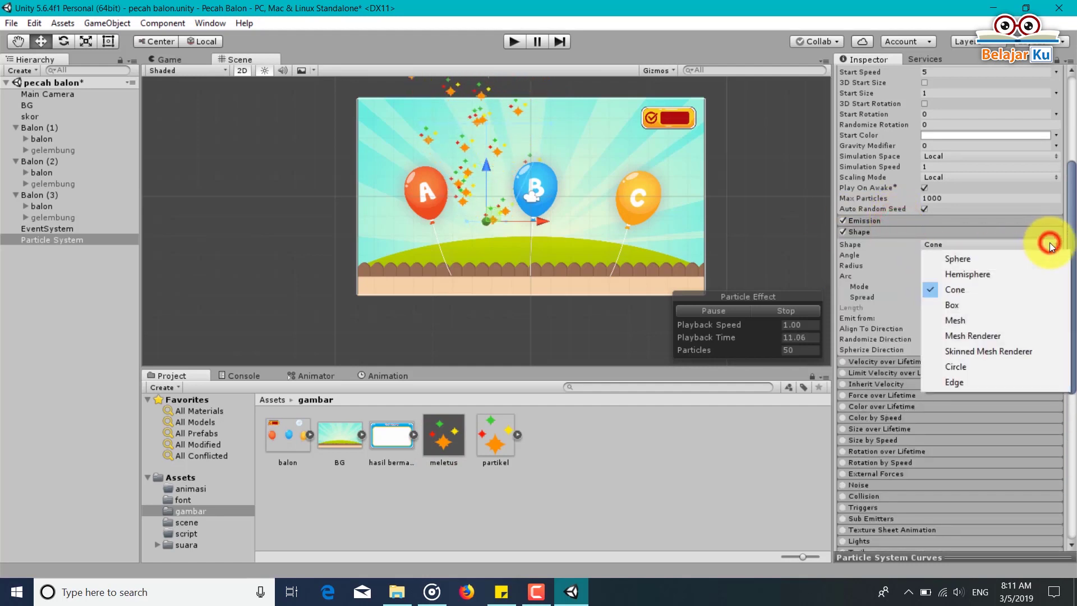
Emit from a Sphere shape with Rate over Time 0 and a burst of 30 at time 0.
{"action": "left_click", "coordinate": [1004, 262]}
{"action": "scroll", "coordinate": [936, 295], "scroll_direction": "up", "scroll_amount": 1}
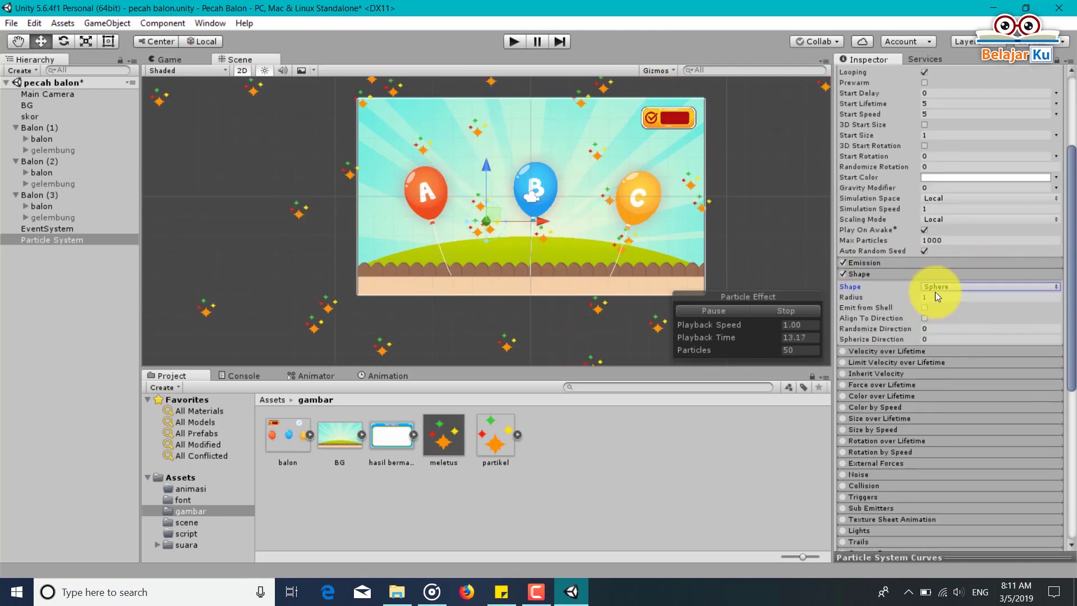
{"action": "left_click", "coordinate": [928, 263]}
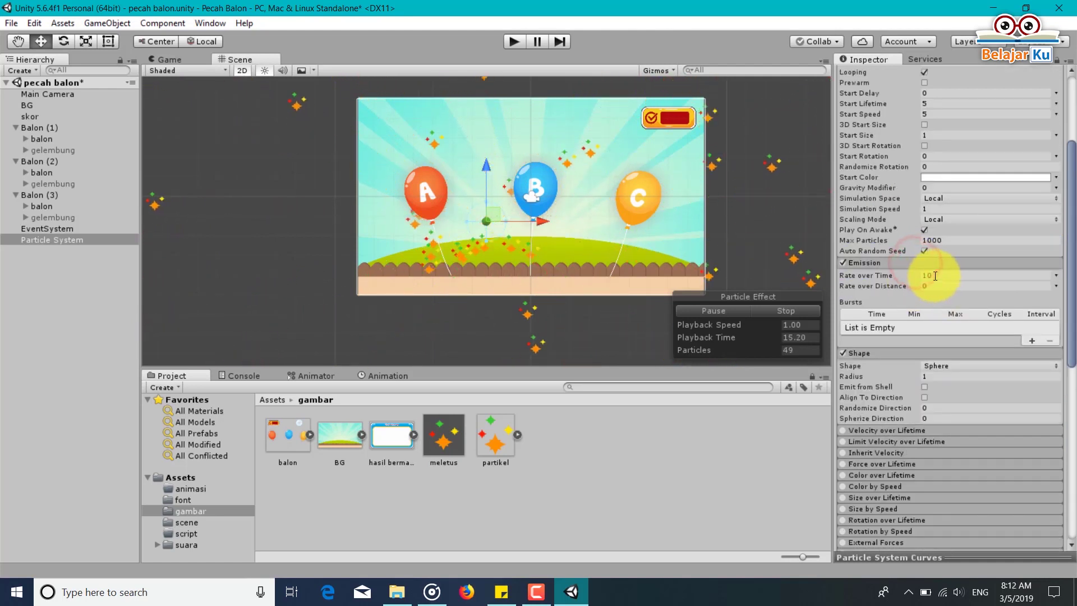
{"action": "left_click", "coordinate": [936, 275]}
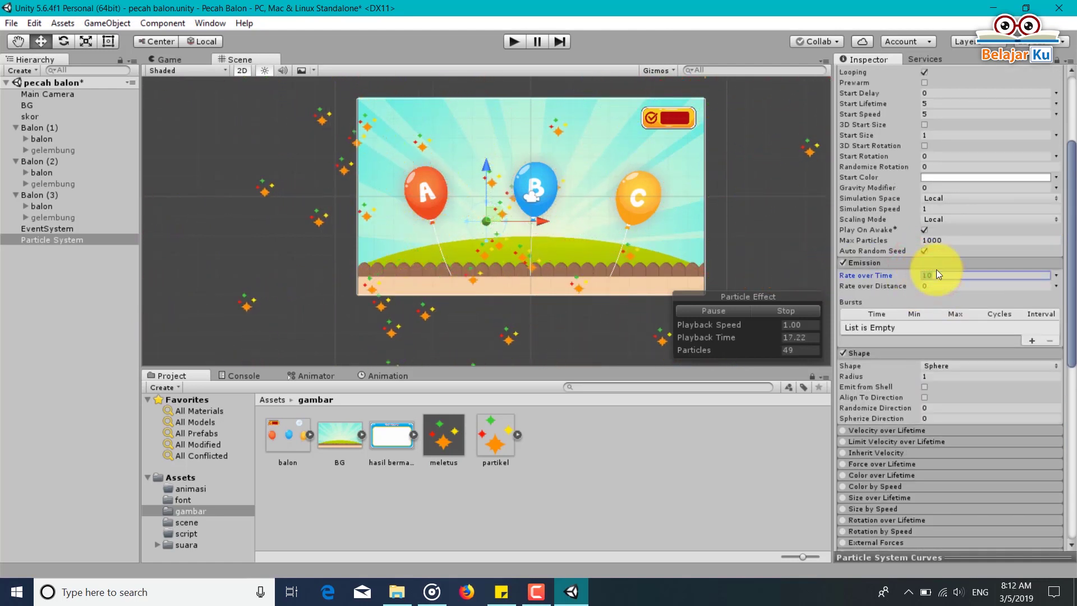
{"action": "type", "text": "0"}
{"action": "left_click", "coordinate": [1031, 340]}
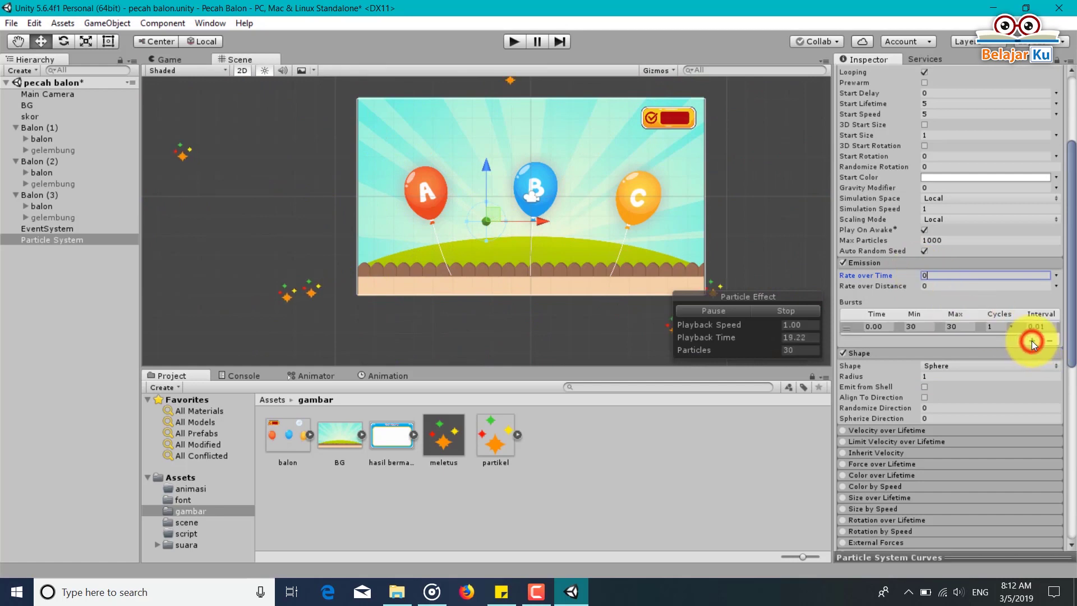
{"action": "scroll", "coordinate": [949, 286], "scroll_direction": "down", "scroll_amount": 1}
{"action": "scroll", "coordinate": [949, 286], "scroll_direction": "down", "scroll_amount": 3}
{"action": "scroll", "coordinate": [959, 314], "scroll_direction": "up", "scroll_amount": 2}
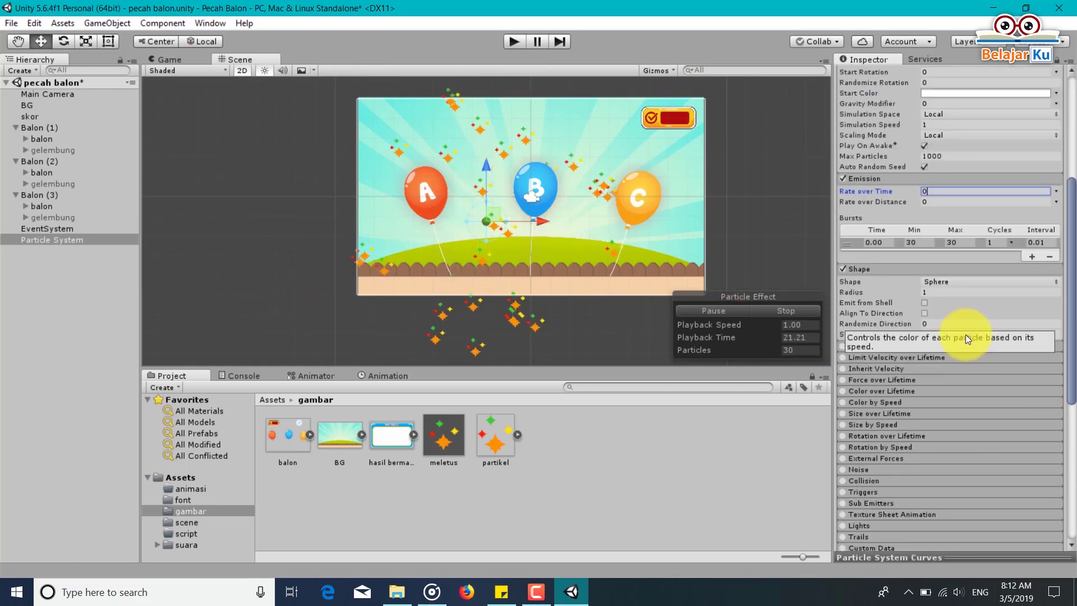
{"action": "scroll", "coordinate": [945, 488], "scroll_direction": "down", "scroll_amount": 4}
{"action": "scroll", "coordinate": [942, 481], "scroll_direction": "down", "scroll_amount": 3}
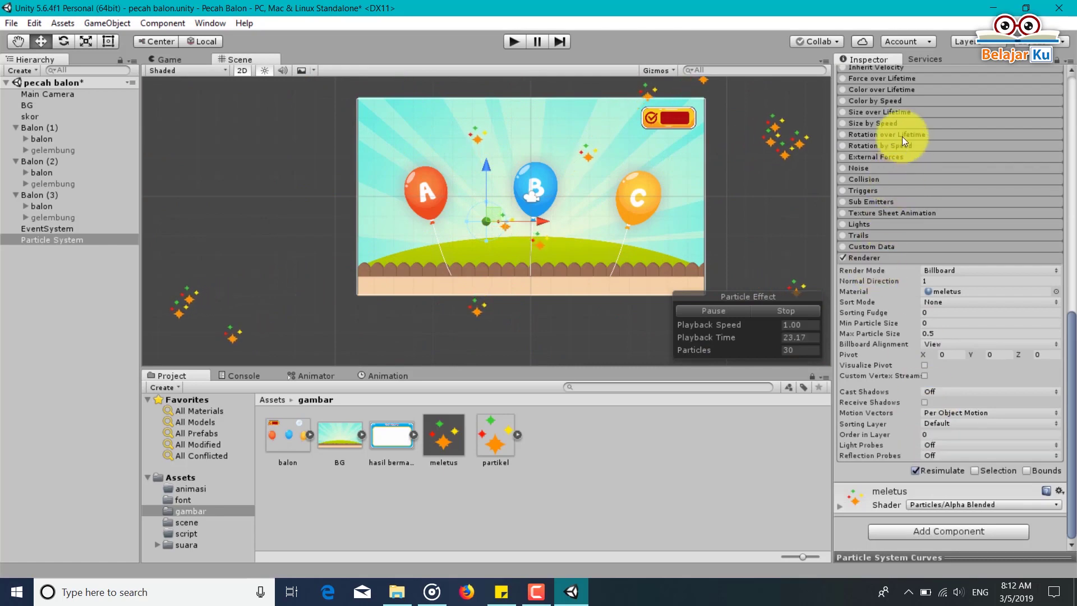
{"action": "scroll", "coordinate": [909, 210], "scroll_direction": "up", "scroll_amount": 2}
{"action": "scroll", "coordinate": [909, 211], "scroll_direction": "up", "scroll_amount": 3}
{"action": "scroll", "coordinate": [931, 147], "scroll_direction": "up", "scroll_amount": 3}
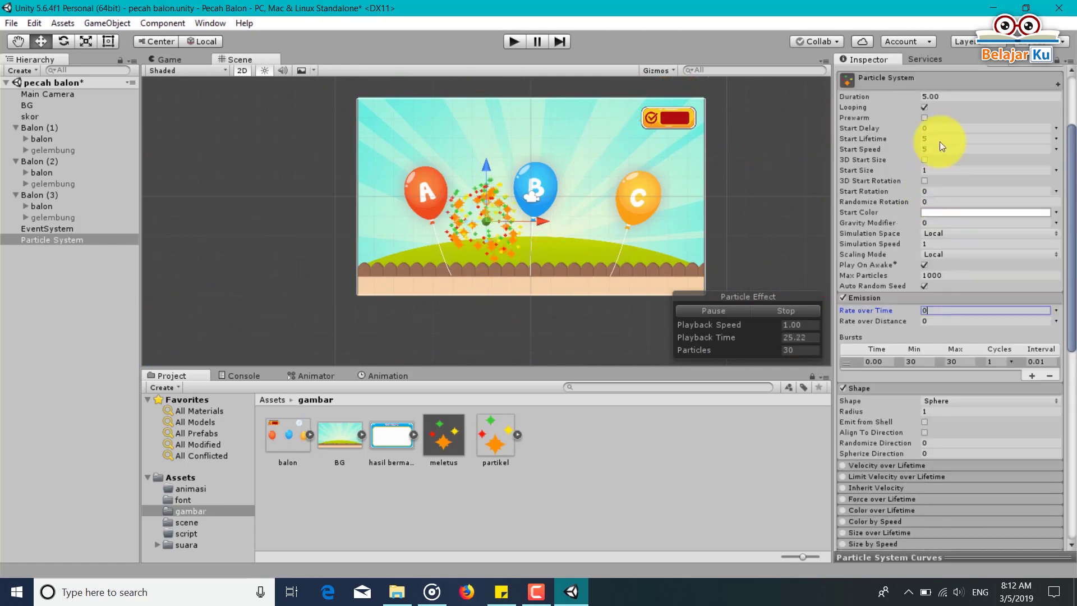
Set the particle Start Lifetime to 0.5.
{"action": "left_click", "coordinate": [928, 139]}
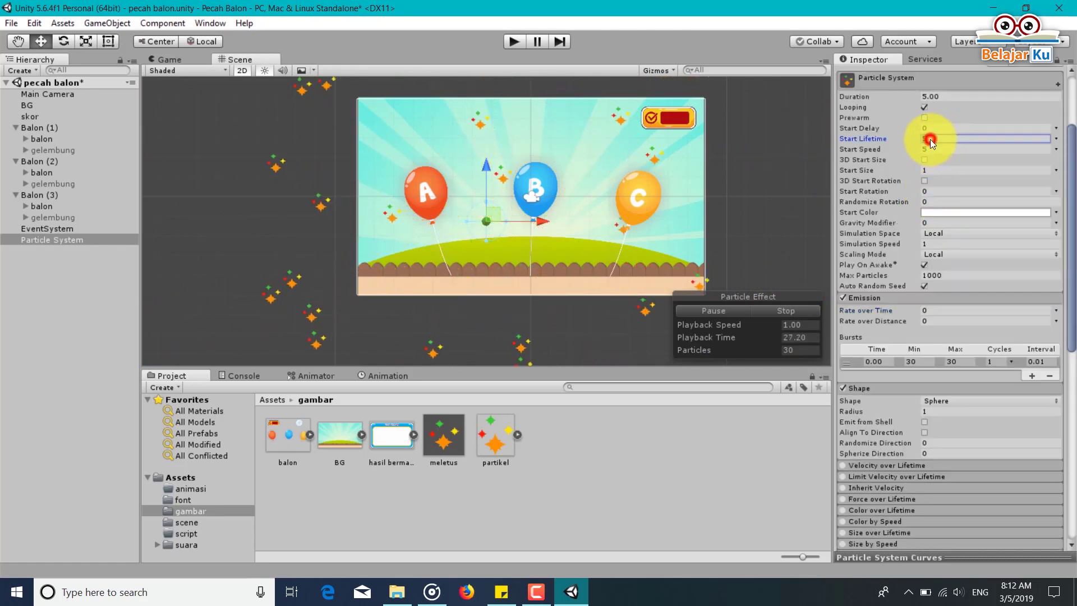
{"action": "type", "text": "3"}
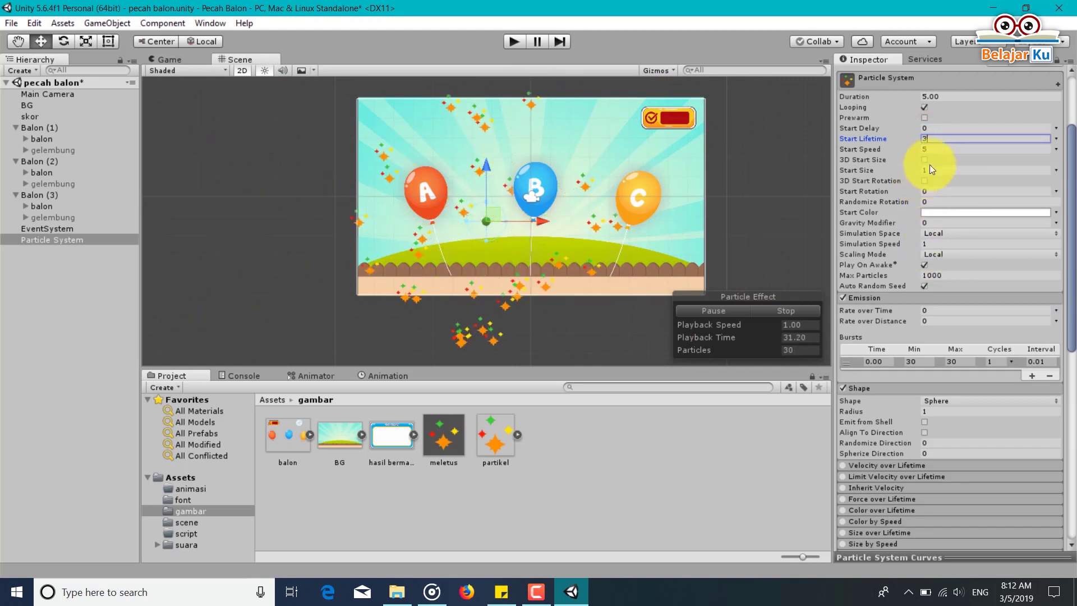
{"action": "left_click", "coordinate": [934, 139]}
{"action": "type", "text": "2"}
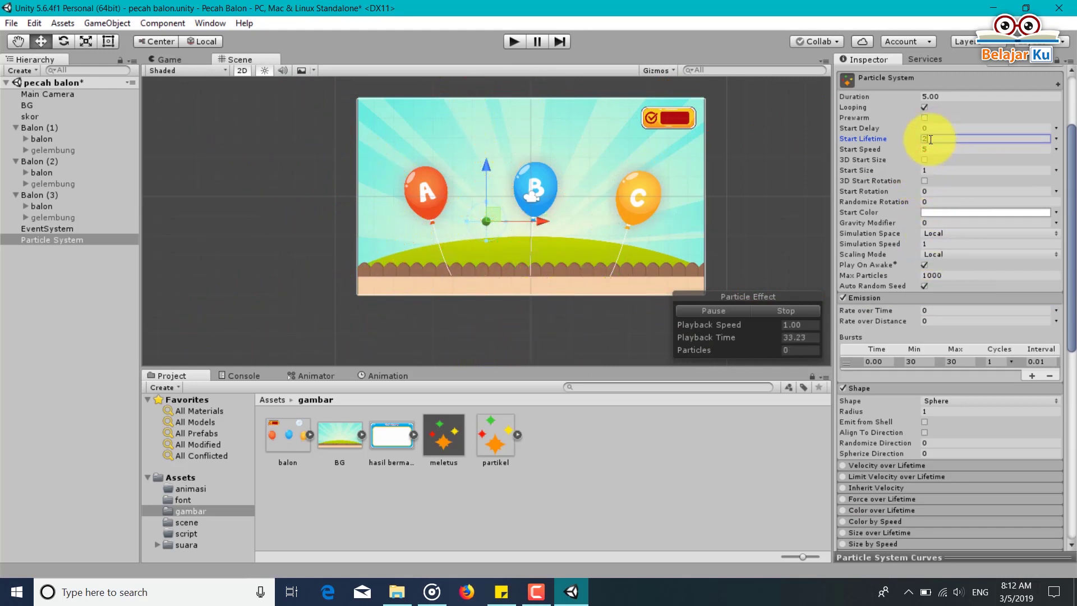
{"action": "double_click", "coordinate": [929, 140]}
{"action": "type", "text": "0.5"}
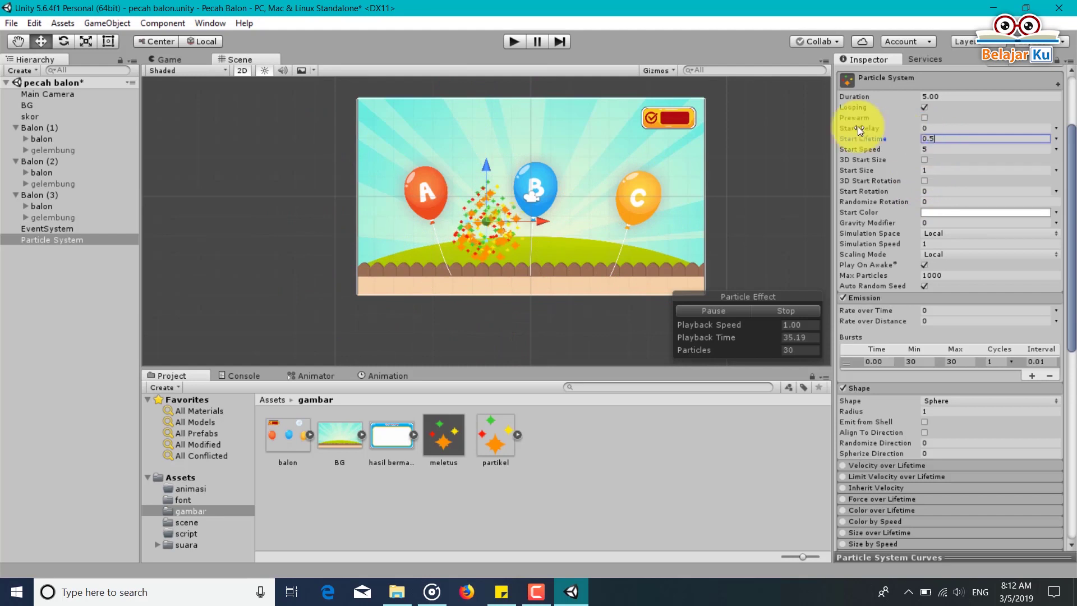
{"action": "left_click", "coordinate": [944, 150]}
{"action": "type", "text": "1"}
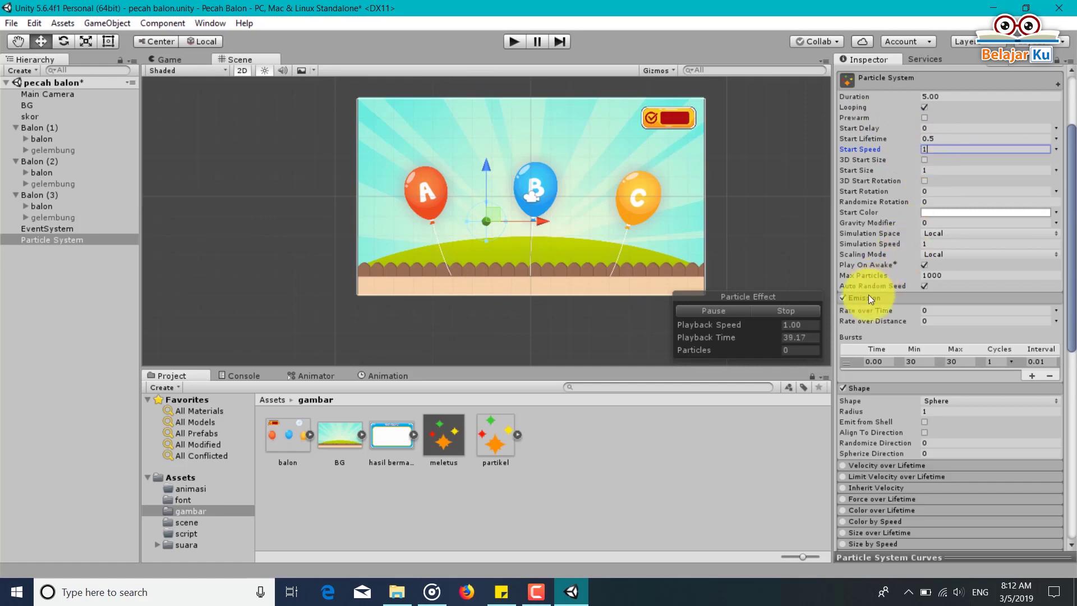
Set the particle Start Speed to 5.
{"action": "scroll", "coordinate": [856, 312], "scroll_direction": "down", "scroll_amount": 3}
{"action": "scroll", "coordinate": [861, 317], "scroll_direction": "down", "scroll_amount": 2}
{"action": "scroll", "coordinate": [861, 317], "scroll_direction": "up", "scroll_amount": 2}
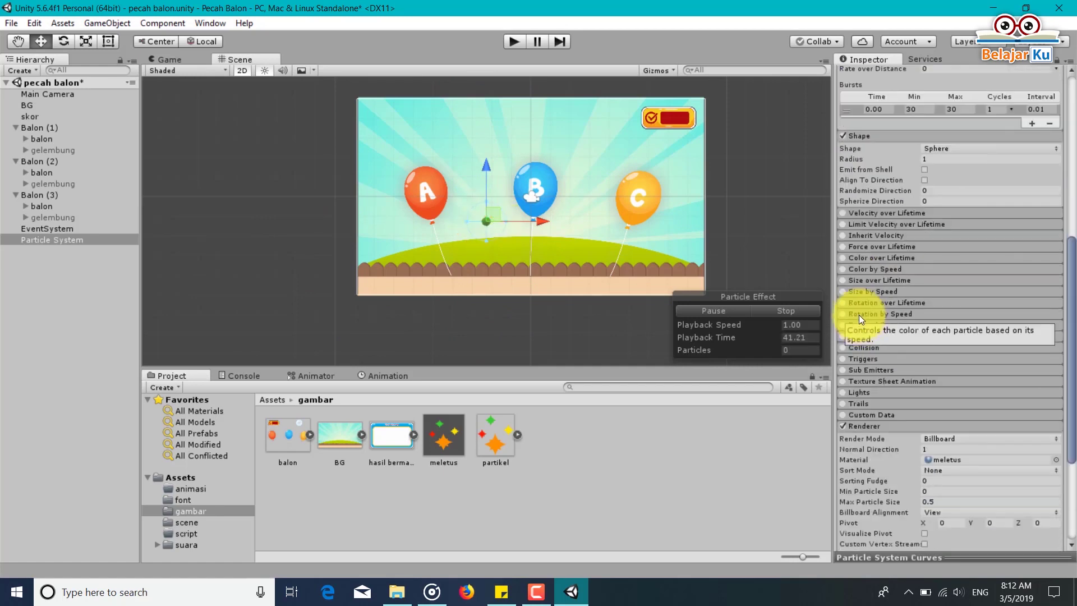
{"action": "scroll", "coordinate": [862, 318], "scroll_direction": "up", "scroll_amount": 3}
{"action": "scroll", "coordinate": [862, 319], "scroll_direction": "up", "scroll_amount": 3}
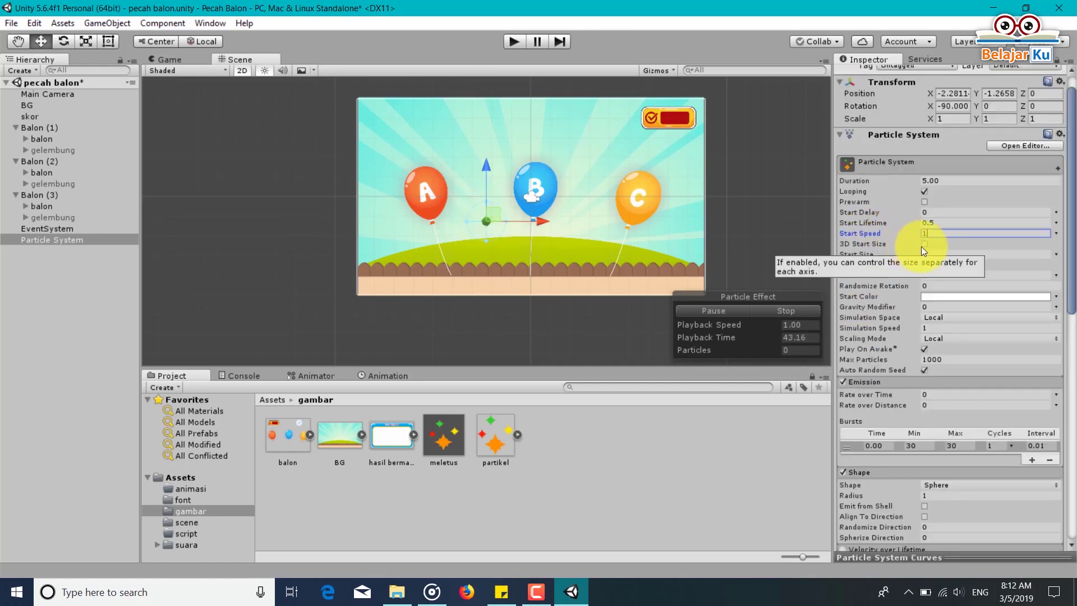
{"action": "type", "text": "3"}
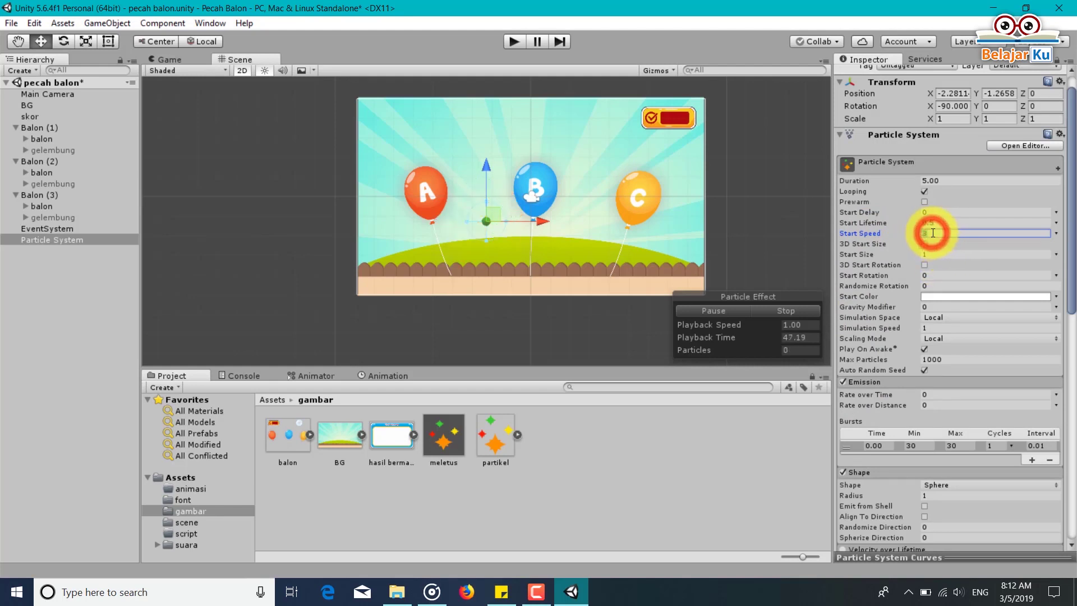
{"action": "type", "text": "5"}
{"action": "scroll", "coordinate": [947, 271], "scroll_direction": "down", "scroll_amount": 3}
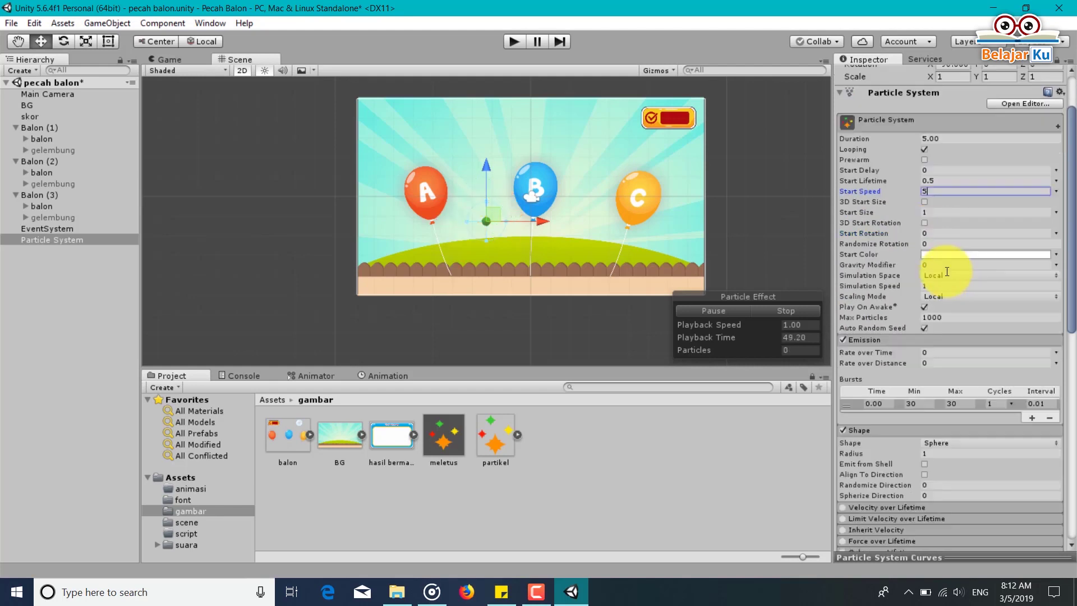
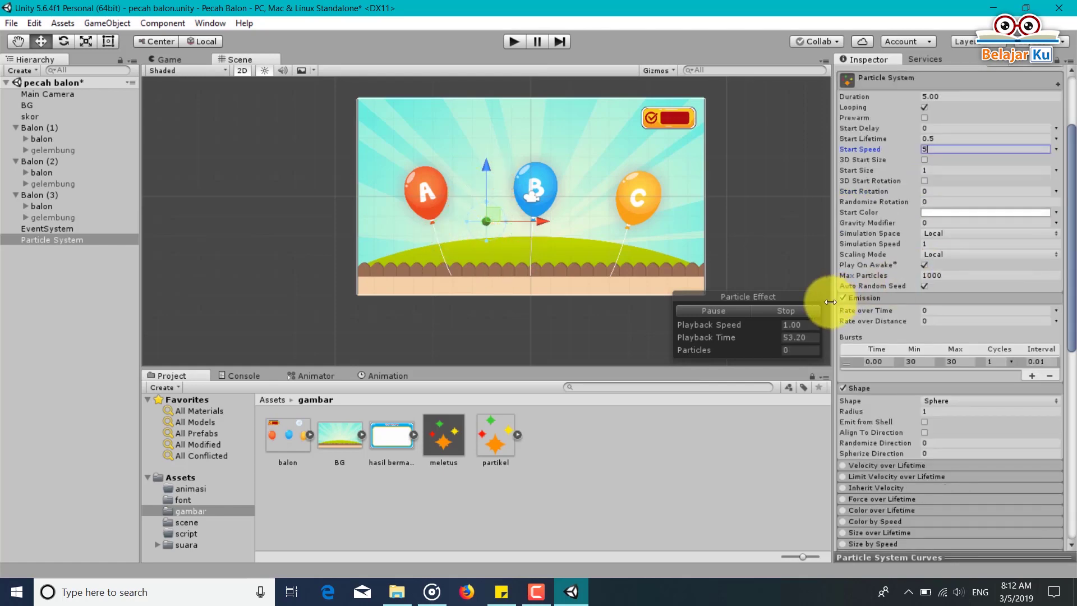
Turn off Looping on the balloon-pop Particle System and preview the burst.
{"action": "scroll", "coordinate": [906, 276], "scroll_direction": "up", "scroll_amount": 3}
{"action": "left_click", "coordinate": [924, 215]}
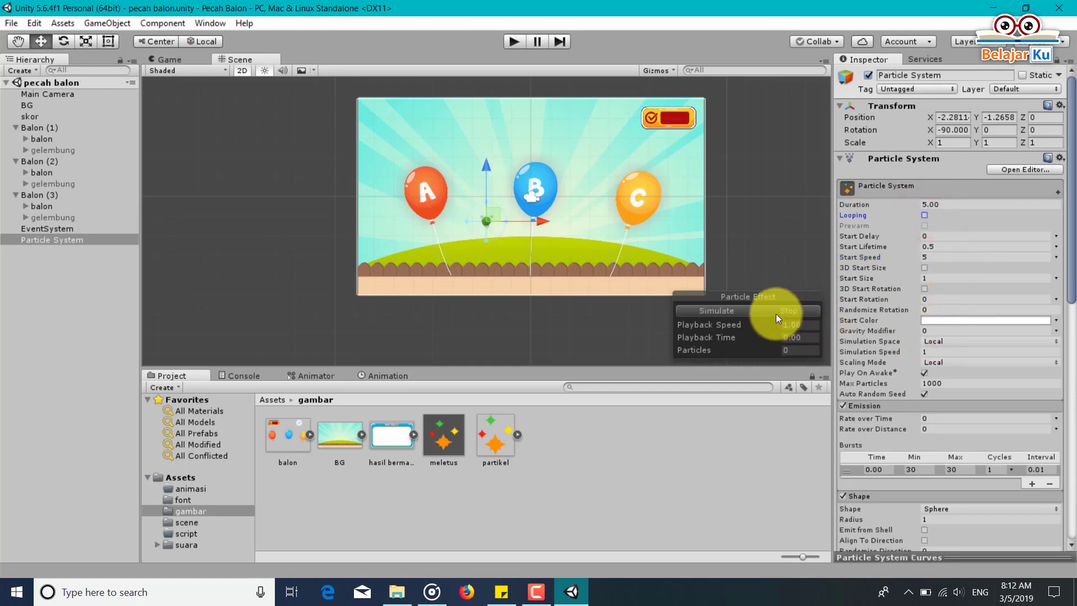
{"action": "left_click", "coordinate": [745, 311]}
Select the particle Duration field and review the Particle System settings.
{"action": "scroll", "coordinate": [1008, 341], "scroll_direction": "down", "scroll_amount": 5}
{"action": "scroll", "coordinate": [970, 355], "scroll_direction": "down", "scroll_amount": 5}
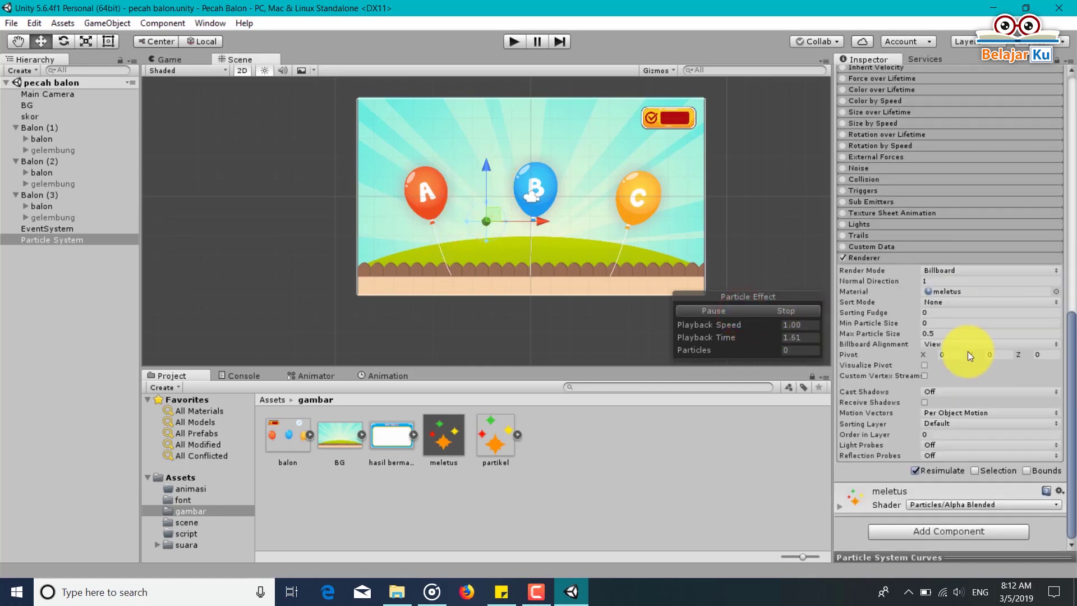
{"action": "scroll", "coordinate": [925, 361], "scroll_direction": "up", "scroll_amount": 5}
{"action": "scroll", "coordinate": [931, 225], "scroll_direction": "up", "scroll_amount": 5}
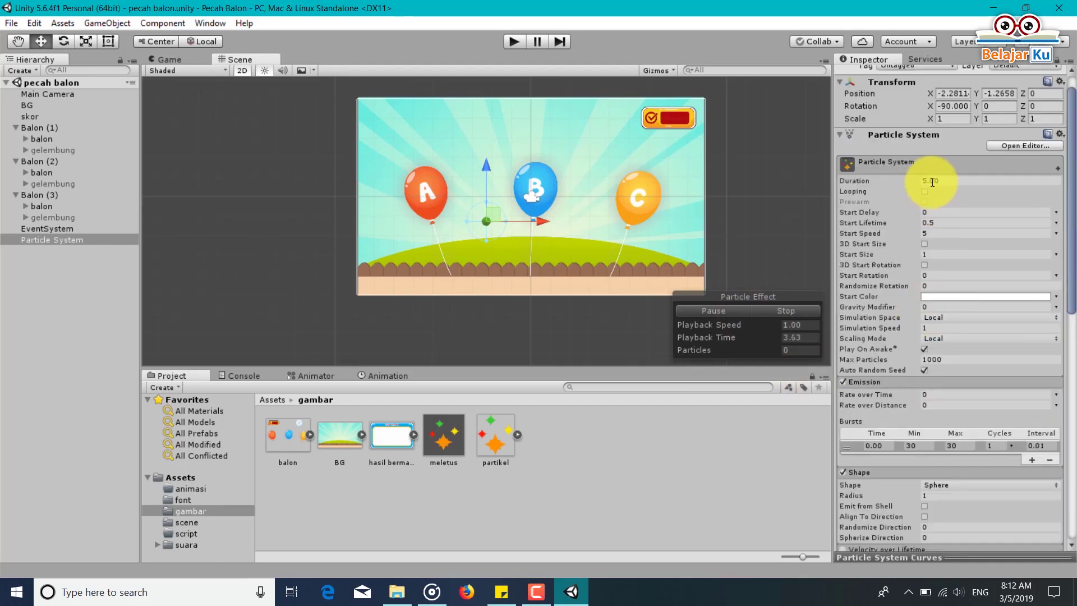
{"action": "left_click", "coordinate": [924, 178]}
{"action": "type", "text": "1"}
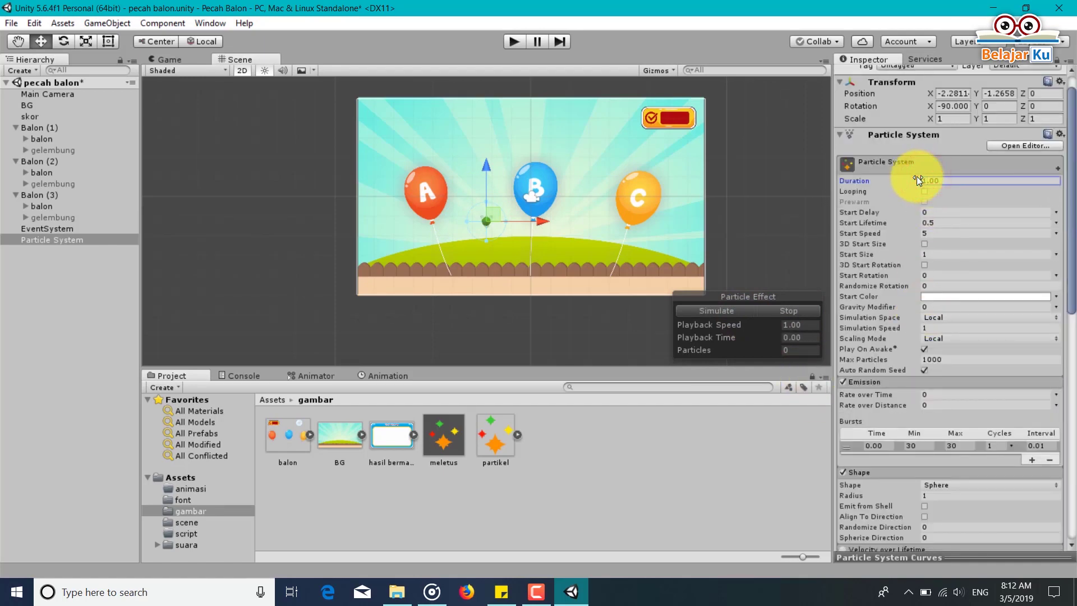
{"action": "scroll", "coordinate": [986, 253], "scroll_direction": "down", "scroll_amount": 5}
{"action": "scroll", "coordinate": [942, 271], "scroll_direction": "down", "scroll_amount": 10}
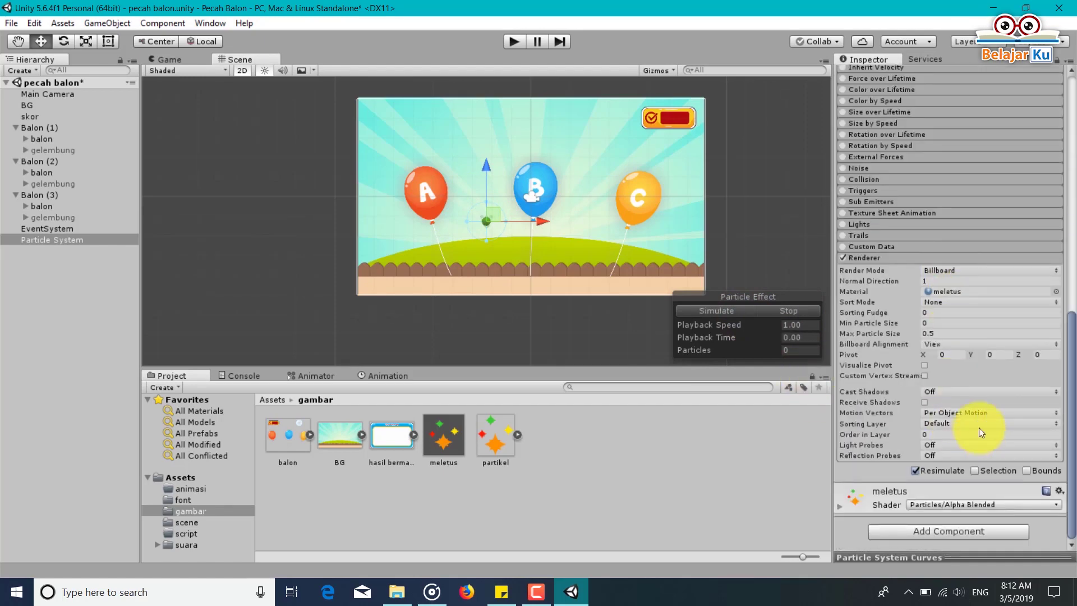
{"action": "scroll", "coordinate": [887, 263], "scroll_direction": "up", "scroll_amount": 3}
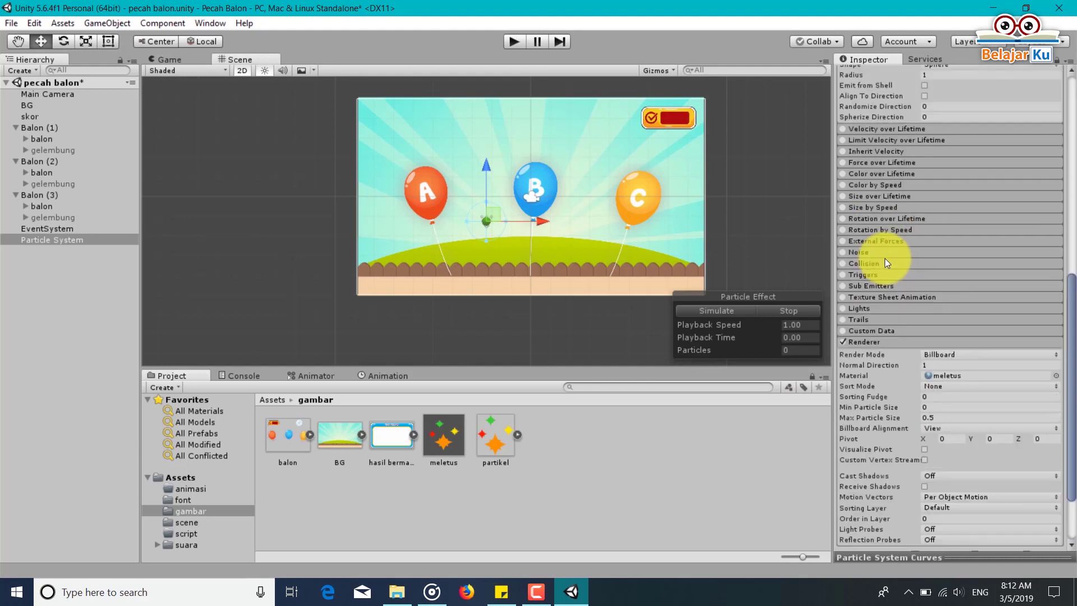
Enable Size over Lifetime with a curve falling from 1.0 to about 0.1, then preview the burst.
{"action": "left_click", "coordinate": [842, 195]}
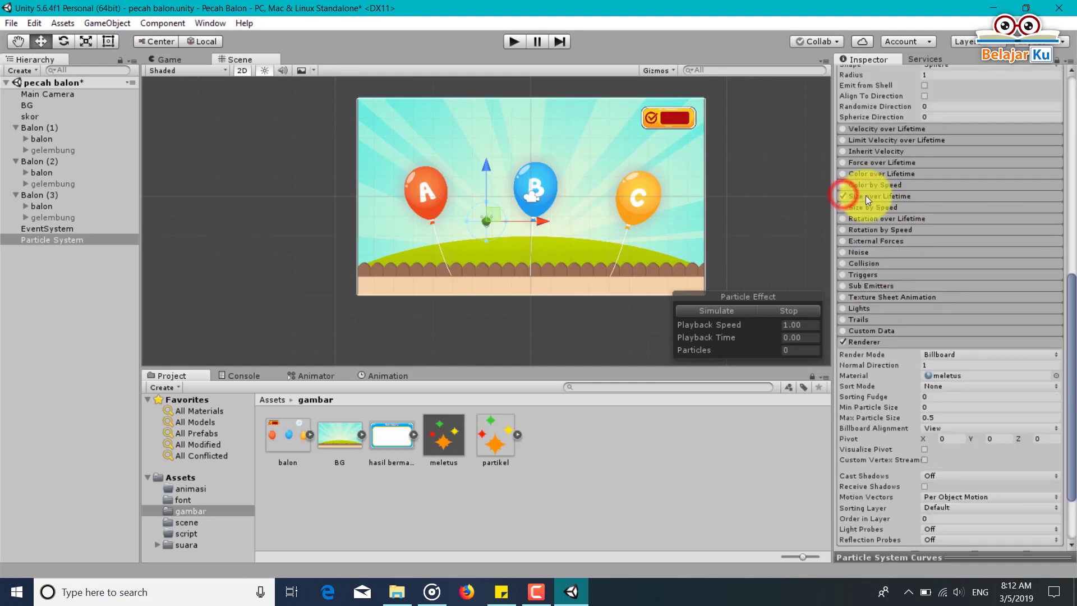
{"action": "left_click", "coordinate": [867, 196]}
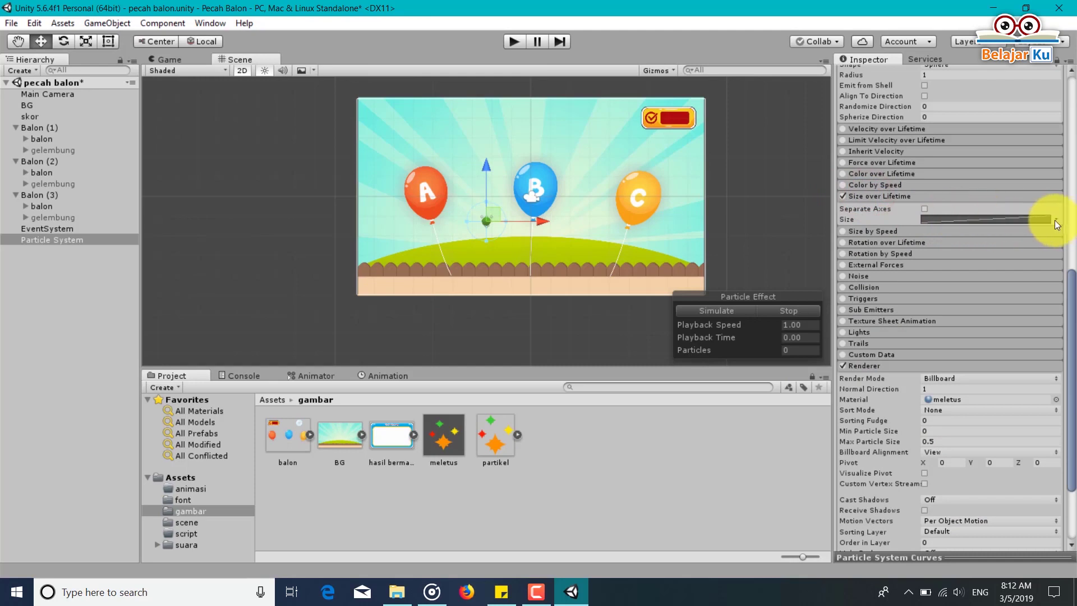
{"action": "left_click", "coordinate": [1035, 219]}
{"action": "left_click_drag", "start_coordinate": [955, 558], "coordinate": [961, 447]}
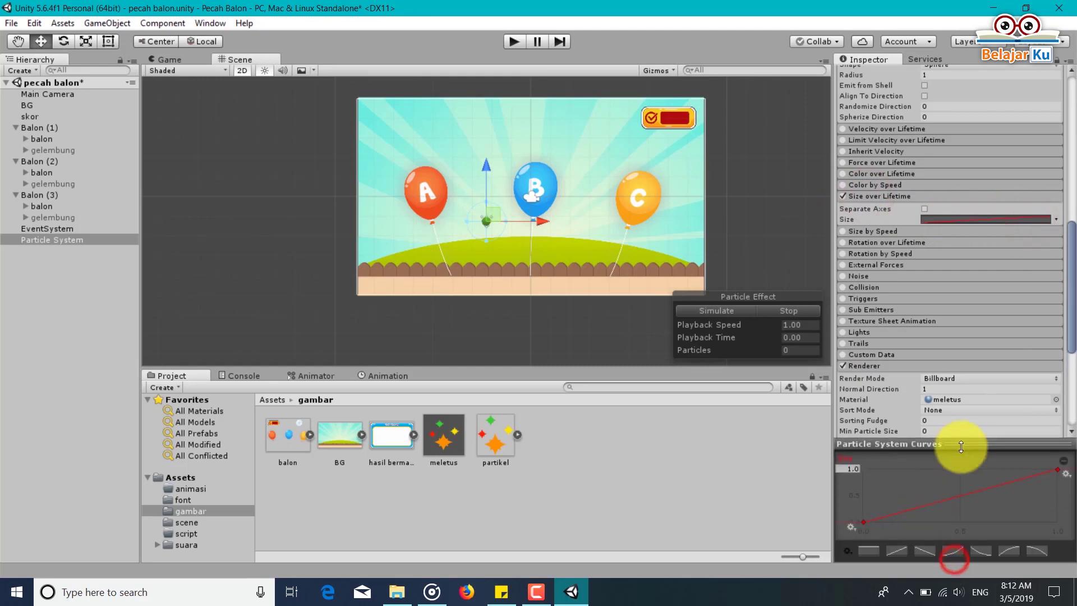
{"action": "left_click_drag", "start_coordinate": [865, 520], "coordinate": [864, 469]}
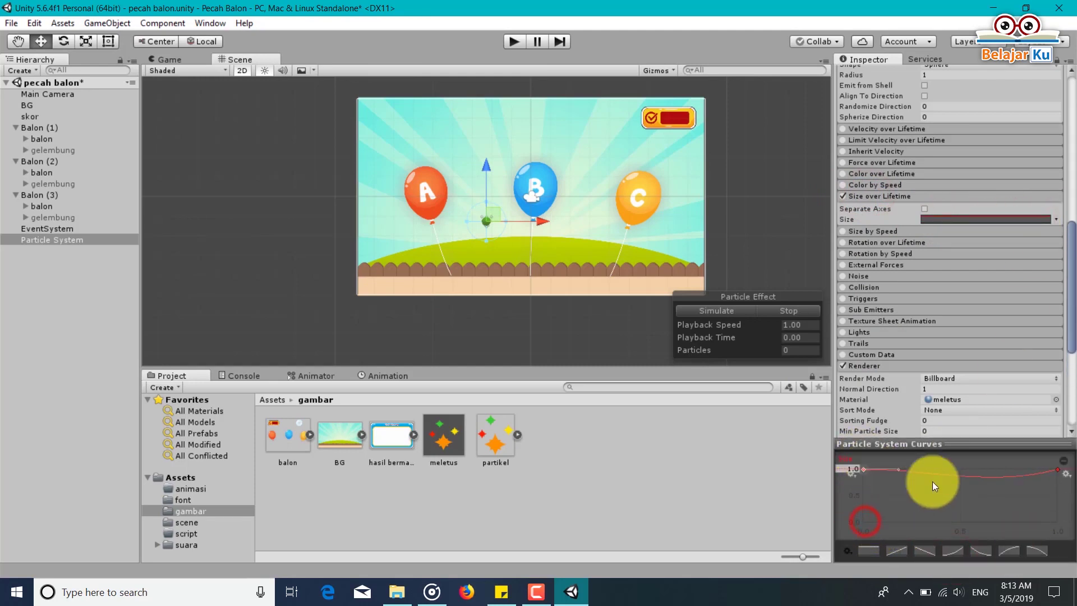
{"action": "mouse_move", "coordinate": [1058, 470]}
{"action": "left_mouse_down"}
{"action": "mouse_move", "coordinate": [1058, 514]}
{"action": "mouse_move", "coordinate": [1022, 512]}
{"action": "left_mouse_up"}
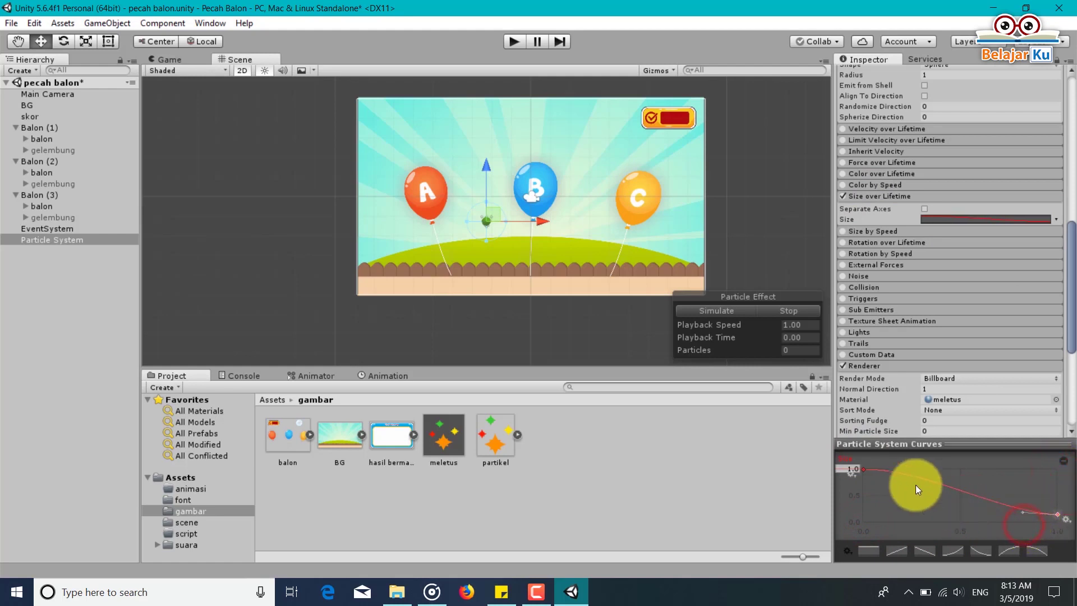
{"action": "left_click", "coordinate": [865, 470]}
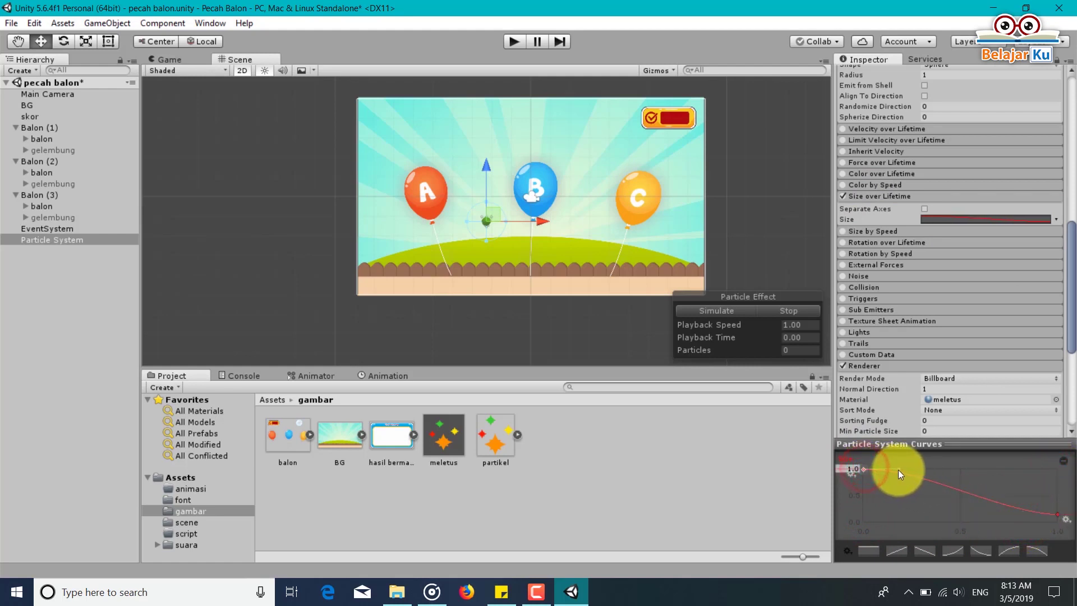
{"action": "left_click", "coordinate": [705, 312]}
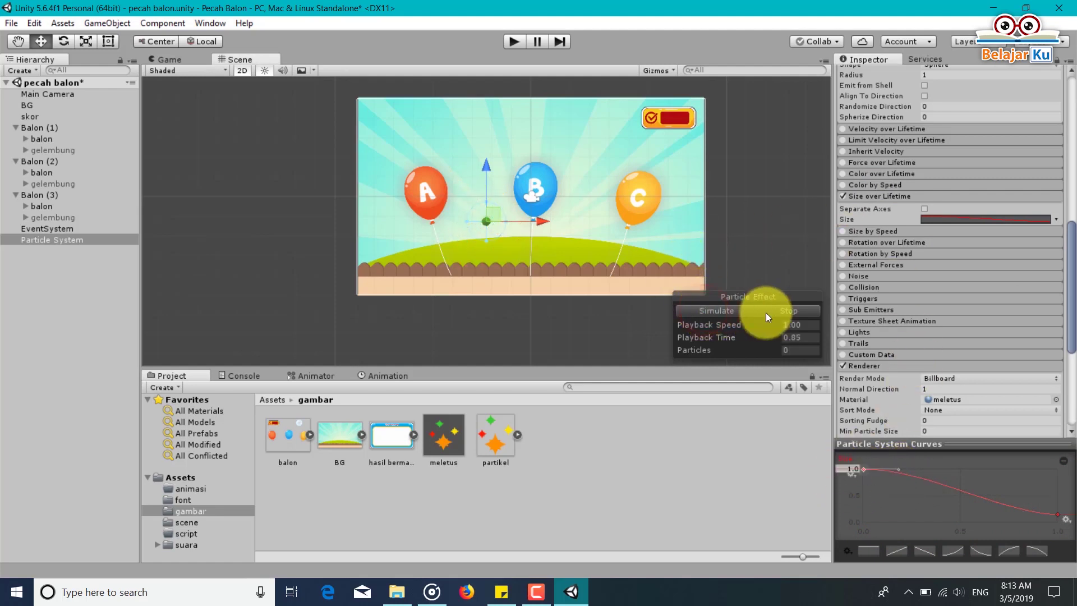
Dock the Scene view beside the Game view and preview the burst over the balloons.
{"action": "left_click", "coordinate": [737, 311]}
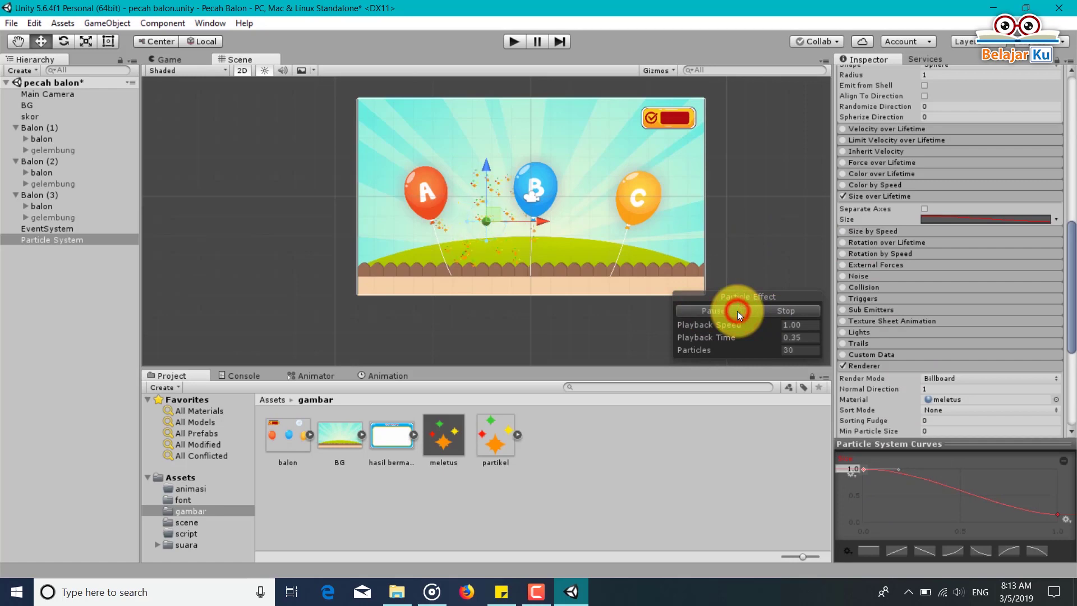
{"action": "left_click", "coordinate": [189, 60]}
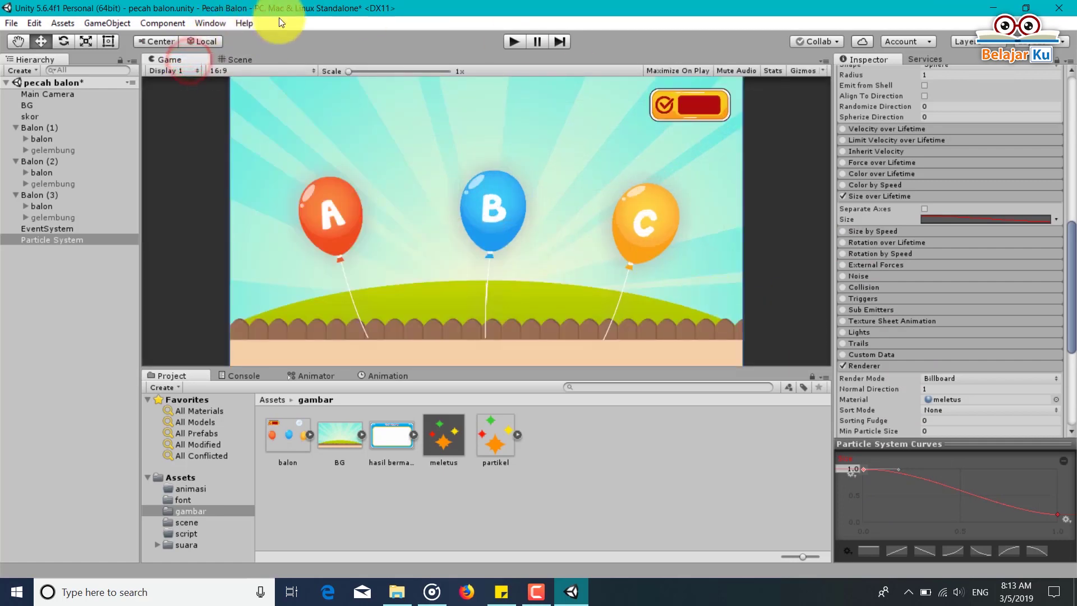
{"action": "mouse_move", "coordinate": [236, 59]}
{"action": "left_mouse_down"}
{"action": "mouse_move", "coordinate": [651, 211]}
{"action": "mouse_move", "coordinate": [601, 202]}
{"action": "left_mouse_up"}
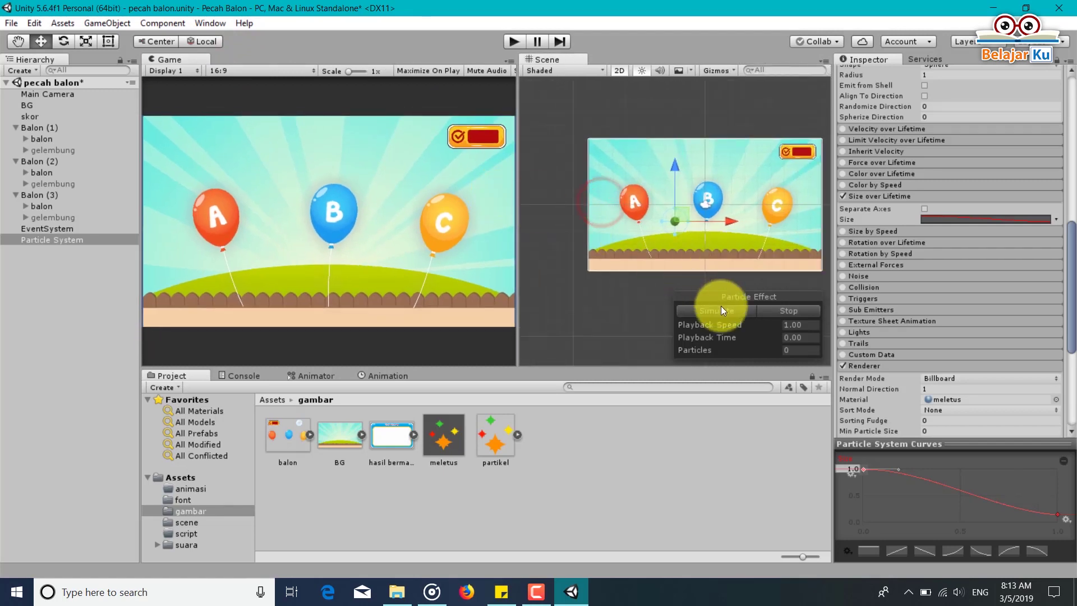
{"action": "left_click", "coordinate": [722, 308]}
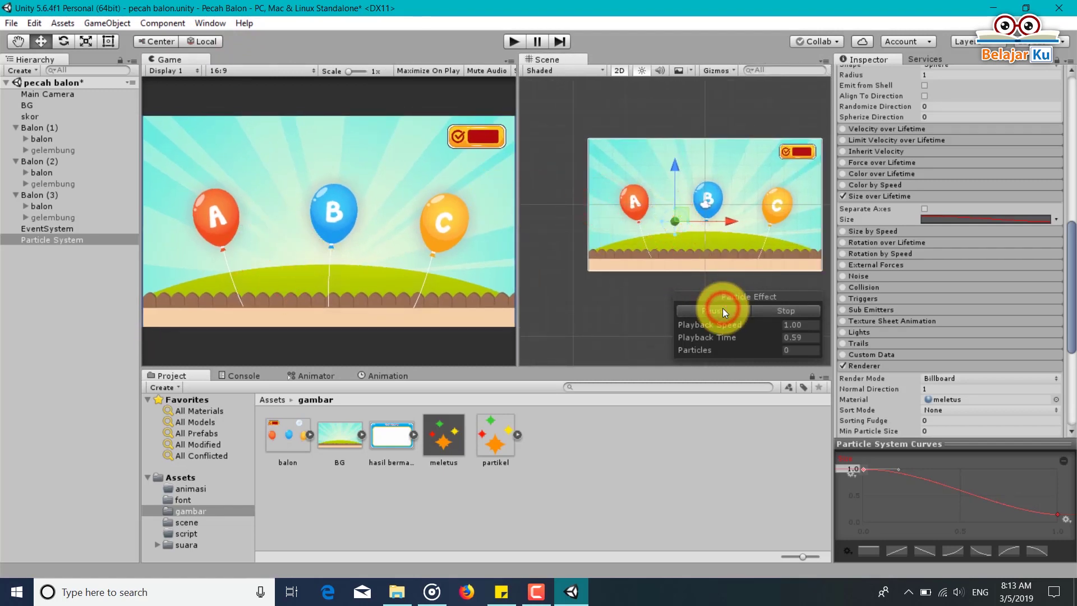
{"action": "left_click", "coordinate": [722, 308]}
{"action": "scroll", "coordinate": [909, 241], "scroll_direction": "up", "scroll_amount": 5}
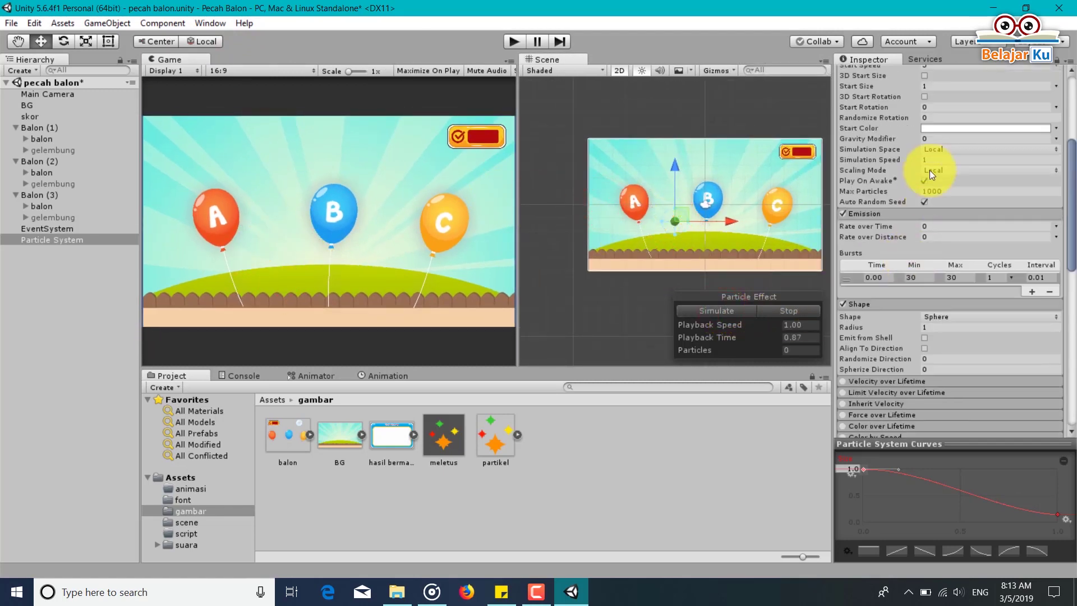
{"action": "scroll", "coordinate": [931, 177], "scroll_direction": "up", "scroll_amount": 5}
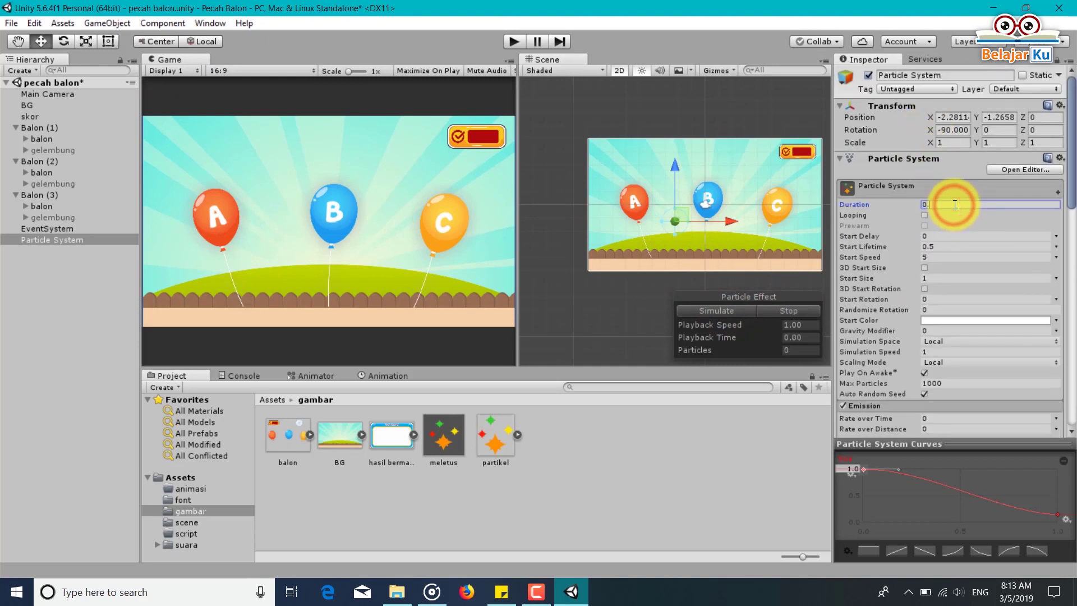
Set the particles' Start Lifetime to 0.4 and replay the burst several times.
{"action": "left_click", "coordinate": [720, 313]}
{"action": "scroll", "coordinate": [948, 264], "scroll_direction": "down", "scroll_amount": 2}
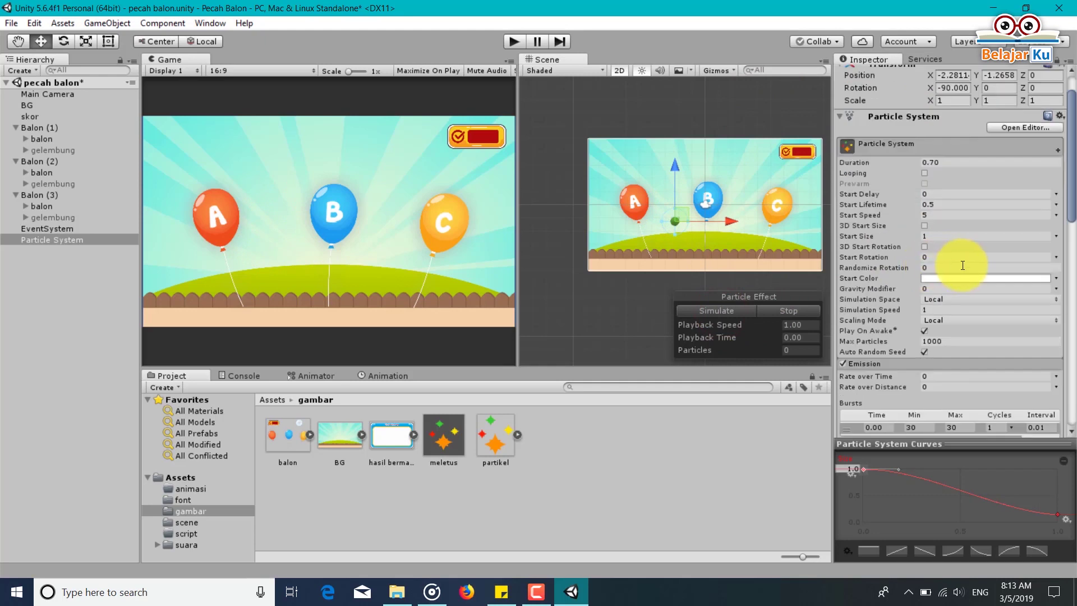
{"action": "left_click", "coordinate": [930, 202]}
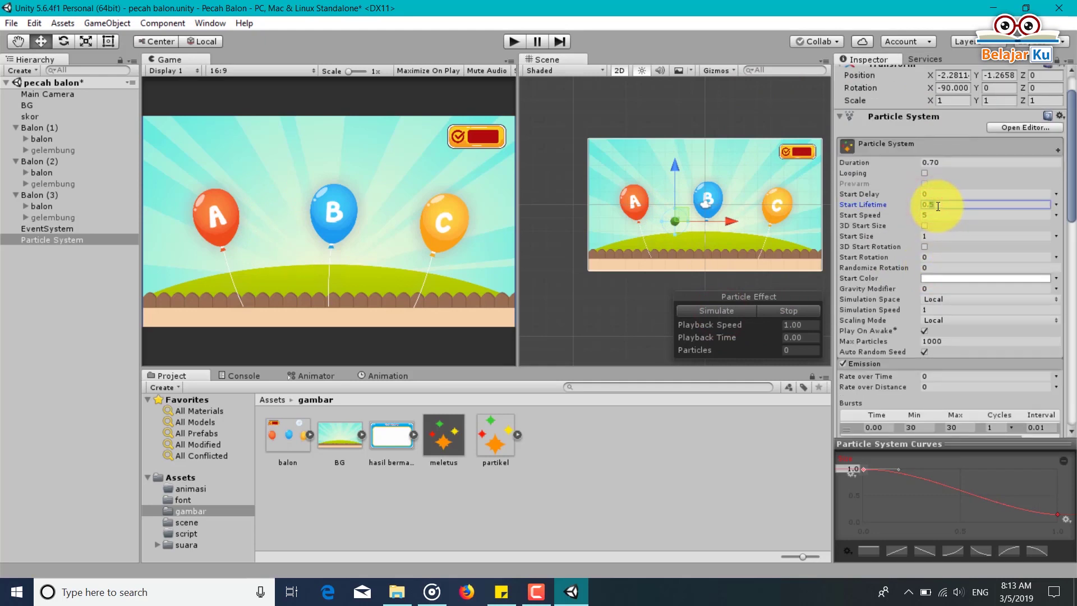
{"action": "type", "text": "0.4"}
{"action": "left_click", "coordinate": [739, 312]}
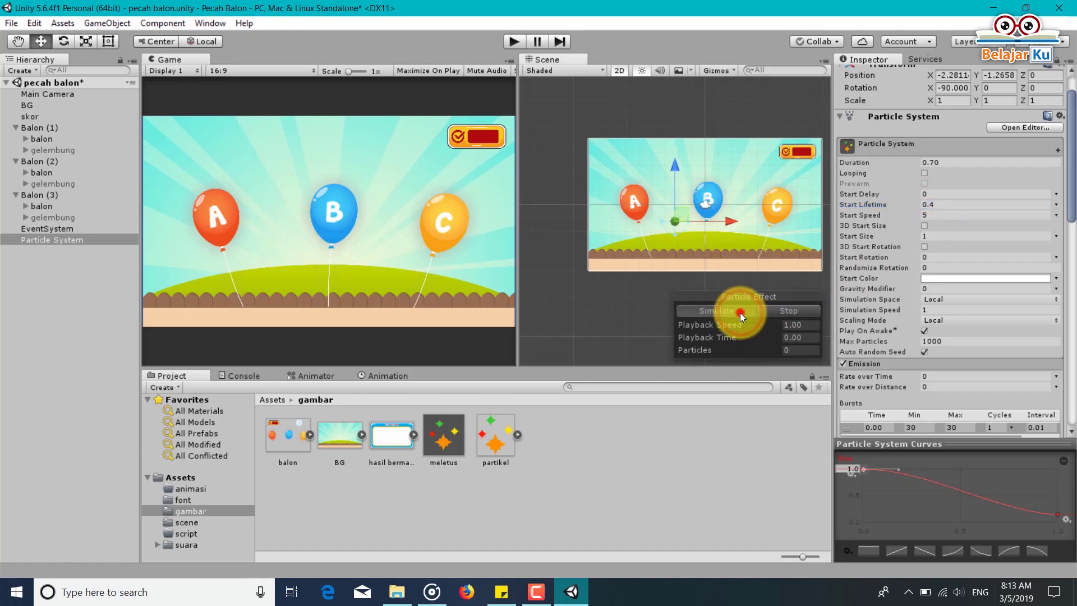
{"action": "left_click", "coordinate": [739, 312]}
{"action": "left_click", "coordinate": [740, 311]}
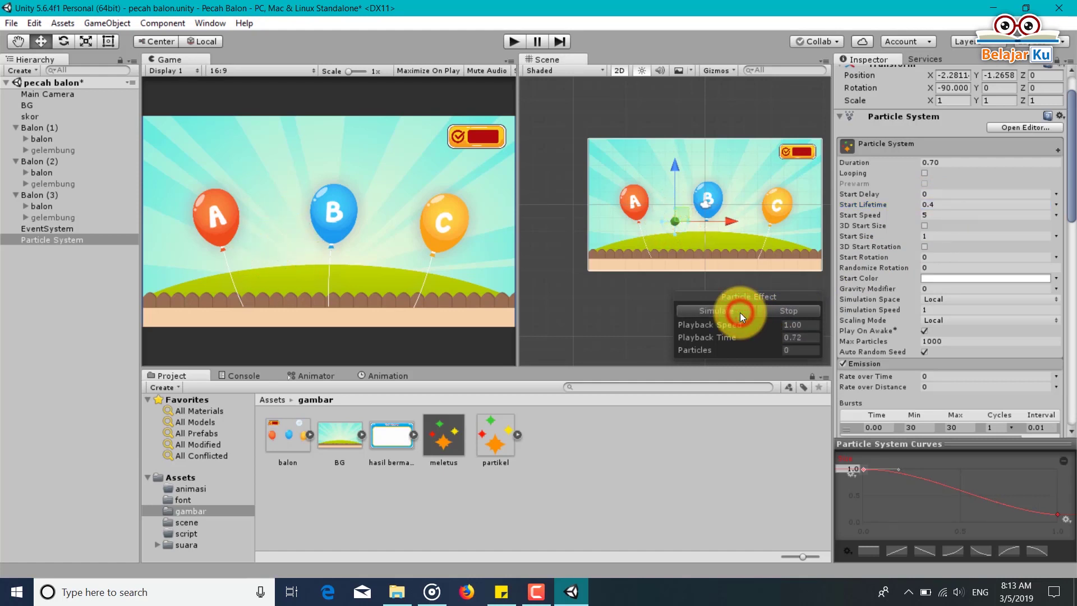
{"action": "left_click", "coordinate": [740, 312]}
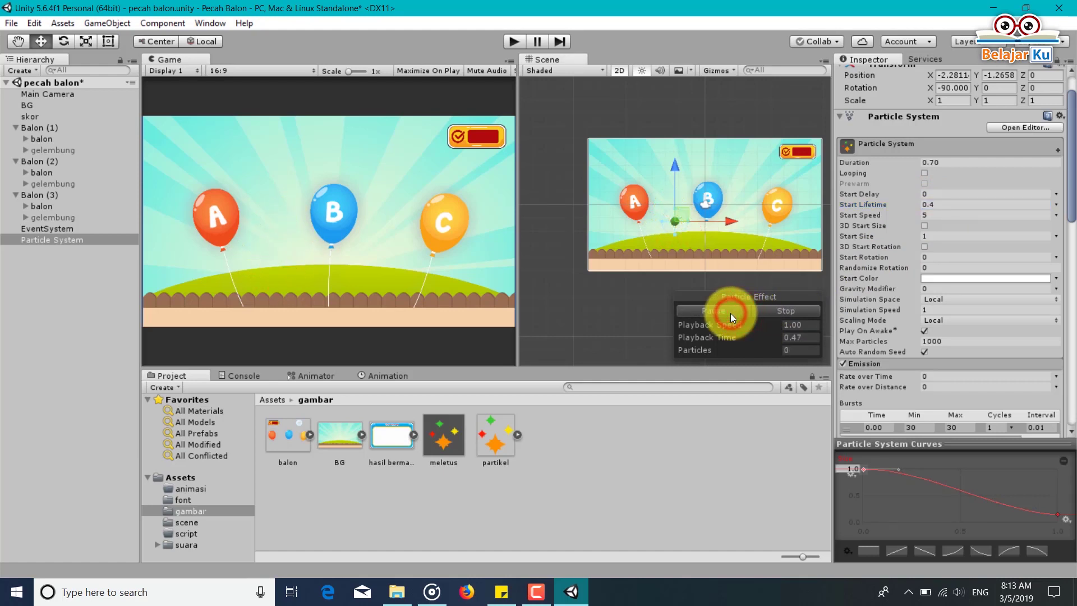
{"action": "left_click", "coordinate": [730, 313]}
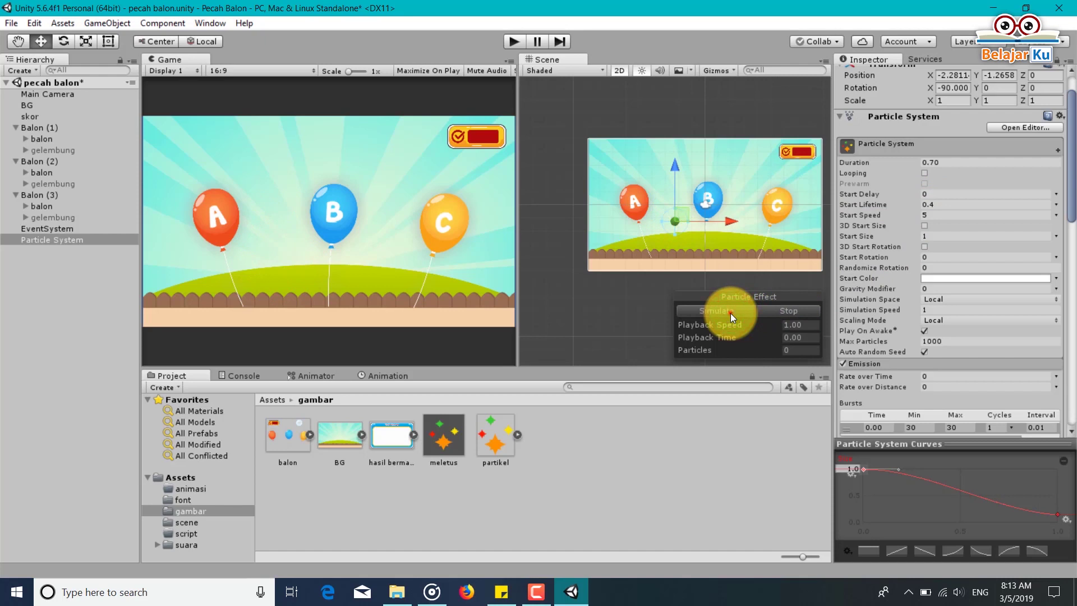
{"action": "left_click", "coordinate": [946, 100]}
{"action": "type", "text": "0.5"}
Set the Y scale to 0.8, preview the smaller burst, and save the scene.
{"action": "key", "text": "Tab"}
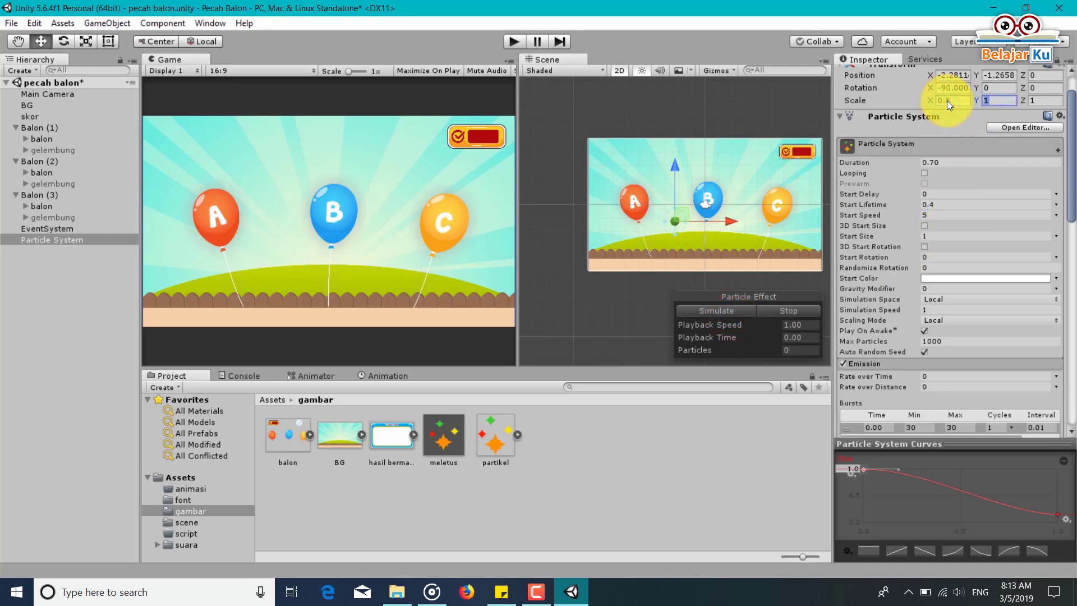
{"action": "type", "text": "0.8"}
{"action": "key", "text": "Tab"}
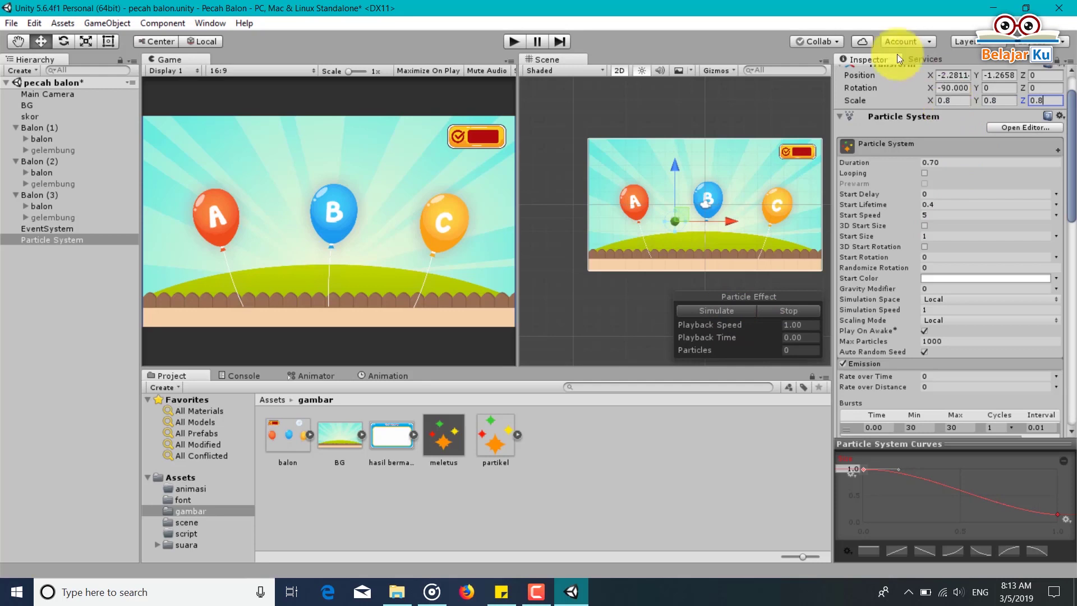
{"action": "left_click", "coordinate": [709, 312]}
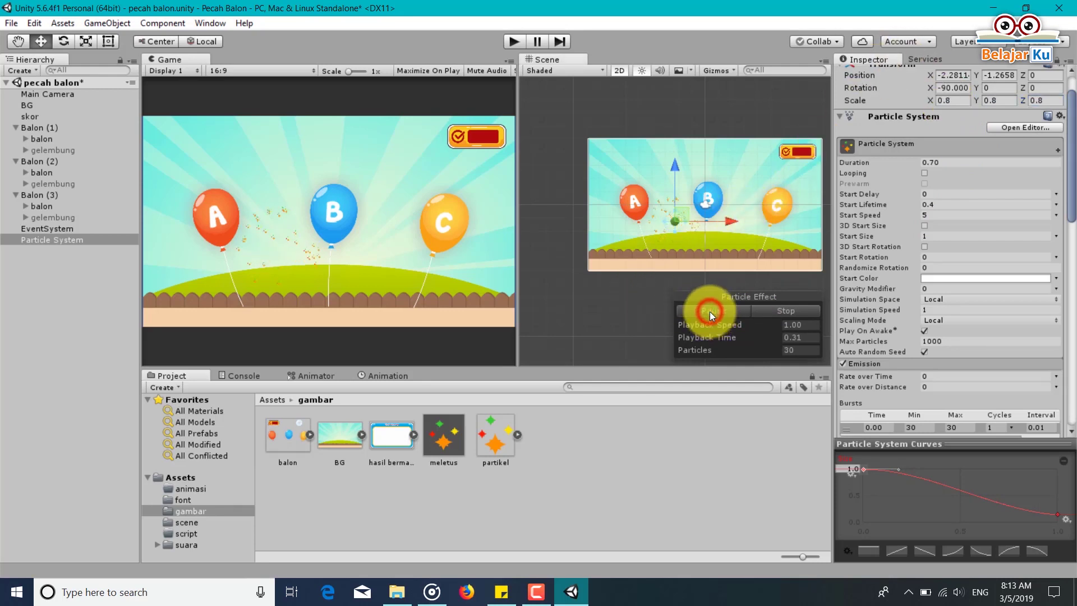
{"action": "left_click", "coordinate": [709, 312]}
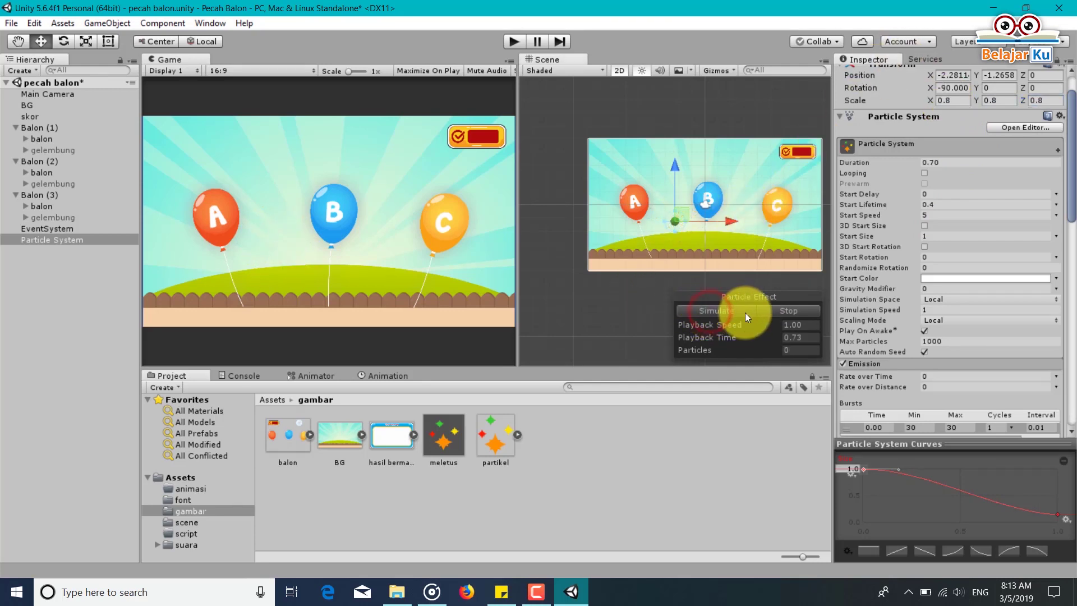
{"action": "left_click", "coordinate": [735, 313]}
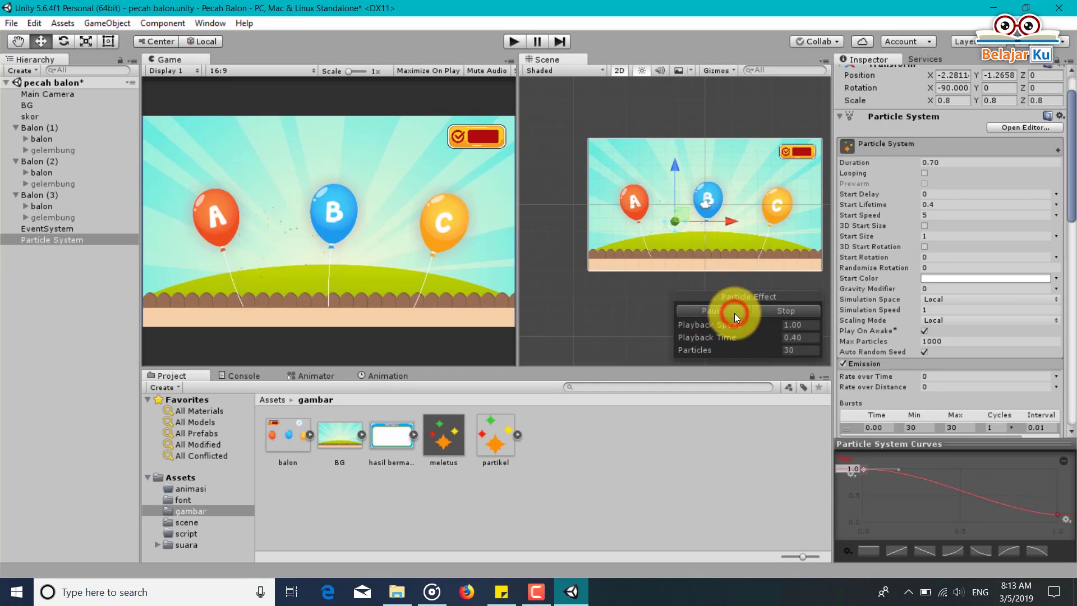
{"action": "key", "text": "ctrl+s"}
Set the Transform Scale X, Y and Z to 0.9, preview the burst, and save.
{"action": "scroll", "coordinate": [897, 274], "scroll_direction": "up", "scroll_amount": 2}
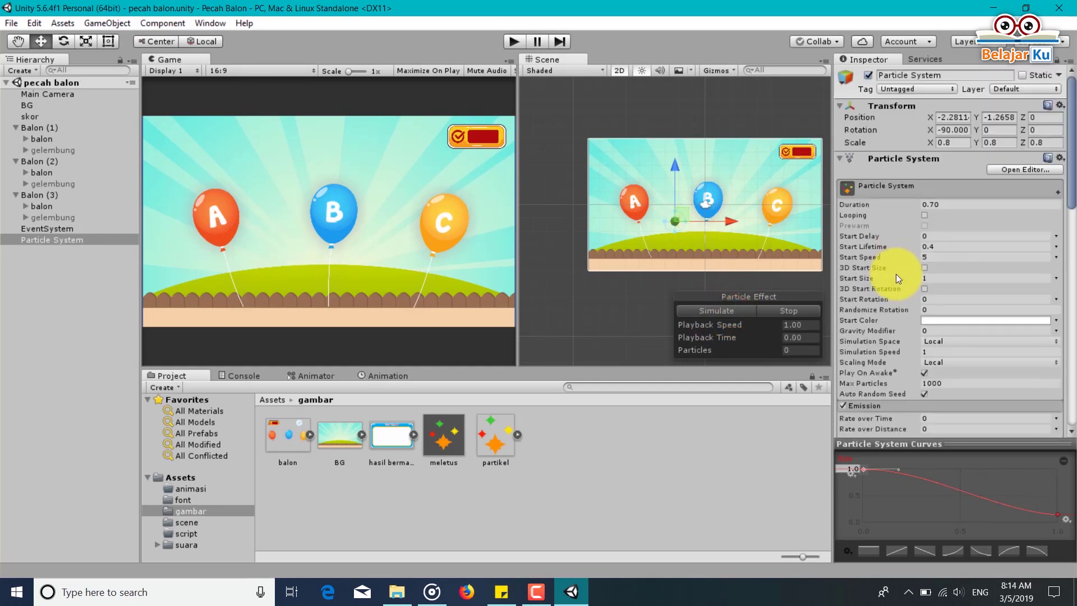
{"action": "left_click", "coordinate": [952, 143]}
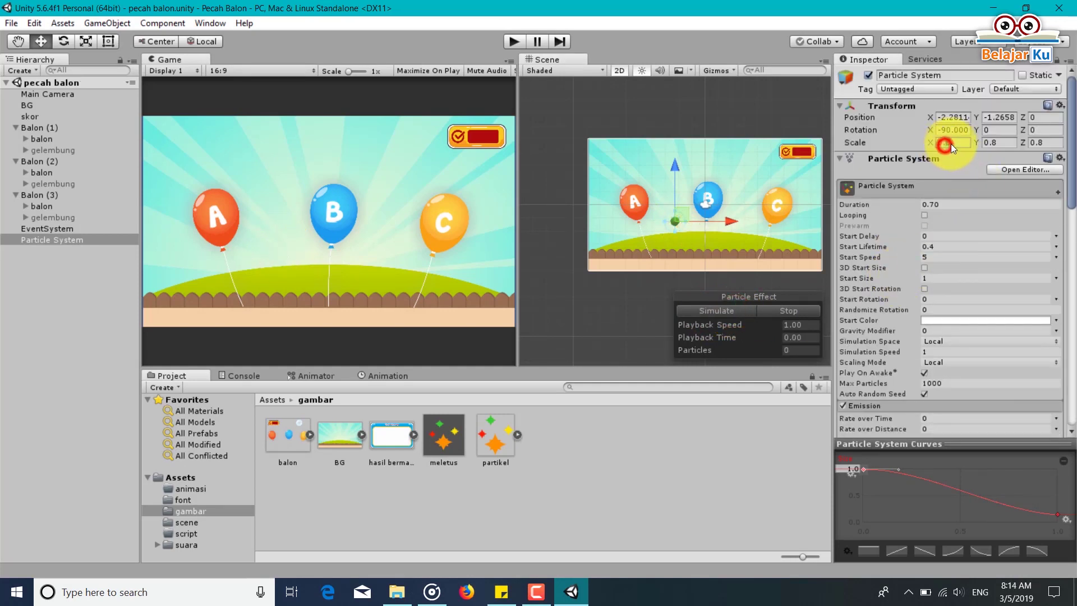
{"action": "type", "text": "0.9"}
{"action": "left_click", "coordinate": [999, 142]}
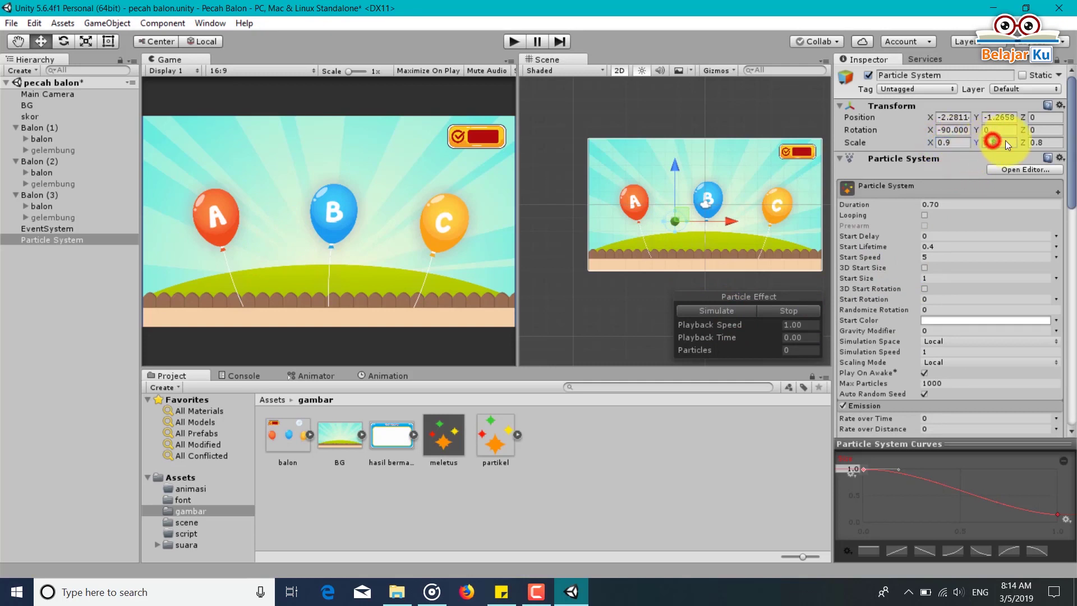
{"action": "type", "text": "0.9"}
{"action": "left_click", "coordinate": [1039, 142]}
{"action": "type", "text": "0.9"}
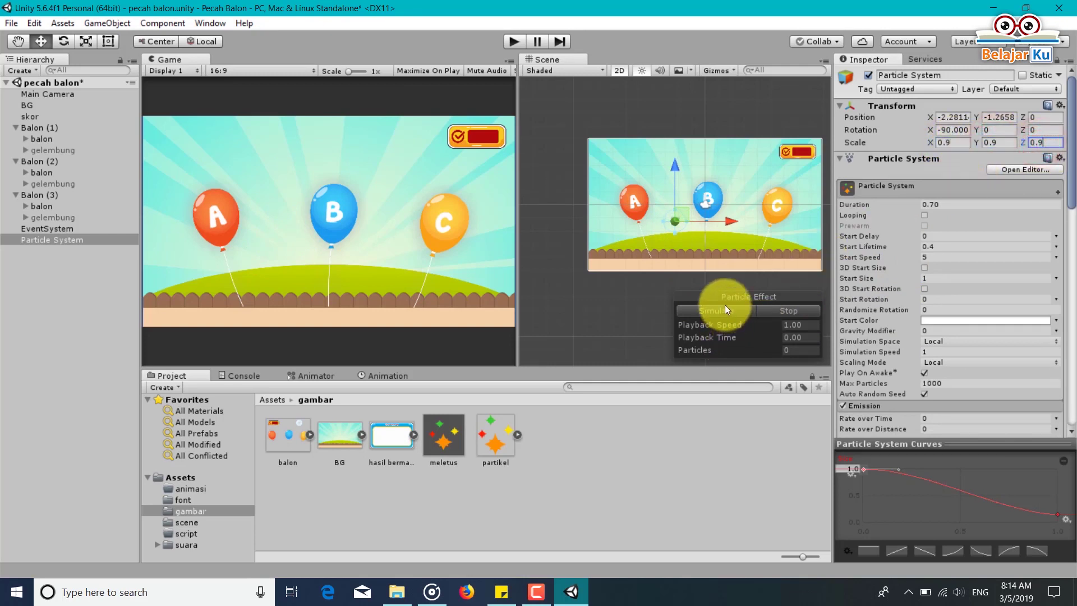
{"action": "left_click", "coordinate": [725, 308]}
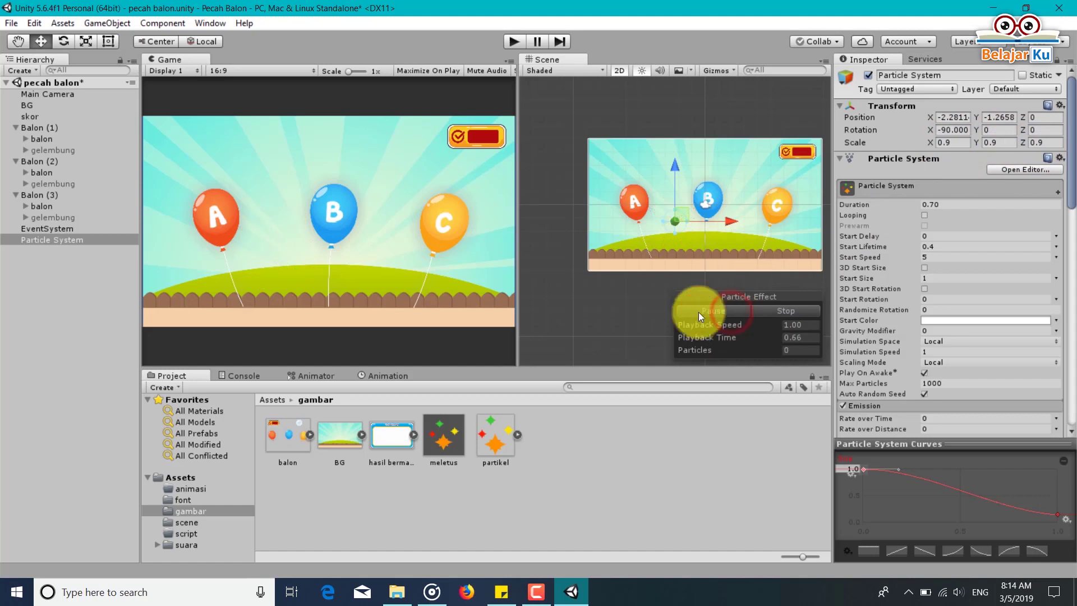
{"action": "key", "text": "ctrl+s"}
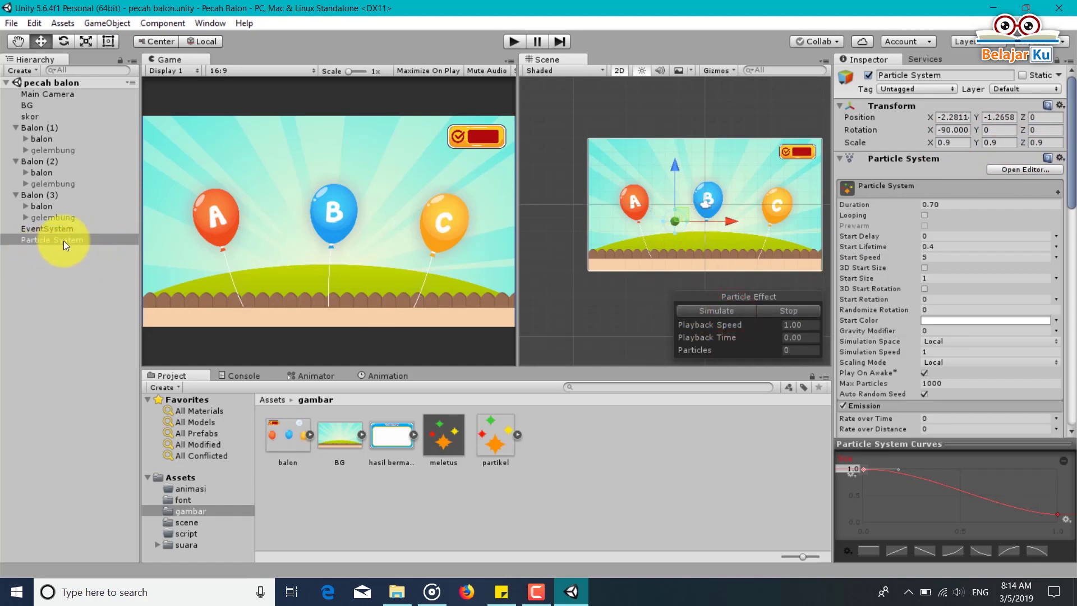
Rename the effect 'meletus', parent it to Balon (1), and move it onto balloon A.
{"action": "left_click", "coordinate": [58, 240]}
{"action": "type", "text": "melet"}
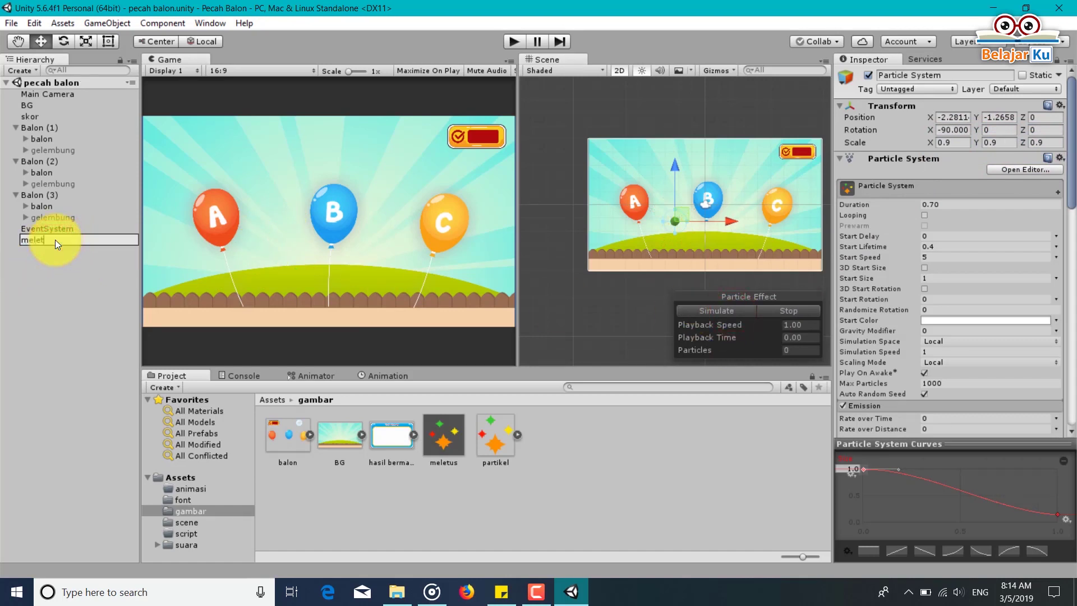
{"action": "type", "text": "us"}
{"action": "key", "text": "Return"}
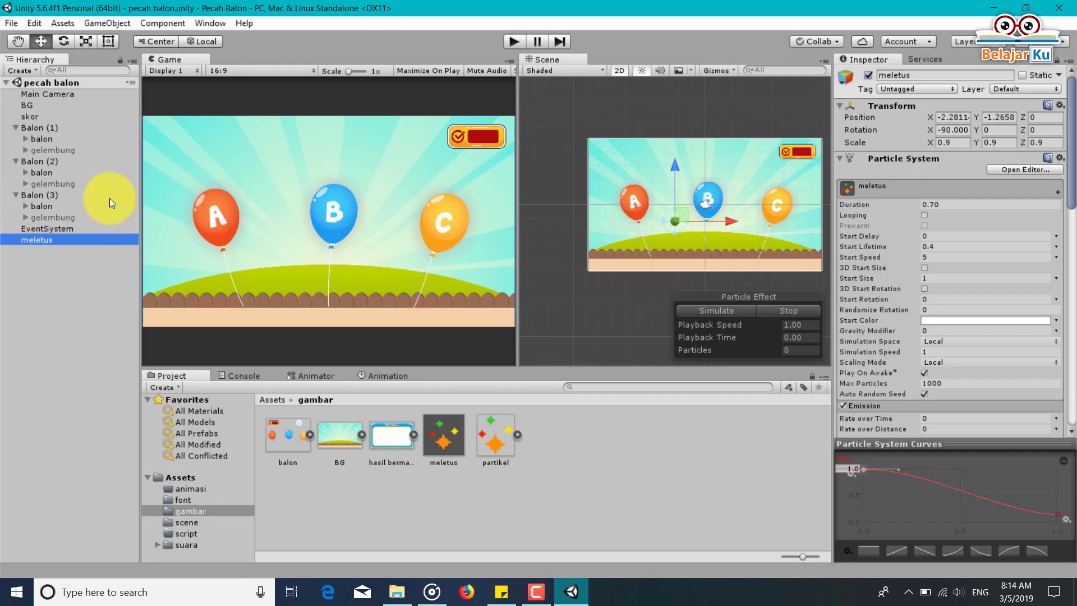
{"action": "left_click_drag", "start_coordinate": [34, 242], "coordinate": [48, 128]}
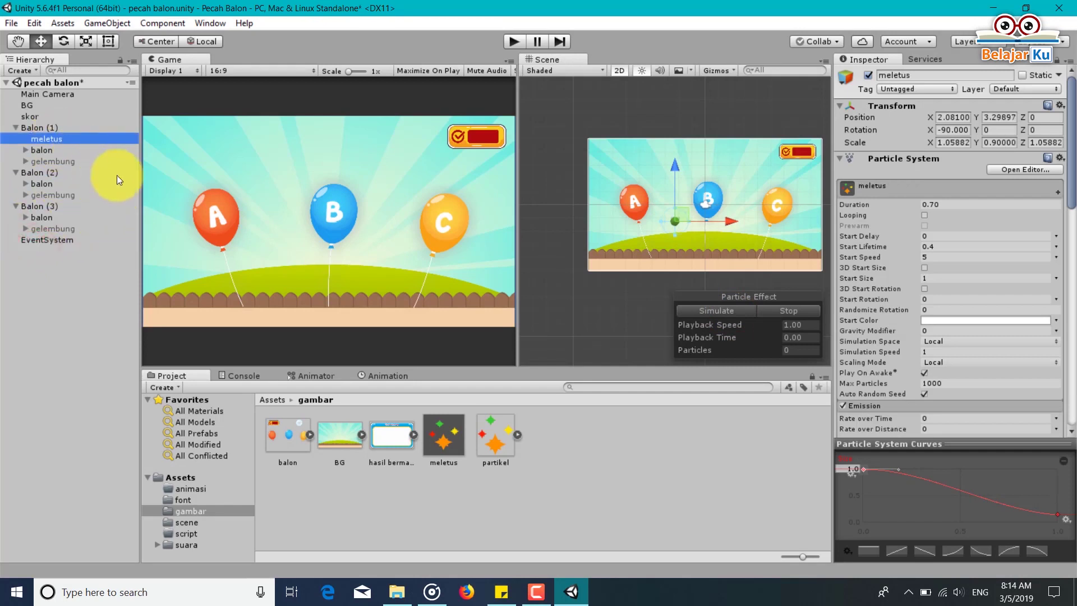
{"action": "left_click_drag", "start_coordinate": [680, 216], "coordinate": [646, 197]}
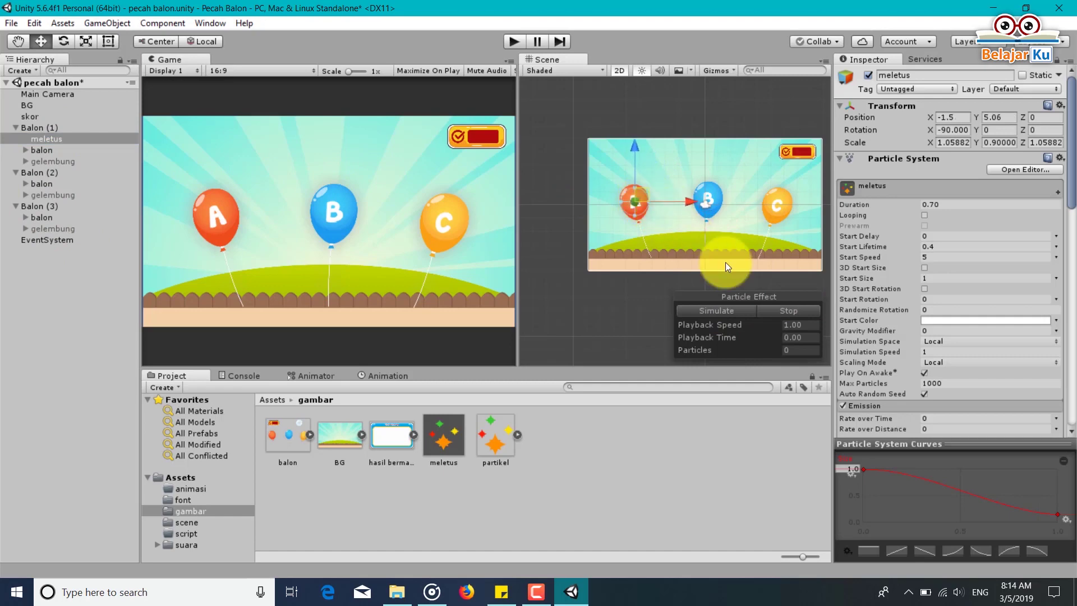
{"action": "left_click", "coordinate": [710, 311]}
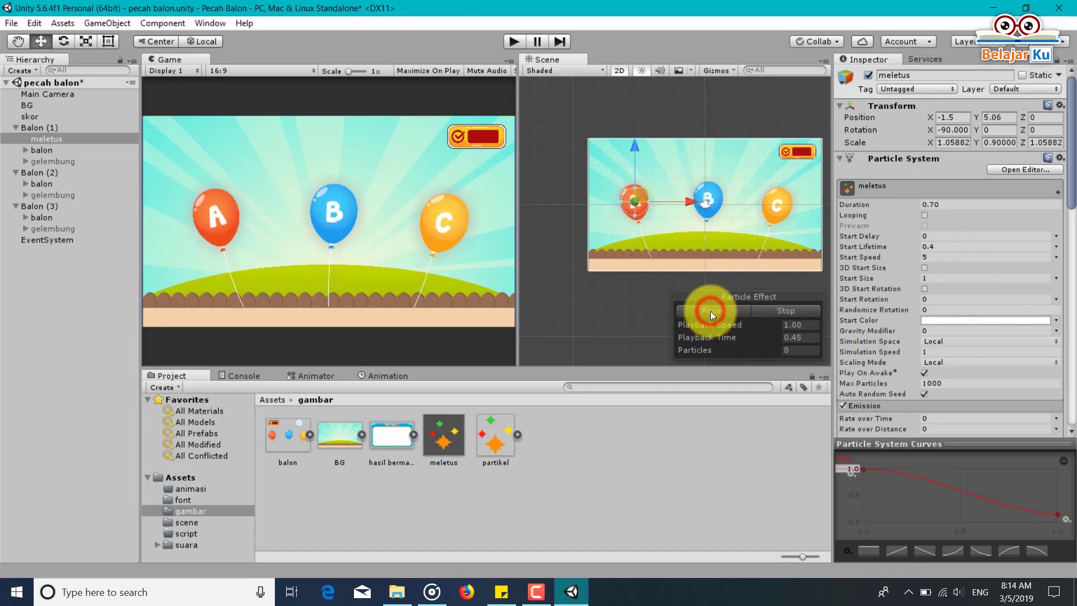
Set meletus's Order in Layer to 1 so it draws in front, then preview.
{"action": "scroll", "coordinate": [976, 233], "scroll_direction": "down", "scroll_amount": 10}
{"action": "scroll", "coordinate": [969, 258], "scroll_direction": "down", "scroll_amount": 5}
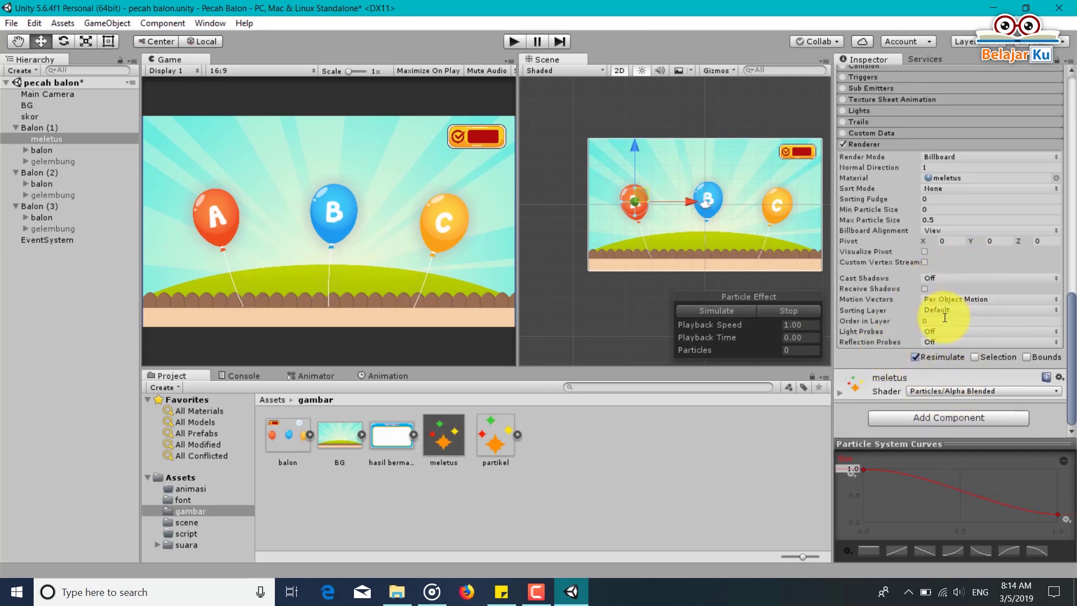
{"action": "left_click", "coordinate": [943, 321]}
{"action": "type", "text": "1"}
{"action": "left_click", "coordinate": [729, 310]}
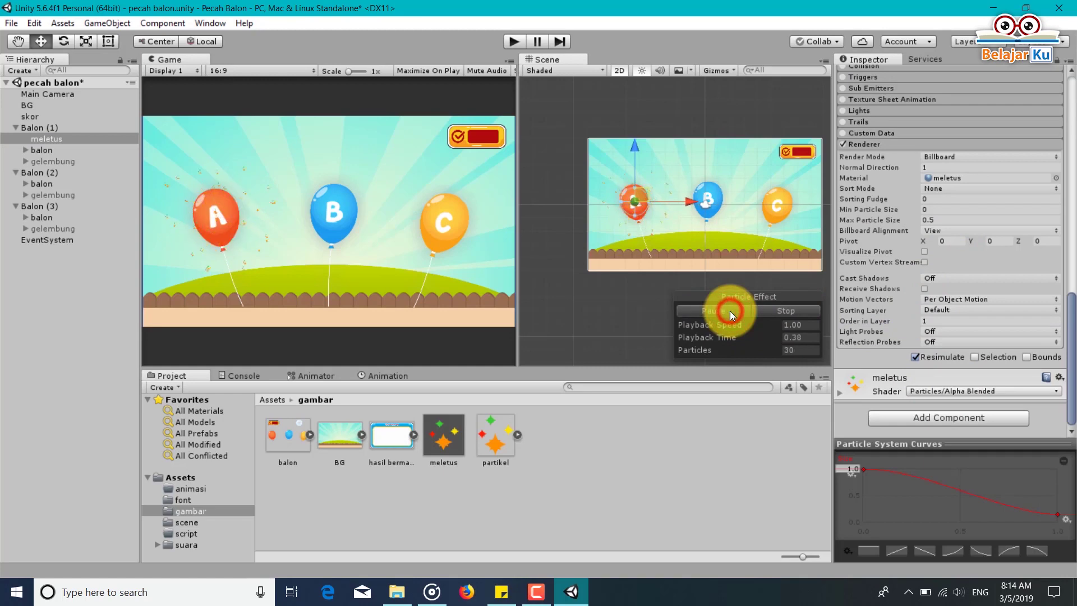
Set meletus's scale to 0.9 on X, Y and Z, replay the burst, and save.
{"action": "scroll", "coordinate": [1012, 228], "scroll_direction": "up", "scroll_amount": 10}
{"action": "scroll", "coordinate": [1012, 228], "scroll_direction": "up", "scroll_amount": 5}
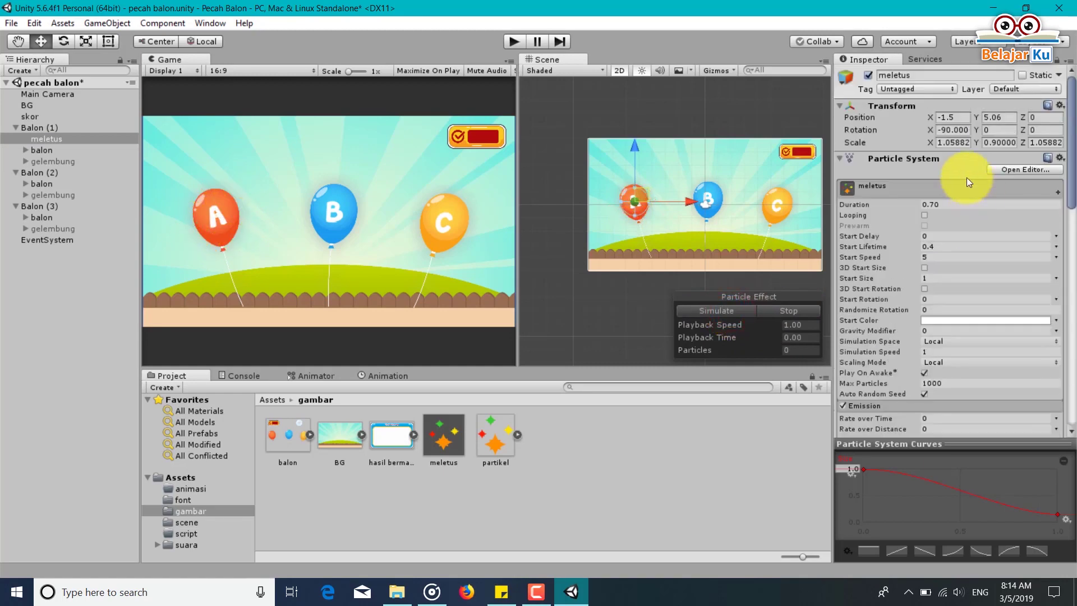
{"action": "left_click", "coordinate": [958, 143]}
{"action": "type", "text": "0.9"}
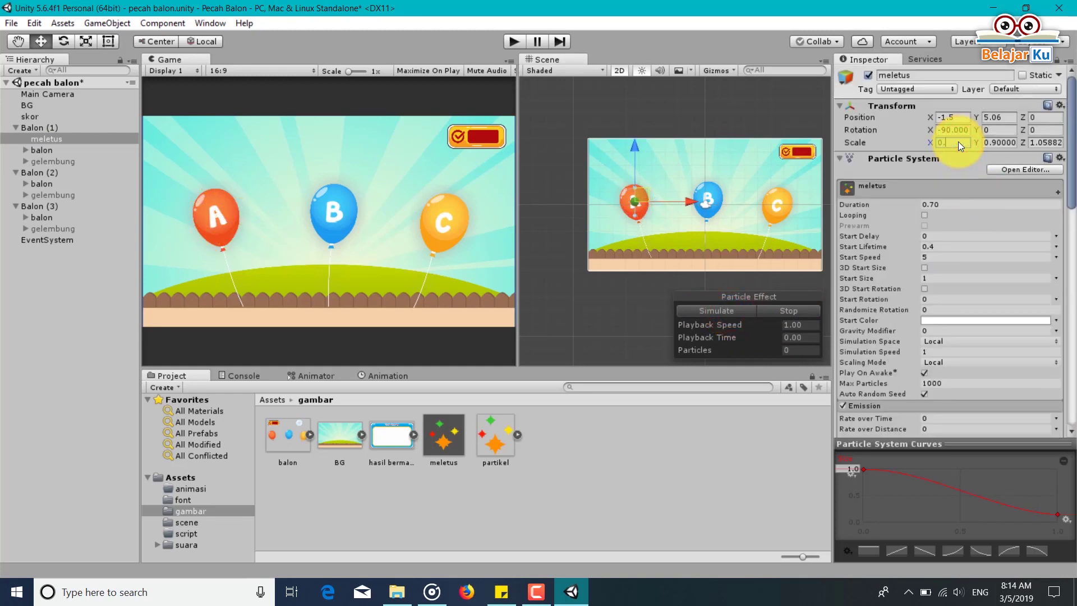
{"action": "key", "text": "Tab"}
{"action": "type", "text": "0.9"}
{"action": "key", "text": "Tab"}
{"action": "type", "text": "0.9"}
{"action": "left_click", "coordinate": [722, 311]}
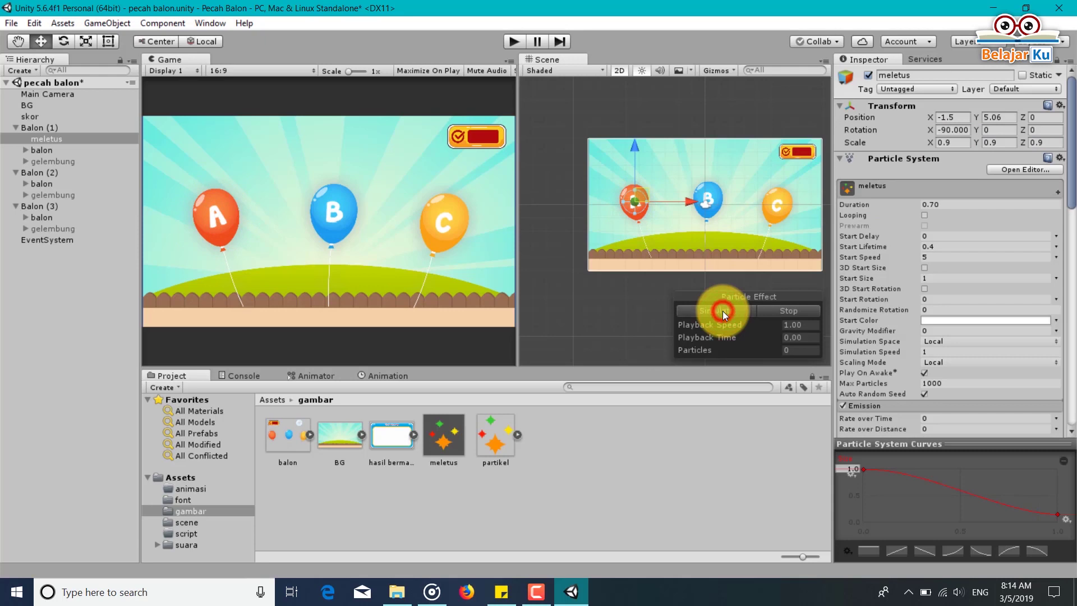
{"action": "left_click", "coordinate": [722, 311]}
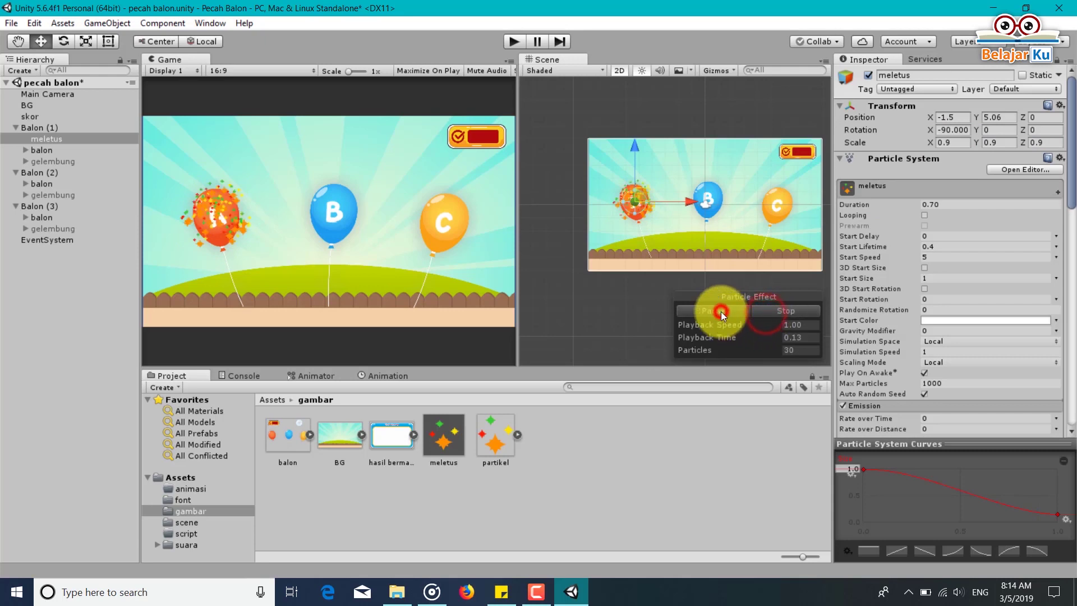
{"action": "left_click", "coordinate": [721, 312]}
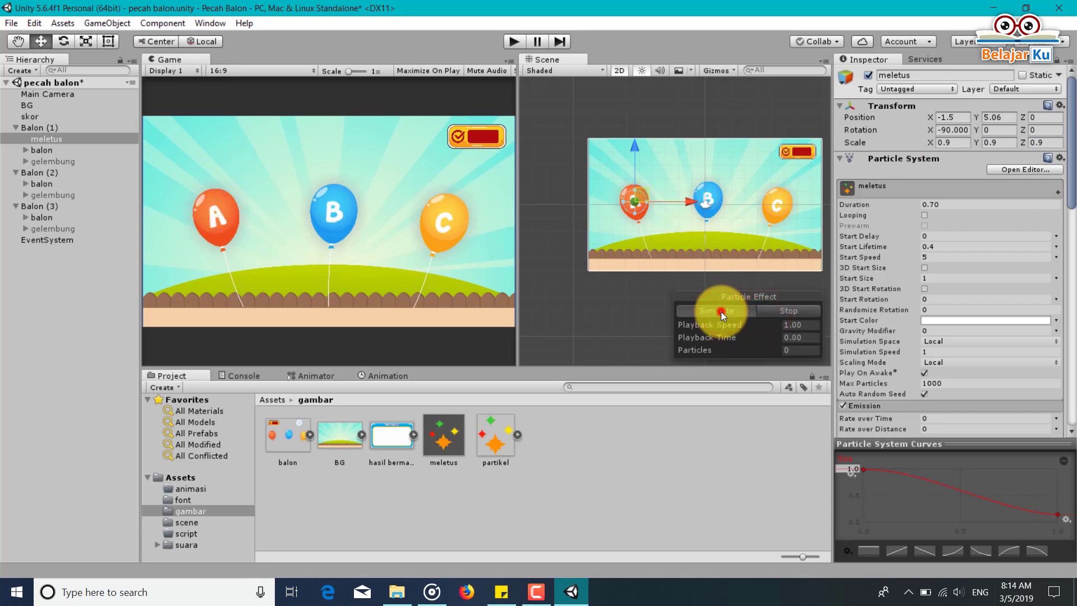
{"action": "key", "text": "ctrl+s"}
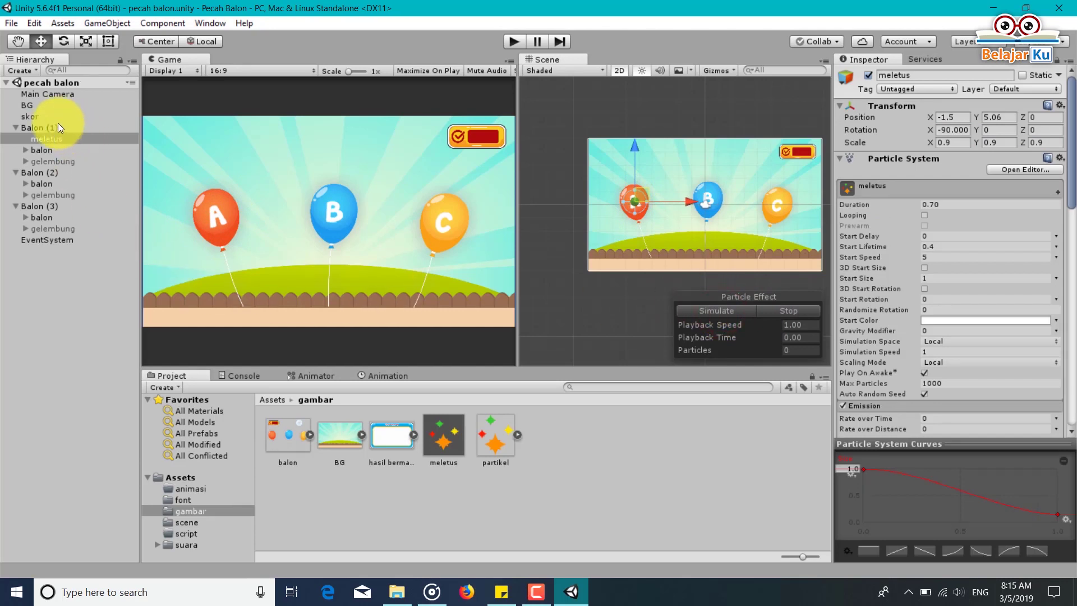
{"action": "left_click", "coordinate": [58, 138]}
{"action": "key", "text": "ctrl+d"}
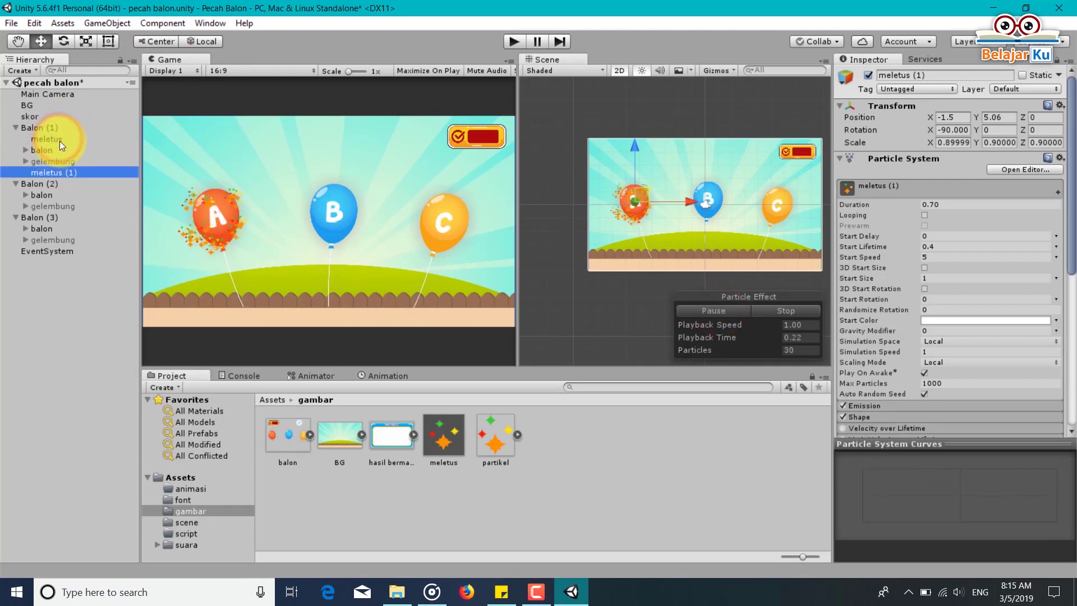
{"action": "left_click_drag", "start_coordinate": [63, 173], "coordinate": [66, 226]}
{"action": "key", "text": "ctrl+d"}
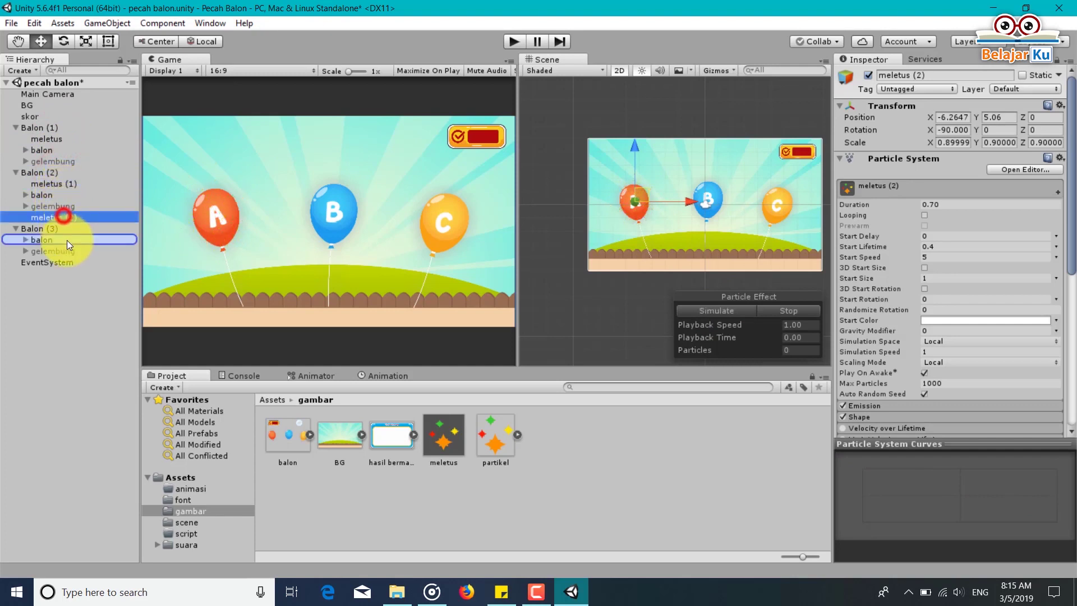
{"action": "left_click", "coordinate": [56, 183], "text": "ctrl"}
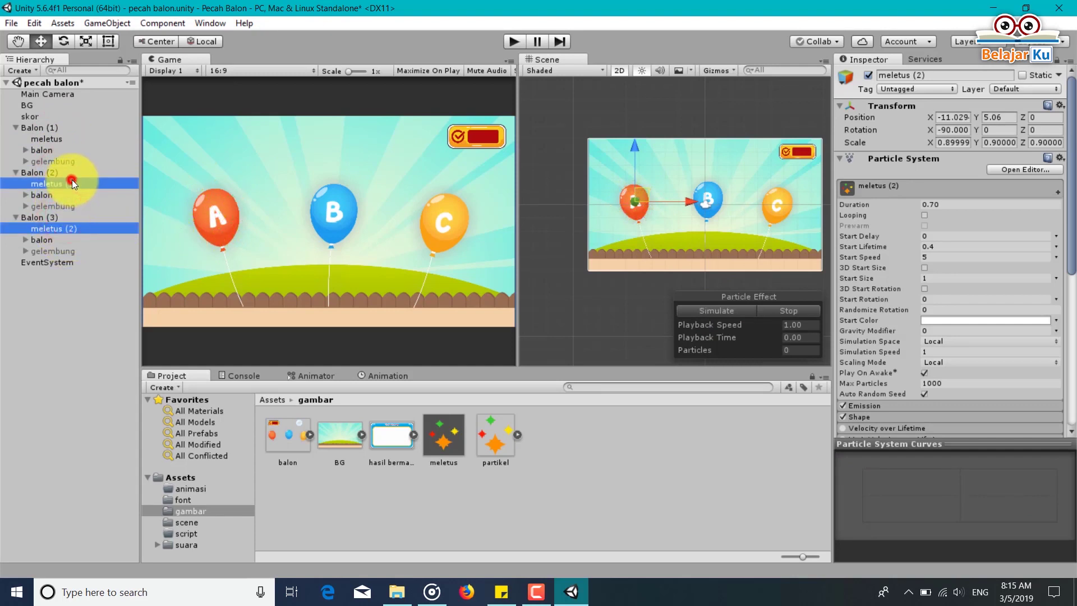
{"action": "left_click", "coordinate": [884, 79]}
{"action": "type", "text": "meletus"}
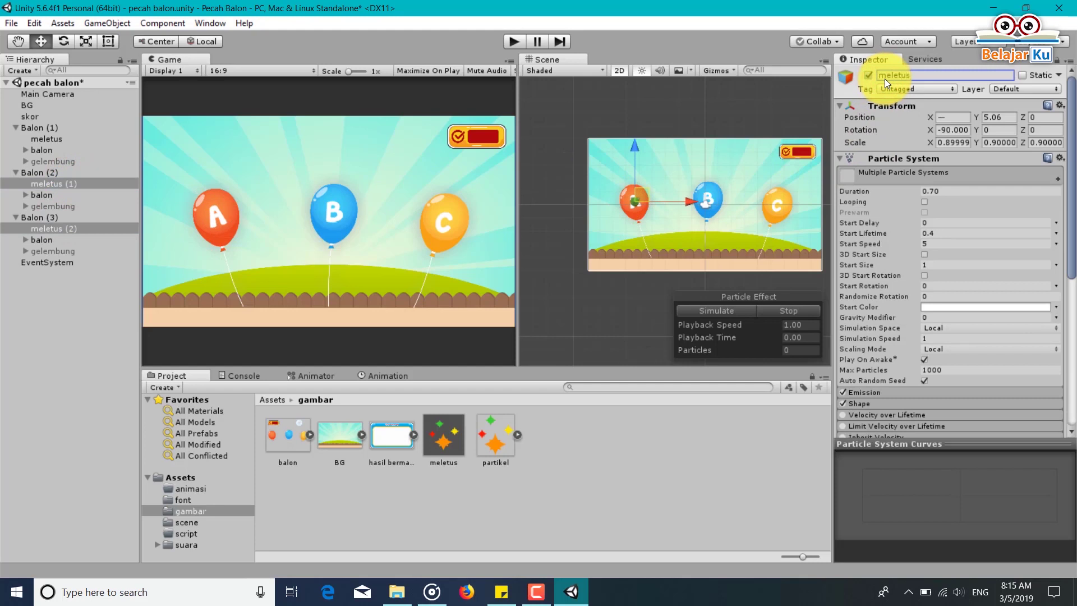
{"action": "left_click", "coordinate": [63, 183]}
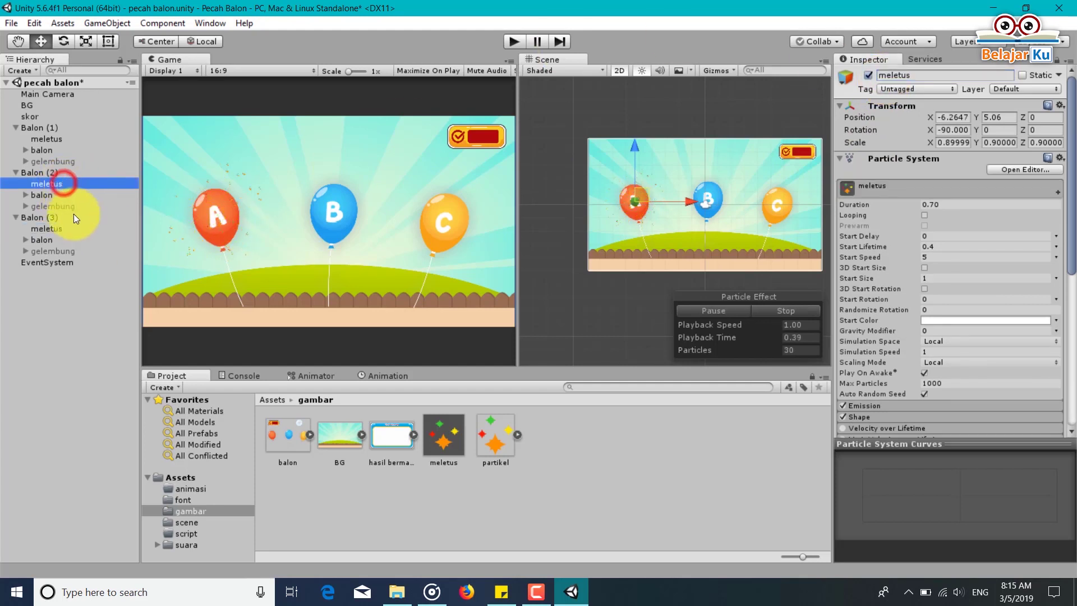
{"action": "left_click_drag", "start_coordinate": [696, 200], "coordinate": [768, 197]}
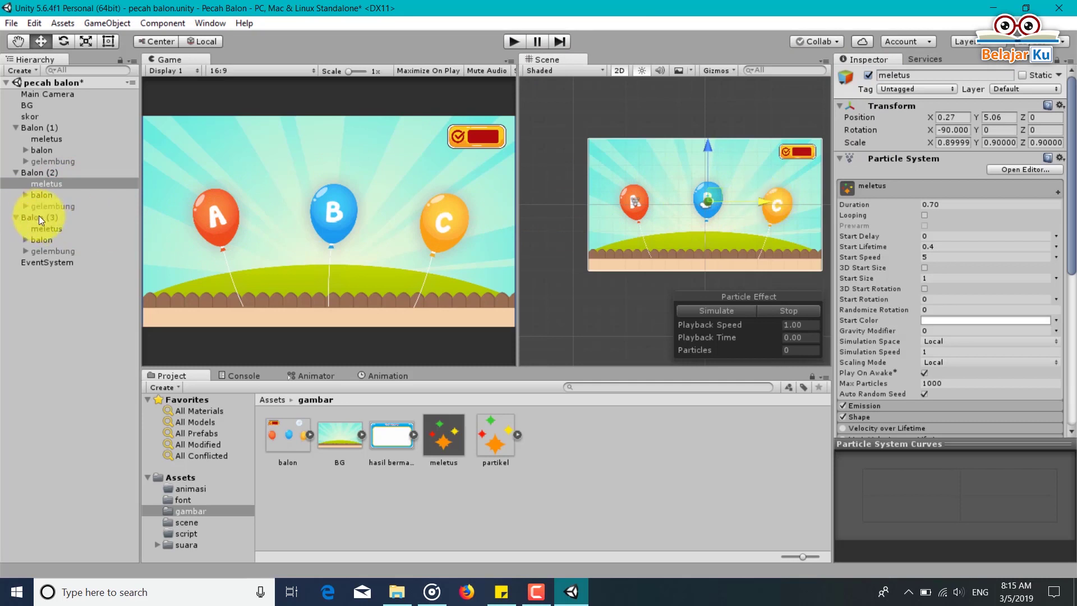
{"action": "left_click", "coordinate": [52, 229]}
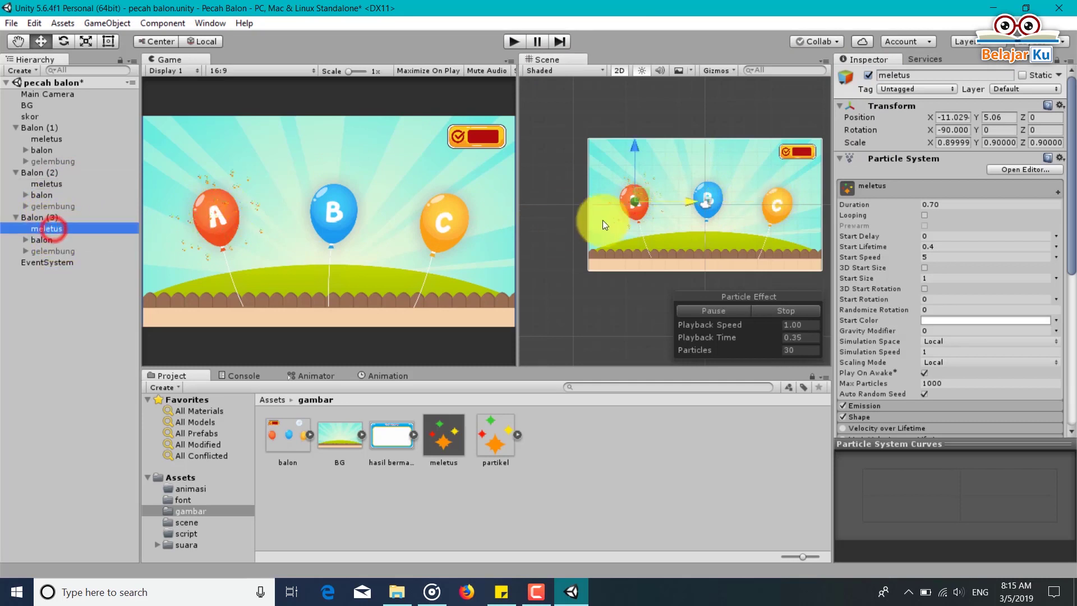
{"action": "left_click_drag", "start_coordinate": [642, 198], "coordinate": [784, 201]}
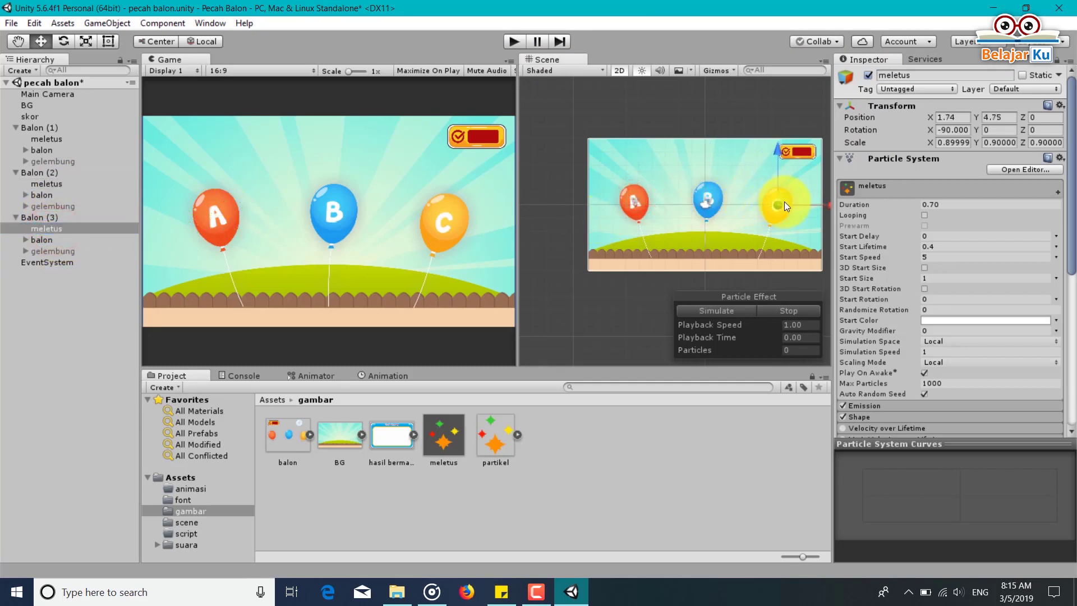
{"action": "left_click", "coordinate": [739, 308]}
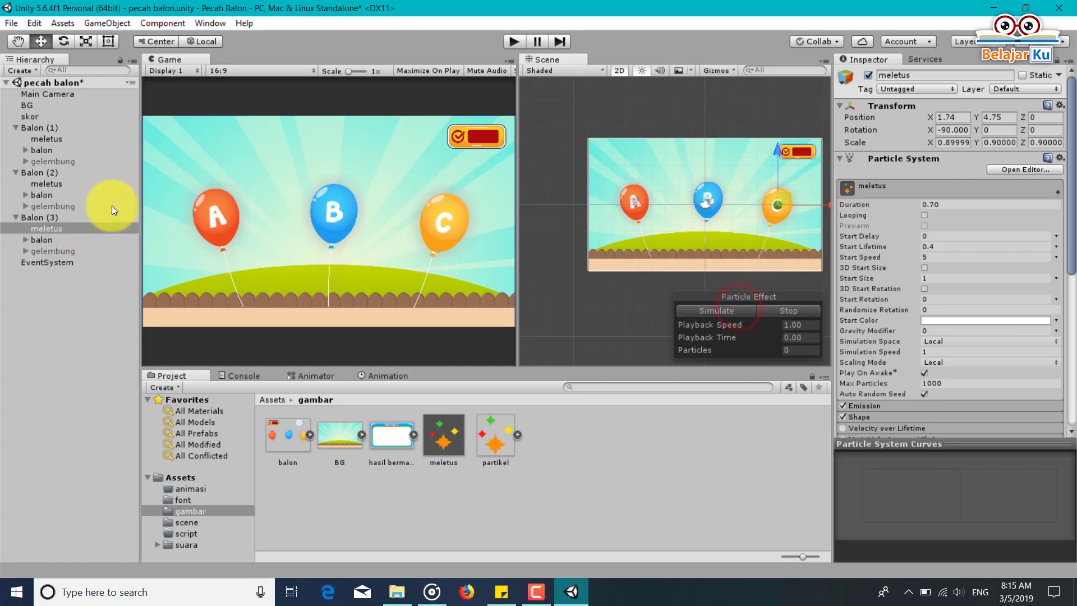
{"action": "left_click", "coordinate": [73, 183]}
{"action": "left_click", "coordinate": [732, 311]}
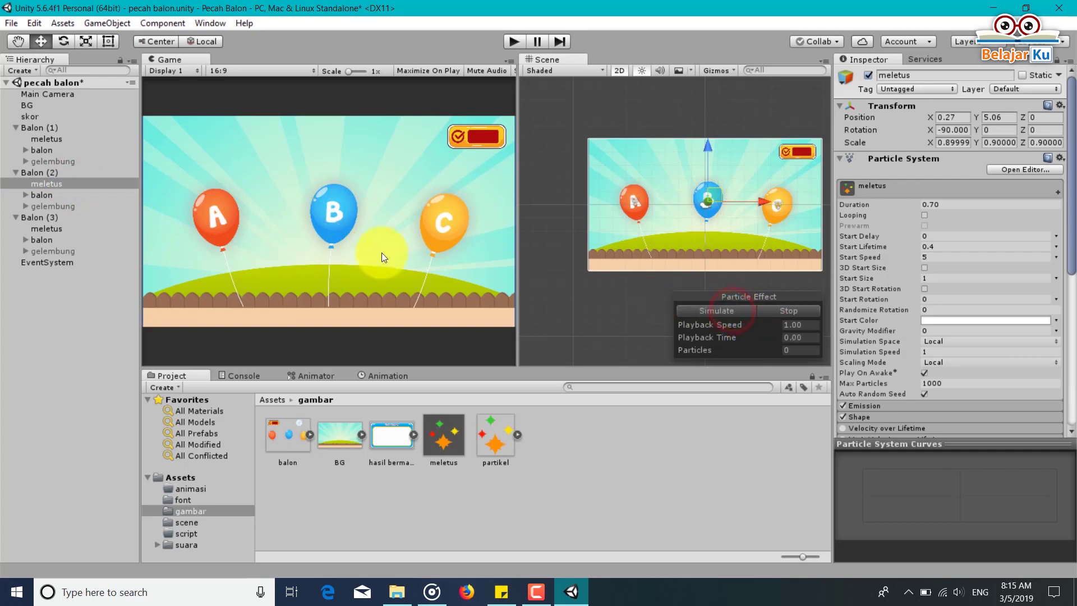
{"action": "left_click", "coordinate": [45, 183]}
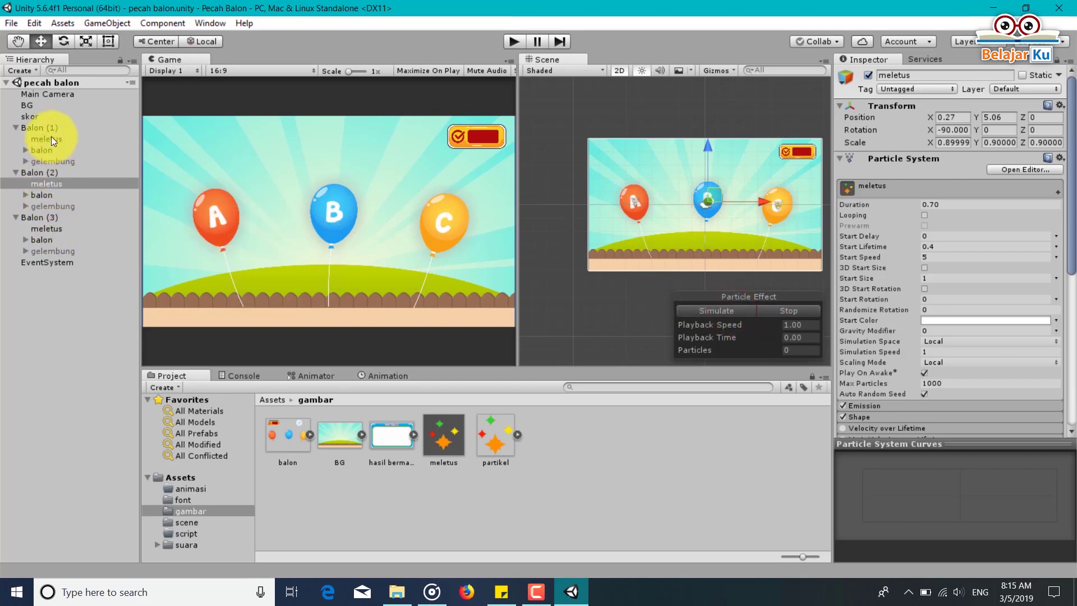
{"action": "left_click", "coordinate": [51, 140]}
{"action": "left_click", "coordinate": [52, 186], "text": "ctrl"}
{"action": "left_click", "coordinate": [57, 229], "text": "ctrl"}
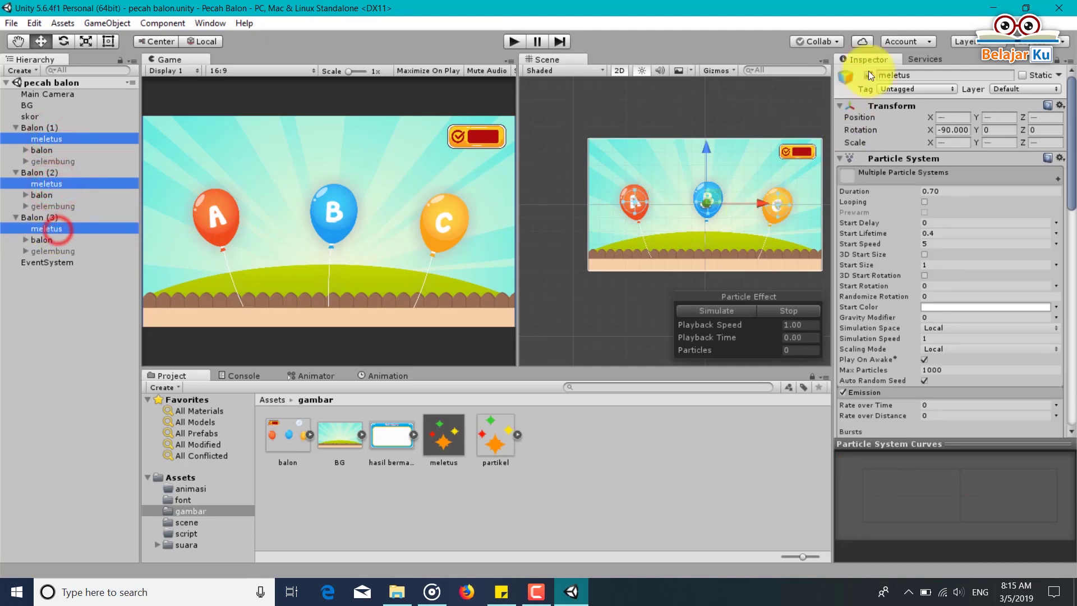
{"action": "left_click", "coordinate": [868, 74]}
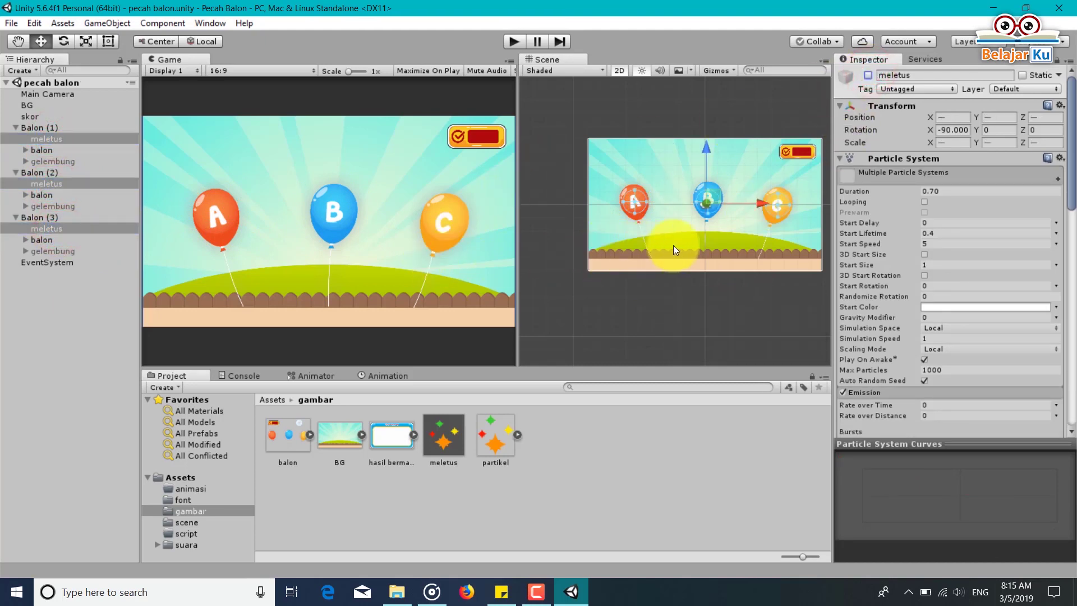
{"action": "scroll", "coordinate": [739, 227], "scroll_direction": "up", "scroll_amount": 2}
{"action": "middle_click_drag", "start_coordinate": [739, 227], "coordinate": [698, 250]}
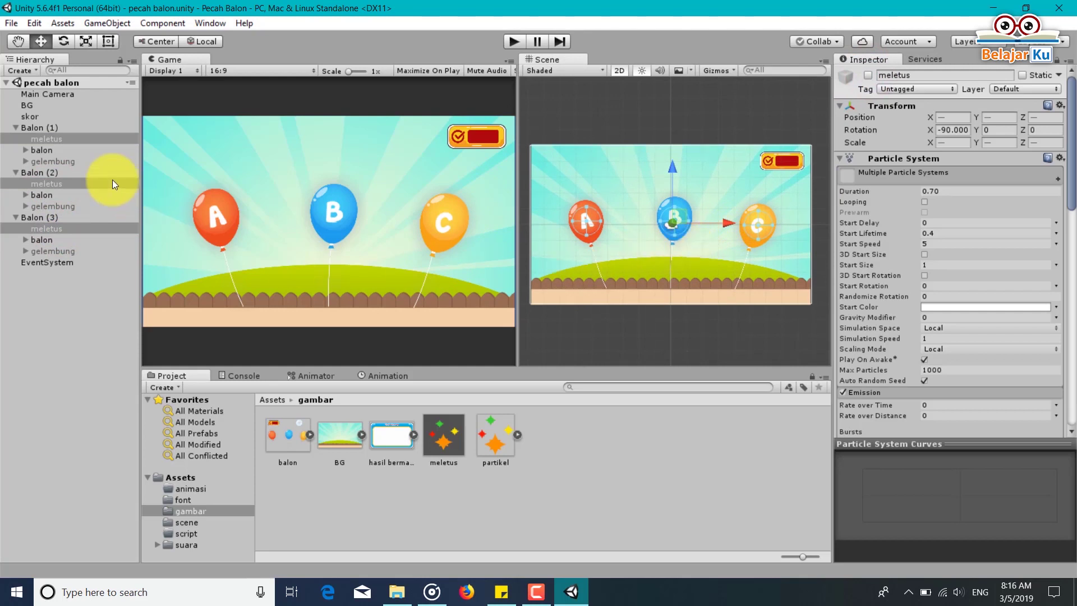
Tidy the balloon hierarchy and place a copy of balloon A's Canvas under skor.
{"action": "left_click", "coordinate": [15, 128]}
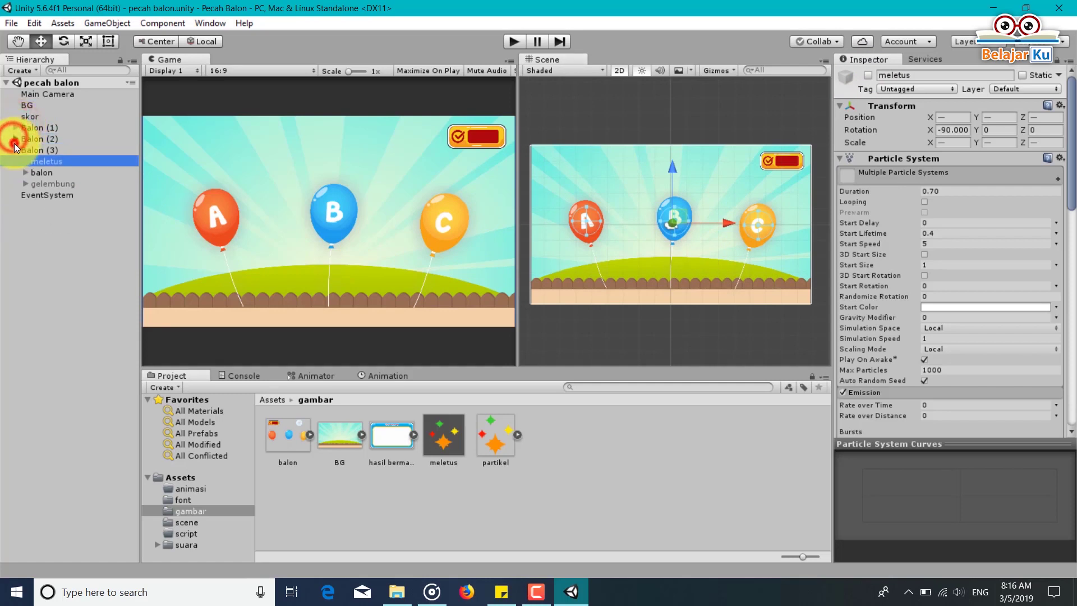
{"action": "left_click", "coordinate": [15, 139]}
{"action": "left_click", "coordinate": [14, 150]}
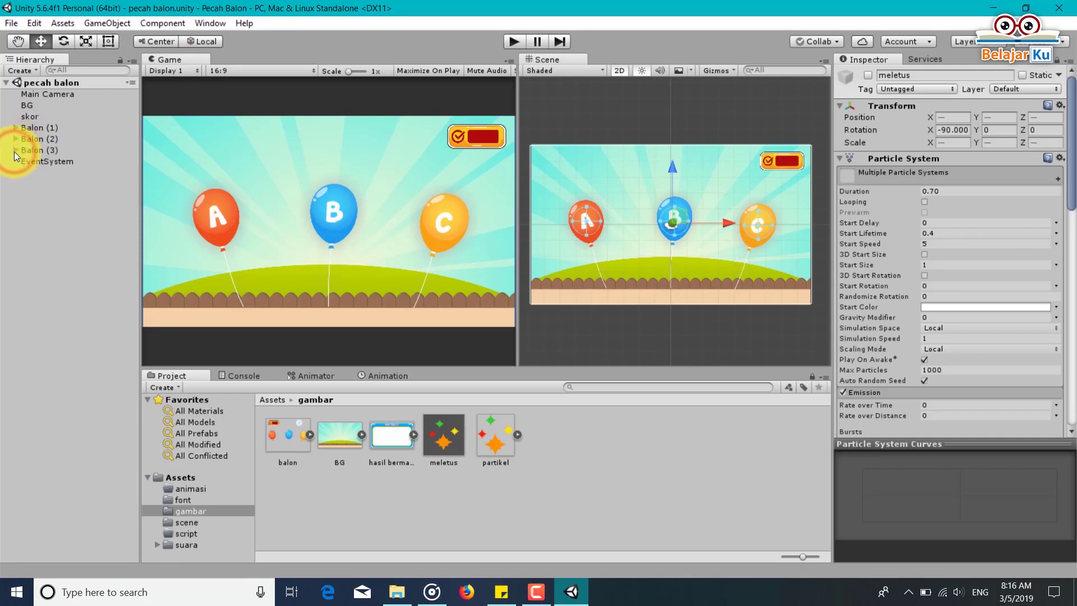
{"action": "left_click", "coordinate": [26, 116]}
{"action": "left_click", "coordinate": [16, 128]}
{"action": "left_click", "coordinate": [25, 149]}
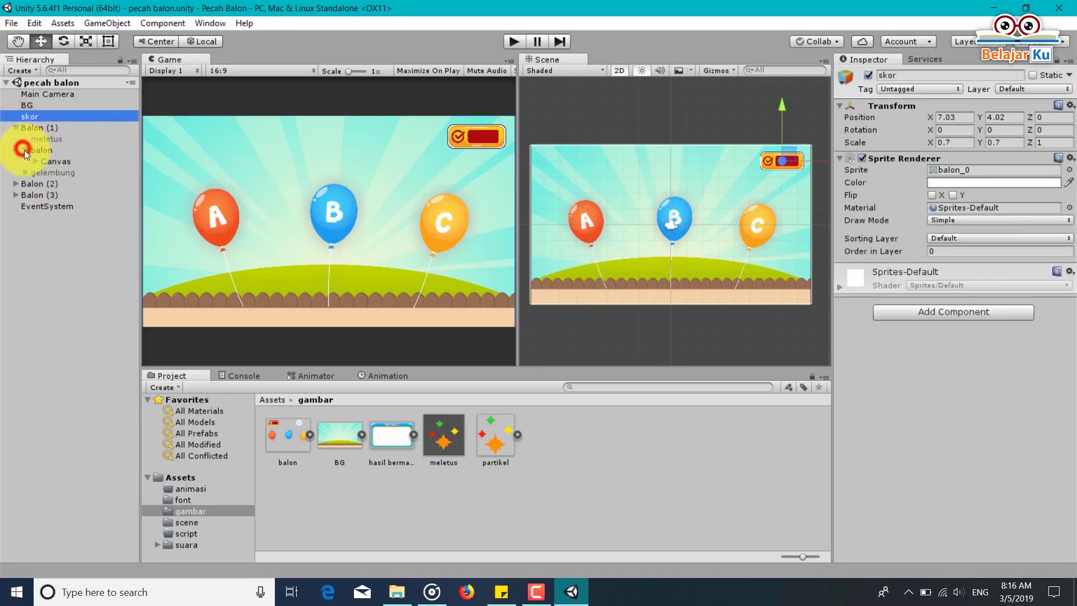
{"action": "left_click", "coordinate": [55, 161]}
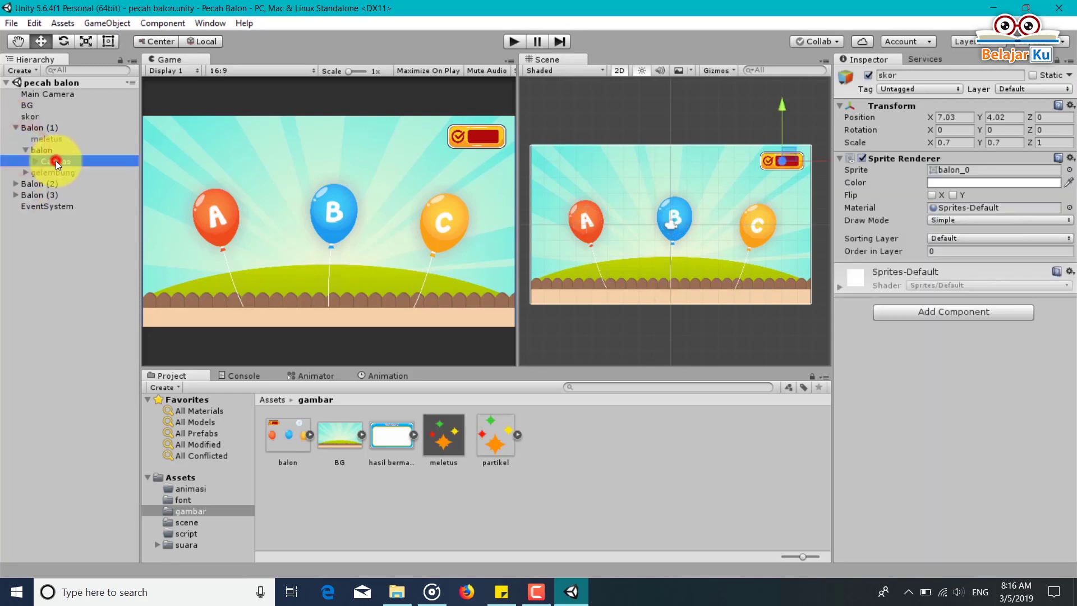
{"action": "left_click", "coordinate": [39, 119]}
{"action": "left_click_drag", "start_coordinate": [52, 217], "coordinate": [26, 118]}
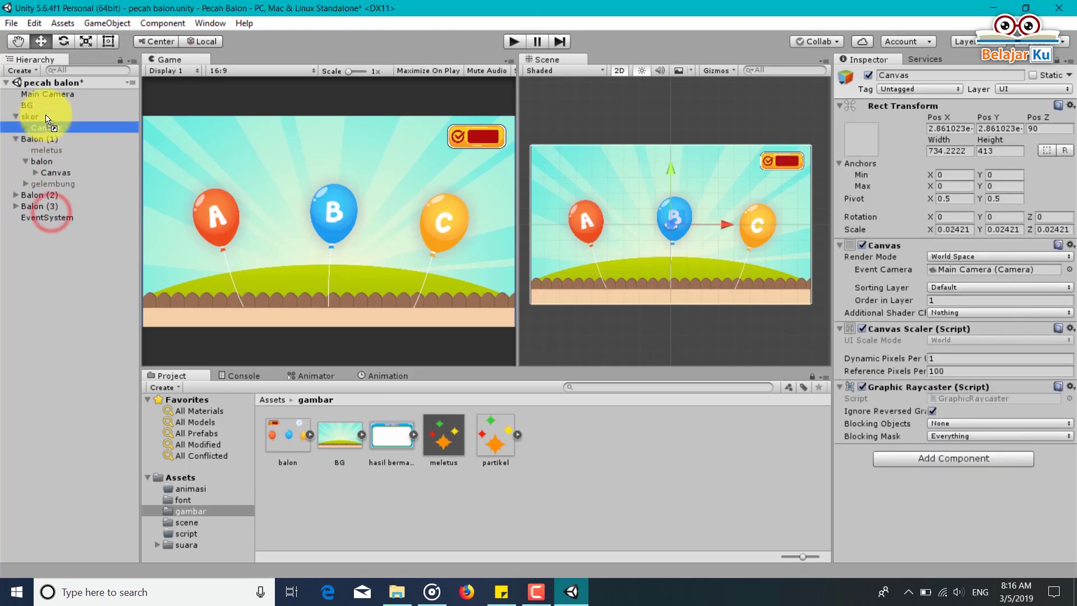
{"action": "left_click", "coordinate": [26, 127]}
{"action": "left_click", "coordinate": [49, 138]}
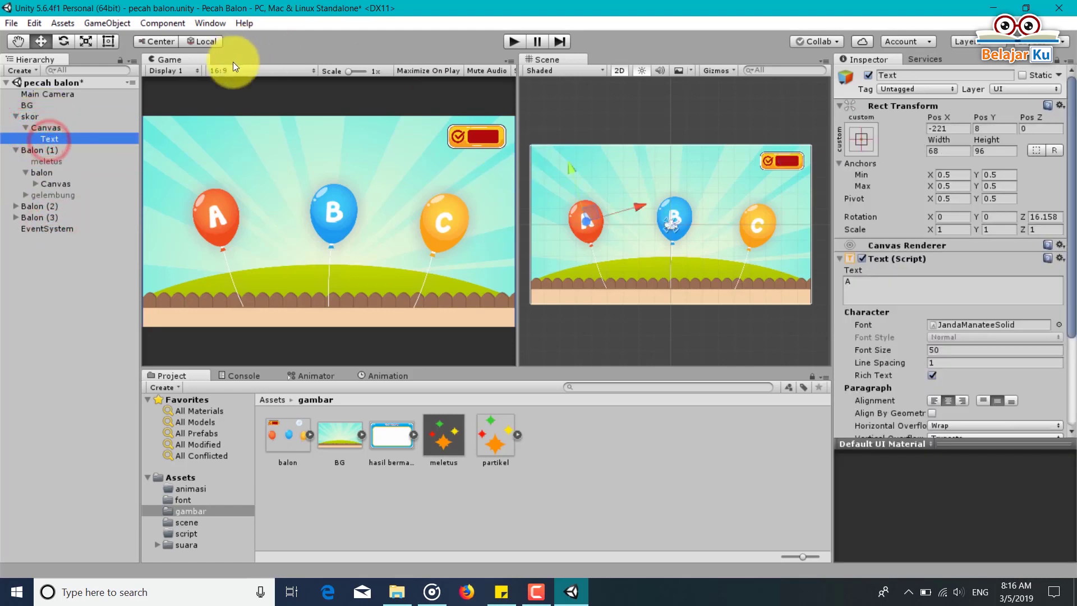
Move the Text onto the score box with Rotation Z 0, Font Size 20, and text '0'.
{"action": "left_click_drag", "start_coordinate": [597, 216], "coordinate": [802, 160]}
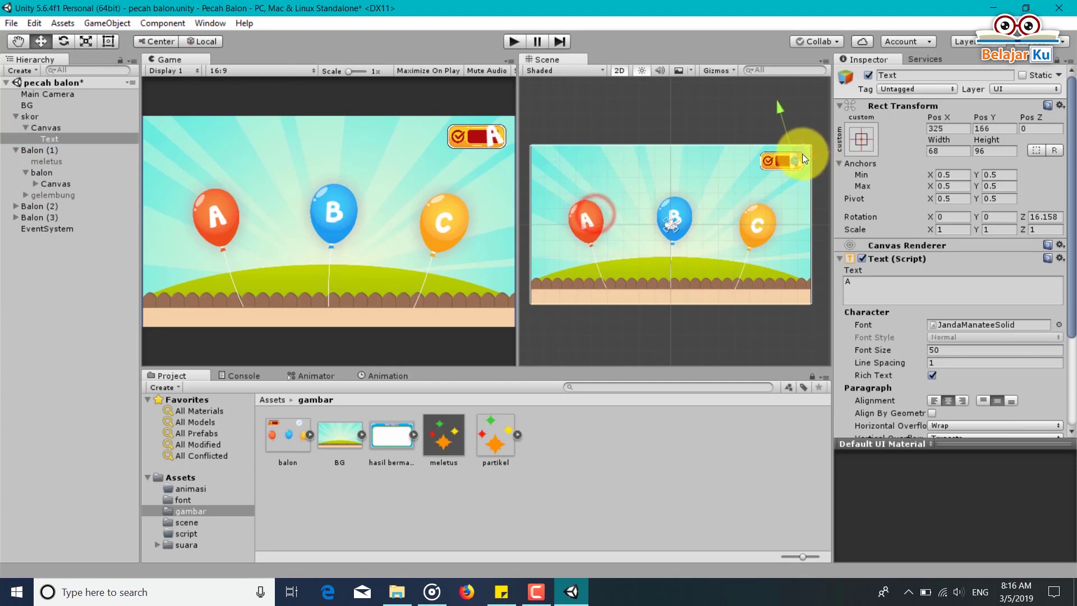
{"action": "left_click", "coordinate": [1049, 217]}
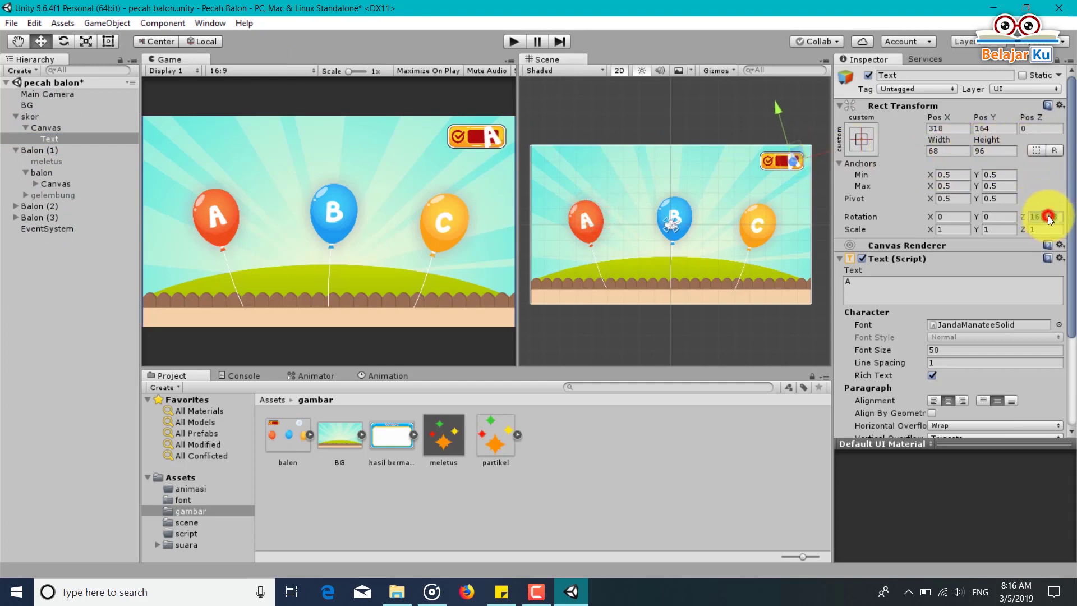
{"action": "type", "text": "0"}
{"action": "left_click", "coordinate": [940, 351]}
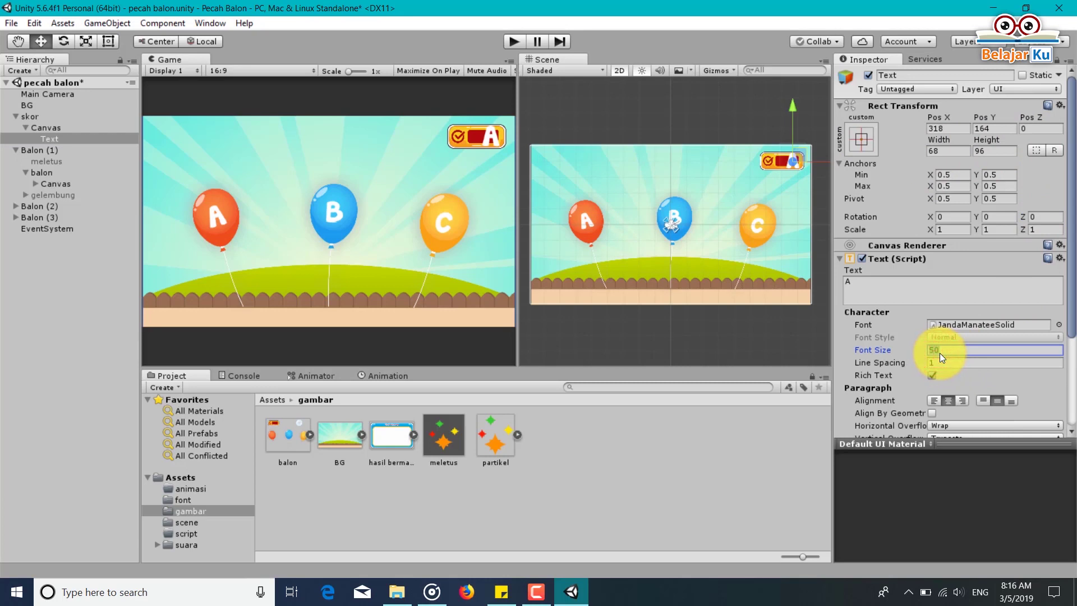
{"action": "type", "text": "12"}
{"action": "key", "text": "BackSpace"}
{"action": "type", "text": "18"}
{"action": "key", "text": "BackSpace"}
{"action": "key", "text": "BackSpace"}
{"action": "type", "text": "29"}
{"action": "key", "text": "BackSpace"}
{"action": "type", "text": "0"}
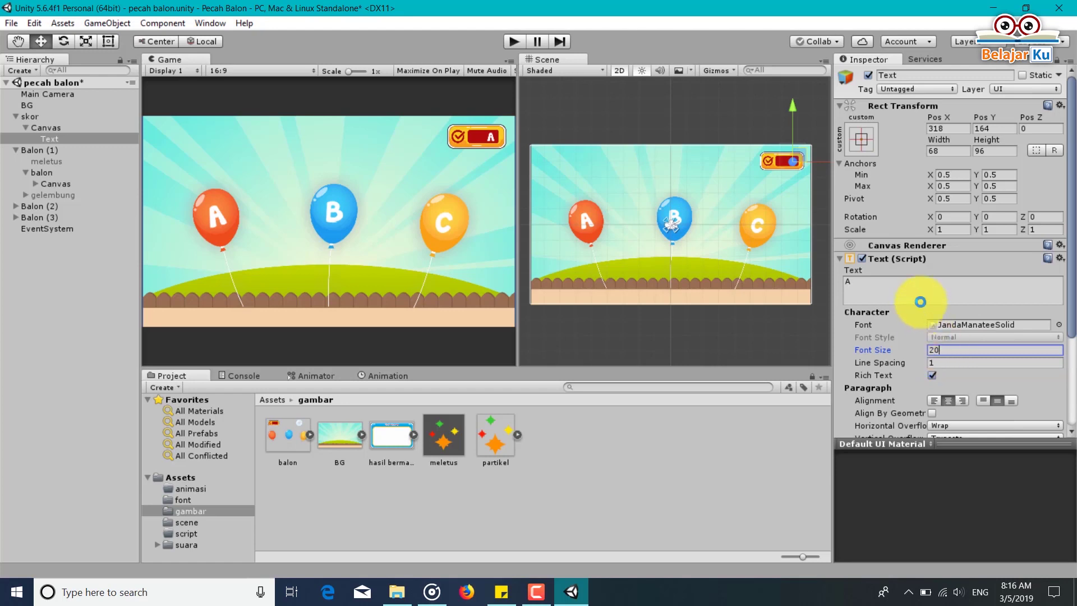
{"action": "left_click", "coordinate": [898, 288]}
{"action": "type", "text": "0"}
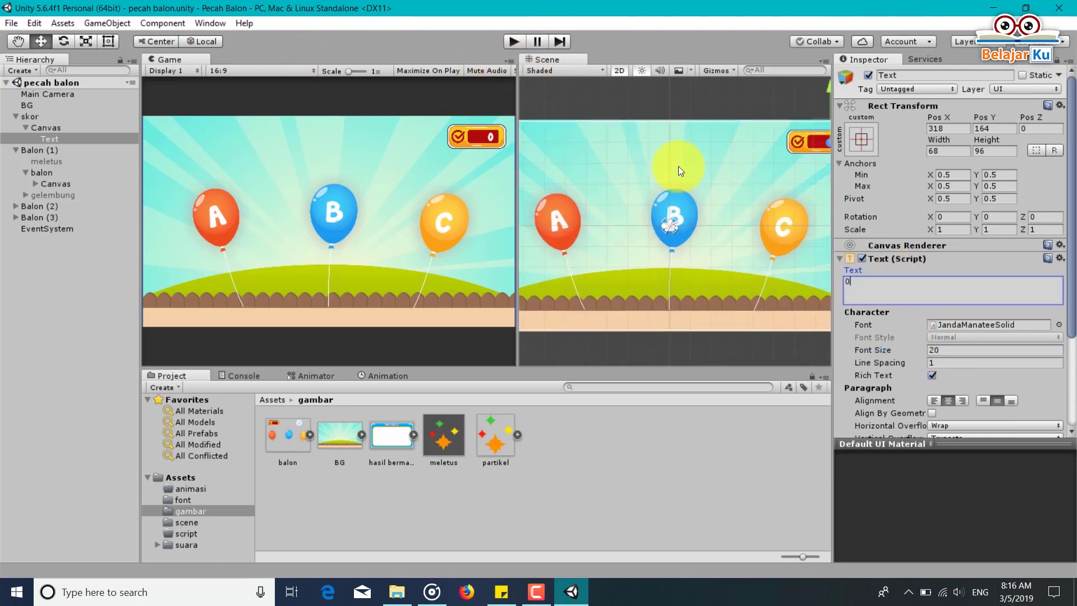
Maximize the Game view, then restore the normal editor layout.
{"action": "left_click", "coordinate": [509, 61]}
{"action": "left_click", "coordinate": [540, 111]}
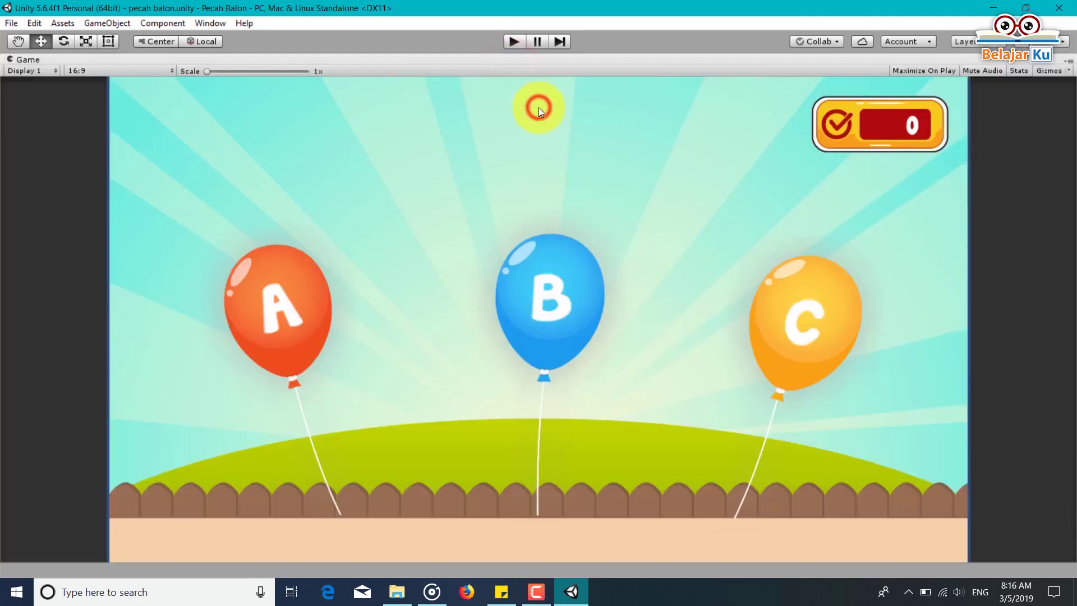
{"action": "left_click", "coordinate": [1069, 62]}
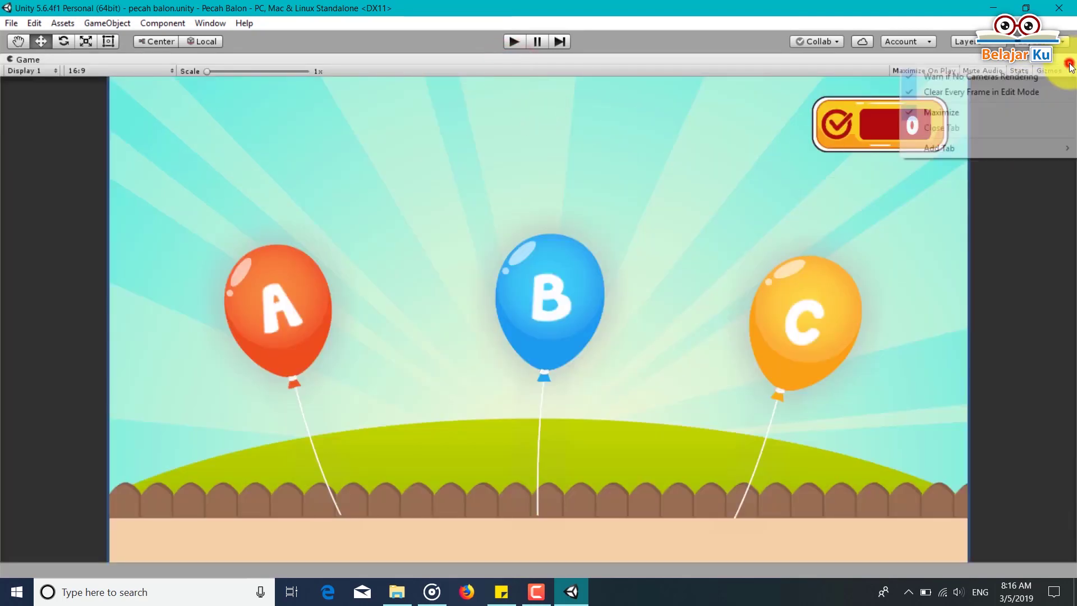
{"action": "left_click", "coordinate": [1048, 112]}
Resize the score text box to about 60 x 33 inside the red field and save.
{"action": "scroll", "coordinate": [740, 166], "scroll_direction": "up", "scroll_amount": 2}
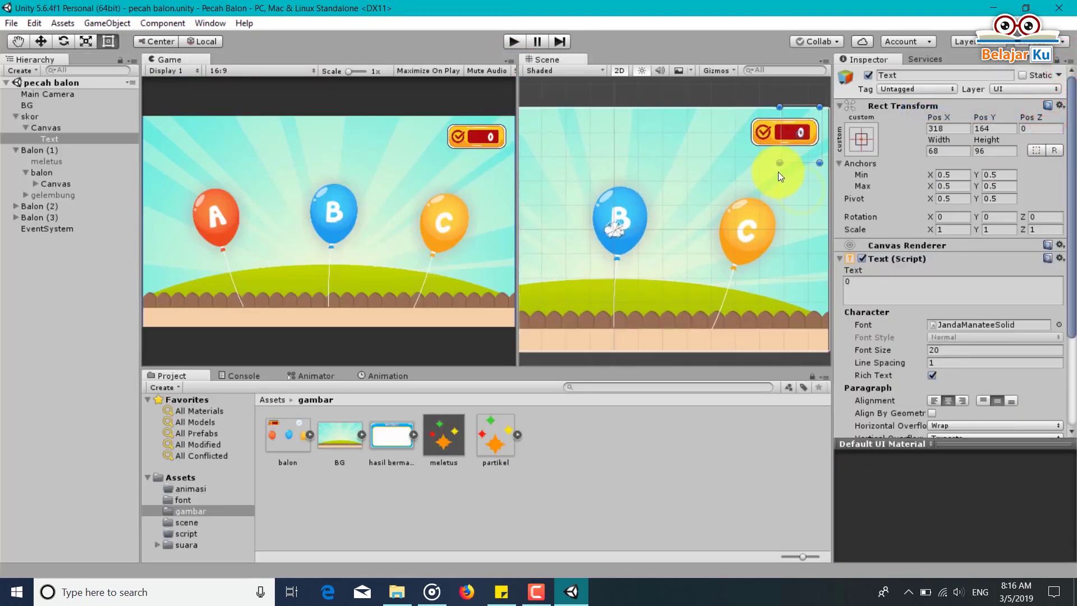
{"action": "mouse_move", "coordinate": [792, 163]}
{"action": "left_mouse_down"}
{"action": "mouse_move", "coordinate": [792, 140]}
{"action": "mouse_move", "coordinate": [808, 124]}
{"action": "left_mouse_up"}
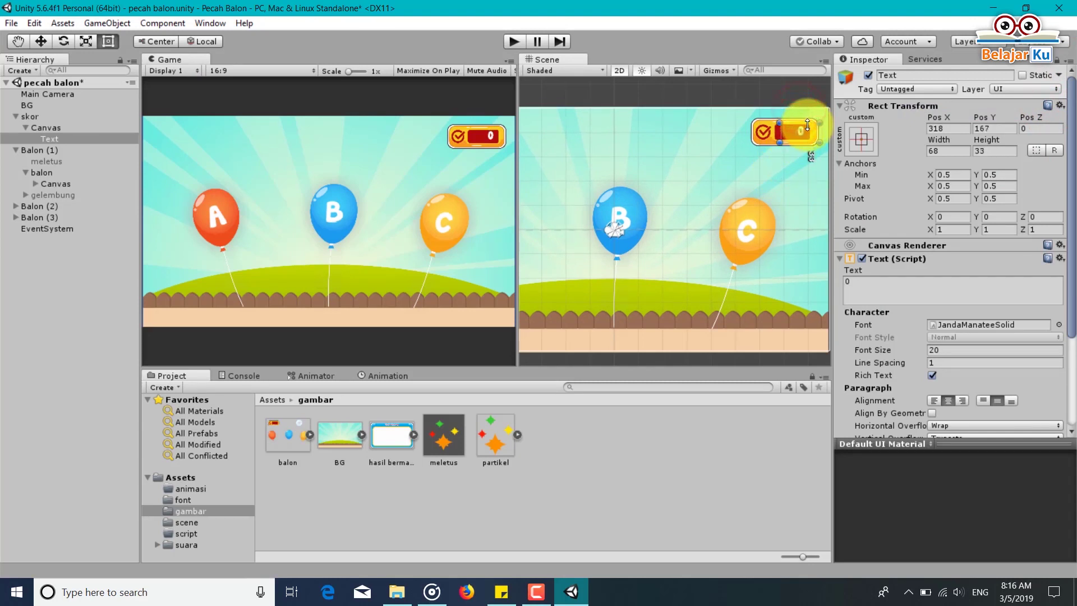
{"action": "mouse_move", "coordinate": [780, 133]}
{"action": "left_mouse_down"}
{"action": "mouse_move", "coordinate": [810, 132]}
{"action": "mouse_move", "coordinate": [800, 125]}
{"action": "left_mouse_up"}
{"action": "key", "text": "ctrl+s"}
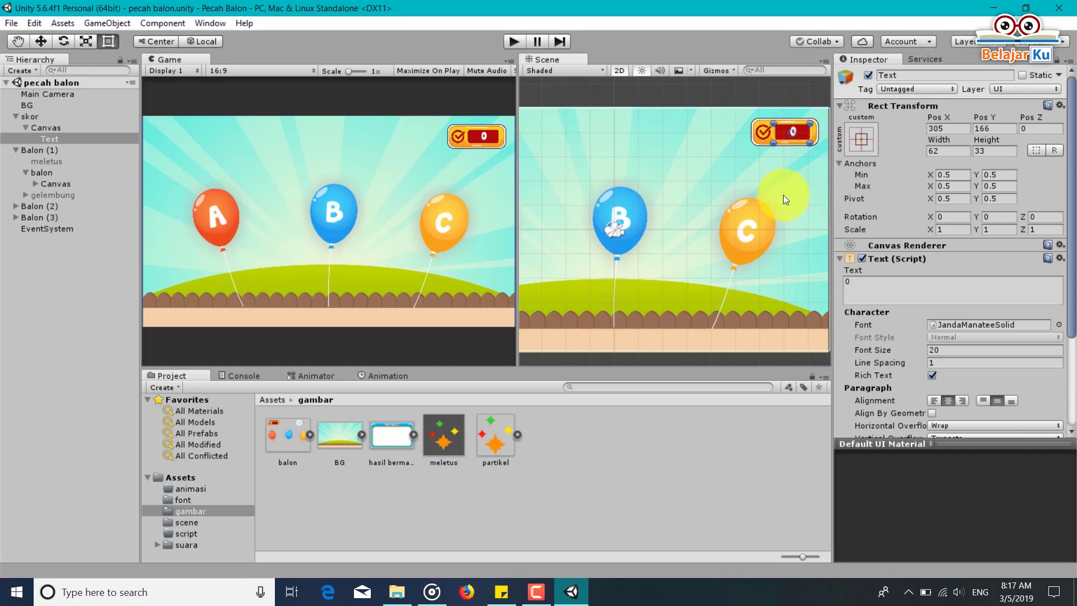
{"action": "scroll", "coordinate": [800, 135], "scroll_direction": "up", "scroll_amount": 1}
{"action": "scroll", "coordinate": [818, 129], "scroll_direction": "up", "scroll_amount": 2}
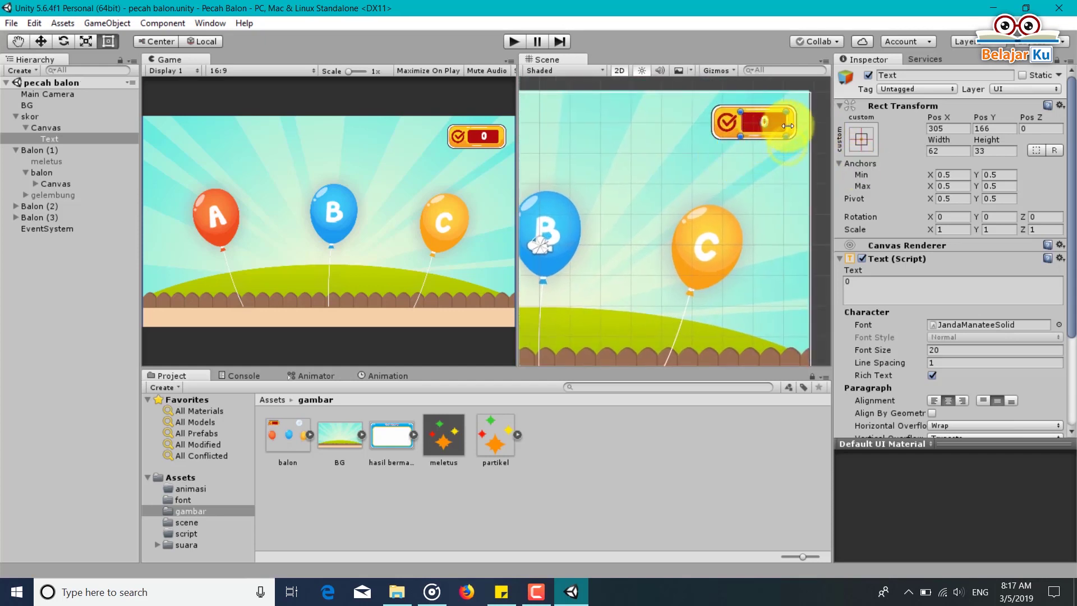
{"action": "left_click_drag", "start_coordinate": [787, 124], "coordinate": [786, 124]}
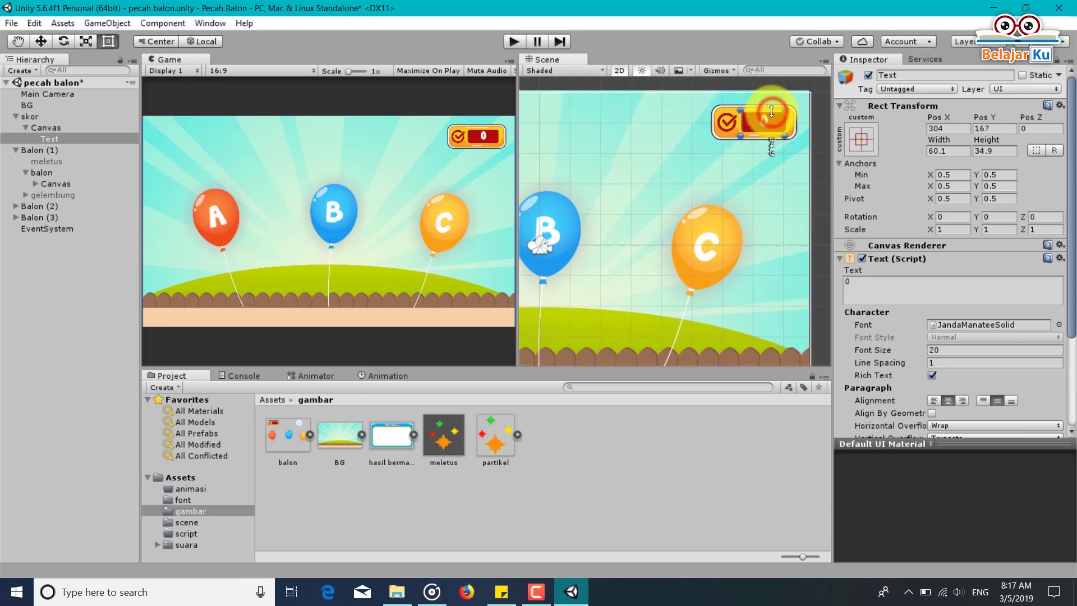
{"action": "key", "text": "ctrl+s"}
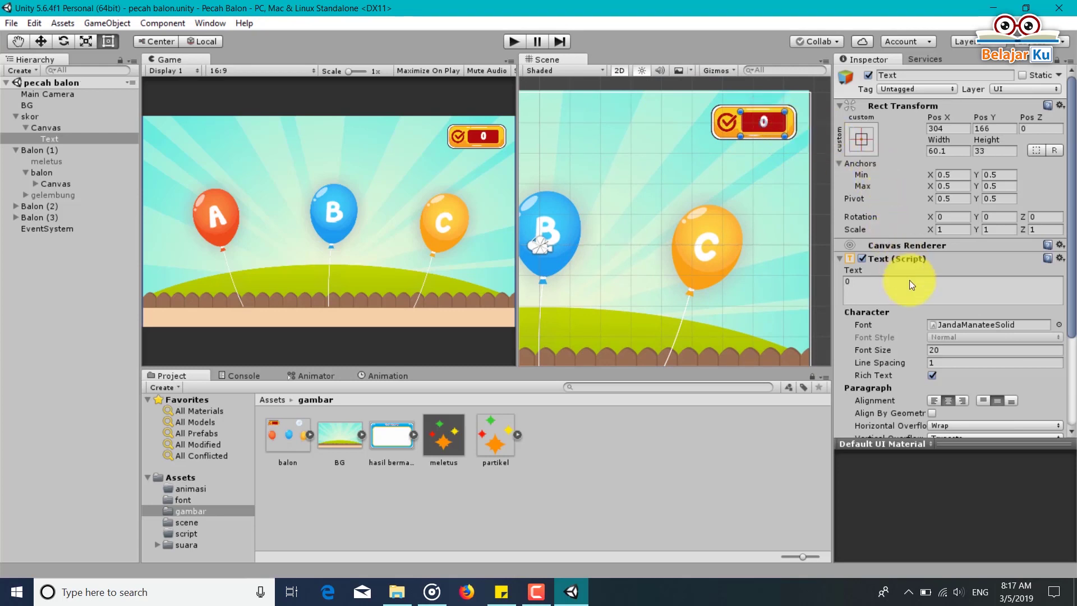
{"action": "left_click", "coordinate": [885, 284]}
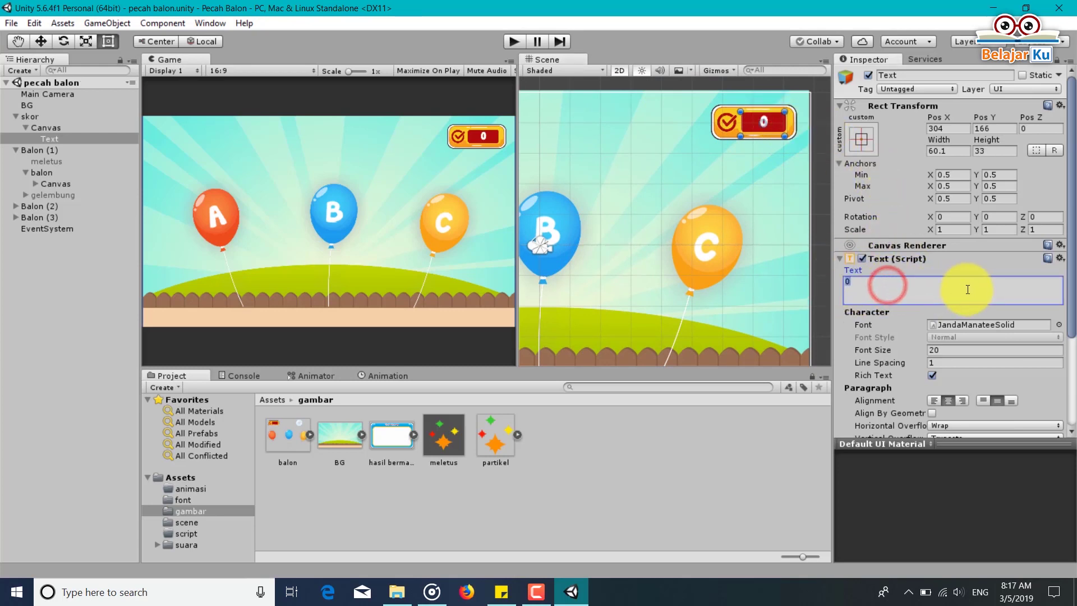
Test score values 500 and 300 in the score text, then save.
{"action": "type", "text": "500"}
{"action": "key", "text": "BackSpace"}
{"action": "key", "text": "BackSpace"}
{"action": "key", "text": "BackSpace"}
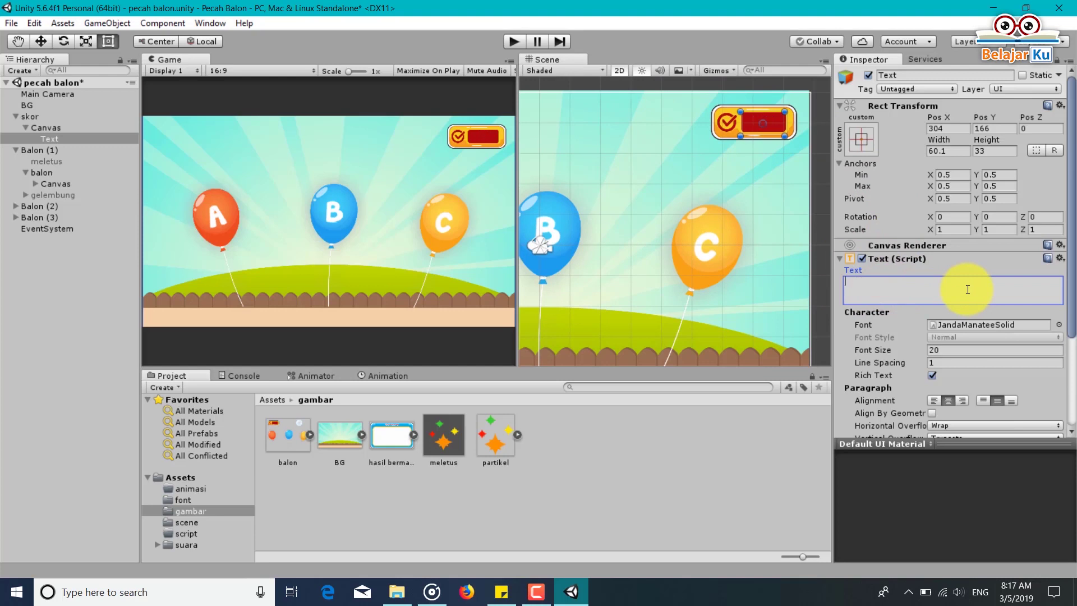
{"action": "type", "text": "300"}
{"action": "key", "text": "BackSpace"}
{"action": "key", "text": "BackSpace"}
{"action": "key", "text": "BackSpace"}
{"action": "key", "text": "ctrl+s"}
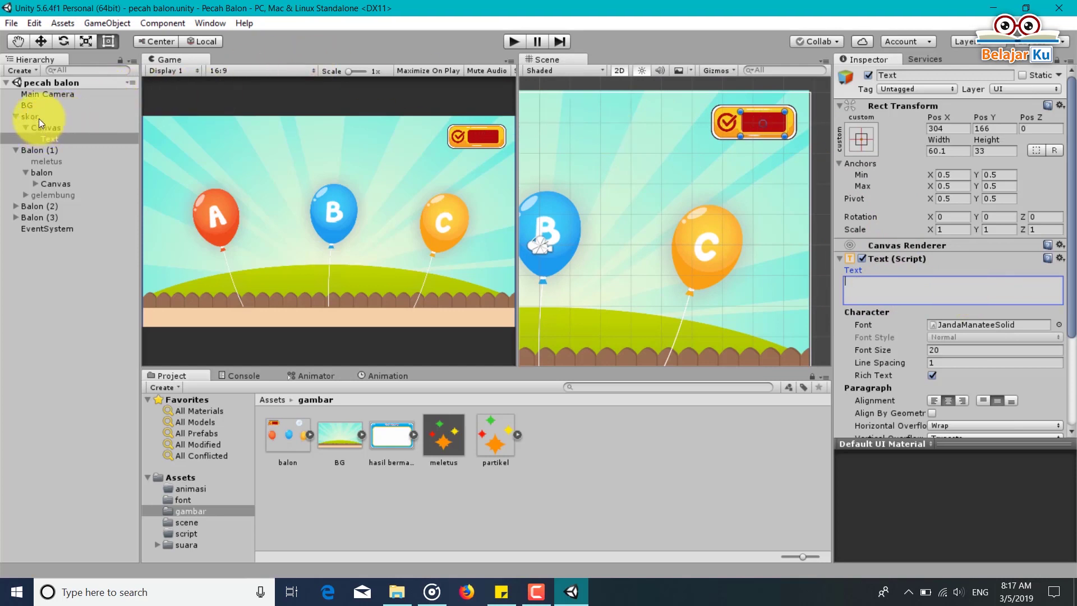
Set the skor box's Transform Scale X and Y to 1.
{"action": "left_click", "coordinate": [39, 118]}
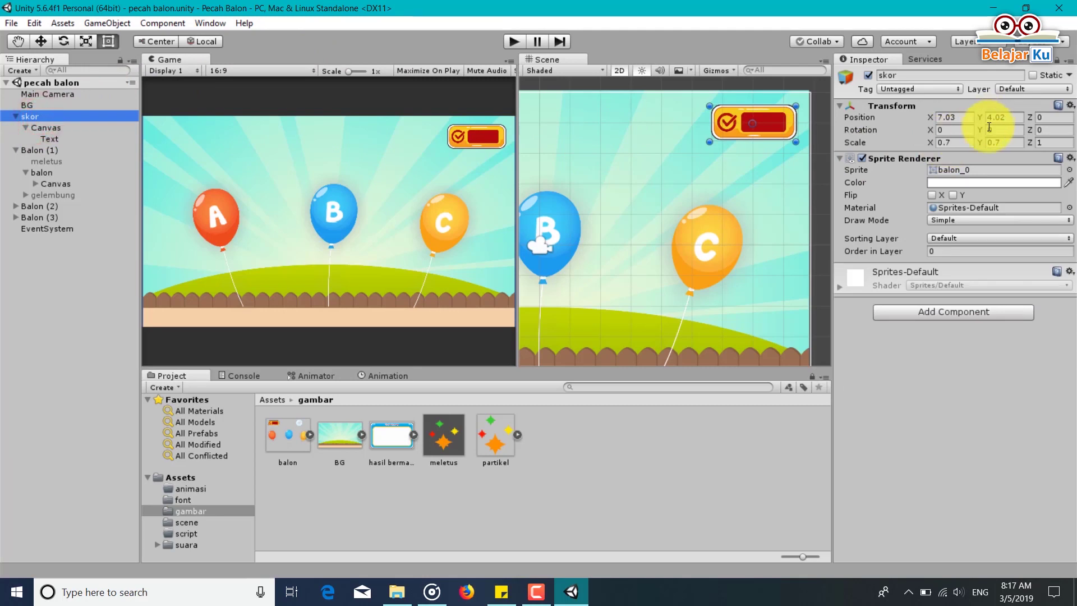
{"action": "left_click", "coordinate": [963, 143]}
{"action": "type", "text": "1"}
{"action": "key", "text": "Tab"}
{"action": "type", "text": "1"}
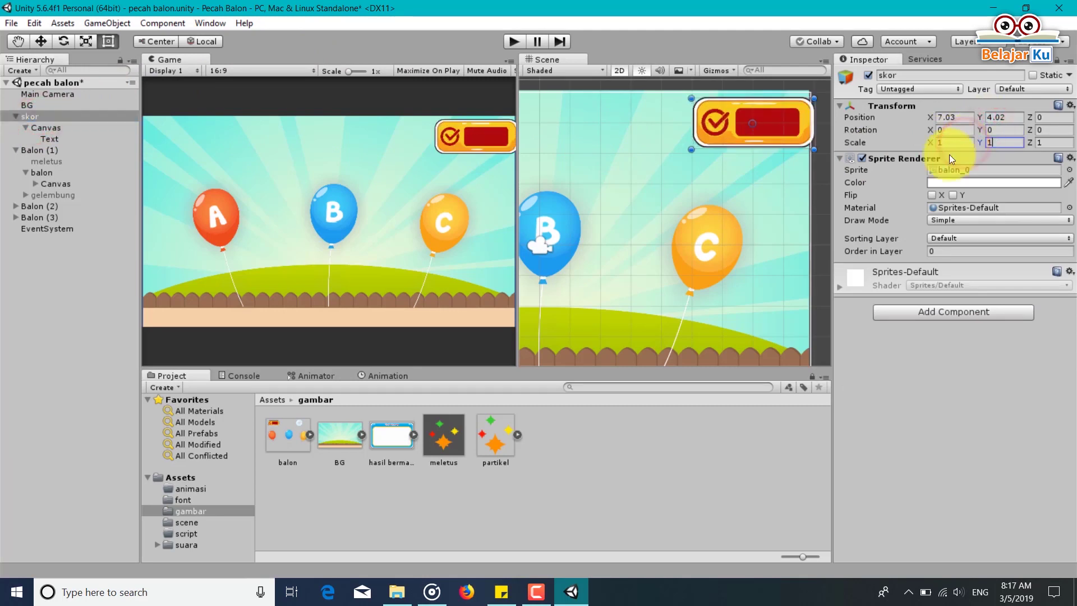
{"action": "scroll", "coordinate": [673, 227], "scroll_direction": "down", "scroll_amount": 2}
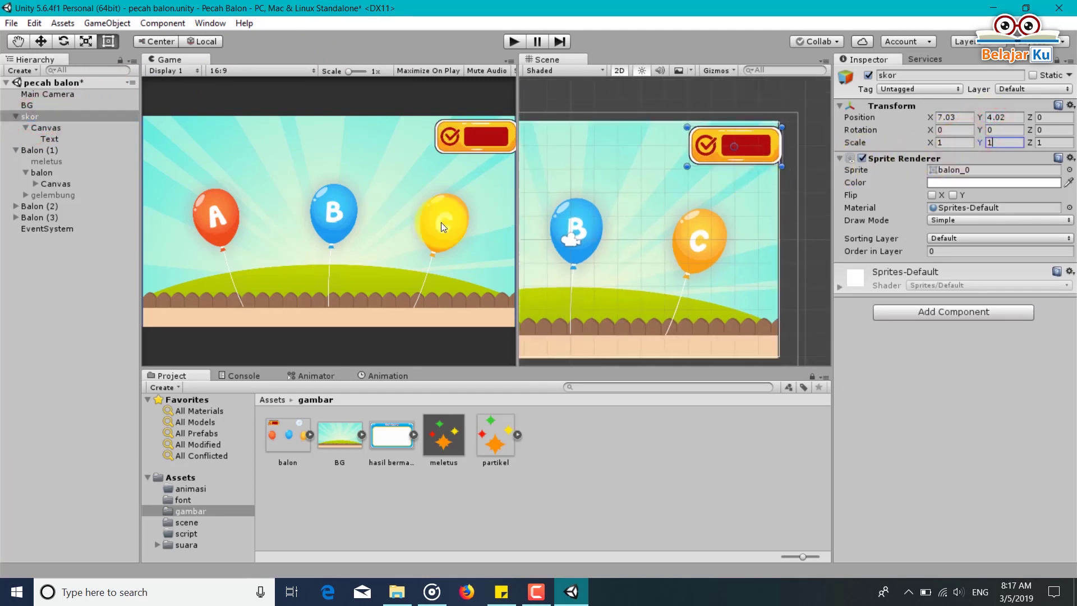
Reset the score text back to 0.
{"action": "left_click", "coordinate": [45, 134]}
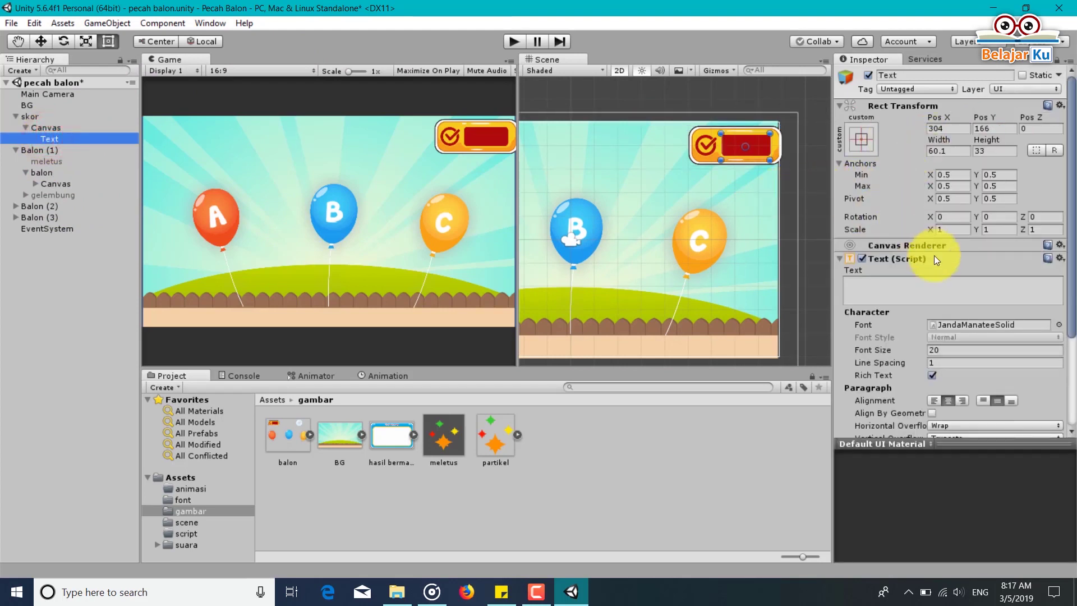
{"action": "left_click", "coordinate": [926, 294]}
{"action": "type", "text": "0"}
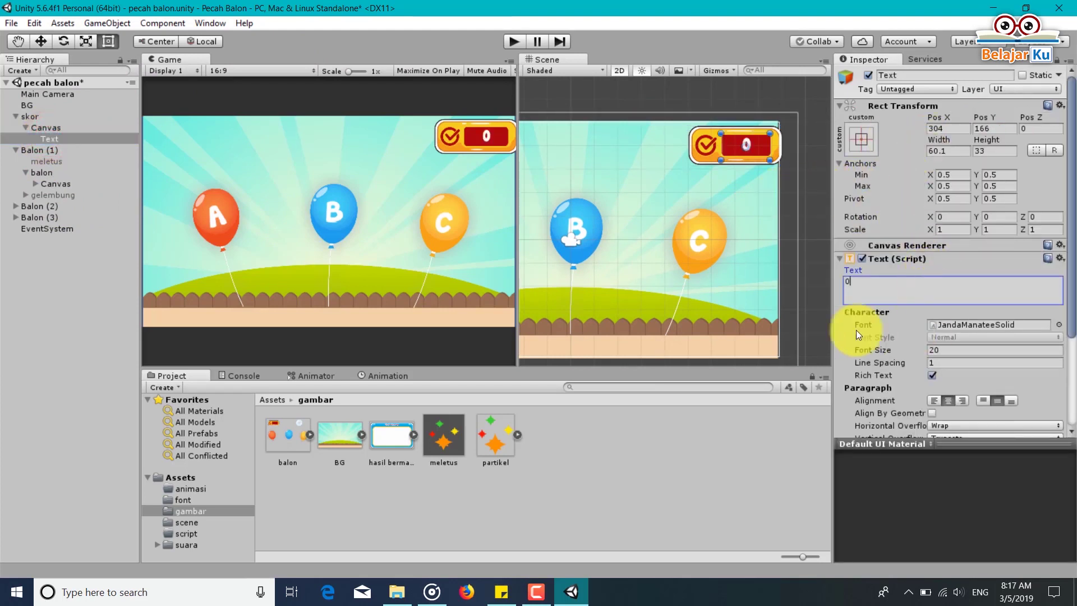
{"action": "left_click", "coordinate": [95, 126]}
Center the skor box at X 0, lower it to Y 3.83, and save.
{"action": "left_click", "coordinate": [92, 117]}
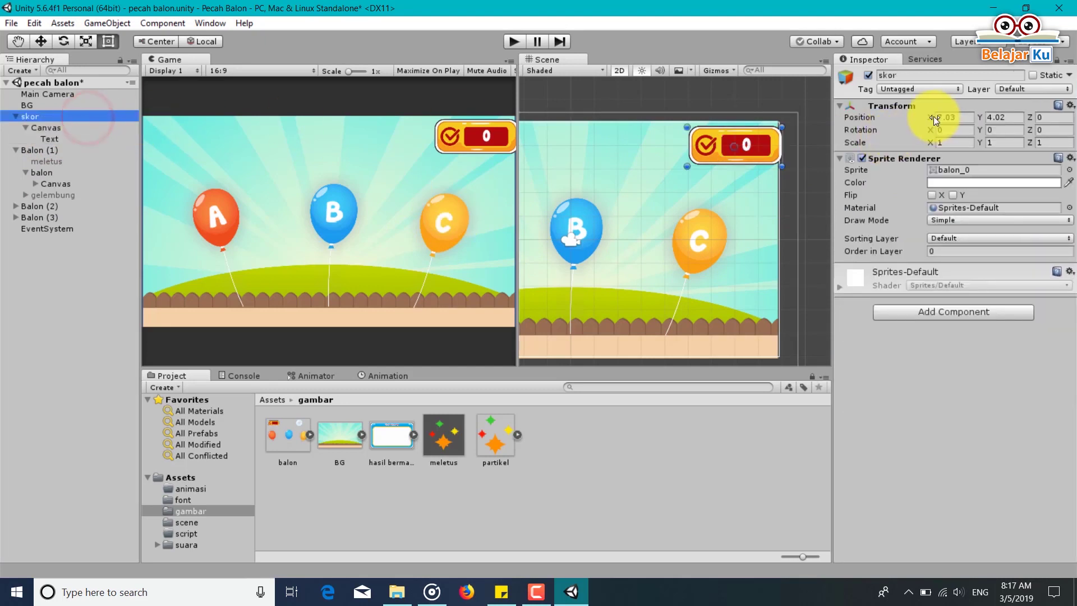
{"action": "left_click_drag", "start_coordinate": [934, 119], "coordinate": [890, 136]}
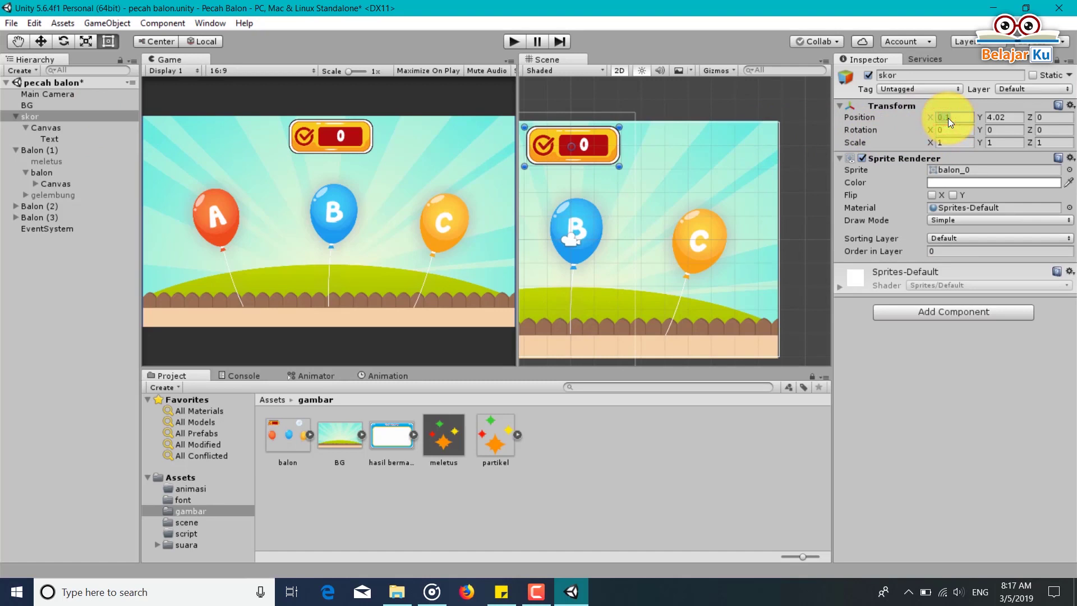
{"action": "type", "text": "0"}
{"action": "key", "text": "ctrl+s"}
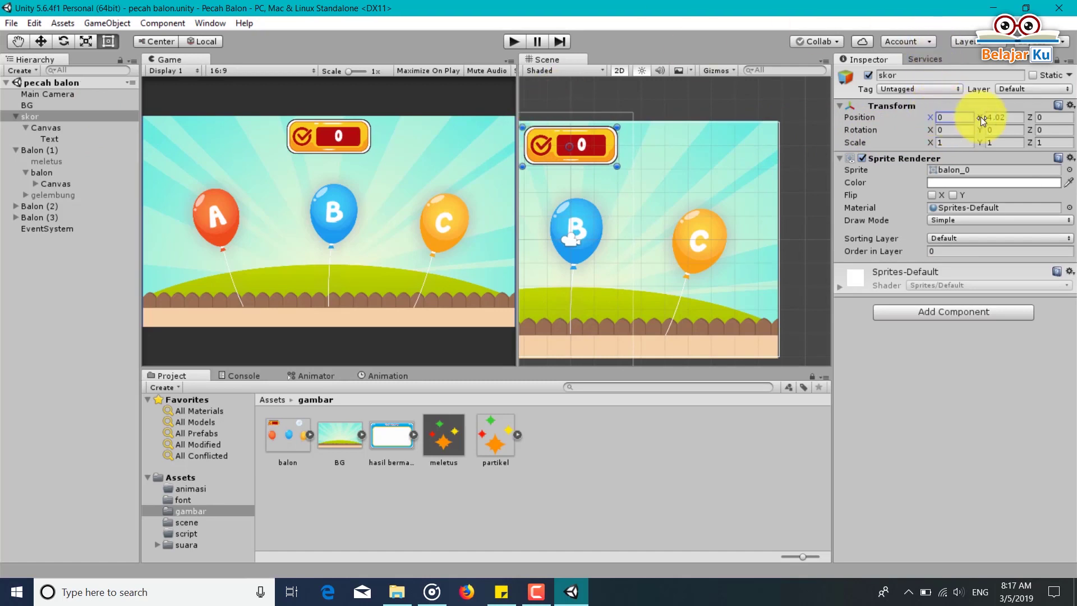
{"action": "left_click_drag", "start_coordinate": [980, 119], "coordinate": [978, 116]}
{"action": "key", "text": "ctrl+s"}
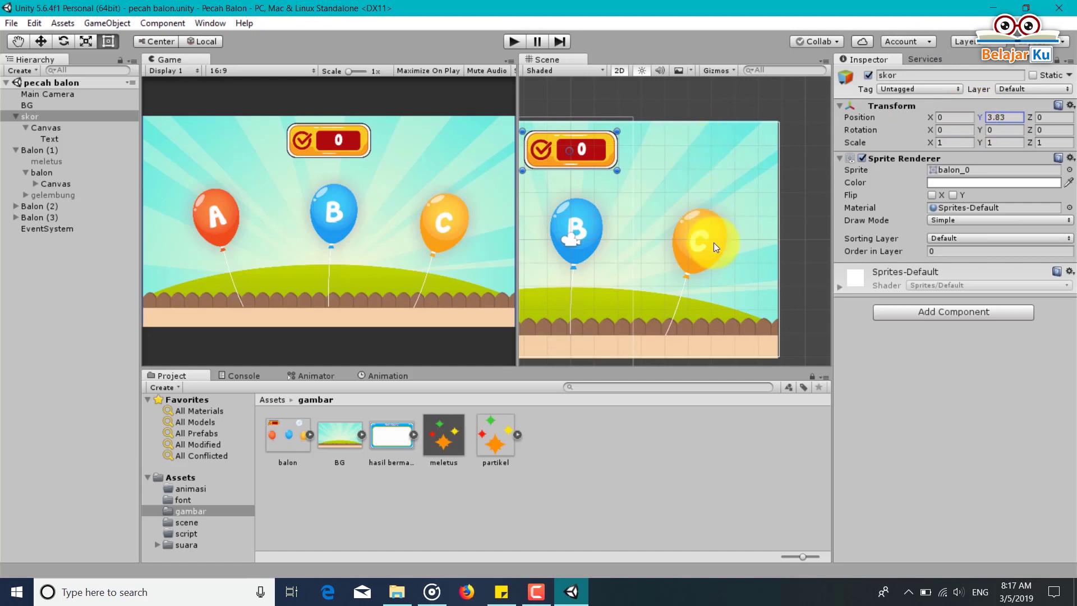
Dock the Scene view beside the Game preview and bring the Game view to the front.
{"action": "scroll", "coordinate": [713, 242], "scroll_direction": "down", "scroll_amount": 2}
{"action": "scroll", "coordinate": [698, 245], "scroll_direction": "down", "scroll_amount": 2}
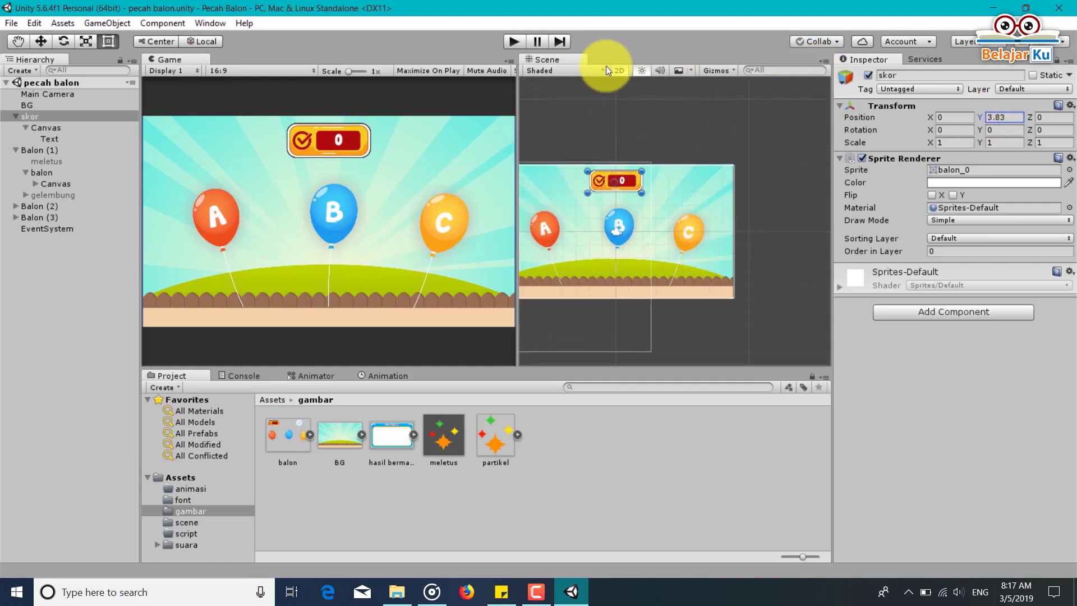
{"action": "left_click_drag", "start_coordinate": [564, 58], "coordinate": [426, 55]}
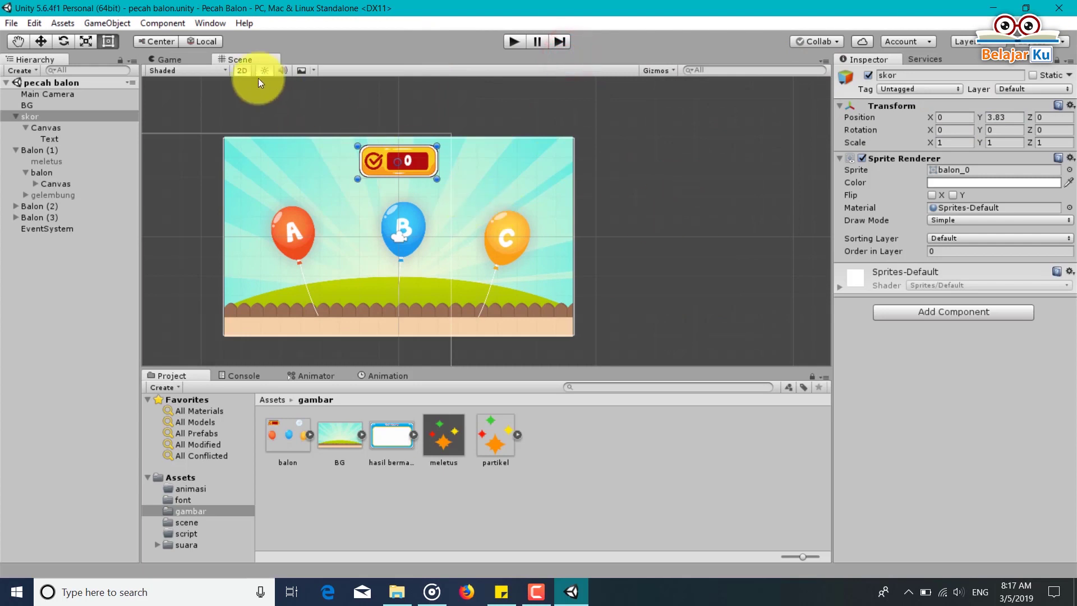
{"action": "left_click", "coordinate": [178, 58]}
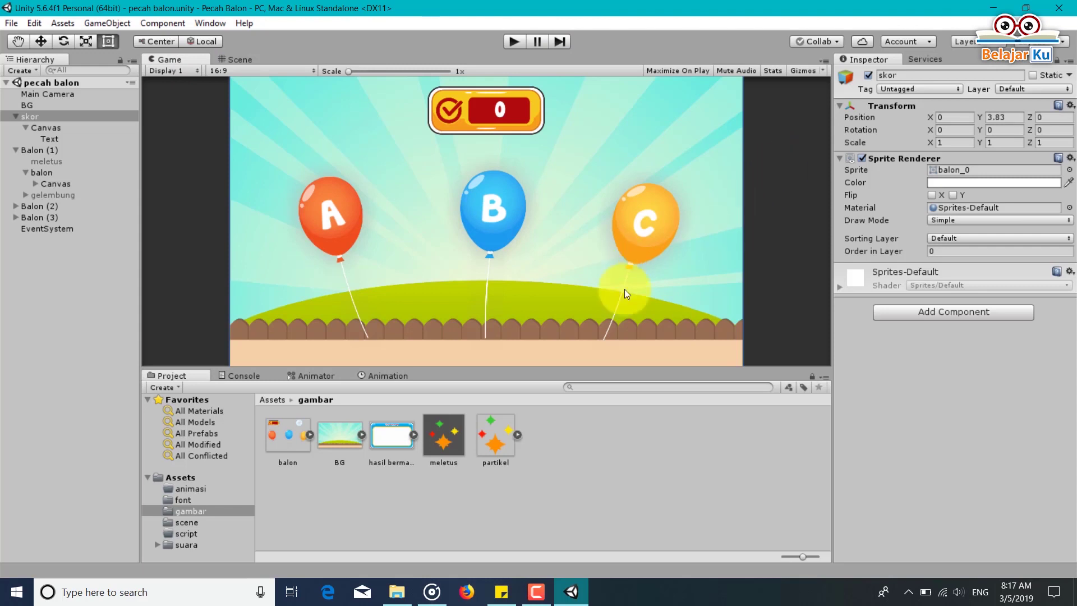
Inspect the hasil bermain image asset and collapse the skor and Balon (1) objects in the Hierarchy.
{"action": "left_click", "coordinate": [402, 438]}
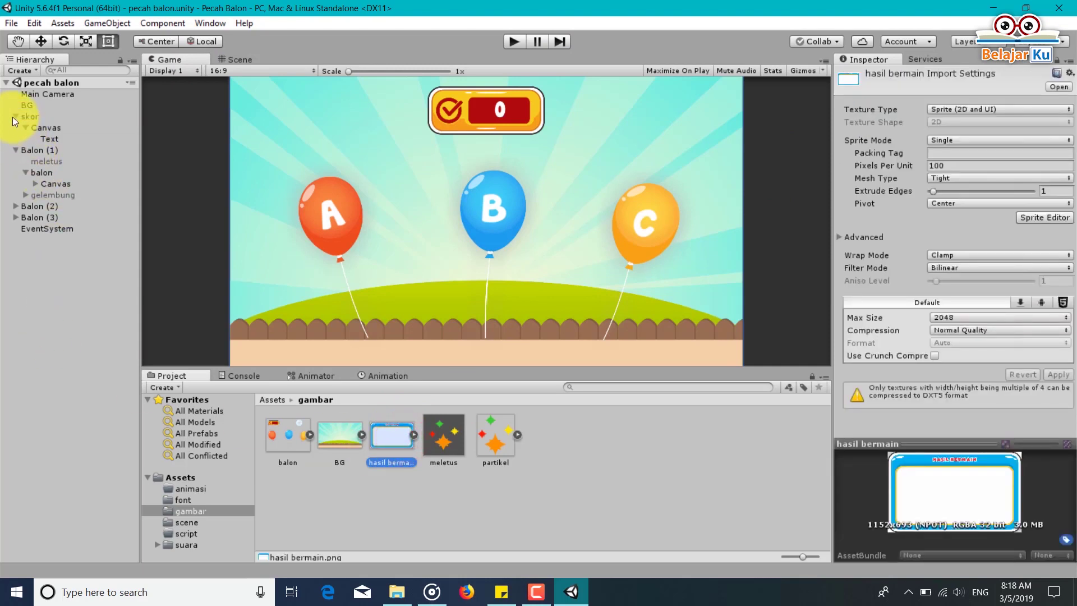
{"action": "left_click", "coordinate": [16, 116]}
{"action": "left_click", "coordinate": [16, 127]}
{"action": "left_click", "coordinate": [19, 217]}
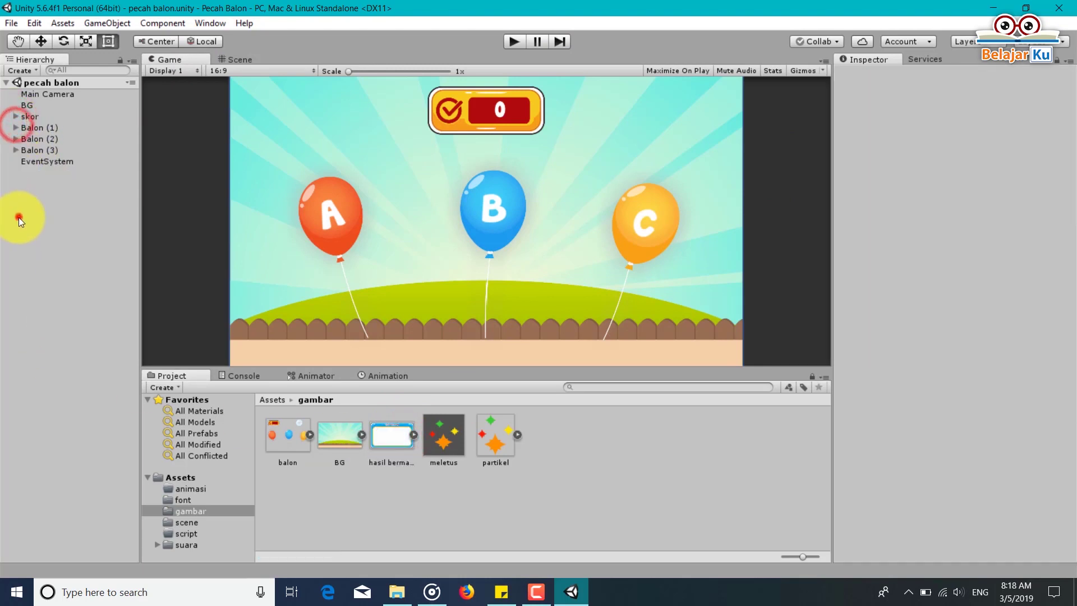
Create an empty GameObject in the Hierarchy and name it 'hasil bermain'.
{"action": "right_click", "coordinate": [46, 203]}
{"action": "left_click", "coordinate": [94, 324]}
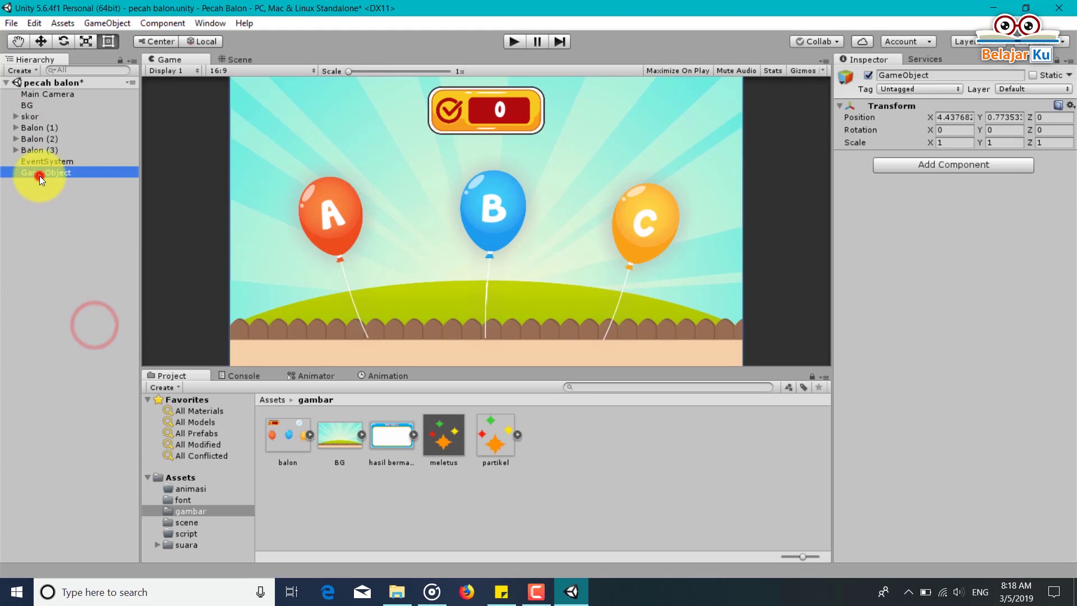
{"action": "left_click", "coordinate": [40, 176]}
{"action": "type", "text": "hasil ber"}
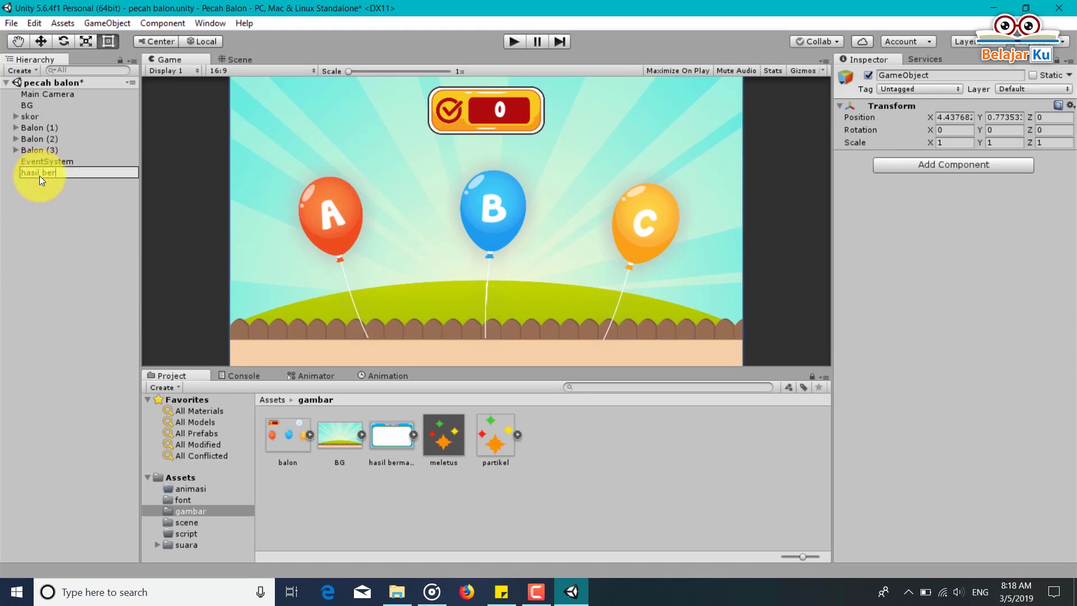
{"action": "type", "text": "main"}
{"action": "key", "text": "Return"}
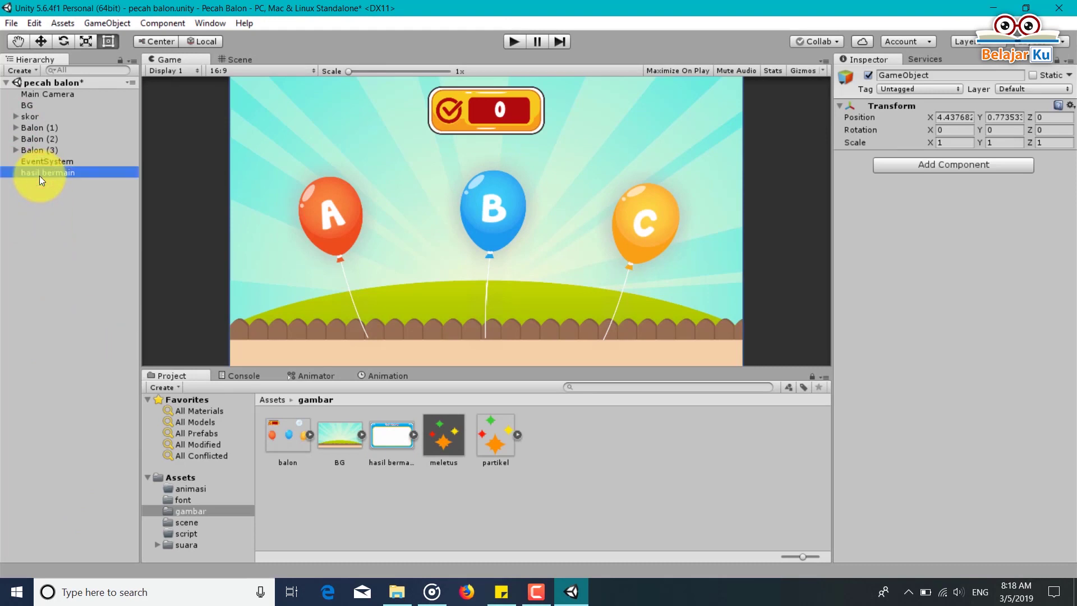
Set the hasil bermain object's position X and Y to 0 and save the scene.
{"action": "left_click", "coordinate": [945, 119]}
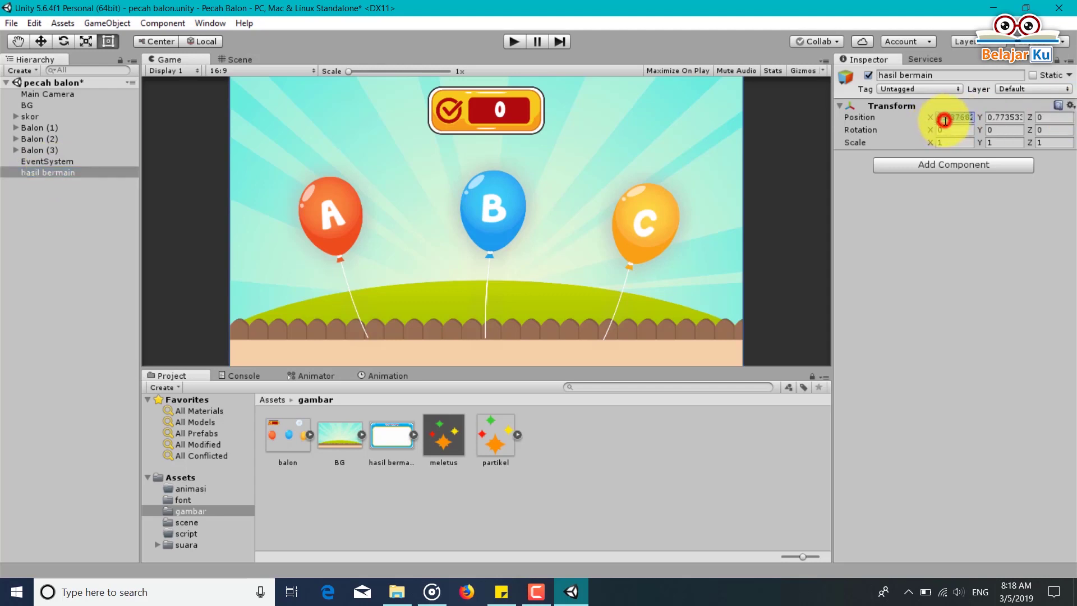
{"action": "type", "text": "0"}
{"action": "key", "text": "Tab"}
{"action": "type", "text": "0"}
{"action": "key", "text": "Tab"}
{"action": "key", "text": "ctrl+s"}
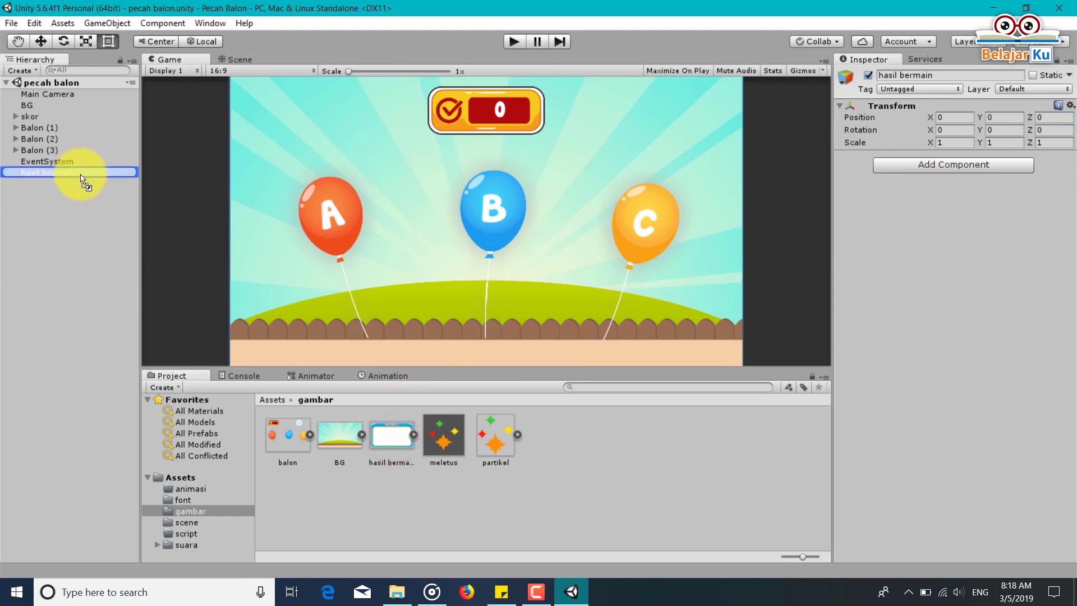
Drag the hasil bermain sprite under the hasil bermain object and check the parent's Z position.
{"action": "left_click_drag", "start_coordinate": [392, 439], "coordinate": [82, 175]}
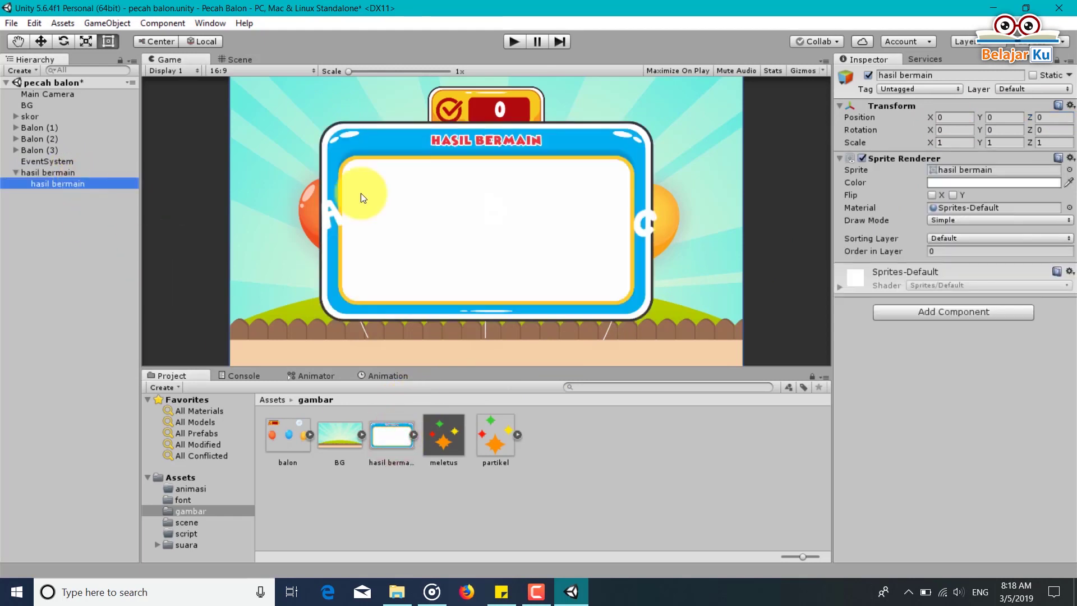
{"action": "left_click", "coordinate": [52, 170]}
{"action": "left_click", "coordinate": [1061, 118]}
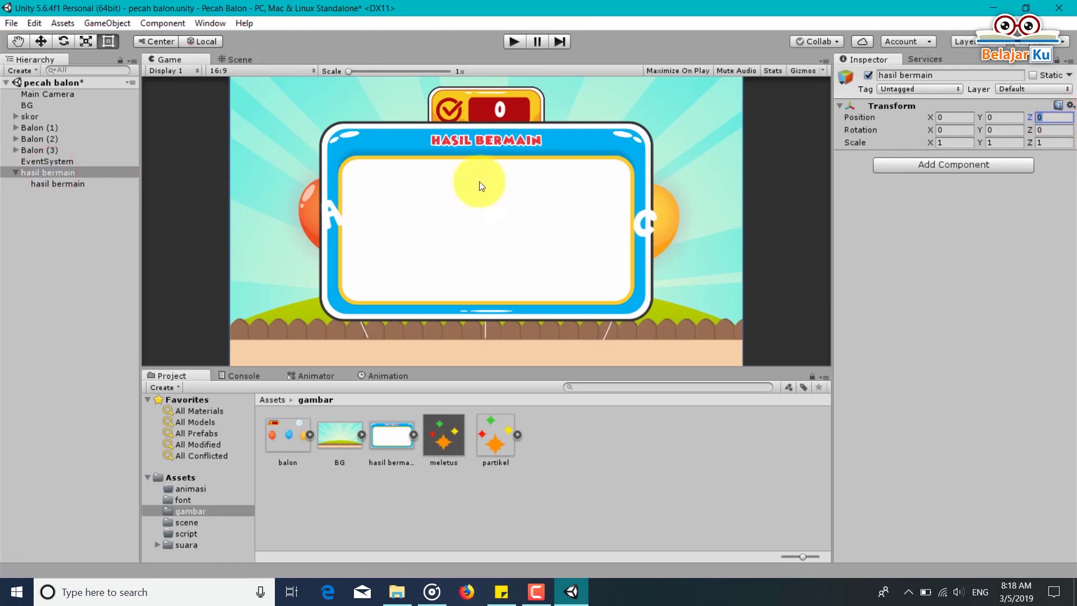
Set the panel sprite's Order in Layer to 2 and save the scene.
{"action": "left_click", "coordinate": [56, 184]}
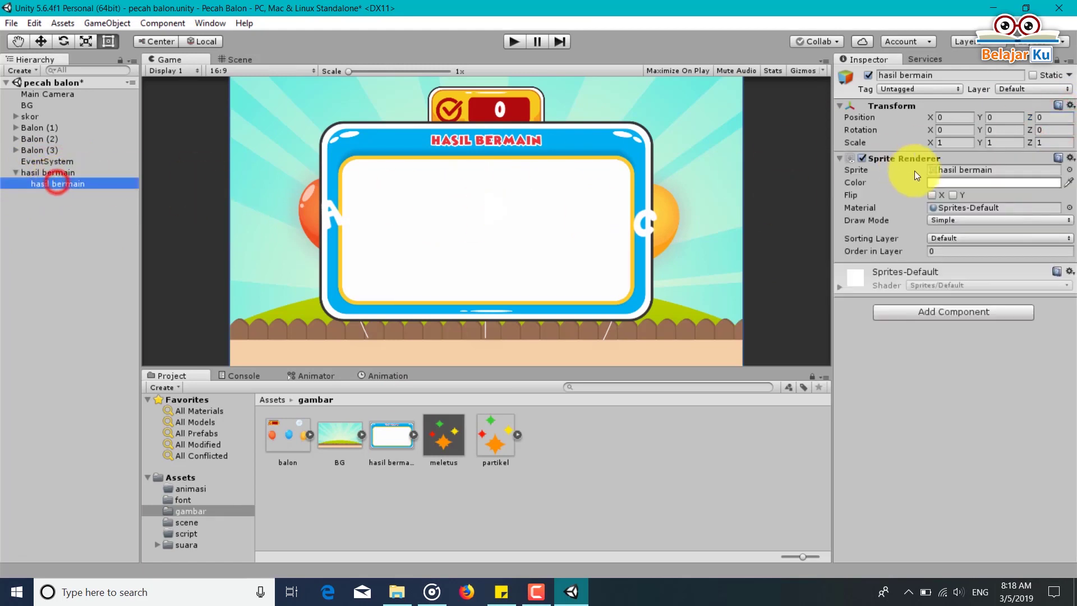
{"action": "left_click", "coordinate": [963, 250]}
{"action": "type", "text": "2"}
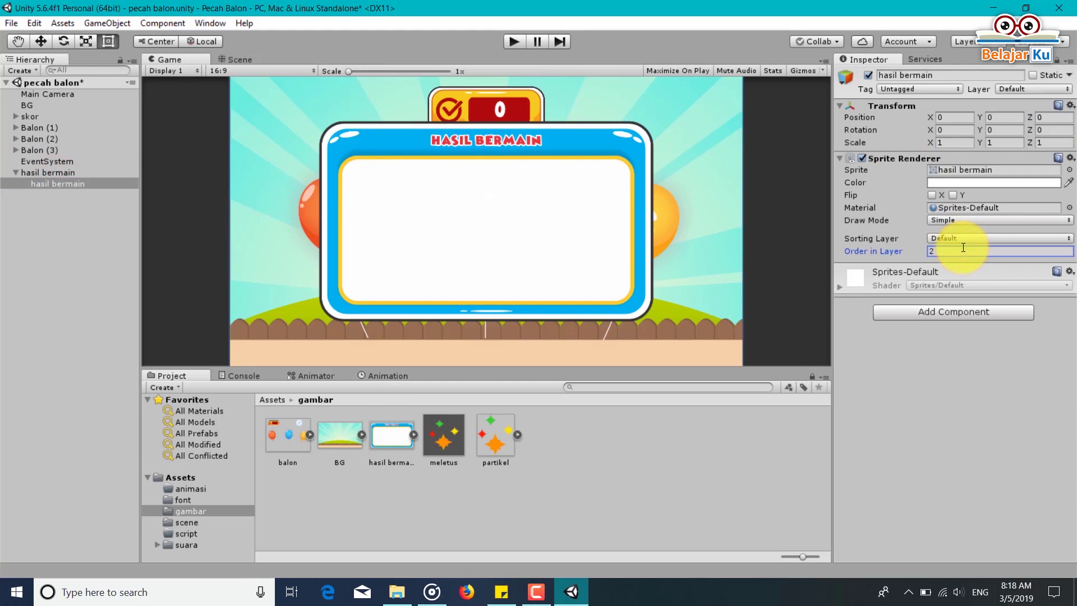
{"action": "key", "text": "ctrl+s"}
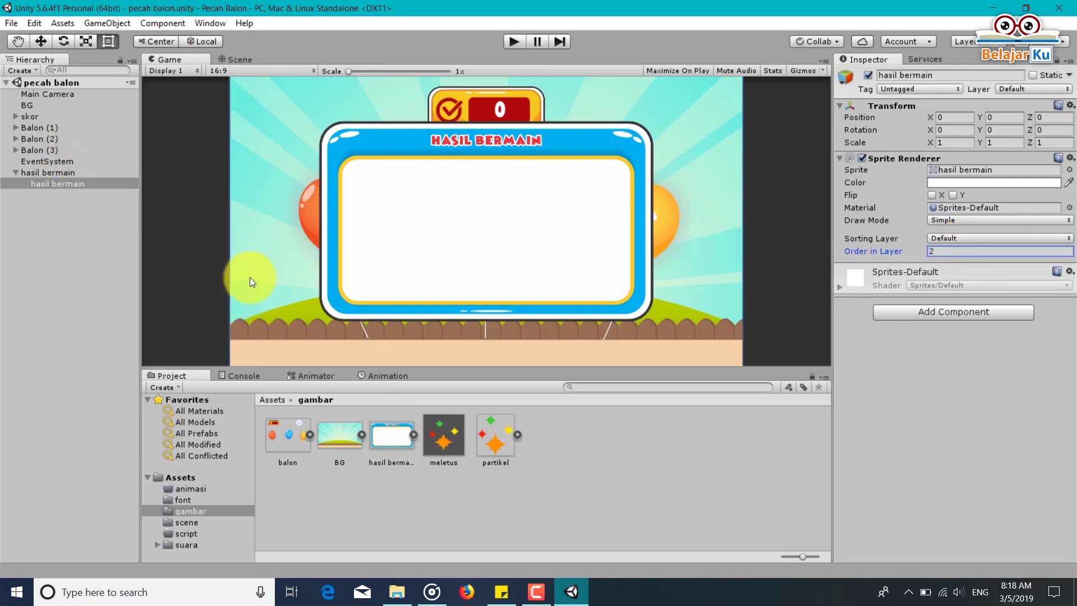
{"action": "left_click", "coordinate": [44, 187]}
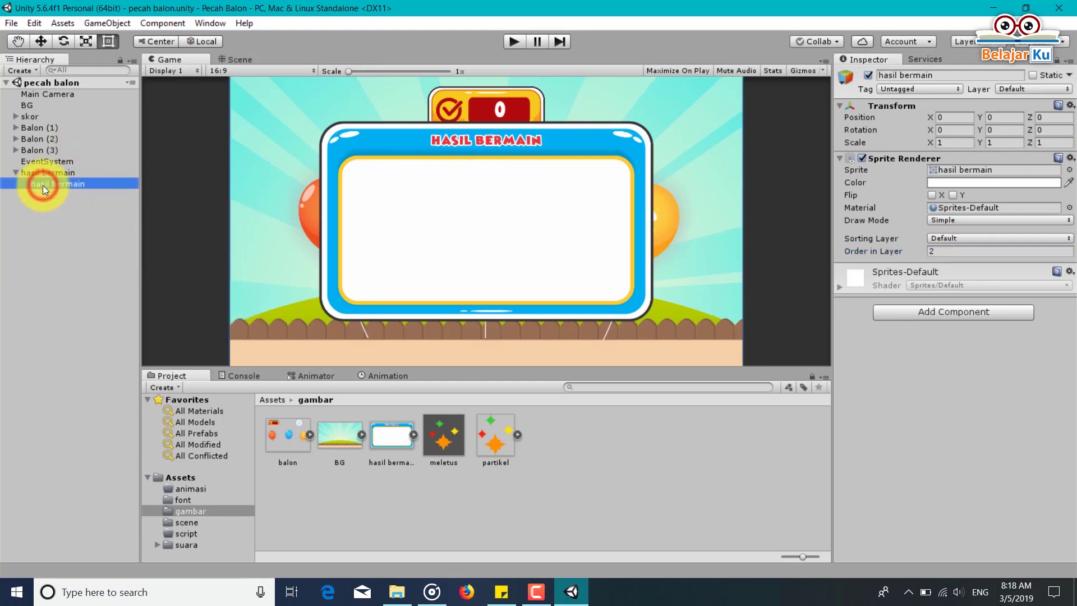
Paste a copy of the skor Canvas with its Text under hasil bermain.
{"action": "left_click", "coordinate": [53, 128]}
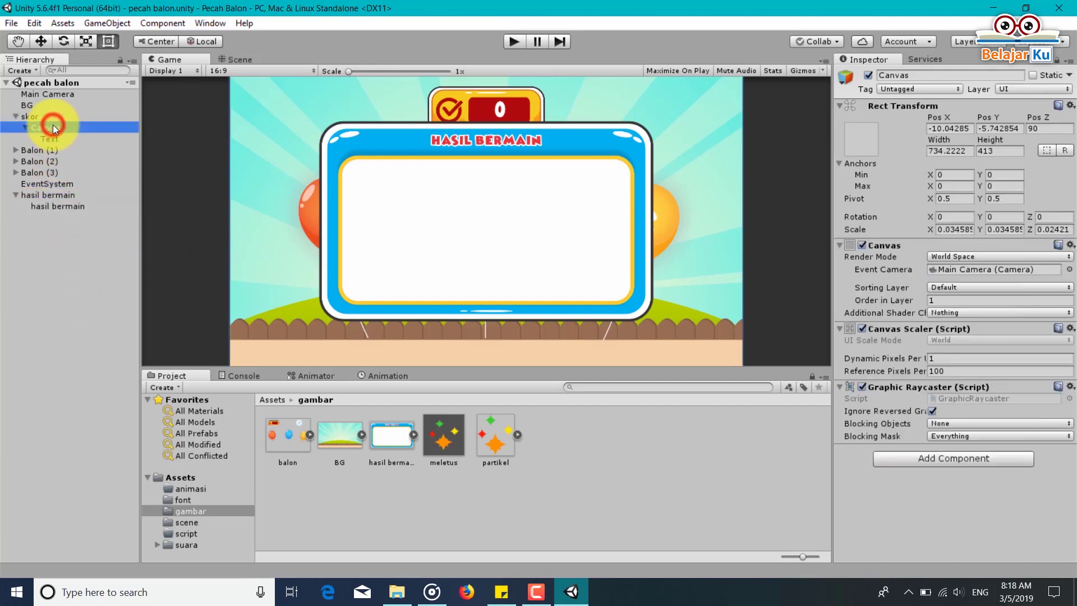
{"action": "left_click", "coordinate": [66, 209]}
{"action": "key", "text": "ctrl+v"}
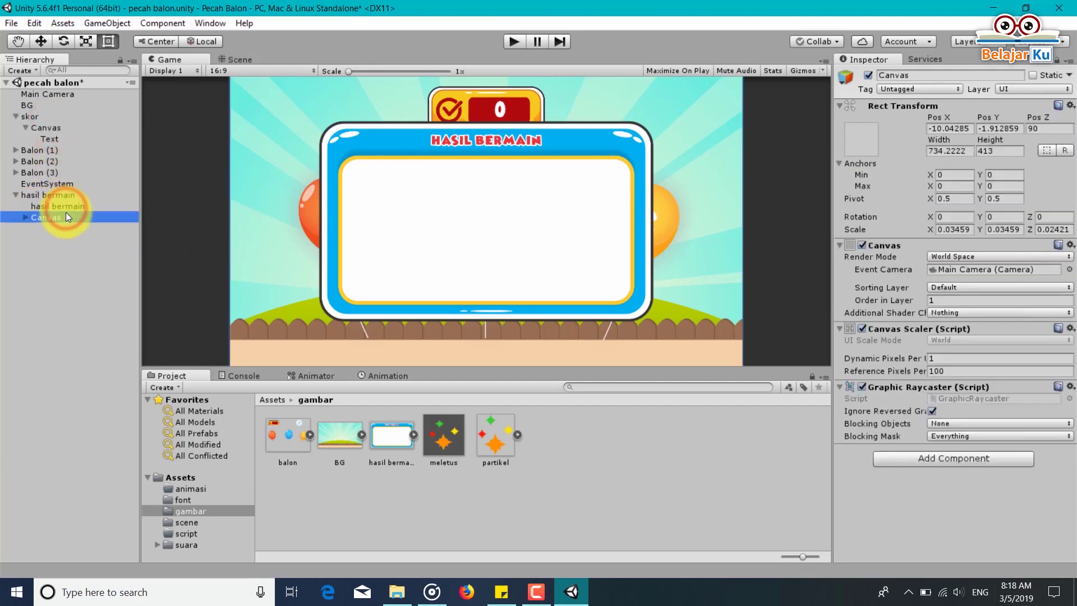
{"action": "left_click", "coordinate": [26, 218]}
{"action": "left_click", "coordinate": [34, 228]}
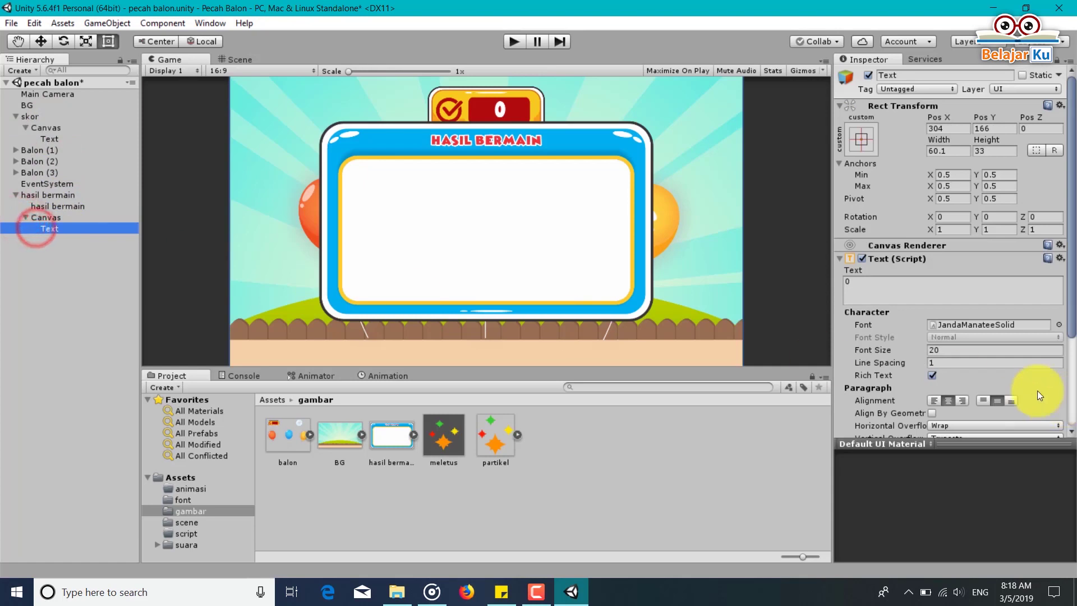
Set the pasted Canvas's Order in Layer to 3.
{"action": "left_click", "coordinate": [51, 218]}
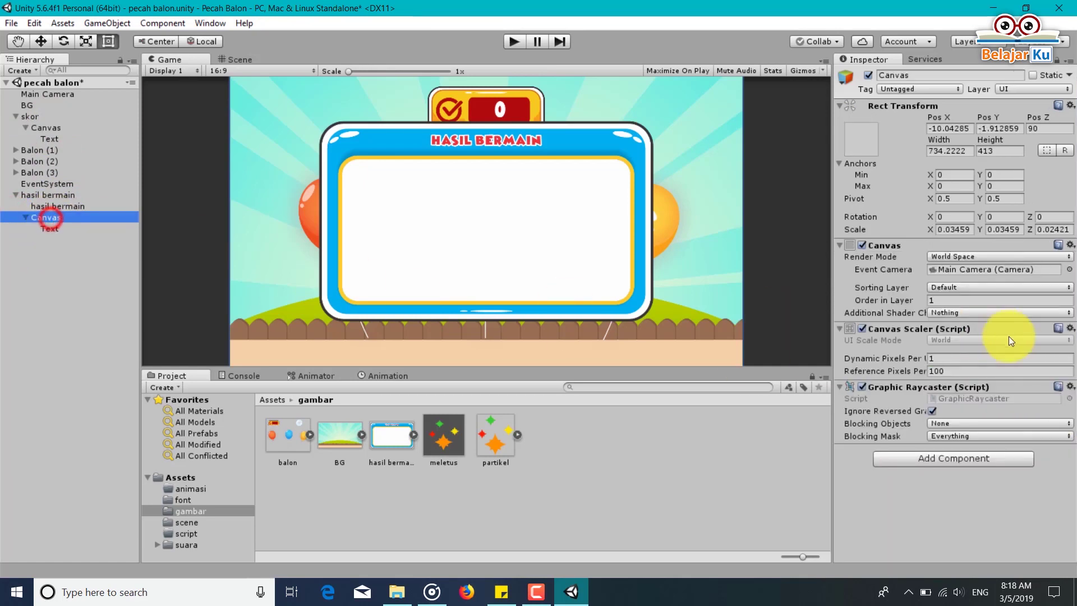
{"action": "left_click", "coordinate": [940, 359]}
{"action": "left_click", "coordinate": [974, 302]}
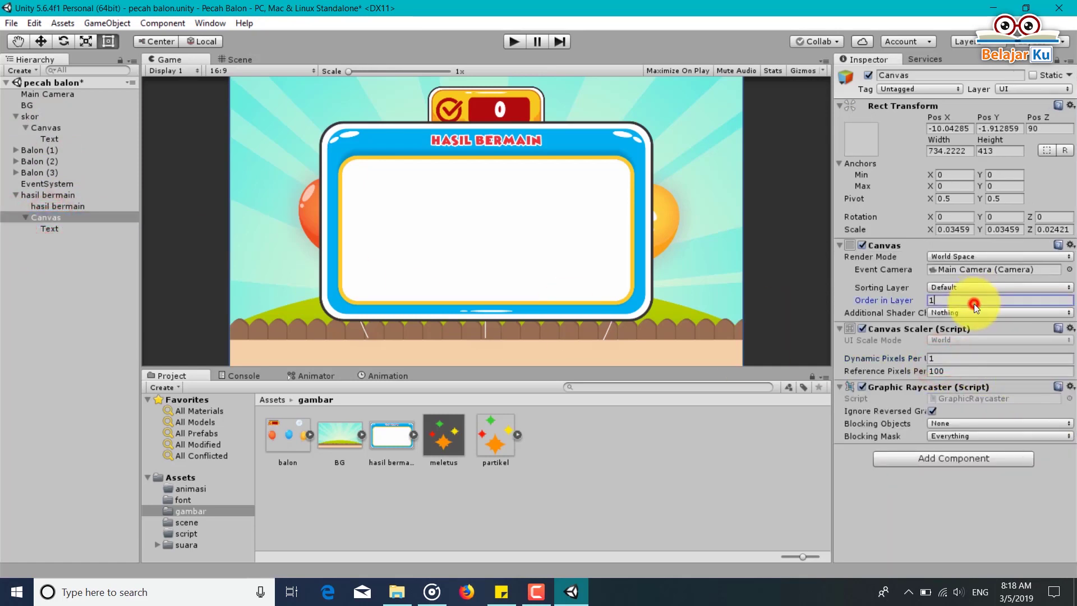
{"action": "type", "text": "3"}
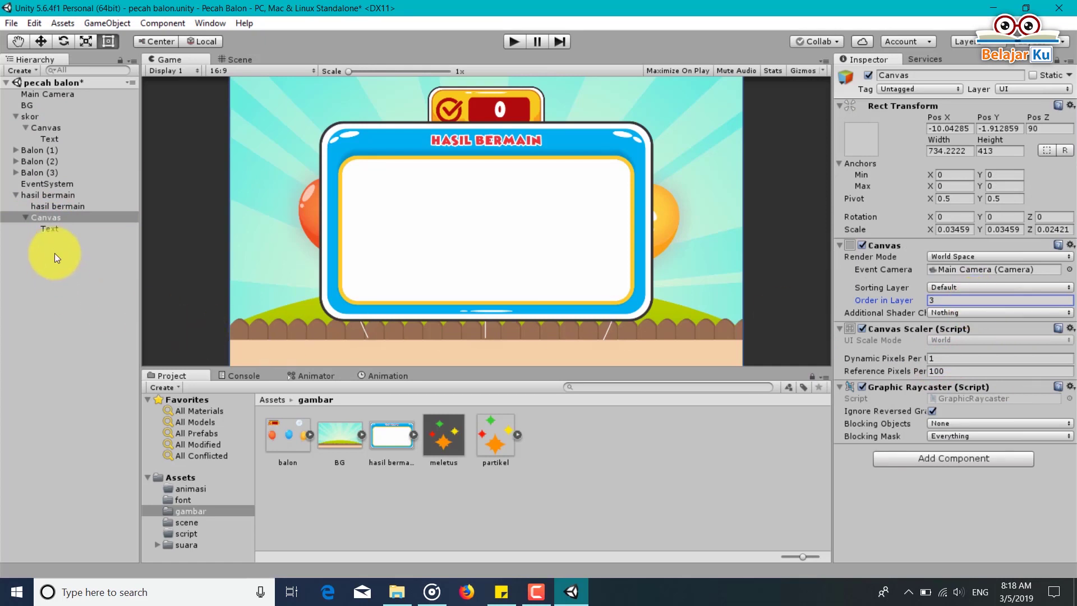
{"action": "left_click", "coordinate": [51, 228]}
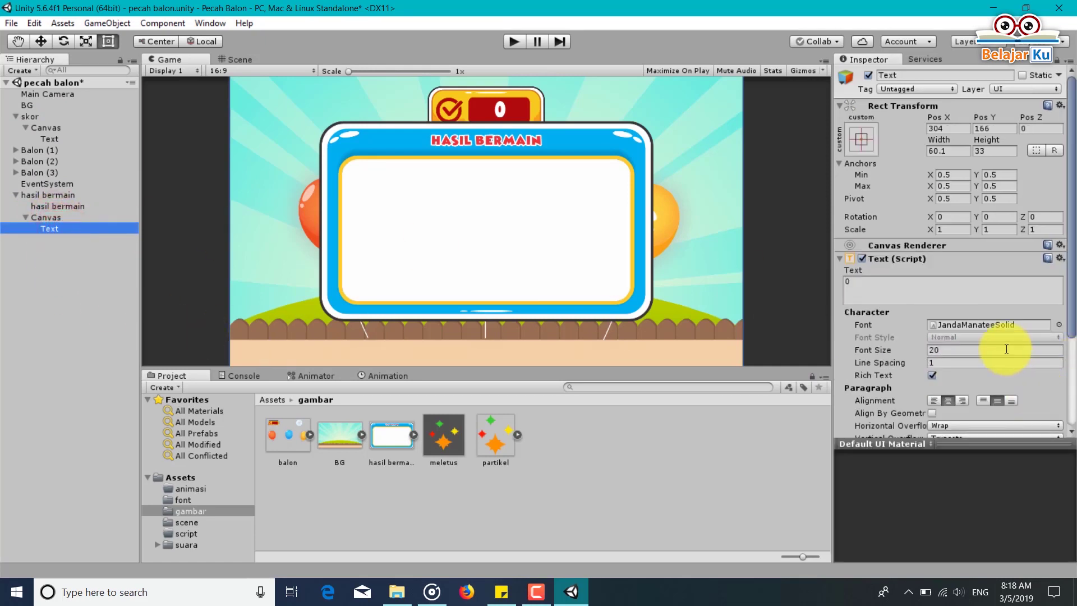
Color the panel's 0 text blue (00A1C1) and drag it down to Pos Y 90.87.
{"action": "scroll", "coordinate": [1007, 348], "scroll_direction": "down", "scroll_amount": 3}
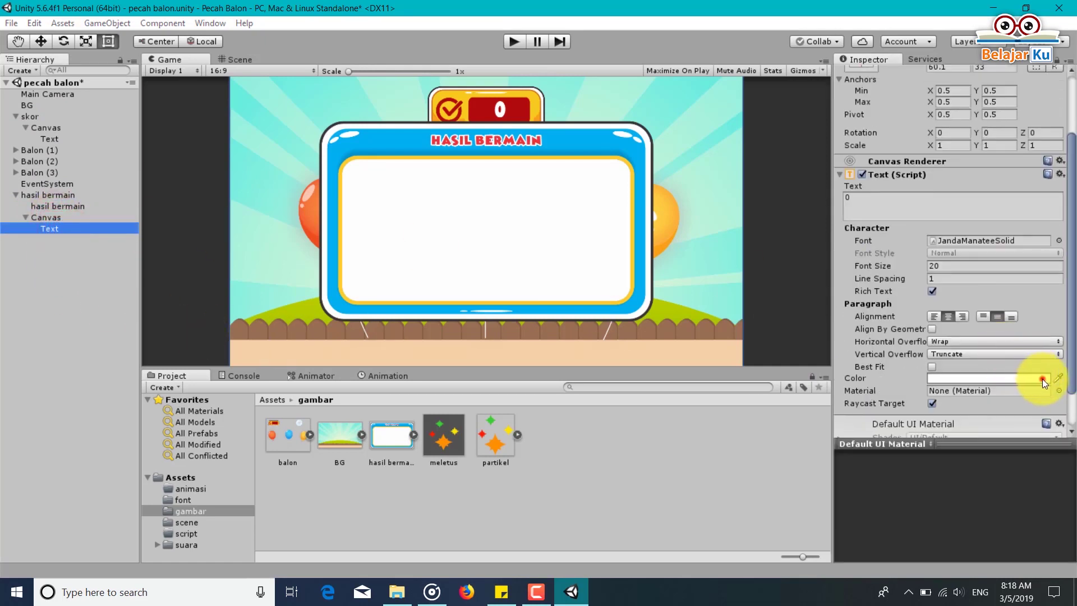
{"action": "left_click", "coordinate": [1042, 379]}
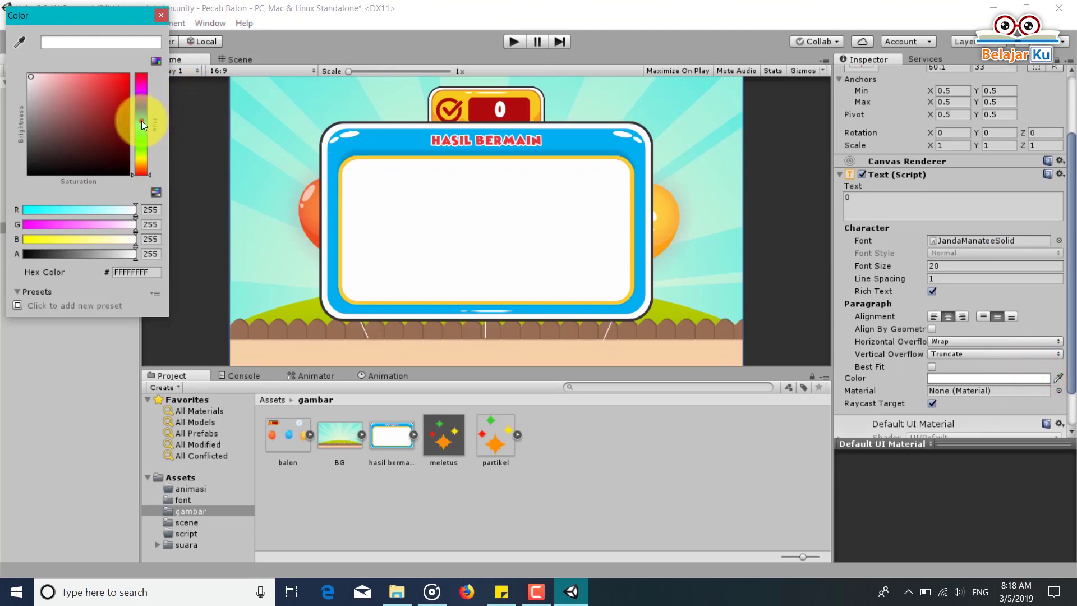
{"action": "left_click_drag", "start_coordinate": [142, 120], "coordinate": [143, 126]}
{"action": "left_click_drag", "start_coordinate": [123, 91], "coordinate": [129, 99]}
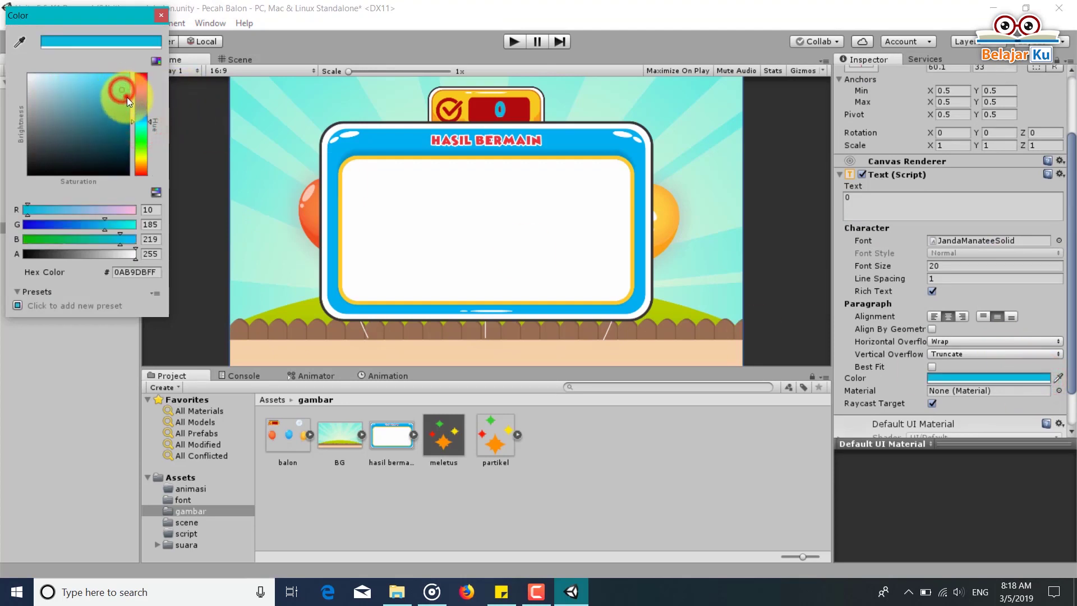
{"action": "left_click", "coordinate": [169, 8]}
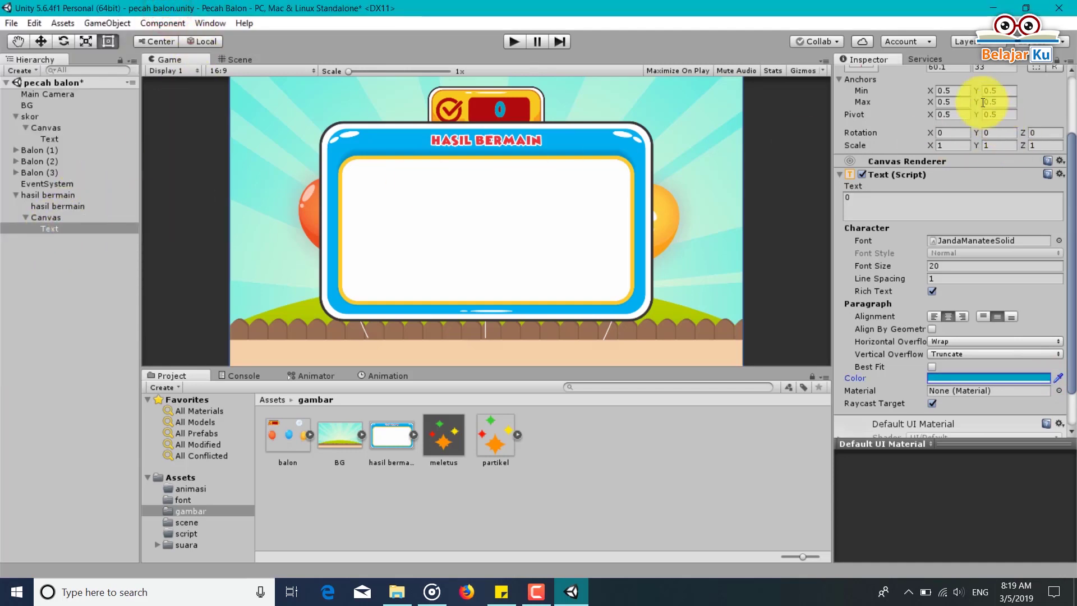
{"action": "scroll", "coordinate": [978, 118], "scroll_direction": "up", "scroll_amount": 3}
{"action": "left_click_drag", "start_coordinate": [987, 120], "coordinate": [950, 139]}
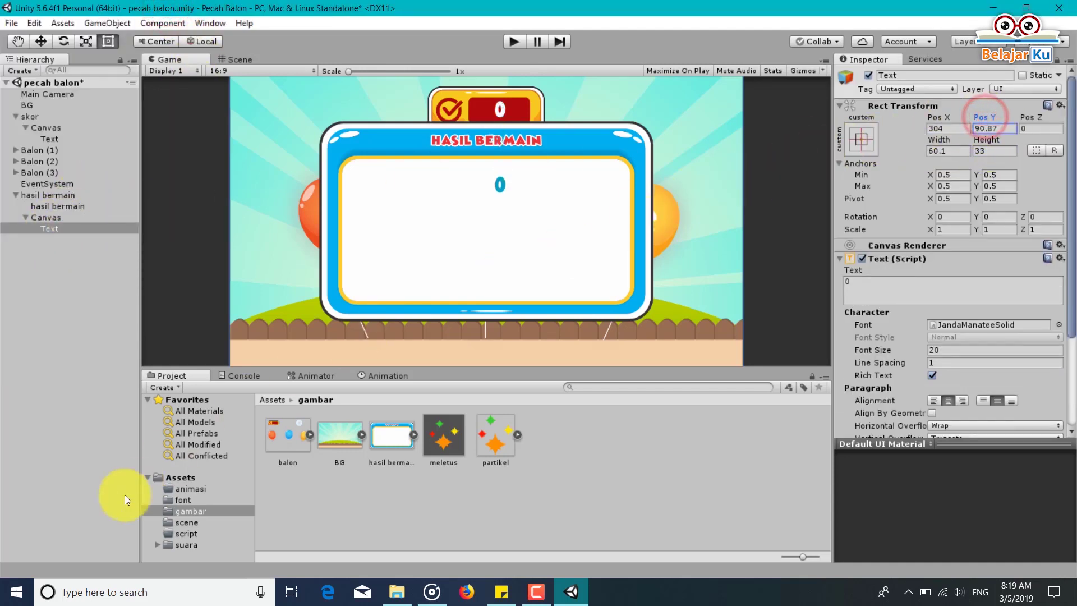
Replace the panel text with 'Luar Biasa' and save the scene.
{"action": "left_click", "coordinate": [860, 285]}
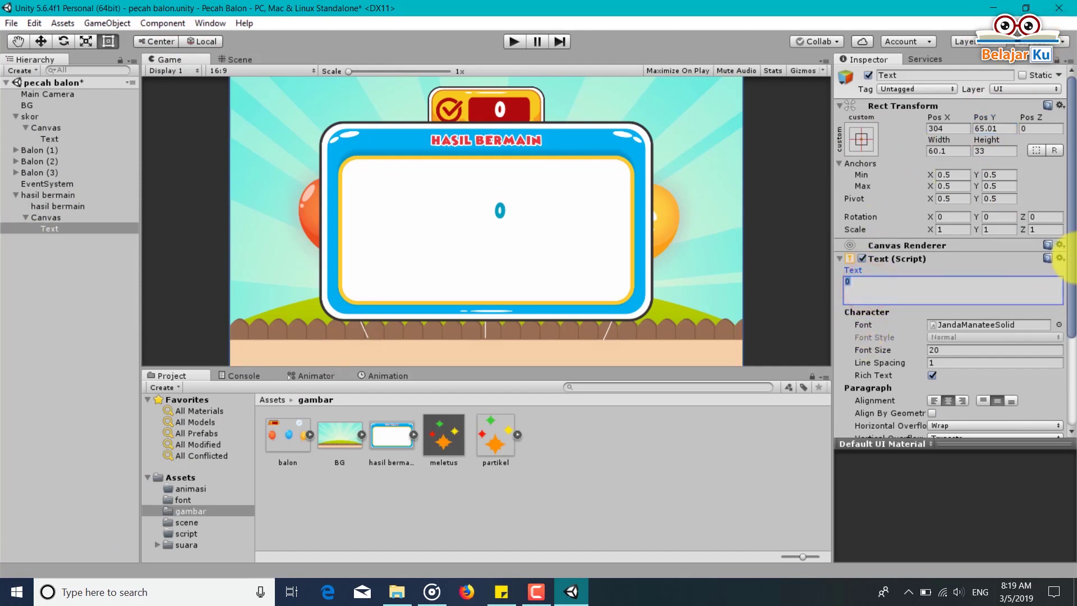
{"action": "type", "text": "Luar "}
{"action": "type", "text": "Biasa"}
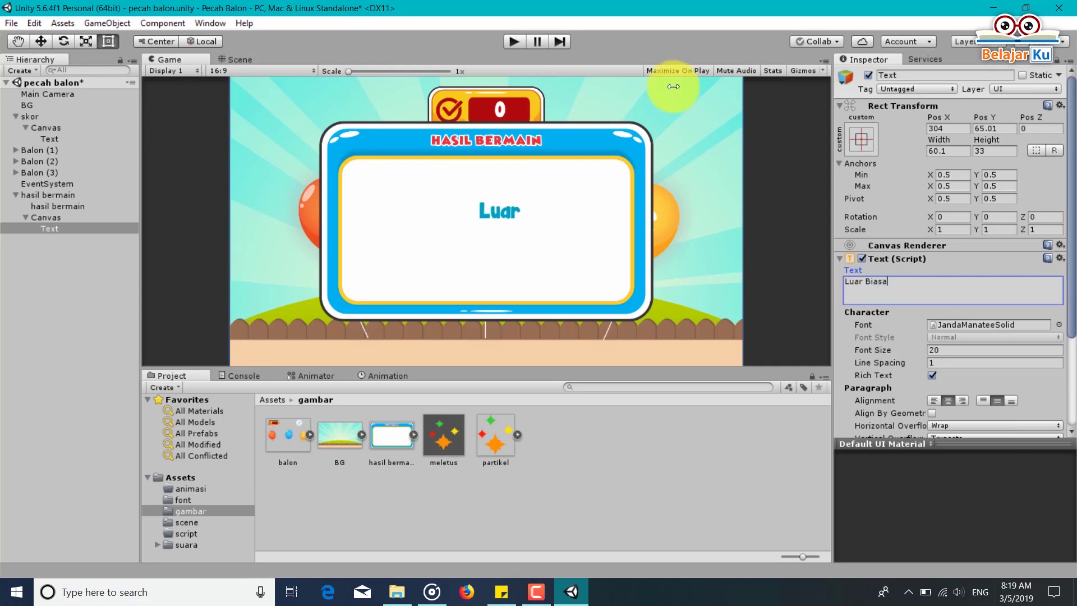
{"action": "key", "text": "ctrl+s"}
{"action": "left_click", "coordinate": [251, 59]}
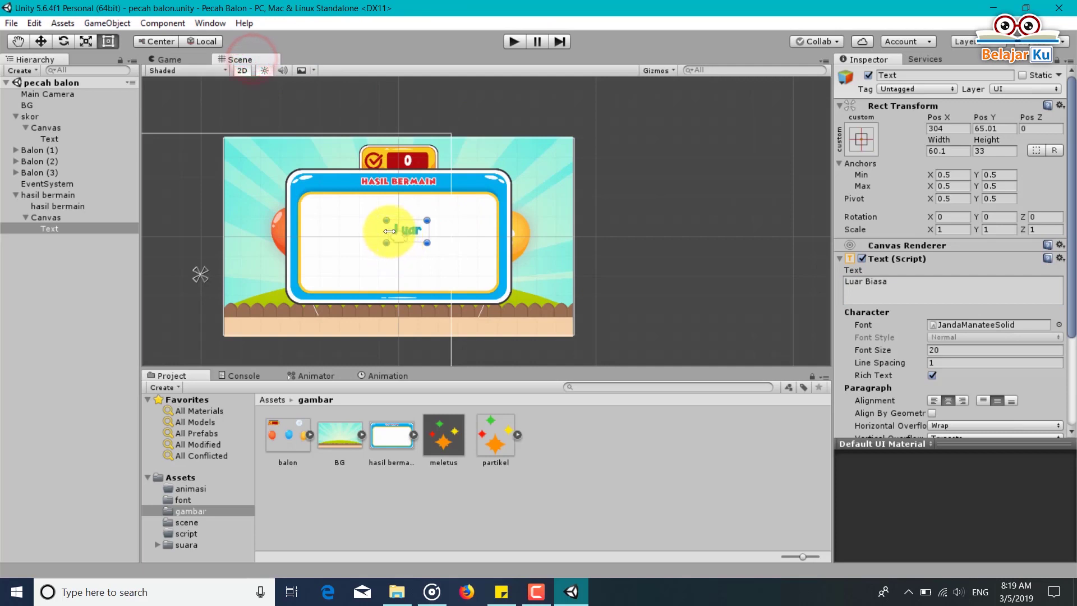
Widen the Luar Biasa text box, move it to Pos X 290, Pos Y 77, and save.
{"action": "left_click_drag", "start_coordinate": [385, 235], "coordinate": [341, 236]}
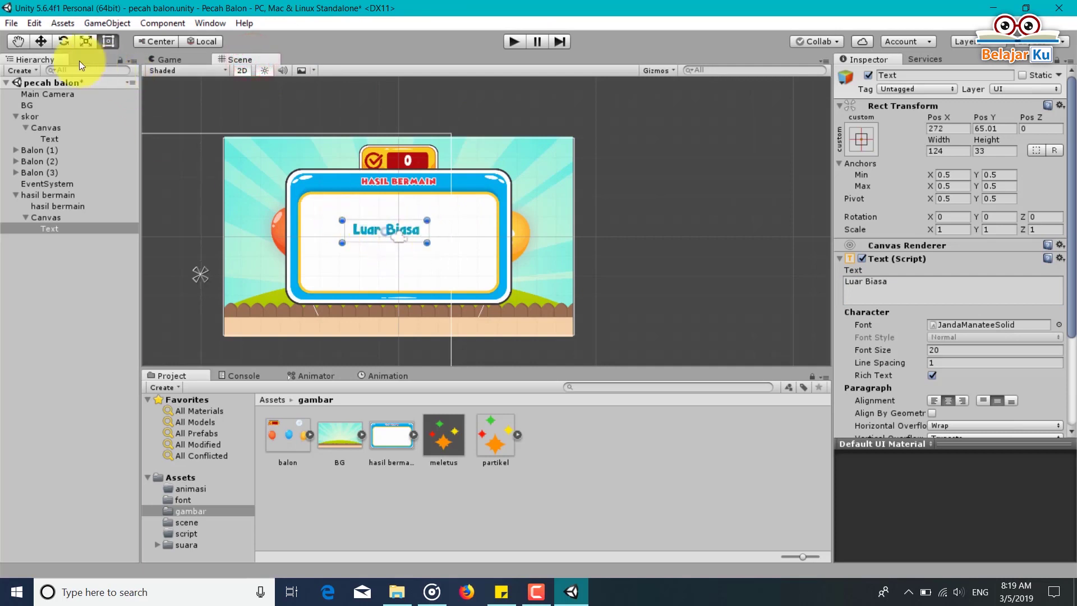
{"action": "left_click", "coordinate": [48, 44]}
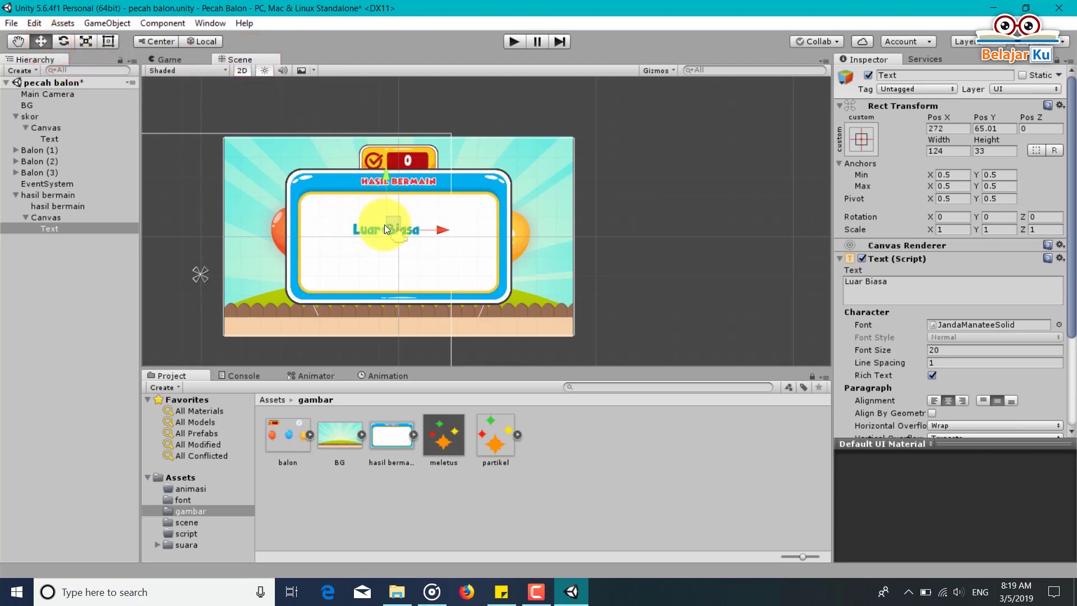
{"action": "left_click_drag", "start_coordinate": [385, 225], "coordinate": [402, 211]}
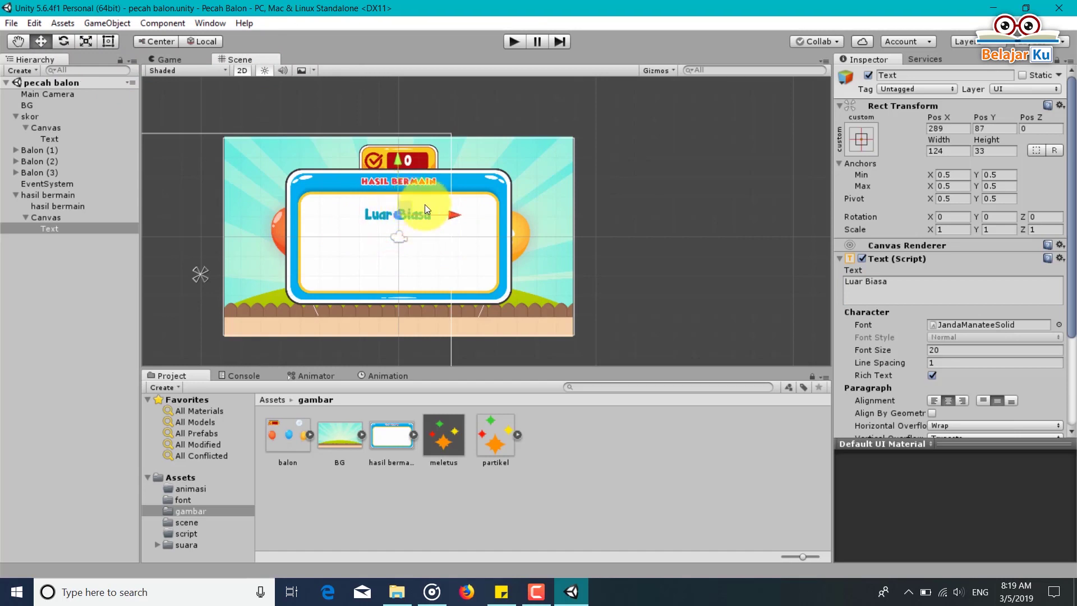
{"action": "left_click_drag", "start_coordinate": [449, 216], "coordinate": [450, 217]}
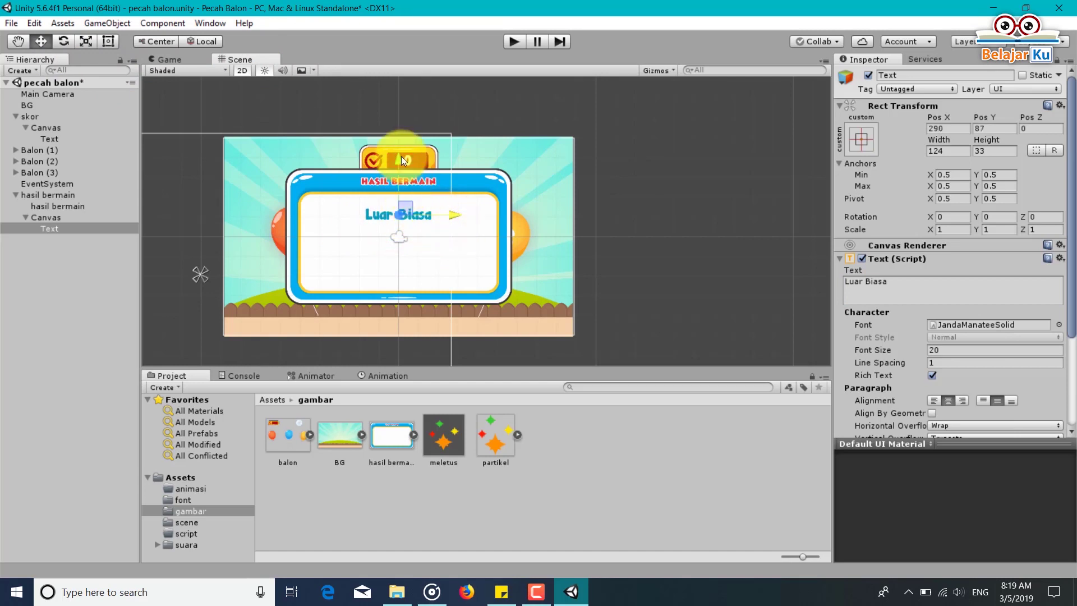
{"action": "left_click_drag", "start_coordinate": [402, 156], "coordinate": [406, 163]}
{"action": "key", "text": "ctrl+s"}
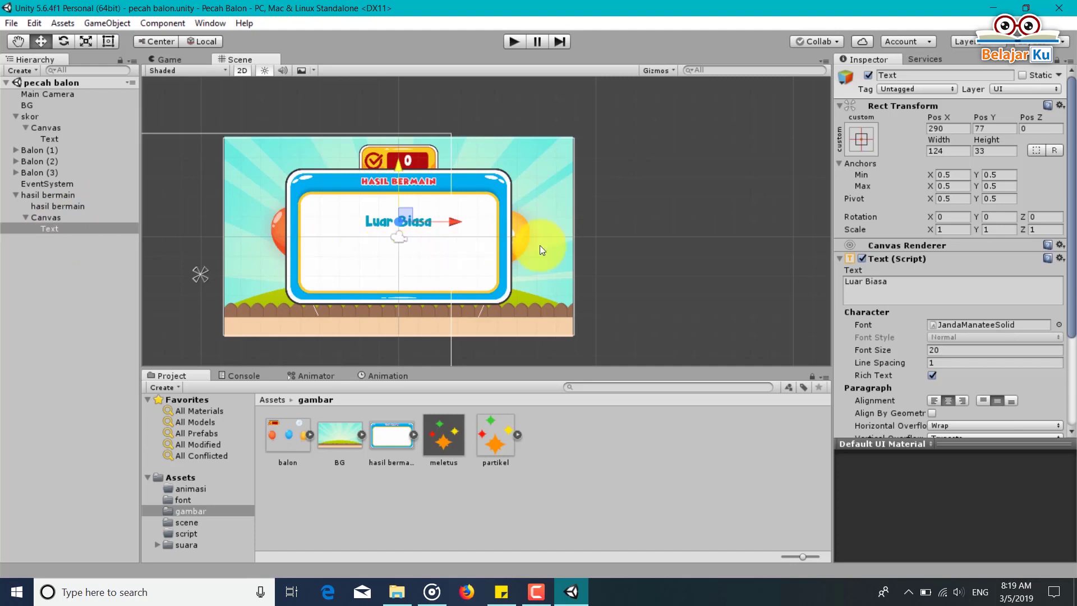
Add a UI Button to the result canvas and drag it into the panel below Luar Biasa.
{"action": "right_click", "coordinate": [26, 218]}
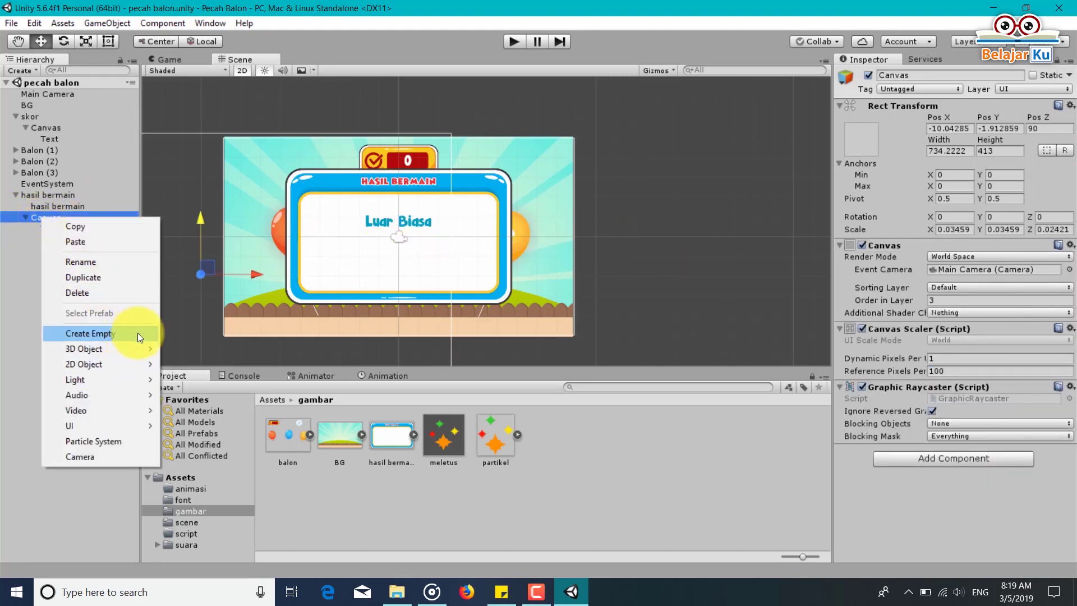
{"action": "mouse_move", "coordinate": [133, 424]}
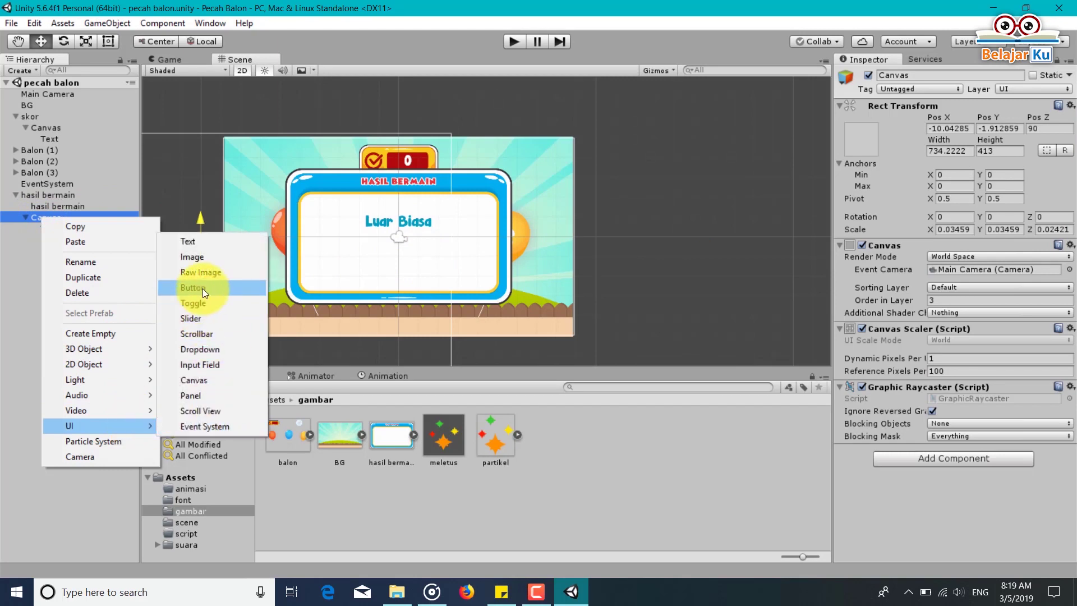
{"action": "left_click", "coordinate": [202, 288]}
{"action": "left_click_drag", "start_coordinate": [204, 266], "coordinate": [361, 258]}
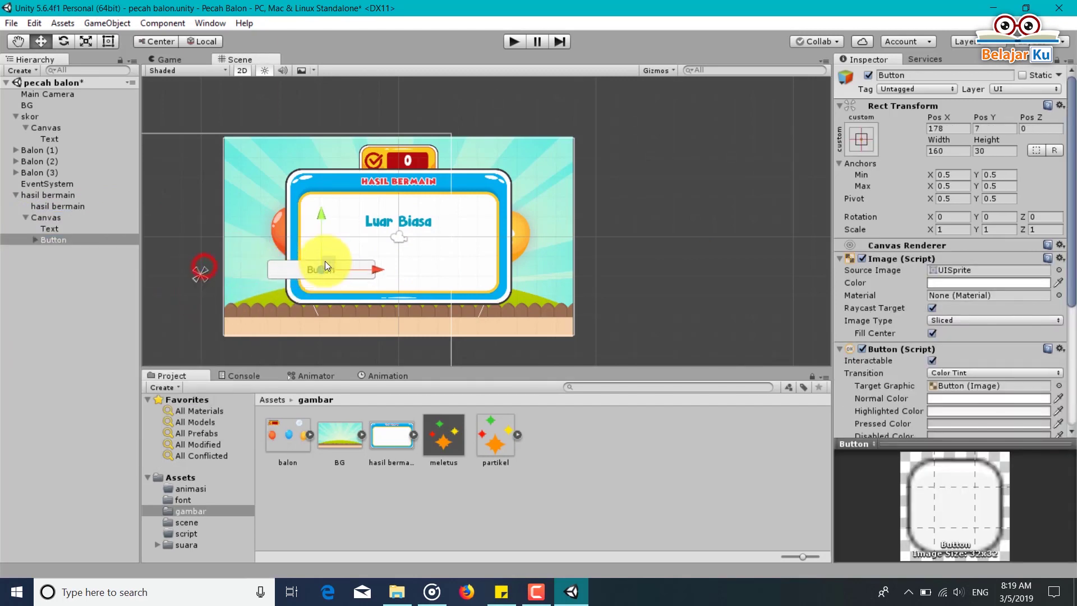
Narrow the button to 118 by 30 and check it in the Game view.
{"action": "left_click", "coordinate": [108, 41]}
{"action": "mouse_move", "coordinate": [416, 267]}
{"action": "left_mouse_down"}
{"action": "mouse_move", "coordinate": [381, 272]}
{"action": "mouse_move", "coordinate": [422, 266]}
{"action": "left_mouse_up"}
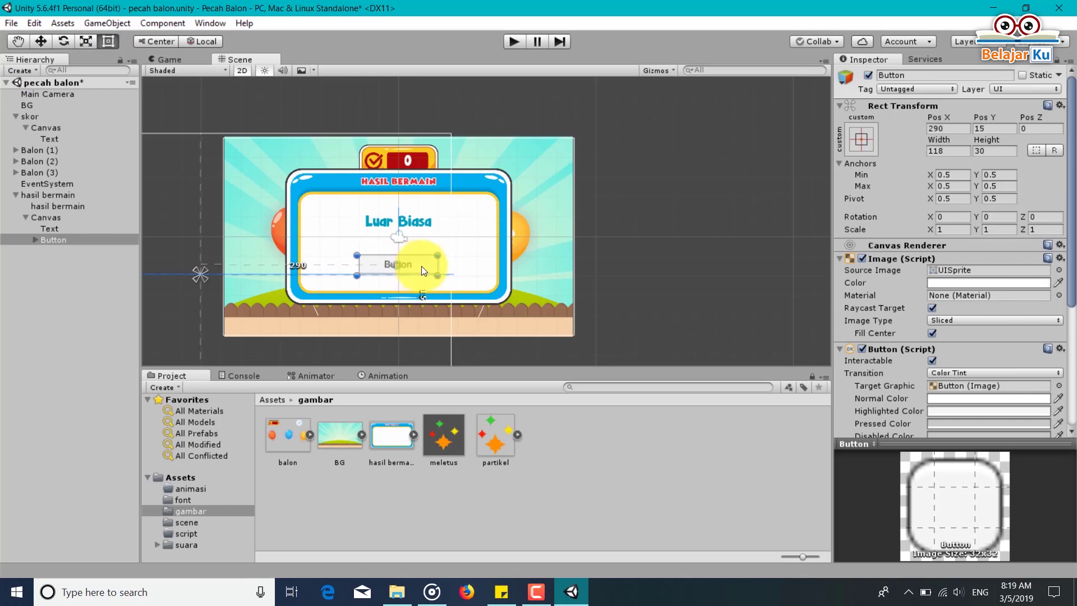
{"action": "left_click", "coordinate": [166, 59]}
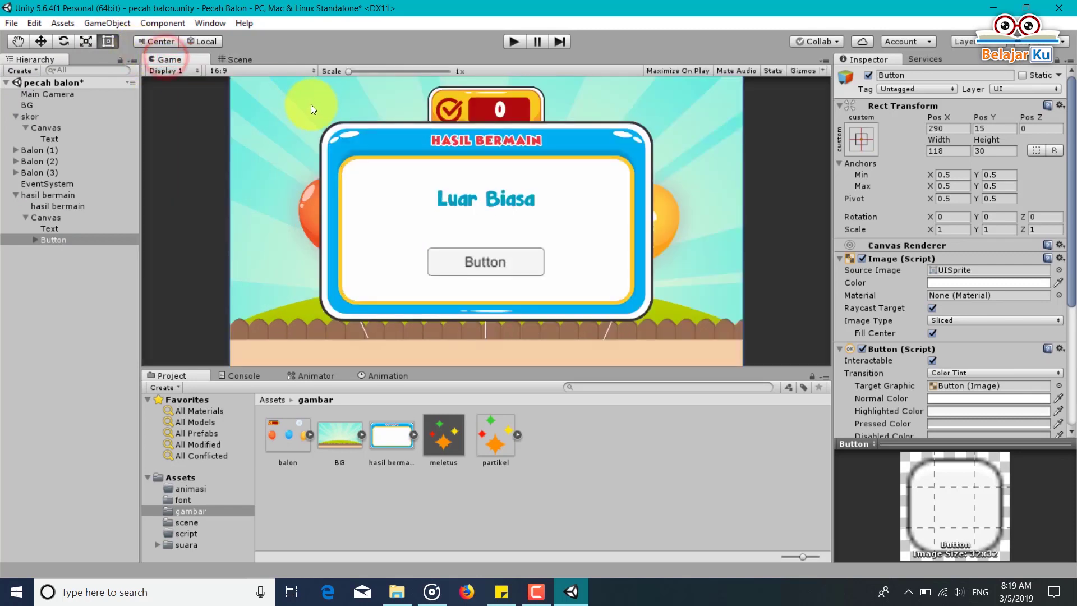
{"action": "left_click", "coordinate": [234, 62]}
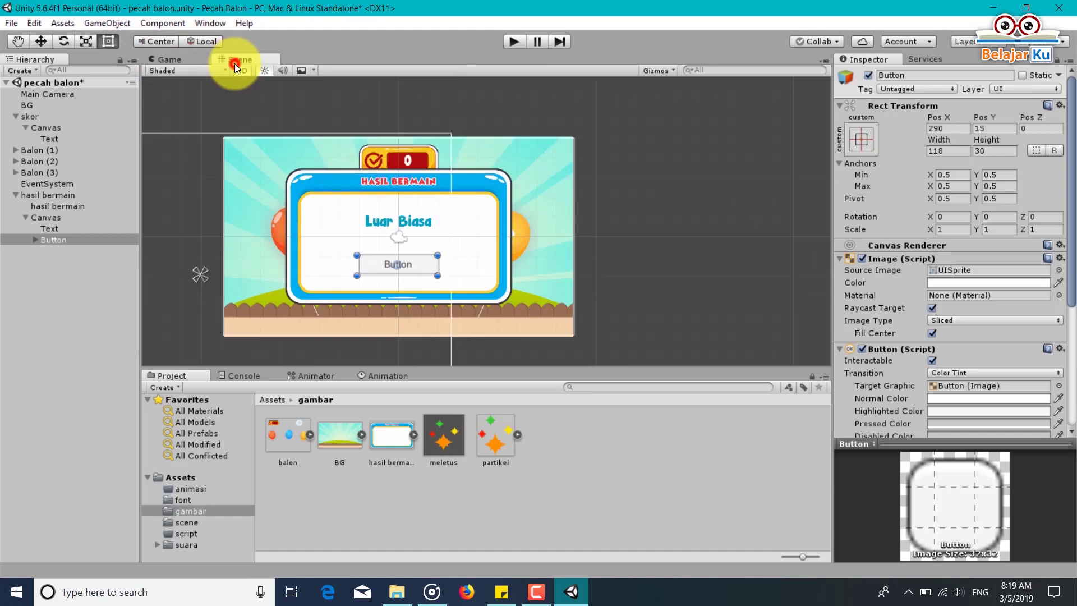
{"action": "left_click", "coordinate": [35, 239]}
{"action": "left_click", "coordinate": [72, 250]}
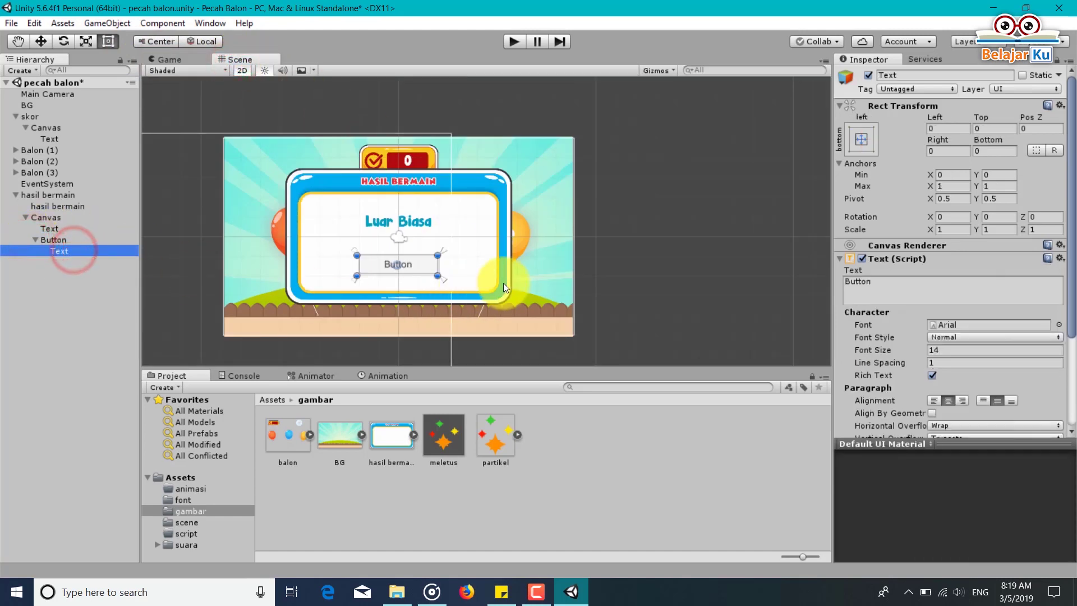
Collapse the skor and balloon groups and raise Luar Biasa to Pos Y 96.
{"action": "left_click", "coordinate": [415, 223]}
{"action": "left_click", "coordinate": [420, 223]}
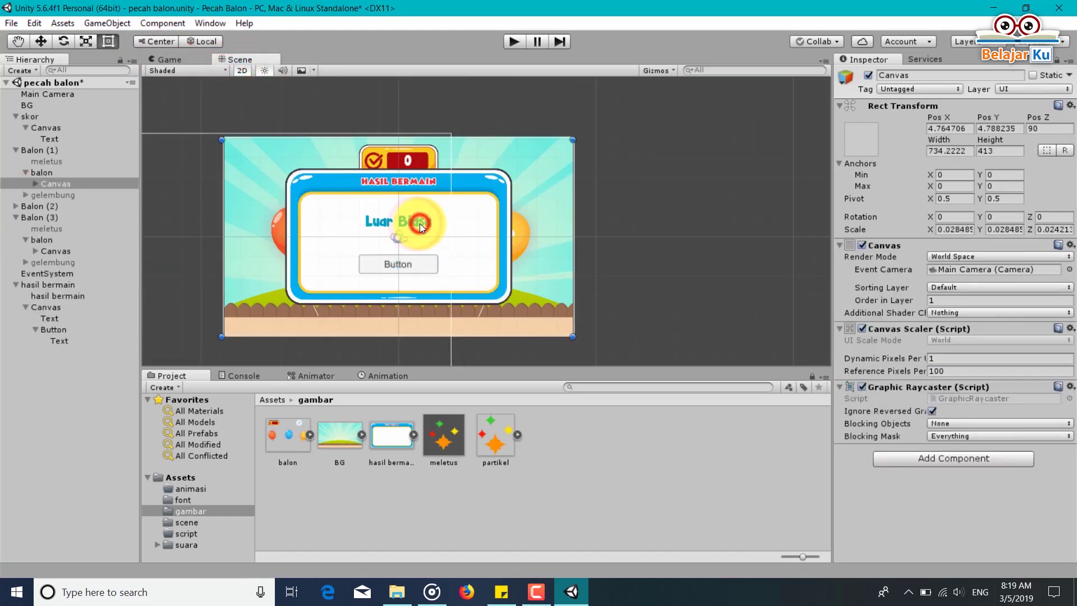
{"action": "left_click", "coordinate": [418, 222]}
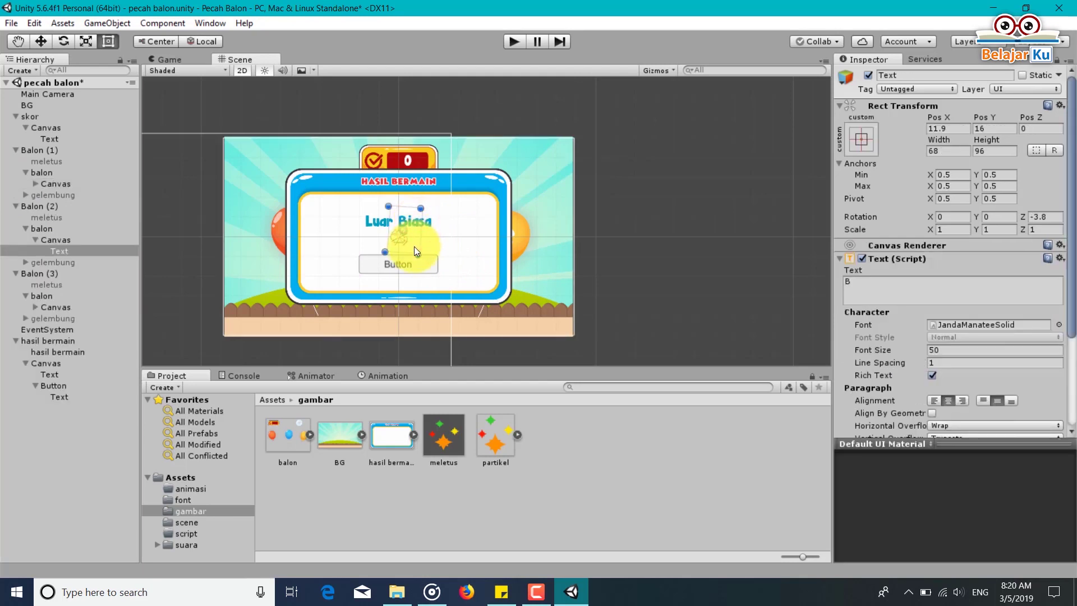
{"action": "left_click", "coordinate": [375, 223]}
{"action": "left_click", "coordinate": [375, 224]}
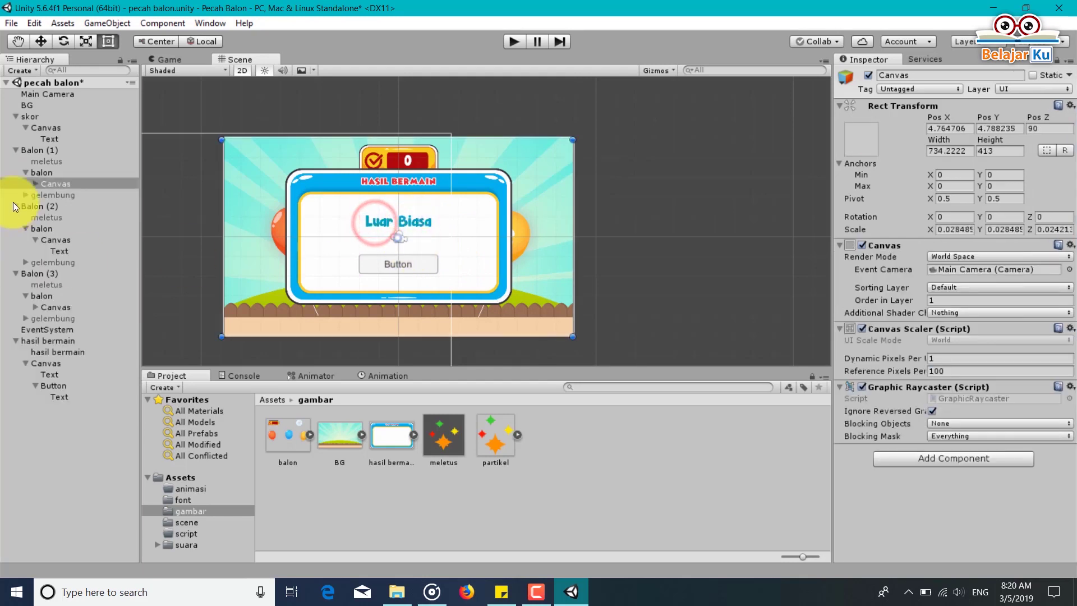
{"action": "left_click", "coordinate": [16, 149]}
{"action": "left_click", "coordinate": [16, 116]}
{"action": "left_click", "coordinate": [16, 139]}
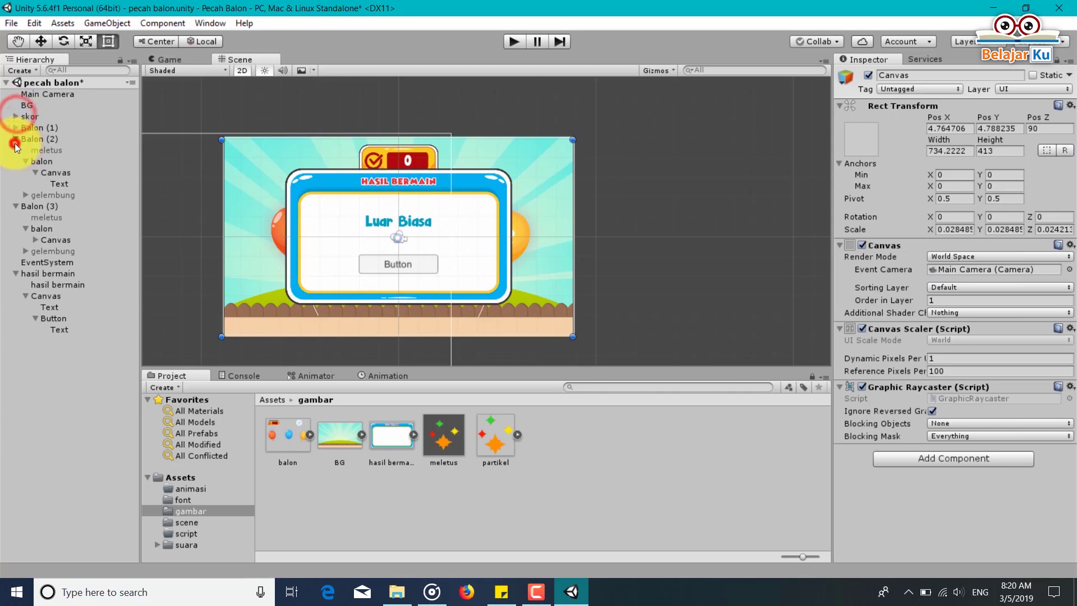
{"action": "left_click", "coordinate": [16, 150]}
{"action": "left_click", "coordinate": [96, 207]}
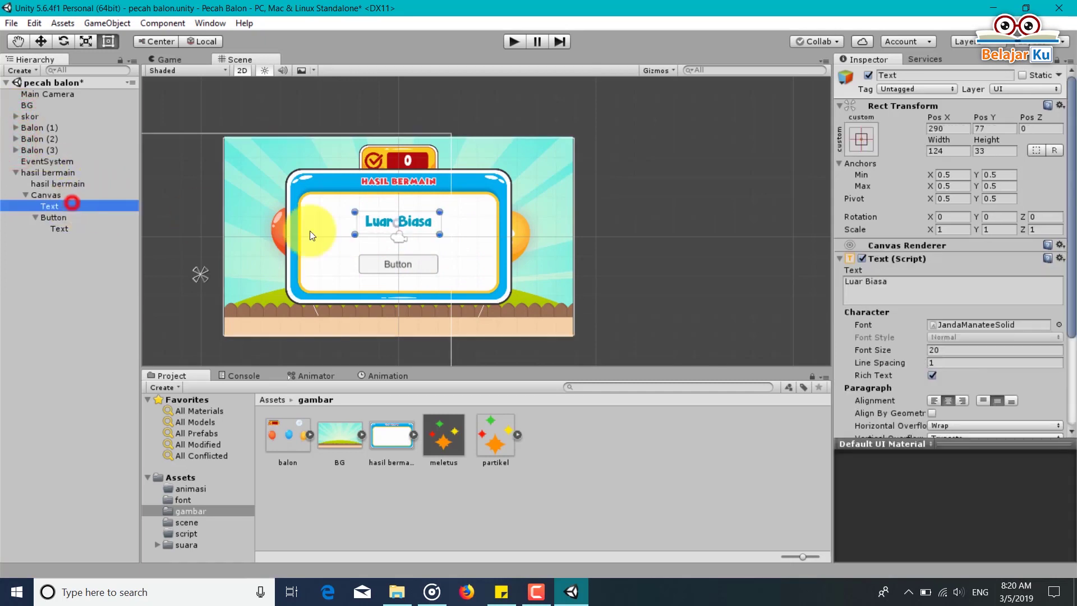
{"action": "left_click_drag", "start_coordinate": [425, 221], "coordinate": [426, 206]}
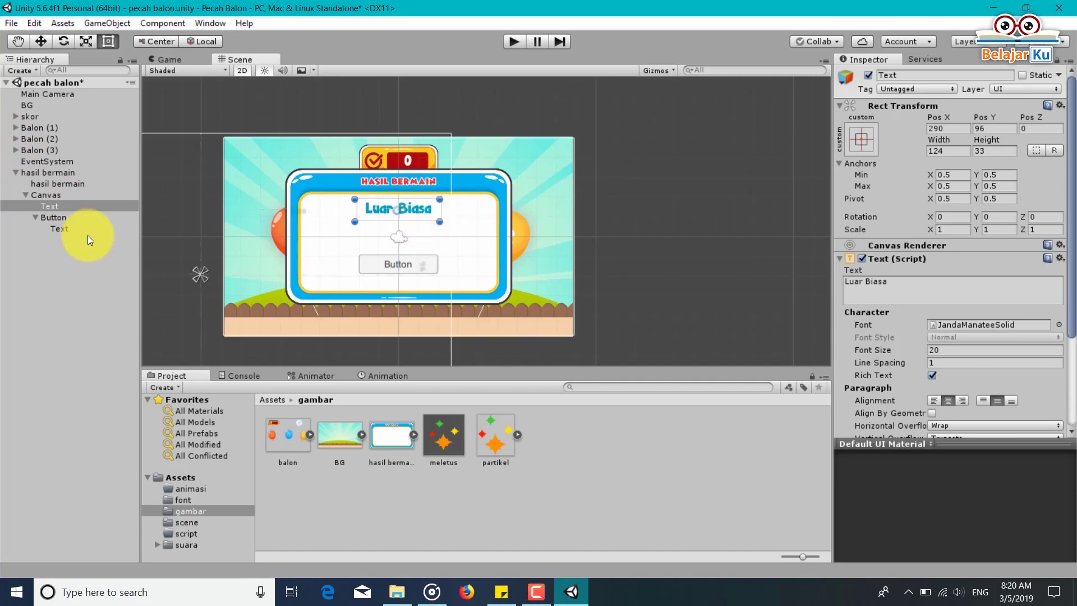
Duplicate Luar Biasa, rename the copy 'Skor', and lower it to Pos Y 64.2.
{"action": "left_click", "coordinate": [77, 206]}
{"action": "key", "text": "ctrl+d"}
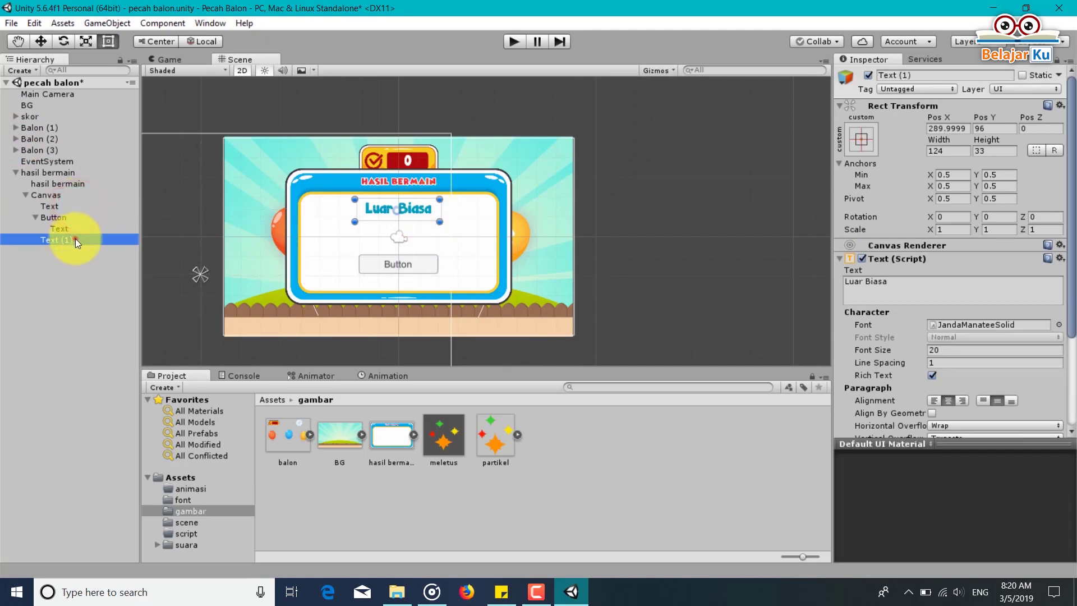
{"action": "left_click_drag", "start_coordinate": [75, 239], "coordinate": [79, 217]}
{"action": "left_click", "coordinate": [80, 218]}
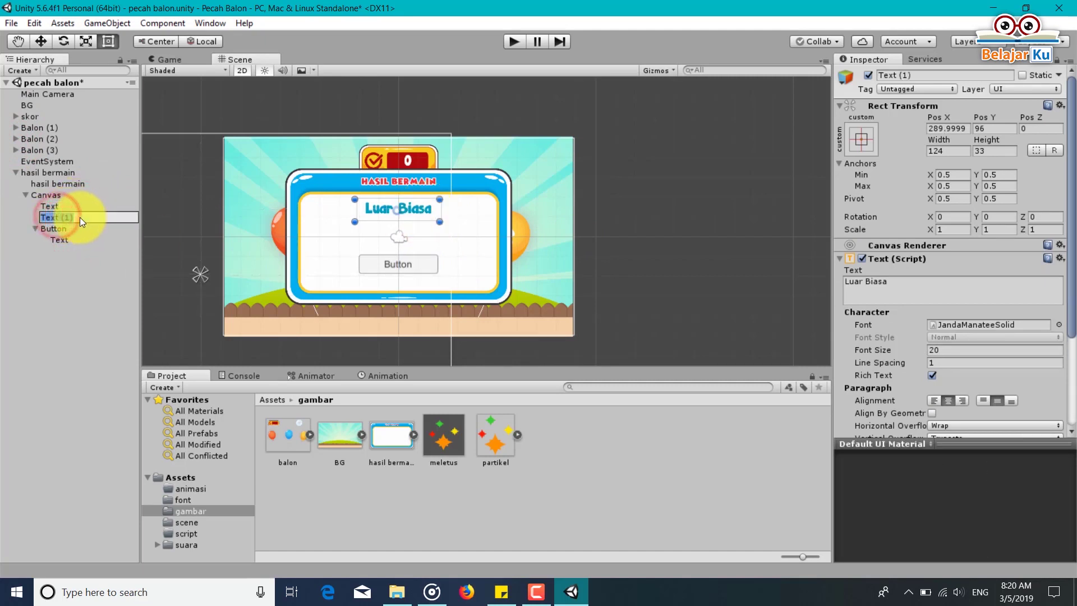
{"action": "type", "text": "S"}
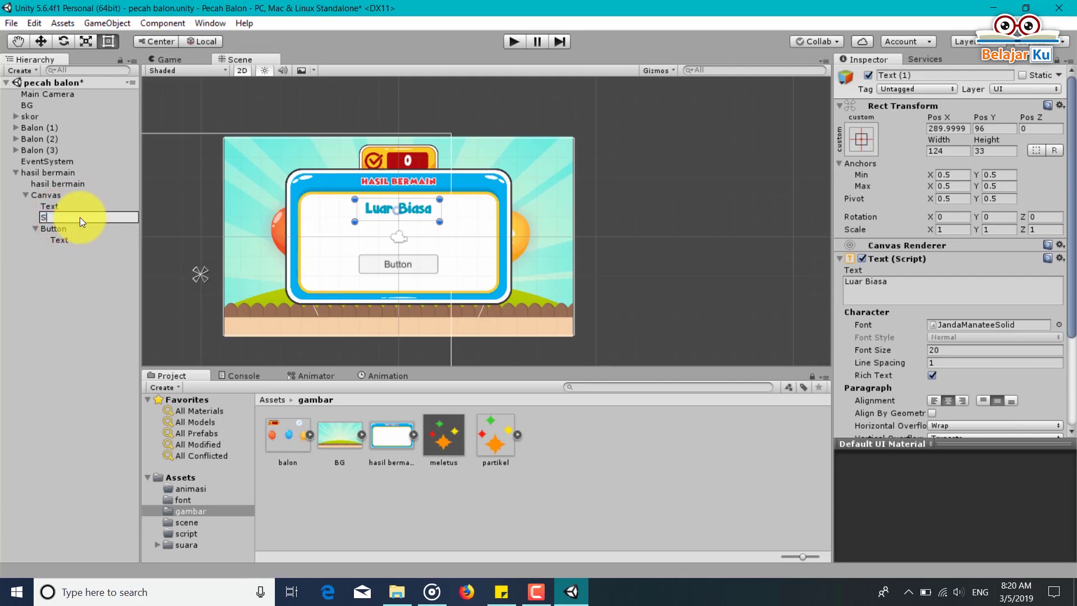
{"action": "type", "text": "kor"}
{"action": "key", "text": "Return"}
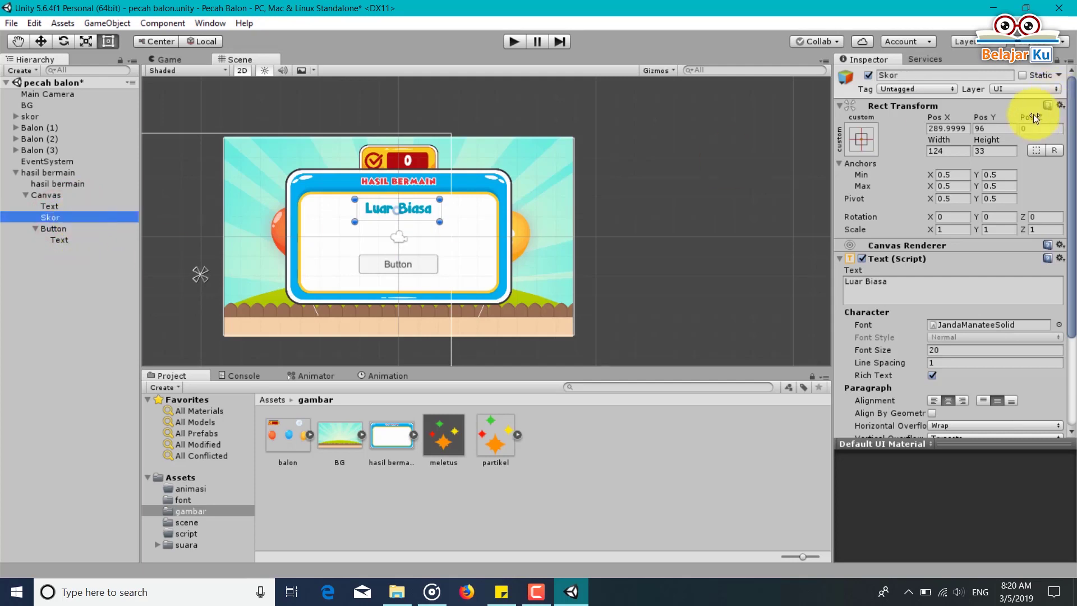
{"action": "left_click_drag", "start_coordinate": [986, 116], "coordinate": [928, 113]}
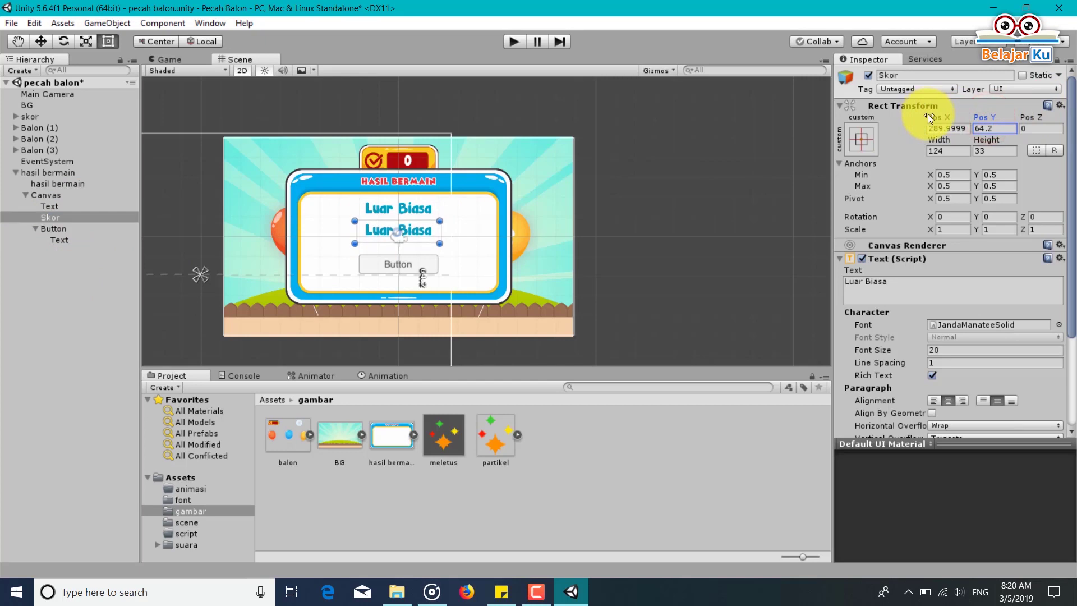
Change the Skor text colour to a bright orange-yellow.
{"action": "scroll", "coordinate": [902, 372], "scroll_direction": "down", "scroll_amount": 5}
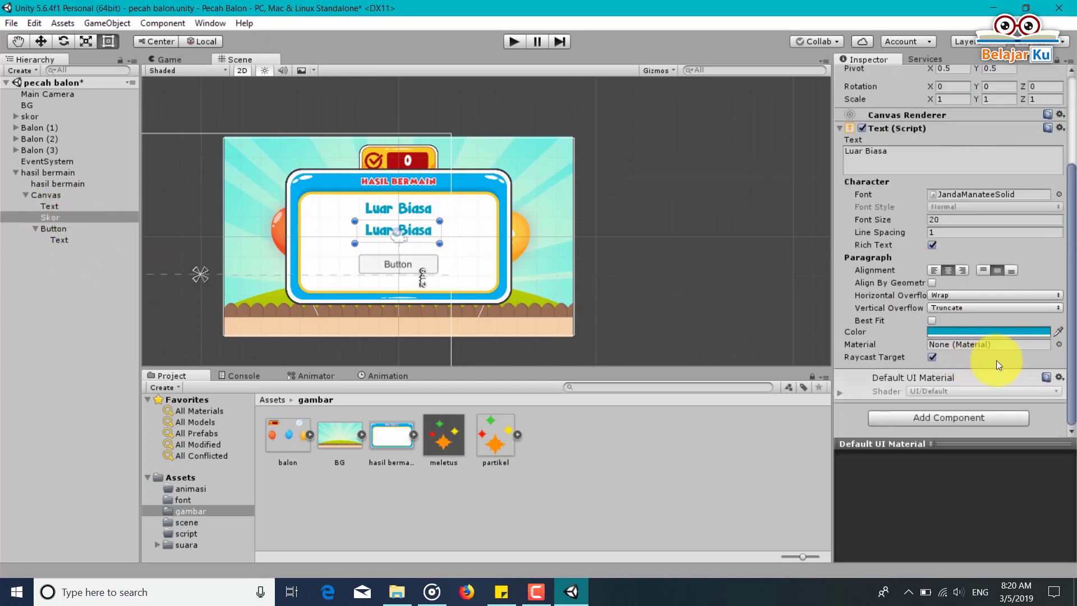
{"action": "left_click", "coordinate": [982, 331]}
{"action": "left_click", "coordinate": [141, 161]}
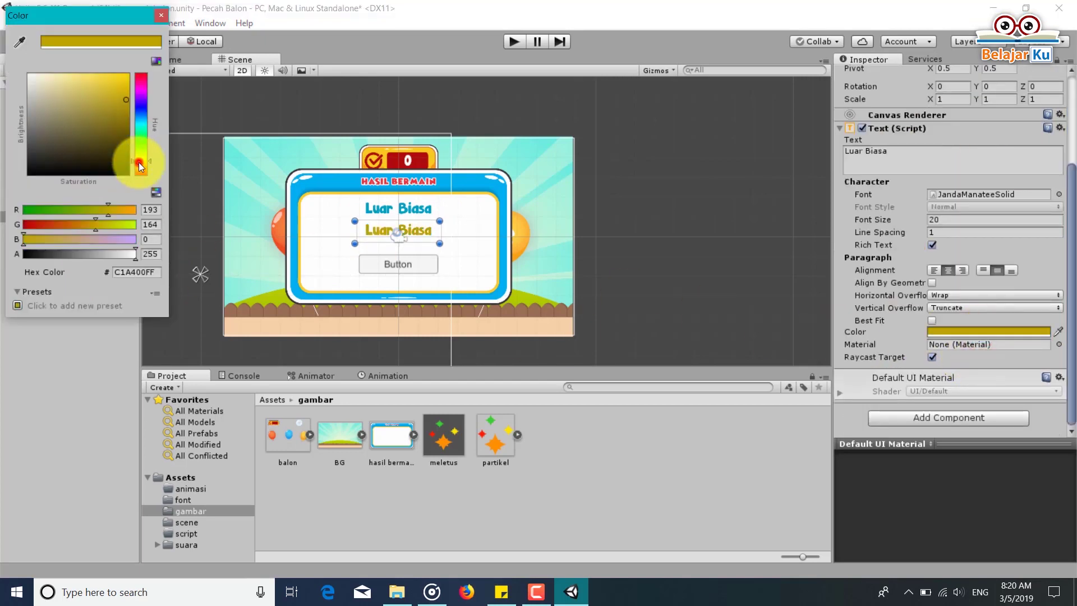
{"action": "left_click", "coordinate": [122, 104]}
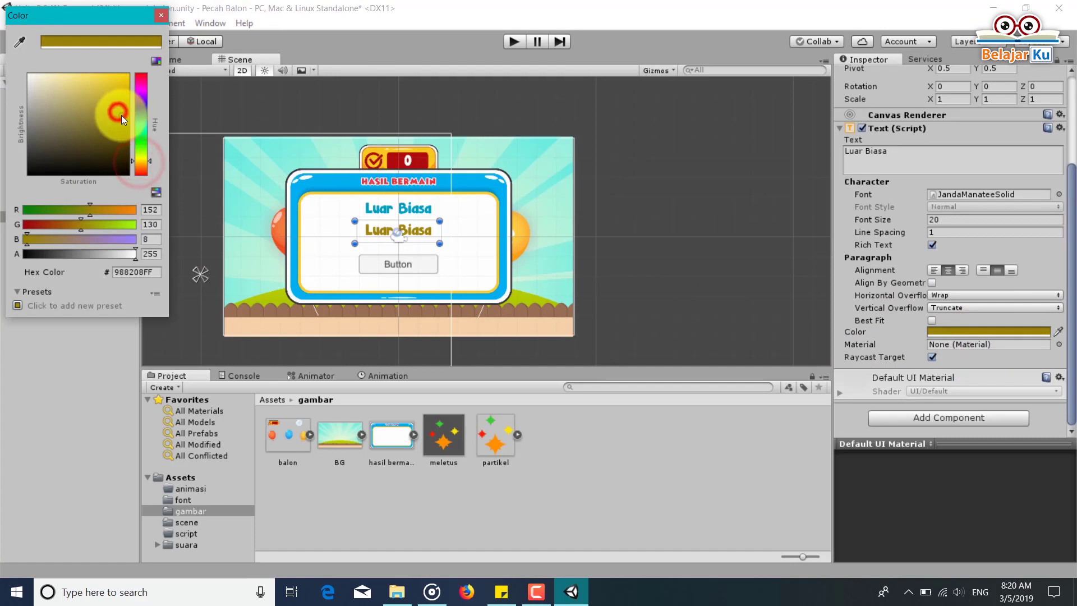
{"action": "left_click", "coordinate": [140, 162]}
{"action": "left_click", "coordinate": [115, 85]}
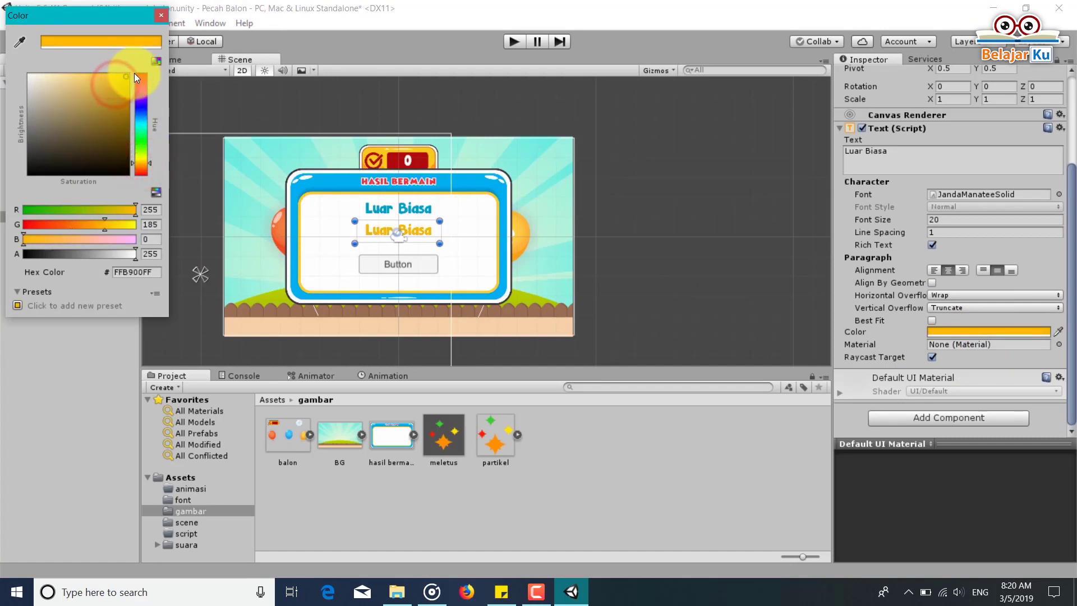
Set the Skor text to 0 at font size 30 and extend its box downward.
{"action": "left_click", "coordinate": [937, 159]}
{"action": "key", "text": "ctrl+a"}
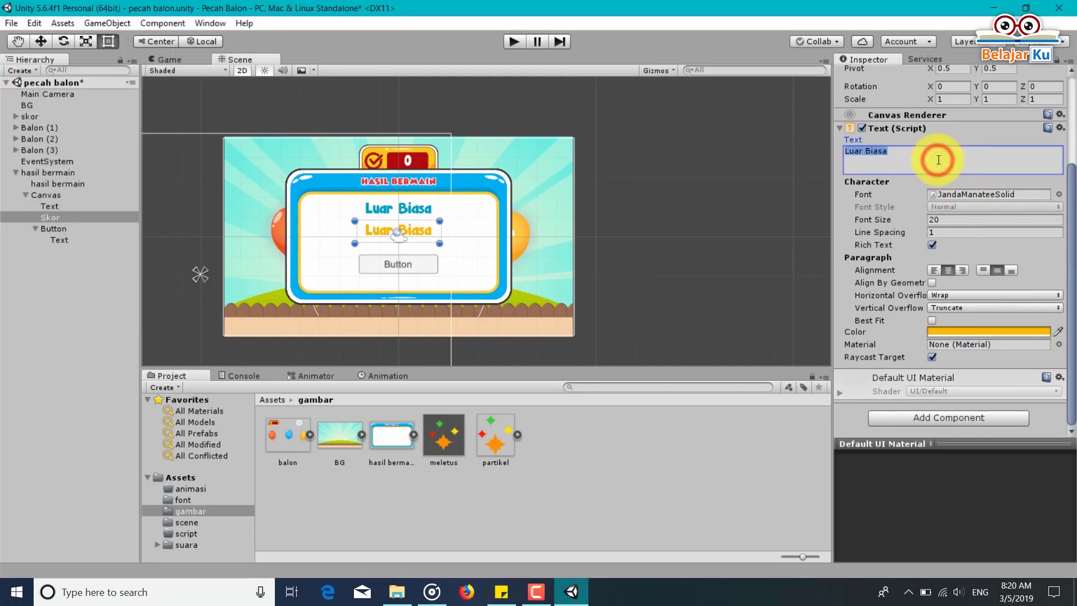
{"action": "type", "text": "0"}
{"action": "left_click", "coordinate": [952, 221]}
{"action": "type", "text": "30"}
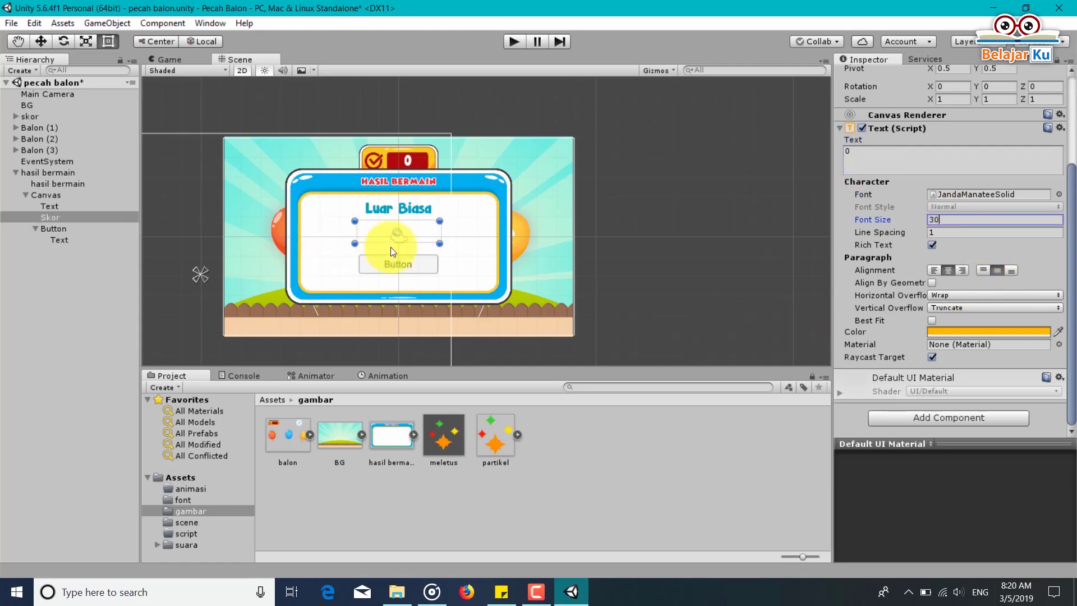
{"action": "left_click_drag", "start_coordinate": [384, 241], "coordinate": [389, 250]}
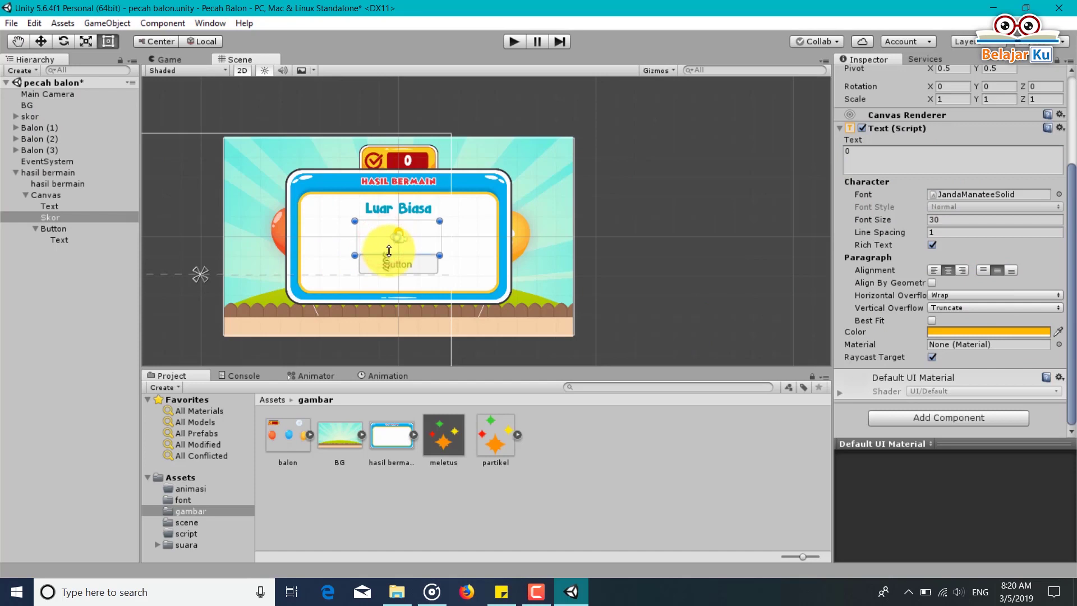
{"action": "left_click", "coordinate": [191, 59]}
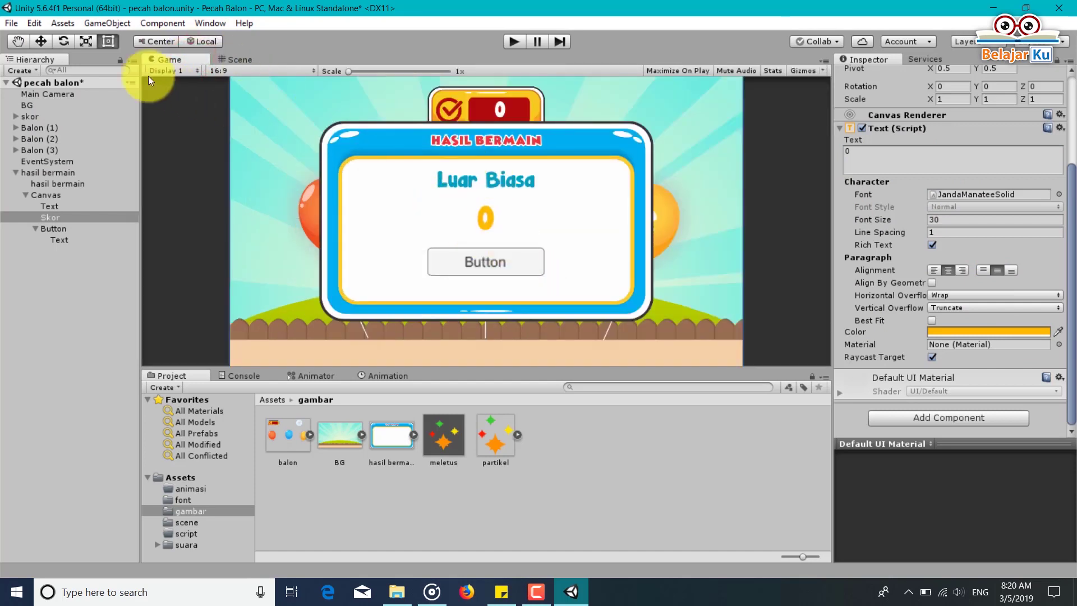
{"action": "left_click", "coordinate": [220, 57]}
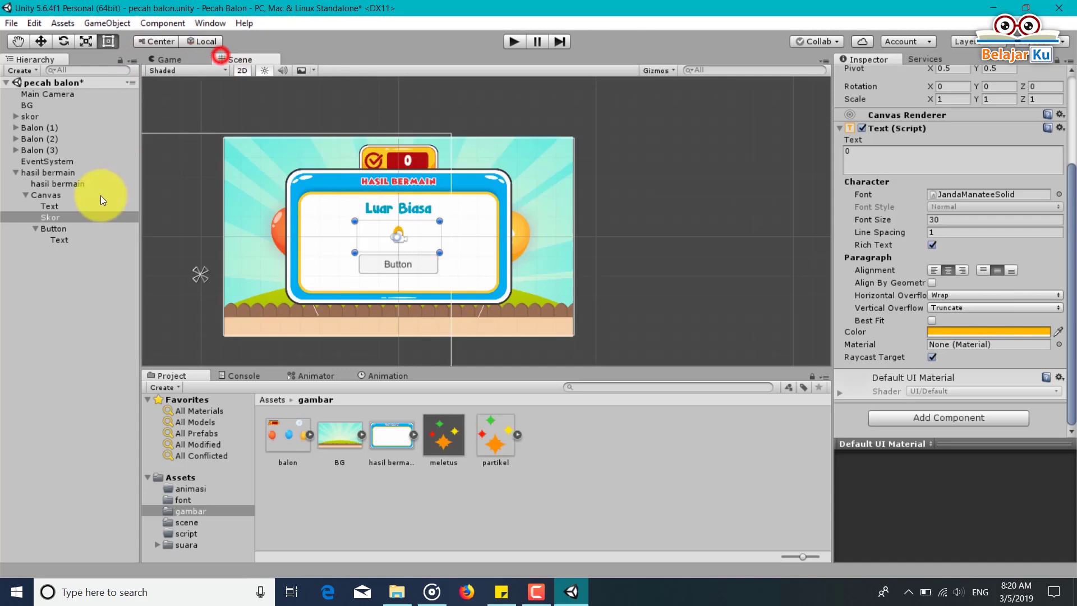
{"action": "left_click", "coordinate": [35, 229]}
Move the Luar Biasa heading, Skor and Button slightly lower in the panel.
{"action": "left_click", "coordinate": [49, 206], "text": "ctrl"}
{"action": "left_click", "coordinate": [53, 227], "text": "ctrl"}
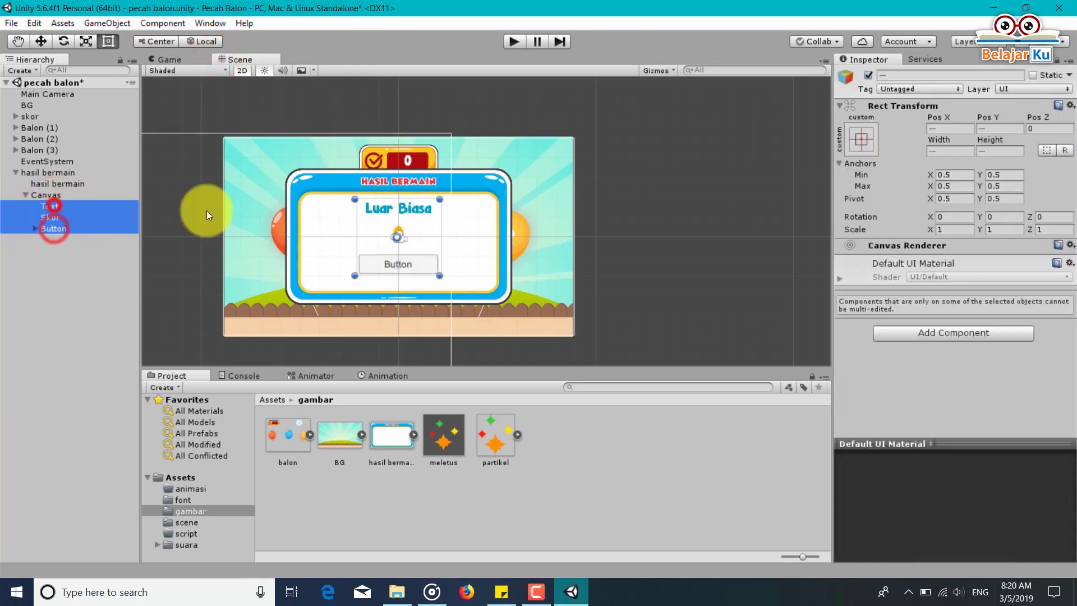
{"action": "left_click", "coordinate": [41, 41]}
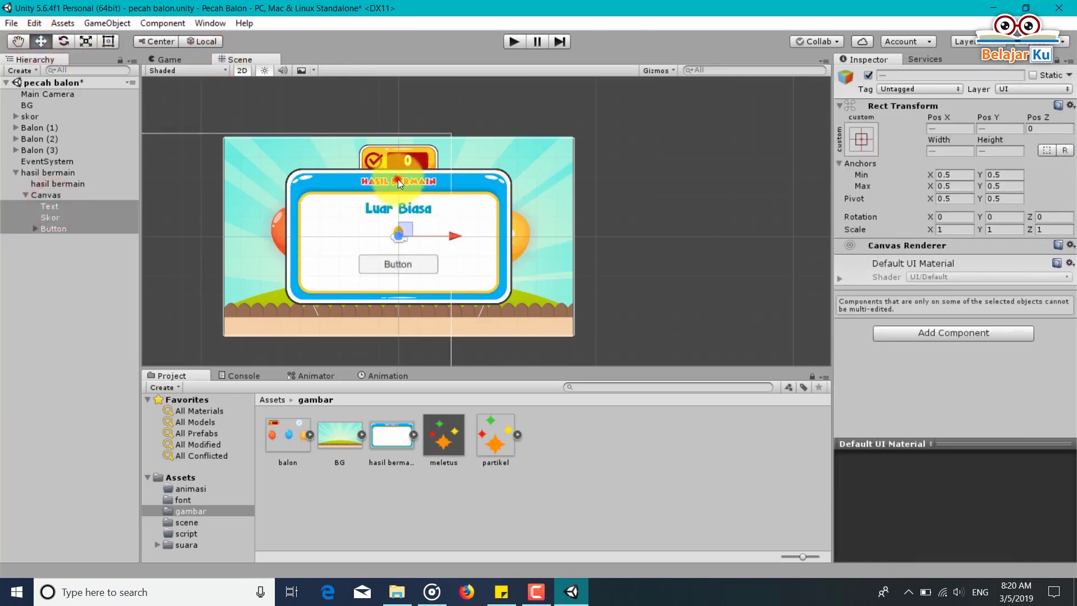
{"action": "left_click_drag", "start_coordinate": [398, 180], "coordinate": [399, 183]}
{"action": "left_click", "coordinate": [168, 59]}
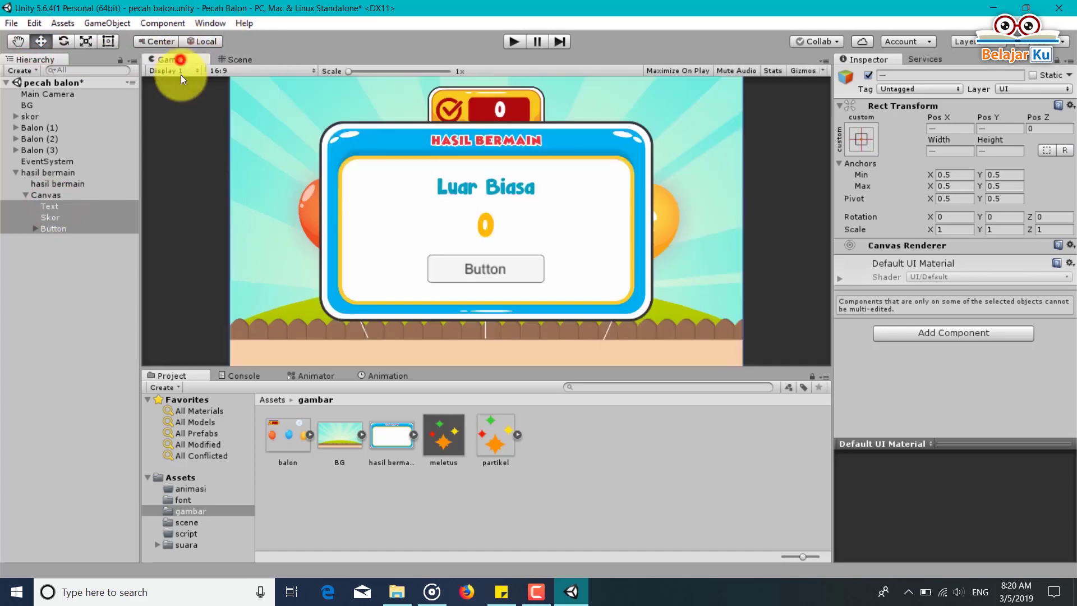
Change the button label to 'Main Lagi' in the JandaManateeSolid font.
{"action": "left_click", "coordinate": [35, 229]}
{"action": "left_click", "coordinate": [53, 239]}
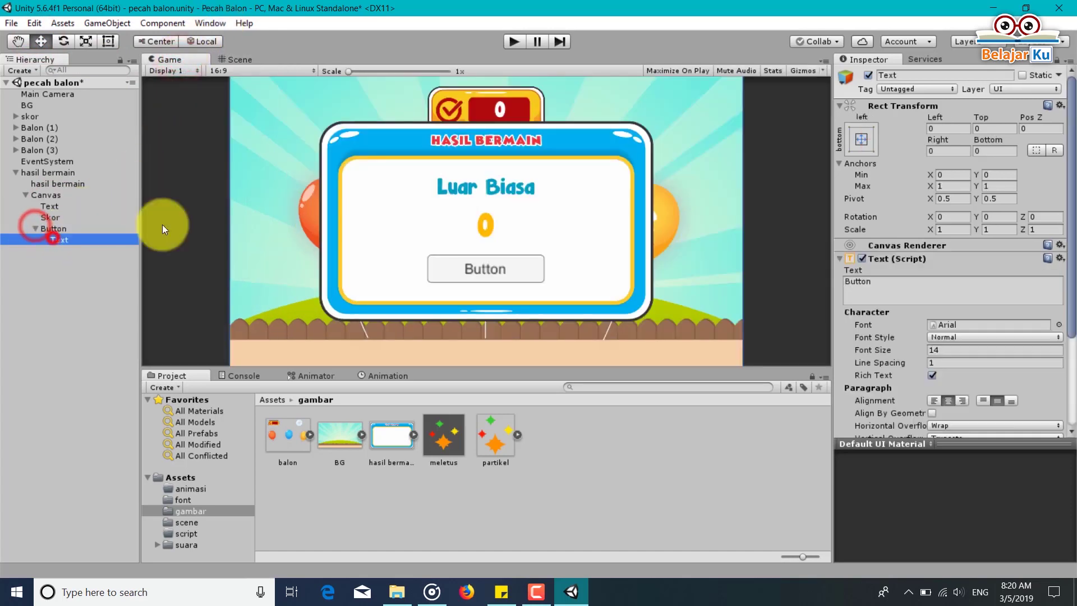
{"action": "double_click", "coordinate": [870, 283]}
{"action": "type", "text": "Main L"}
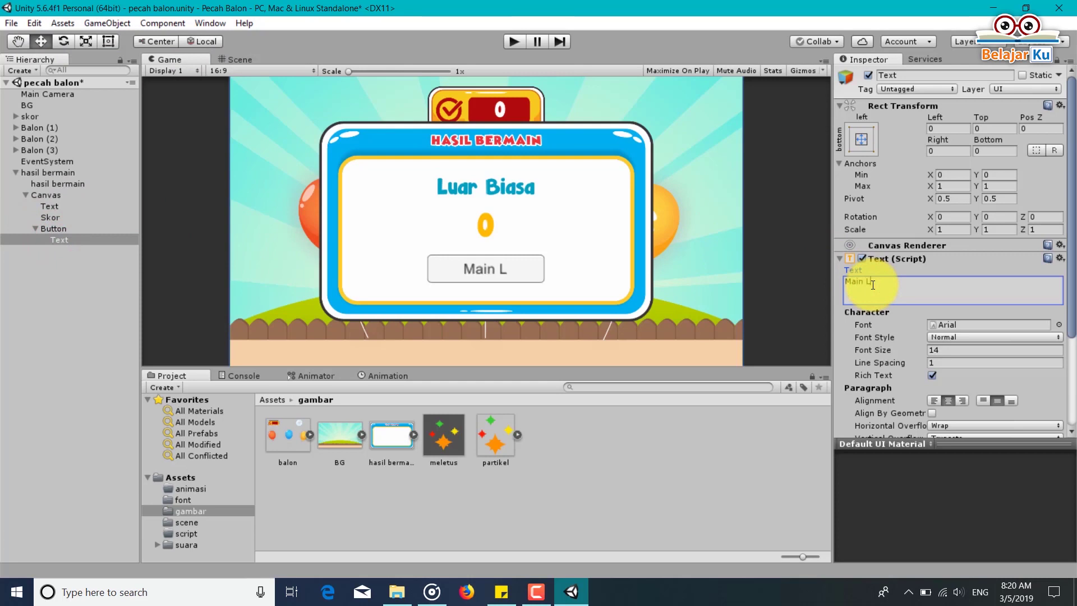
{"action": "type", "text": "agi"}
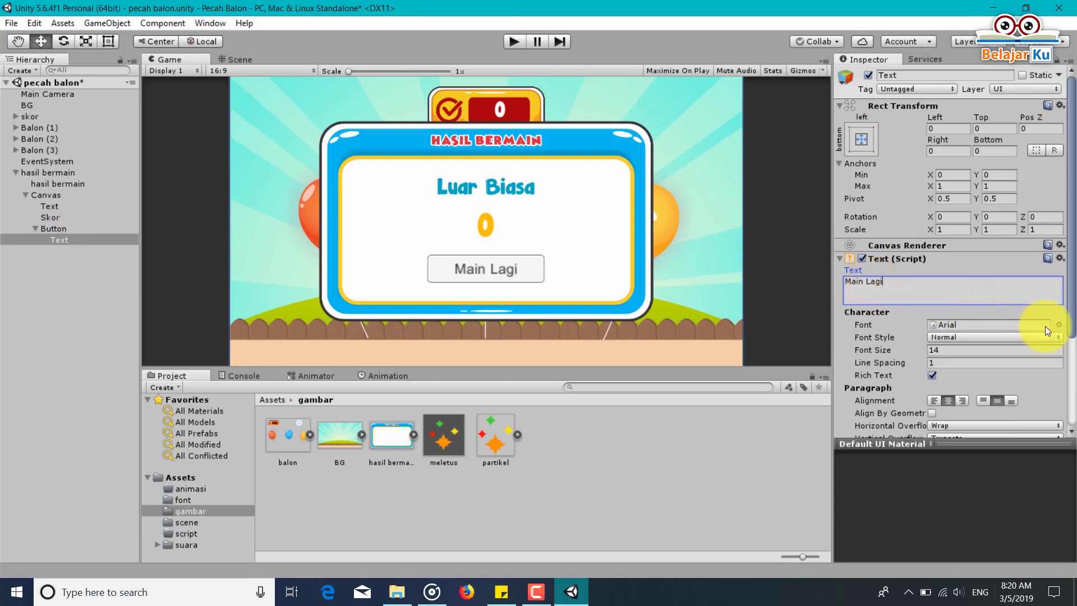
{"action": "left_click", "coordinate": [1059, 325]}
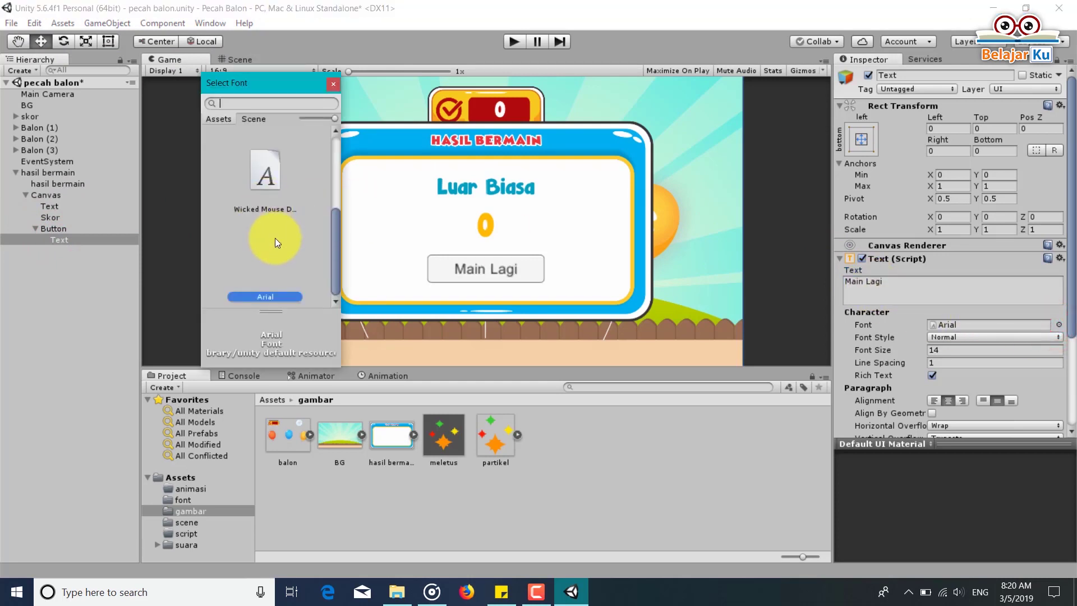
{"action": "scroll", "coordinate": [272, 213], "scroll_direction": "up", "scroll_amount": 2}
{"action": "left_click", "coordinate": [268, 174]}
{"action": "double_click", "coordinate": [268, 174]}
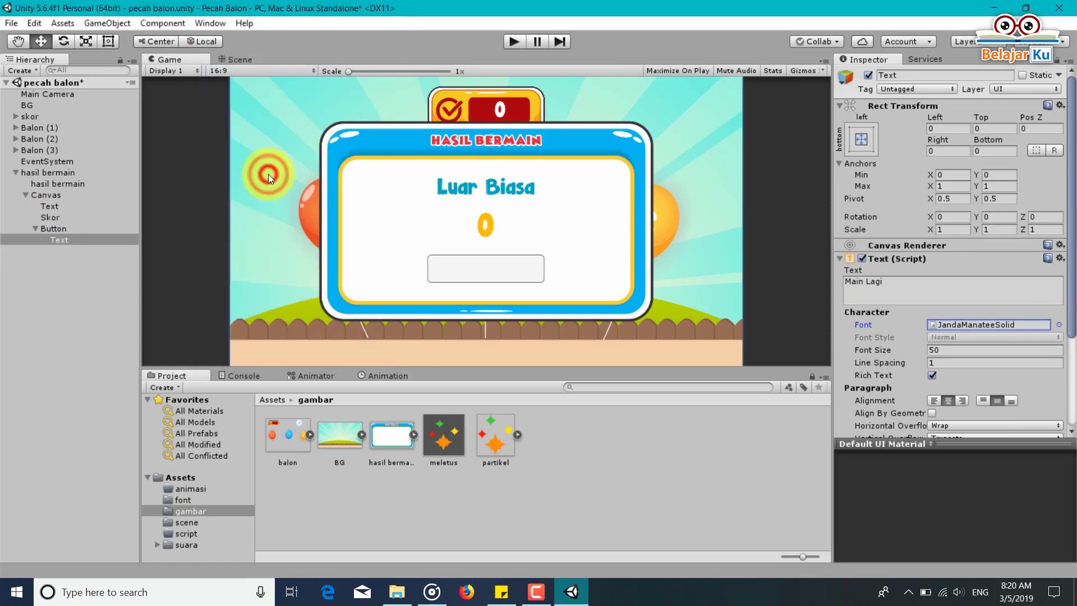
{"action": "left_click", "coordinate": [233, 59]}
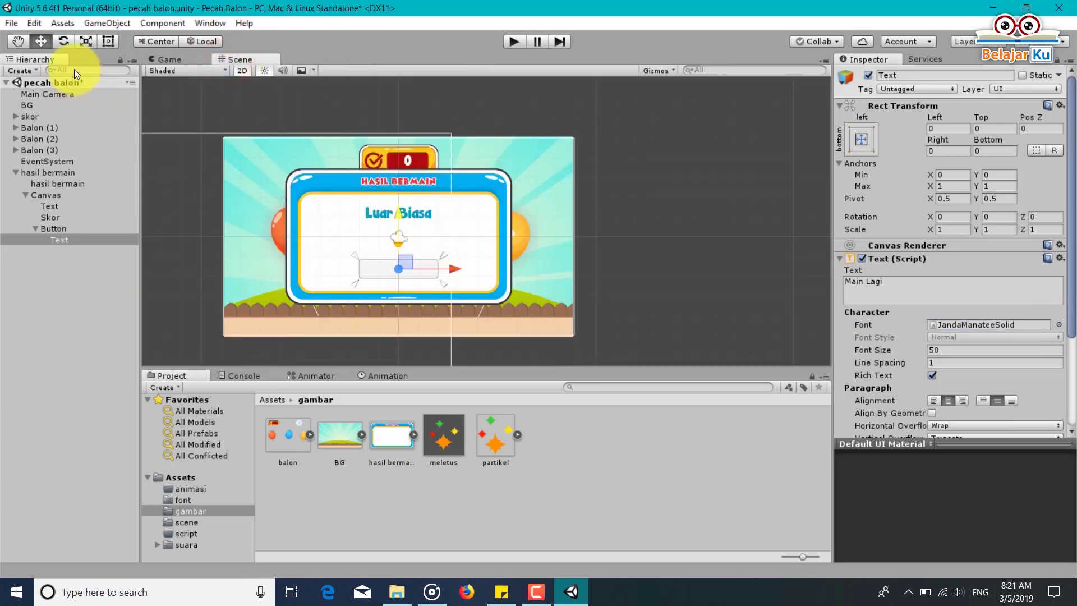
Set the button label's font size to 14 and bring up its colour picker.
{"action": "left_click", "coordinate": [107, 41]}
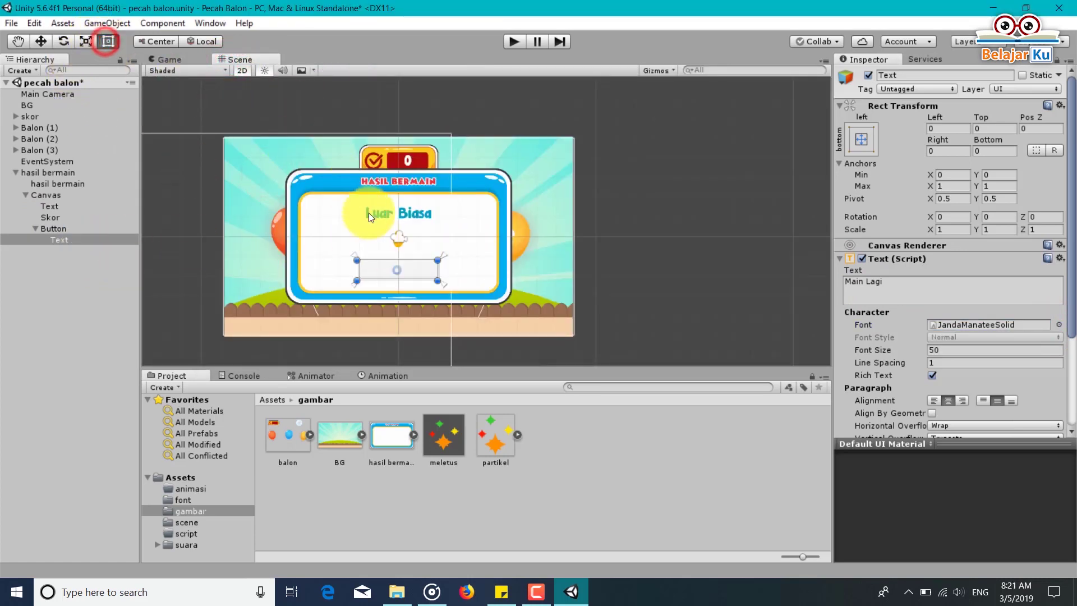
{"action": "left_click", "coordinate": [933, 350]}
{"action": "type", "text": "10"}
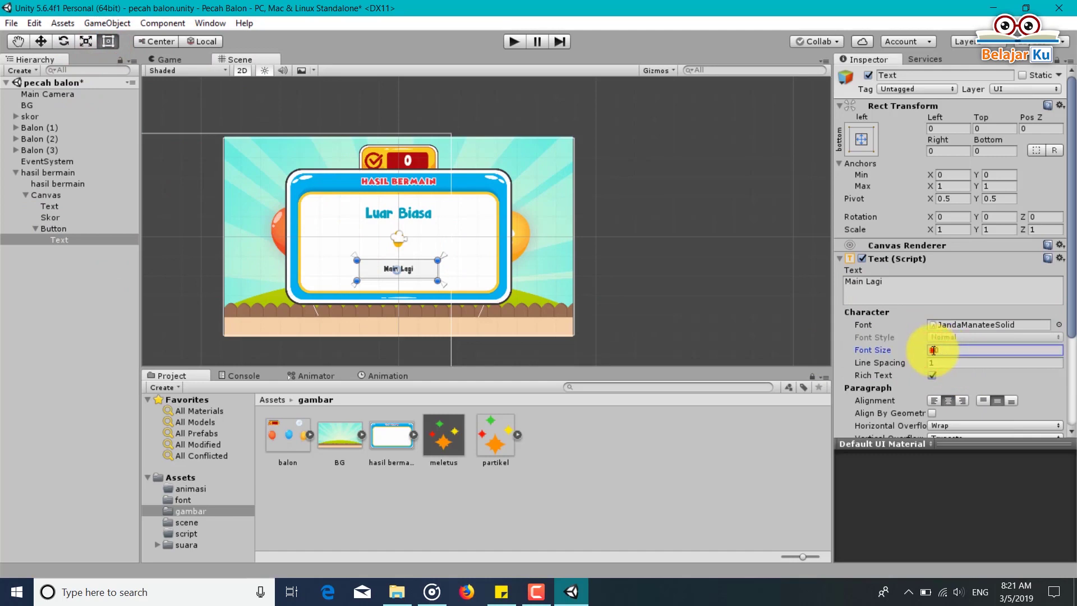
{"action": "key", "text": "BackSpace"}
{"action": "type", "text": "3"}
{"action": "type", "text": "2"}
{"action": "type", "text": "0"}
{"action": "left_click", "coordinate": [928, 348]}
{"action": "type", "text": "15"}
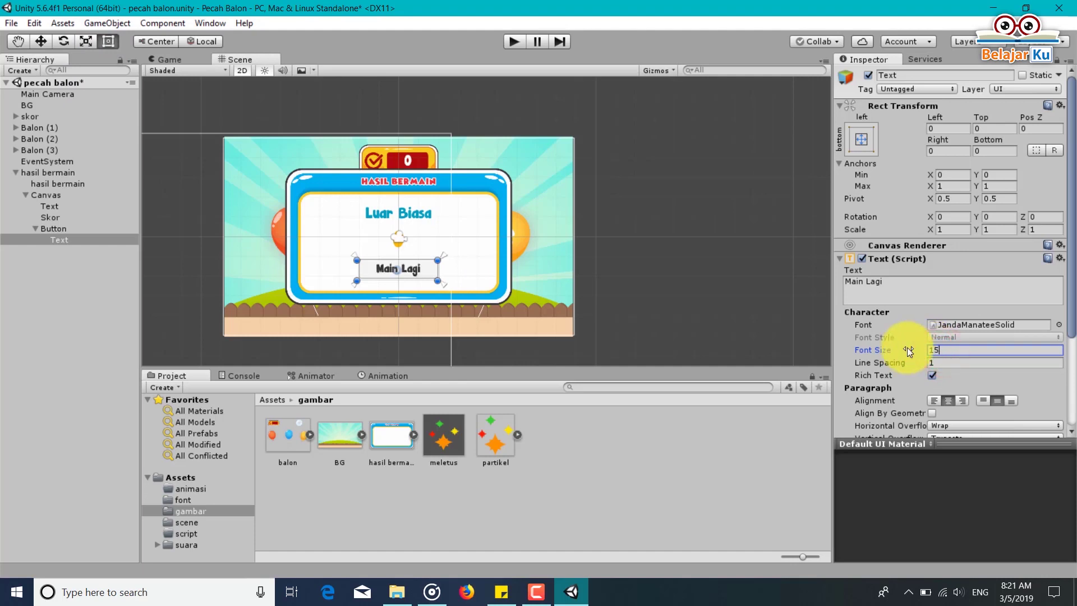
{"action": "key", "text": "BackSpace"}
{"action": "type", "text": "4"}
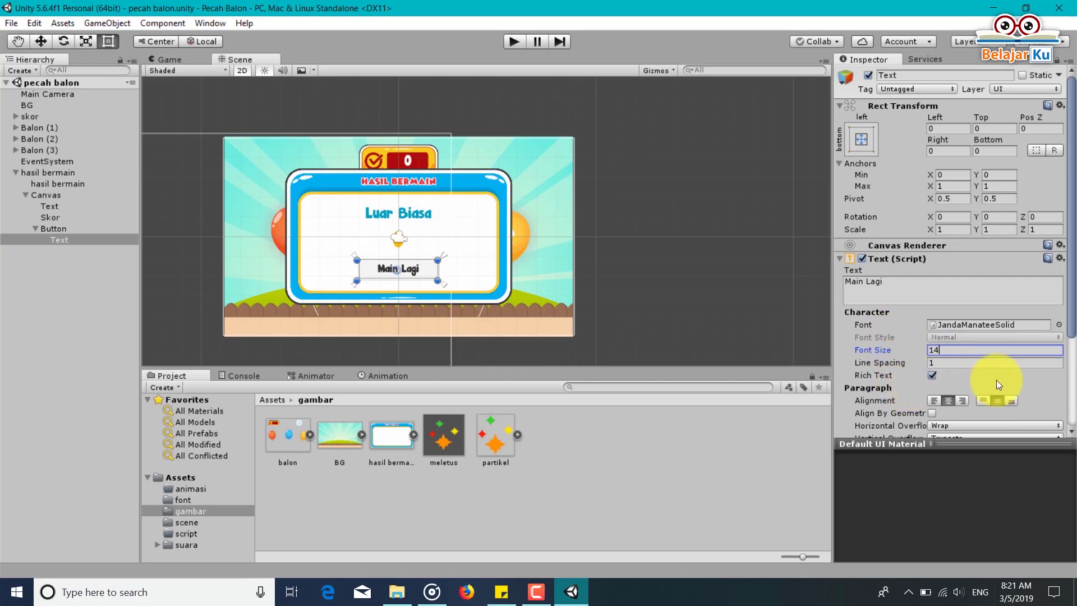
{"action": "scroll", "coordinate": [997, 382], "scroll_direction": "down", "scroll_amount": 4}
{"action": "left_click", "coordinate": [1057, 336]}
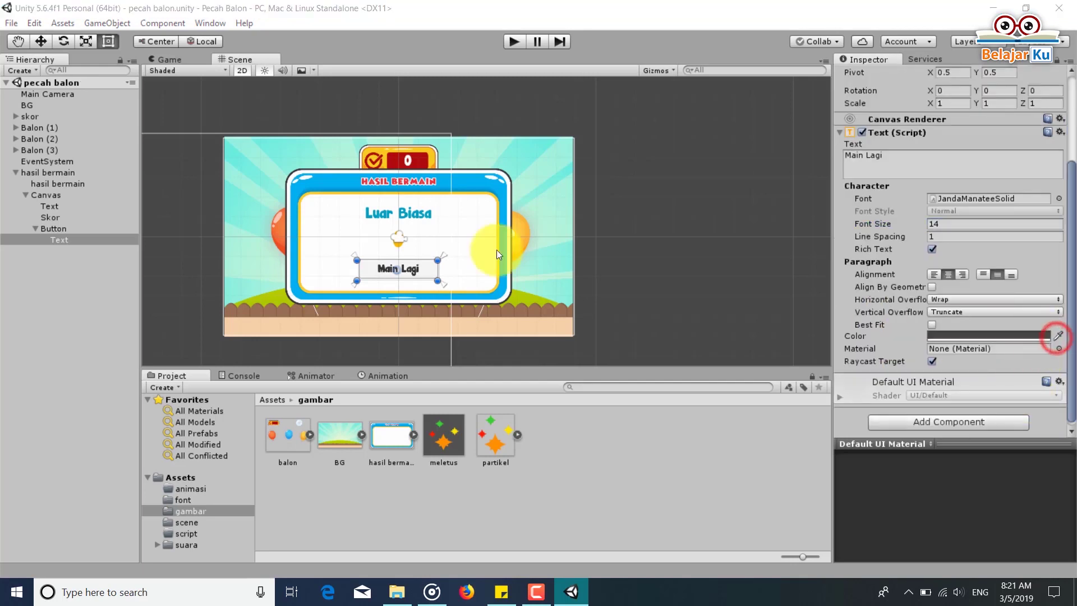
{"action": "left_click", "coordinate": [937, 335]}
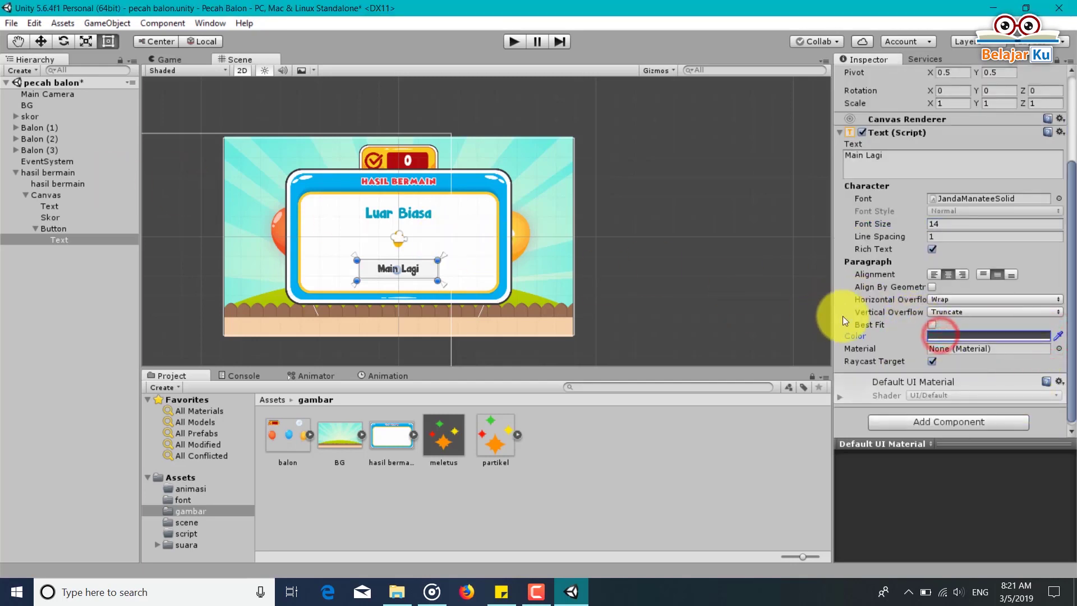
{"action": "left_click", "coordinate": [976, 336]}
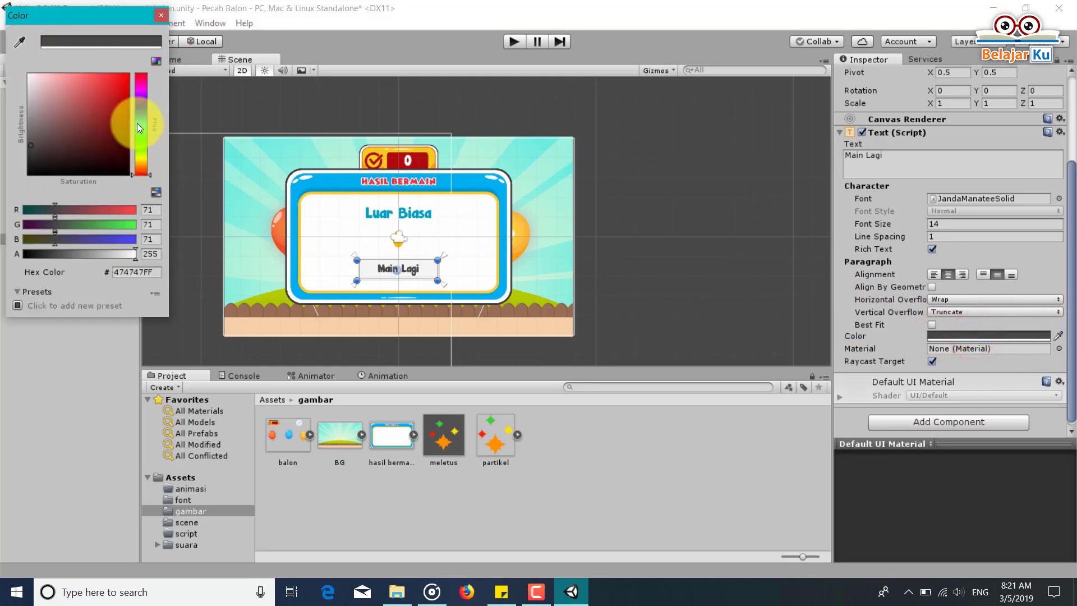
Change the label colour from green to a blue of 0294EA.
{"action": "left_click", "coordinate": [139, 150]}
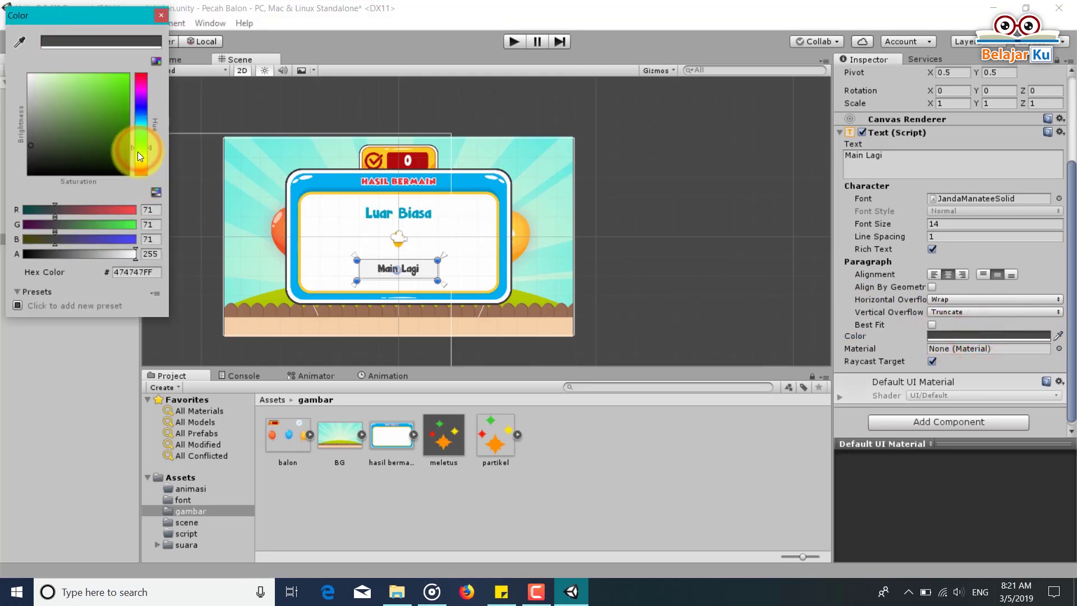
{"action": "left_click_drag", "start_coordinate": [139, 151], "coordinate": [140, 135]}
{"action": "left_click", "coordinate": [120, 86]}
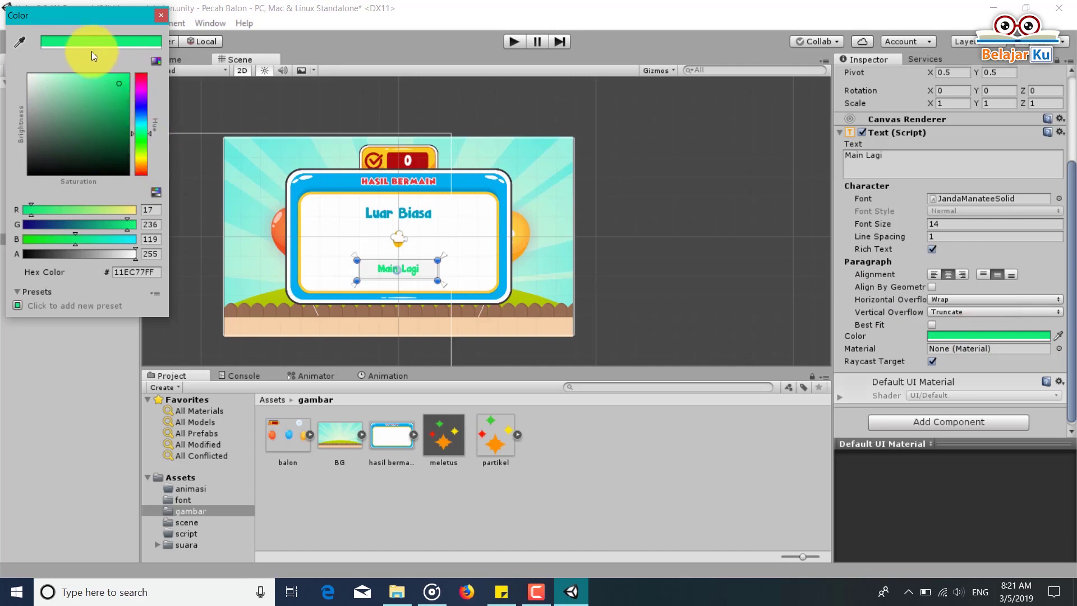
{"action": "left_click_drag", "start_coordinate": [144, 147], "coordinate": [143, 119]}
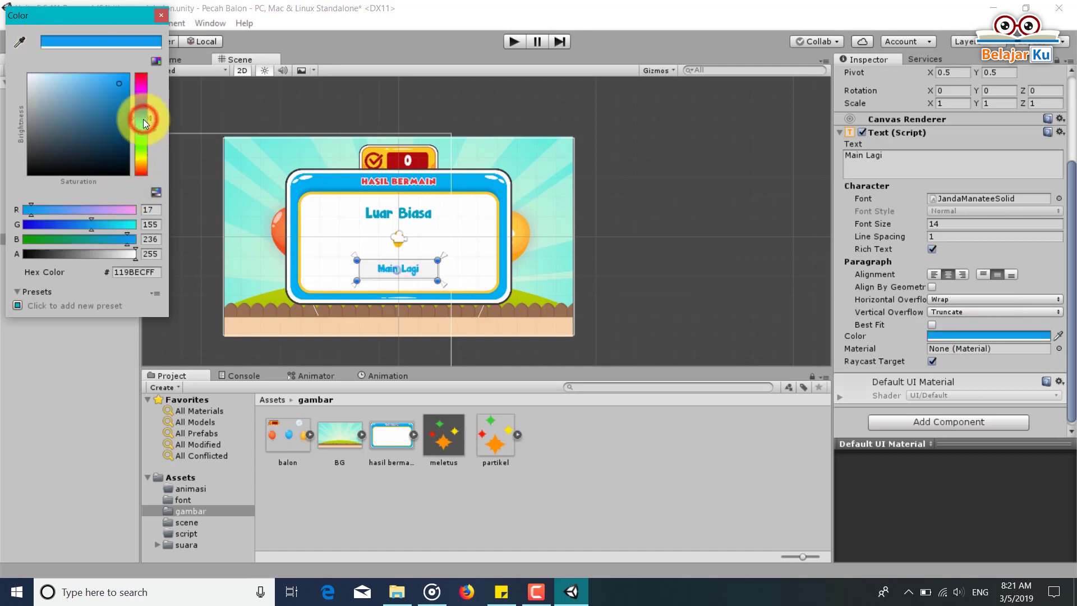
{"action": "left_click", "coordinate": [127, 93]}
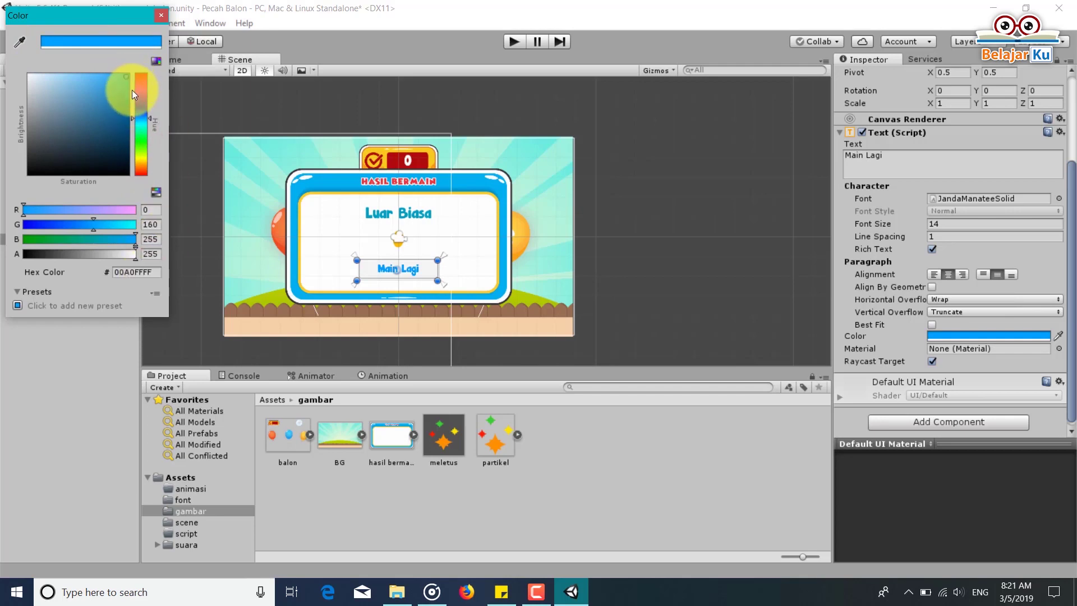
{"action": "left_click", "coordinate": [125, 84]}
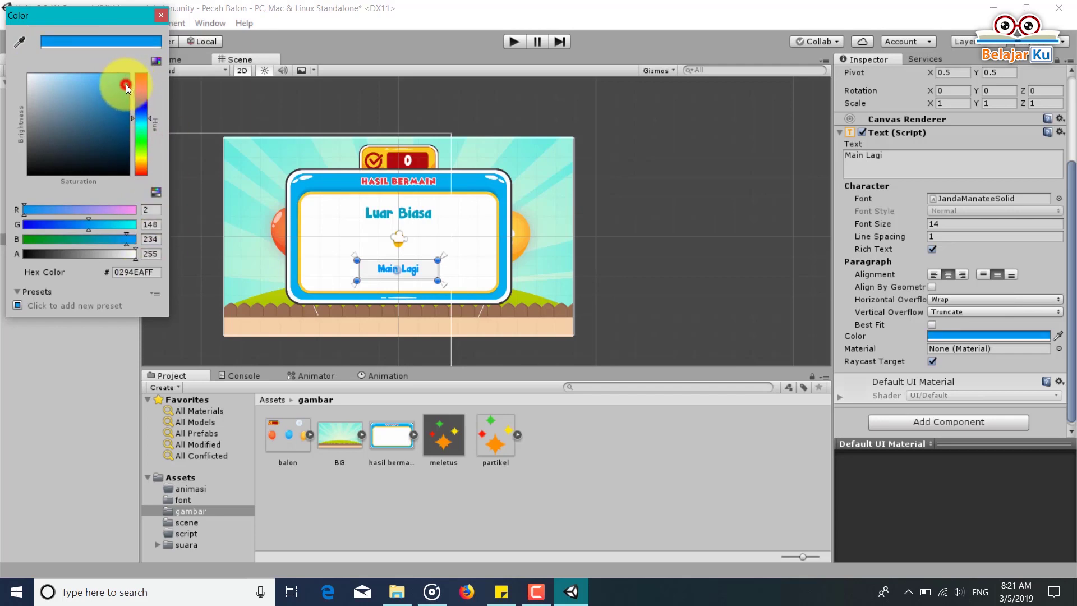
{"action": "left_click", "coordinate": [161, 15]}
Make the Luar Biasa heading text a lighter, brighter blue.
{"action": "left_click", "coordinate": [73, 206]}
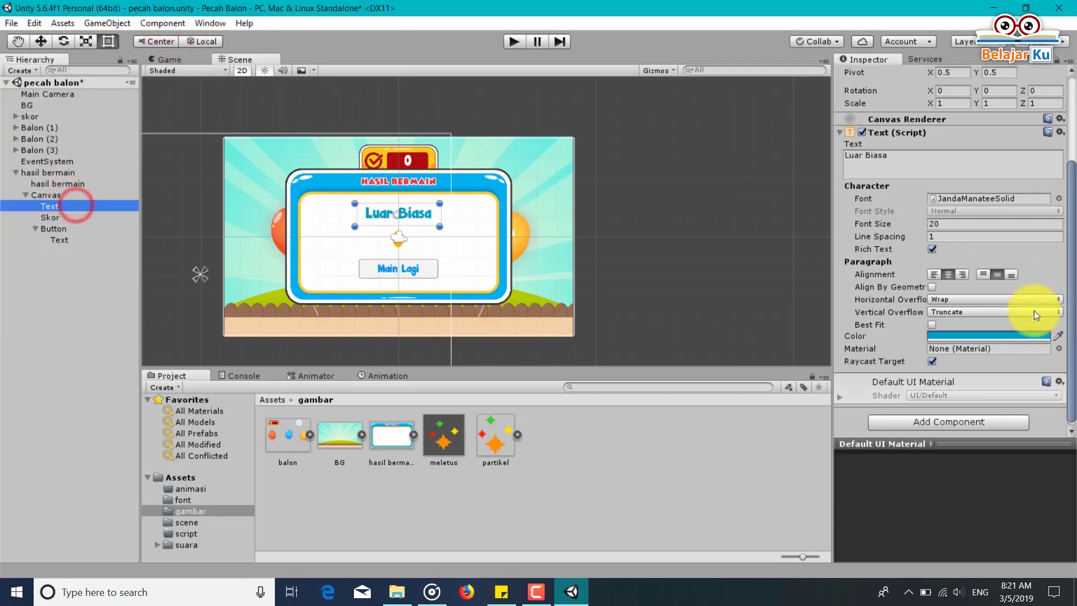
{"action": "left_click", "coordinate": [1020, 336]}
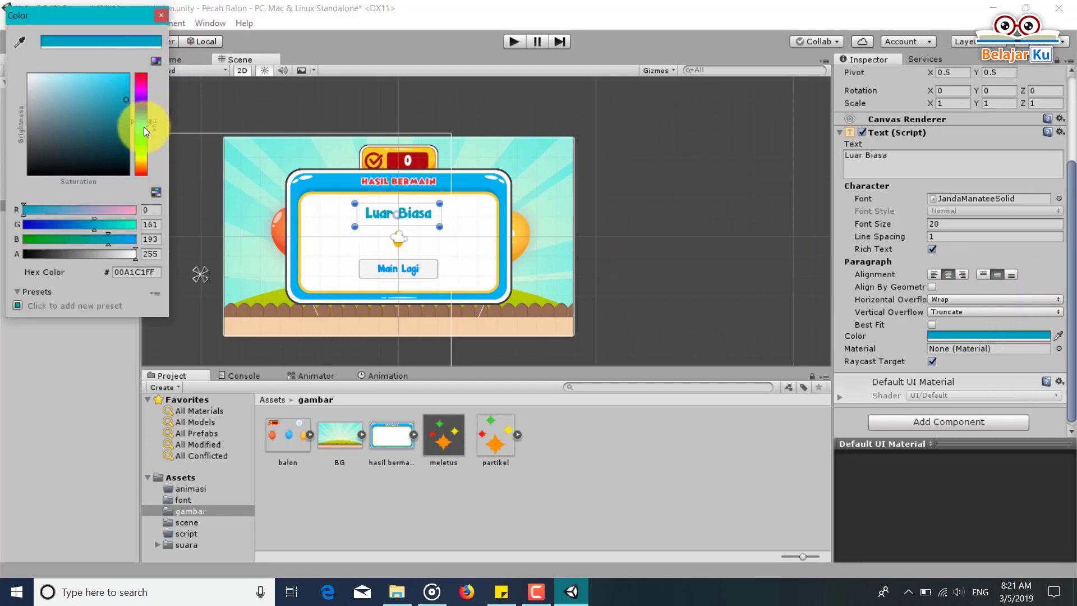
{"action": "mouse_move", "coordinate": [123, 83]}
{"action": "left_mouse_down"}
{"action": "mouse_move", "coordinate": [133, 92]}
{"action": "mouse_move", "coordinate": [127, 83]}
{"action": "left_mouse_up"}
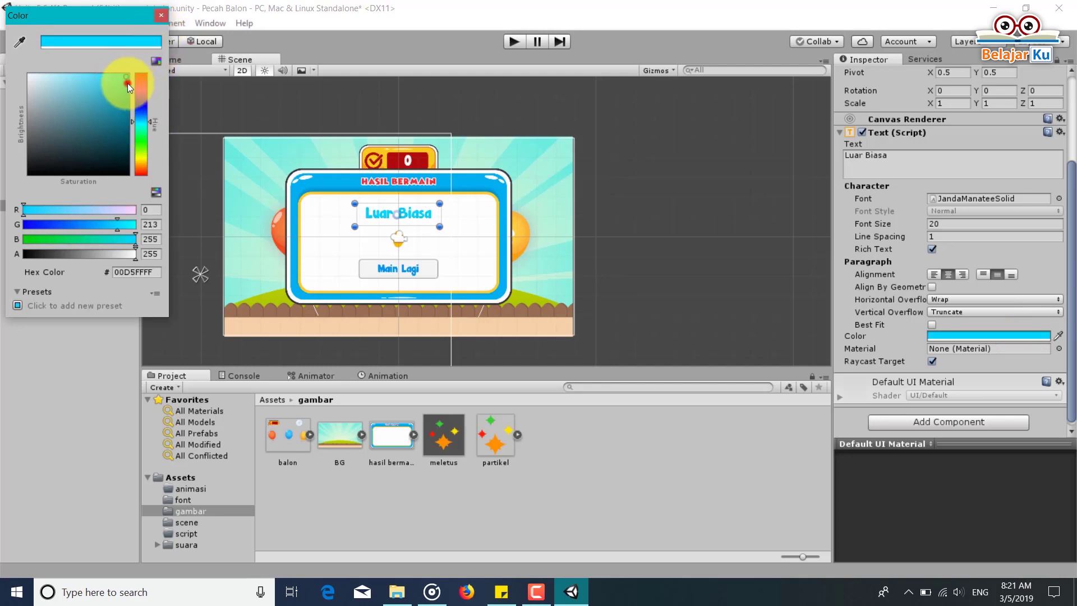
{"action": "left_click", "coordinate": [162, 14]}
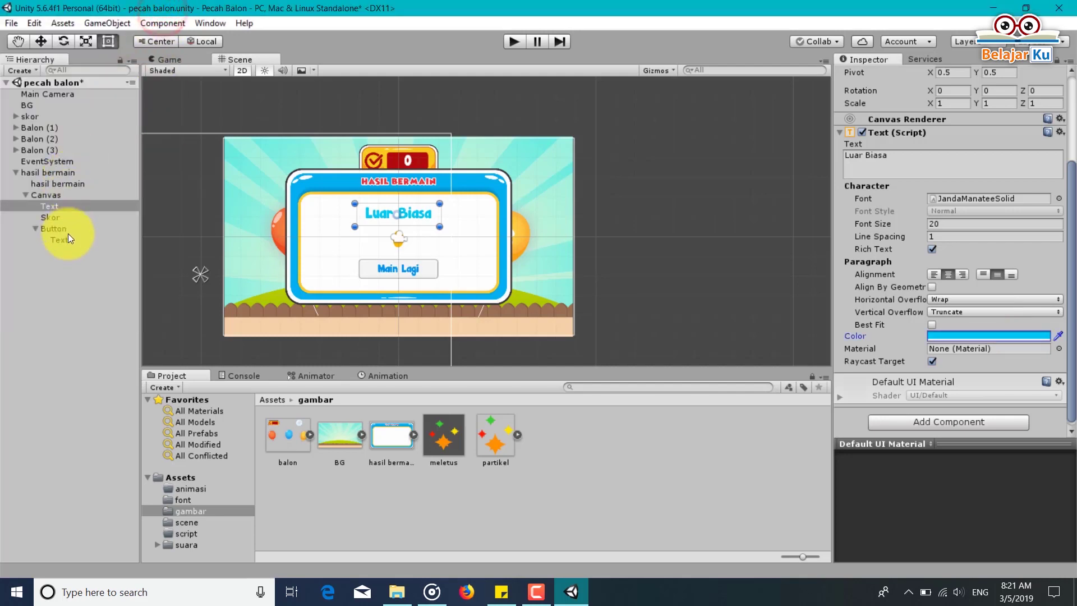
Lighten the Main Lagi label to blue 02BAEA and check it in the Game view.
{"action": "left_click", "coordinate": [68, 233]}
{"action": "left_click", "coordinate": [1034, 331]}
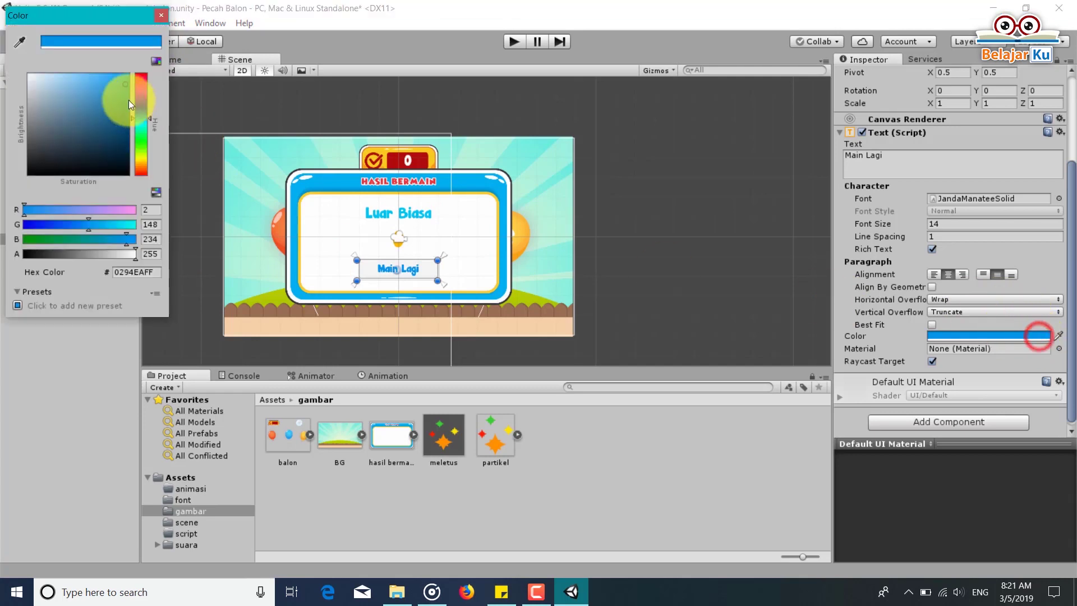
{"action": "left_click", "coordinate": [141, 119]}
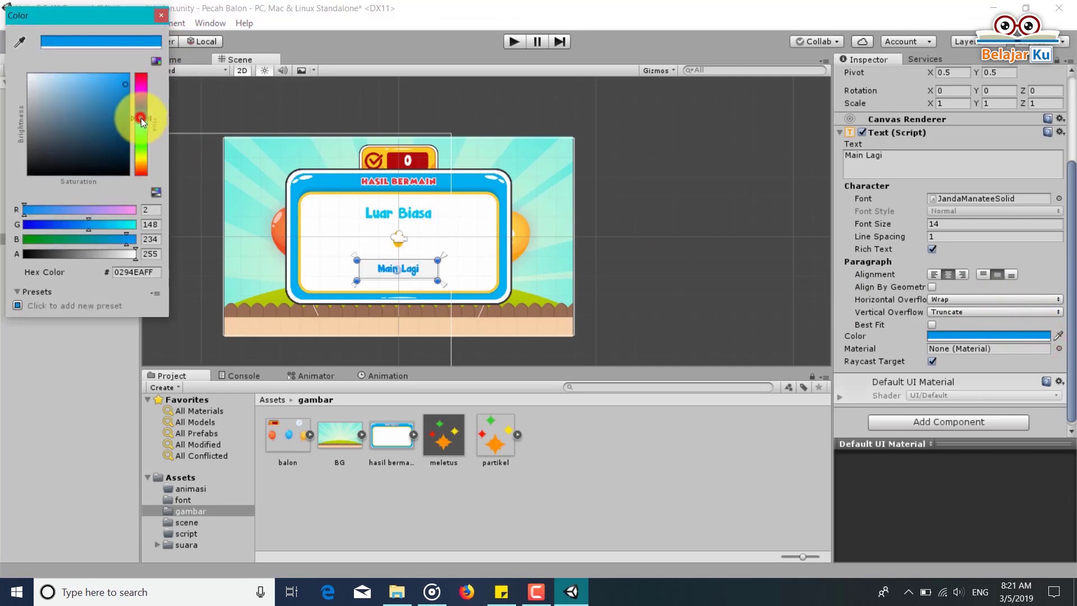
{"action": "left_click_drag", "start_coordinate": [140, 117], "coordinate": [143, 122]}
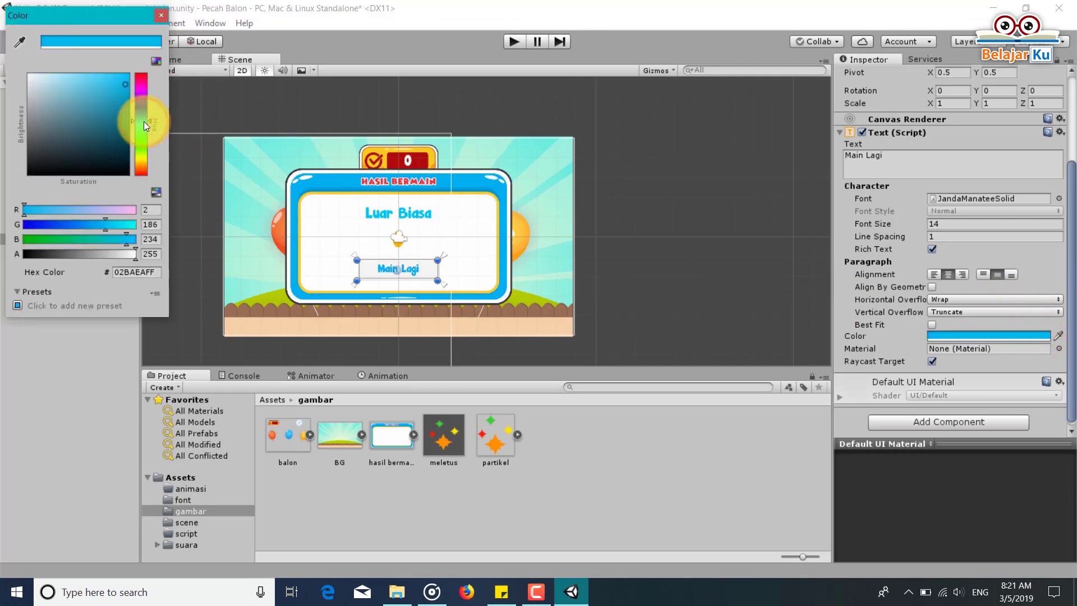
{"action": "left_click", "coordinate": [161, 17]}
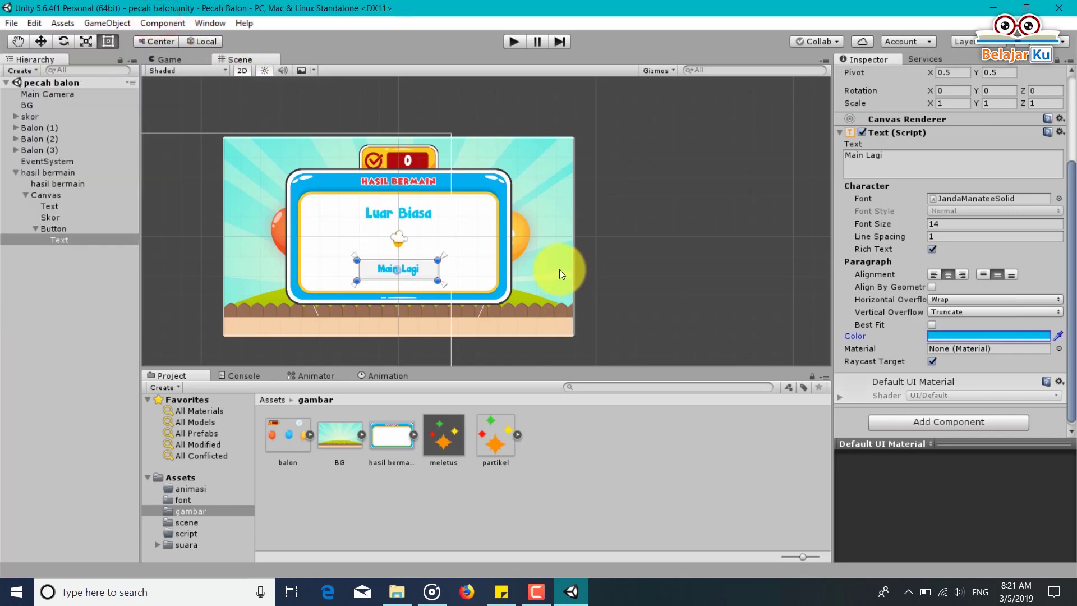
{"action": "left_click", "coordinate": [193, 58]}
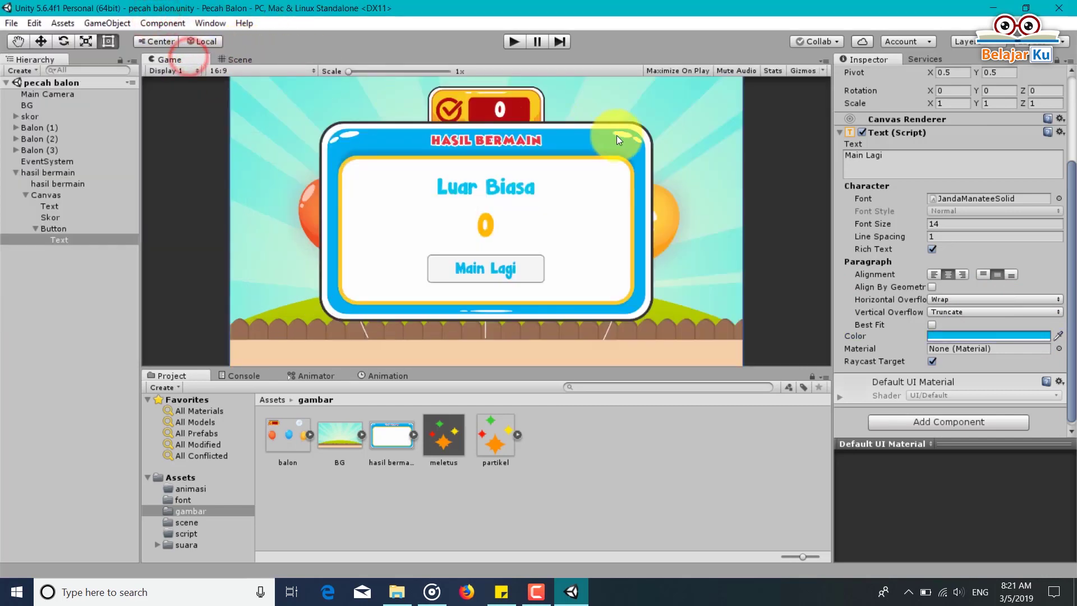
Set the Main Lagi button's Normal Color to bright green 00FF37.
{"action": "left_click", "coordinate": [68, 228]}
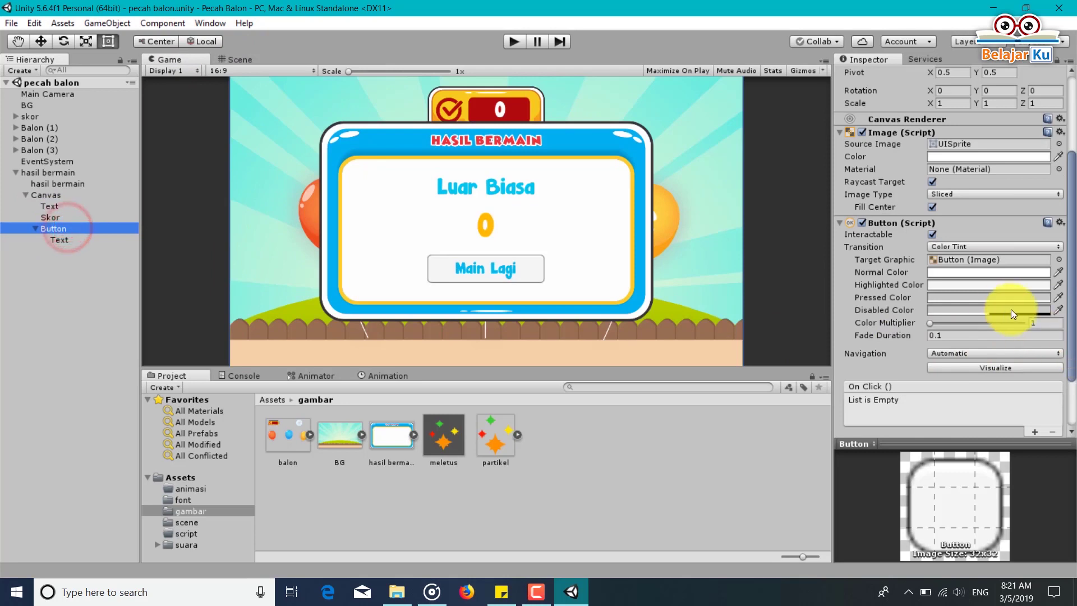
{"action": "left_click", "coordinate": [974, 271]}
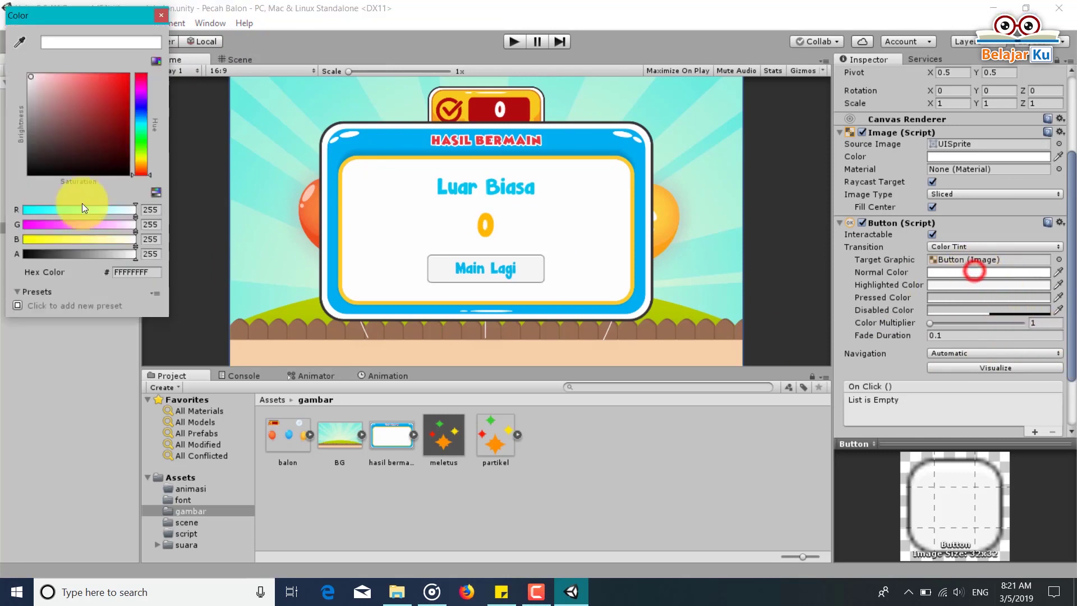
{"action": "left_click", "coordinate": [32, 97]}
{"action": "left_click_drag", "start_coordinate": [33, 99], "coordinate": [18, 52]}
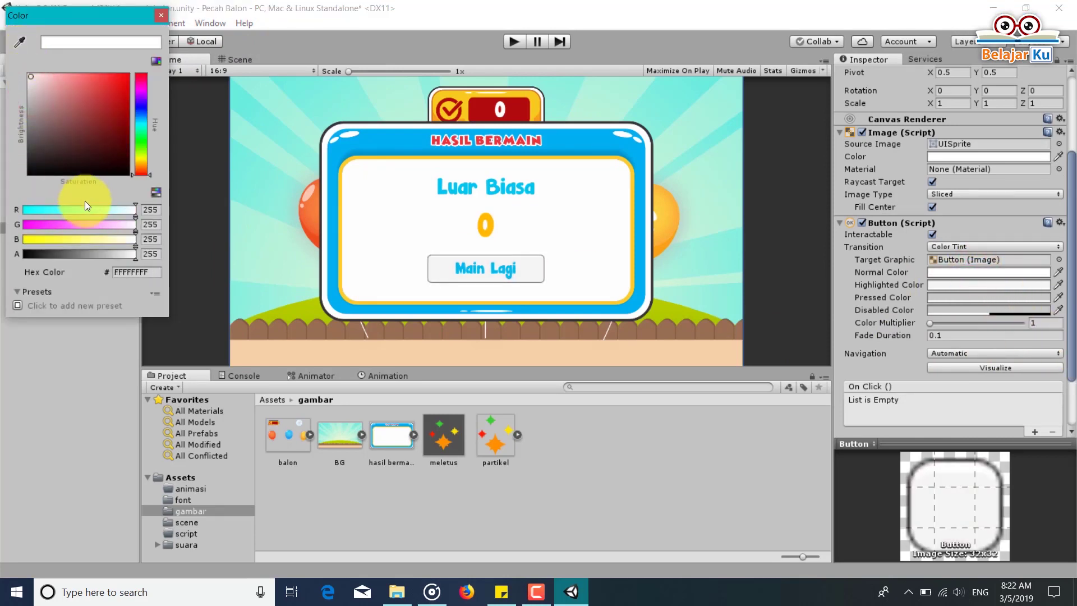
{"action": "left_click", "coordinate": [143, 130]}
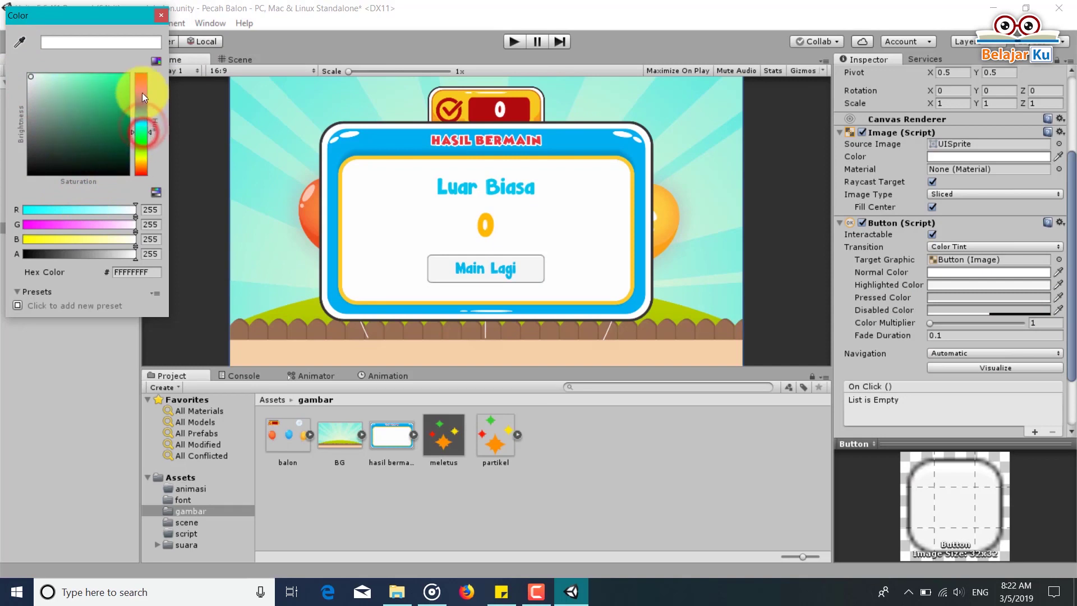
{"action": "left_click", "coordinate": [123, 78]}
{"action": "left_click", "coordinate": [110, 79]}
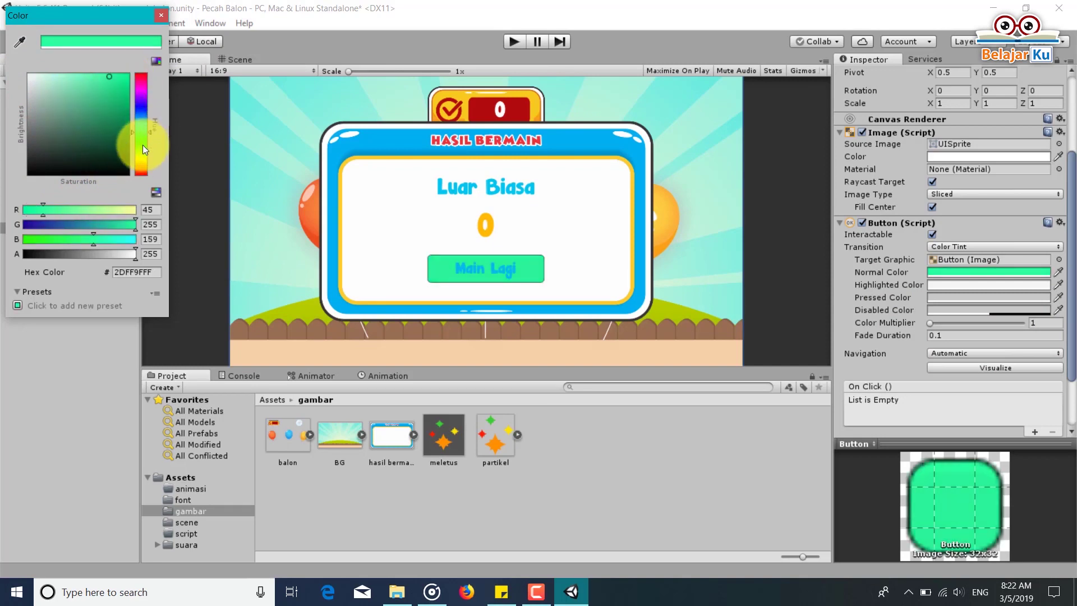
{"action": "left_click", "coordinate": [140, 162]}
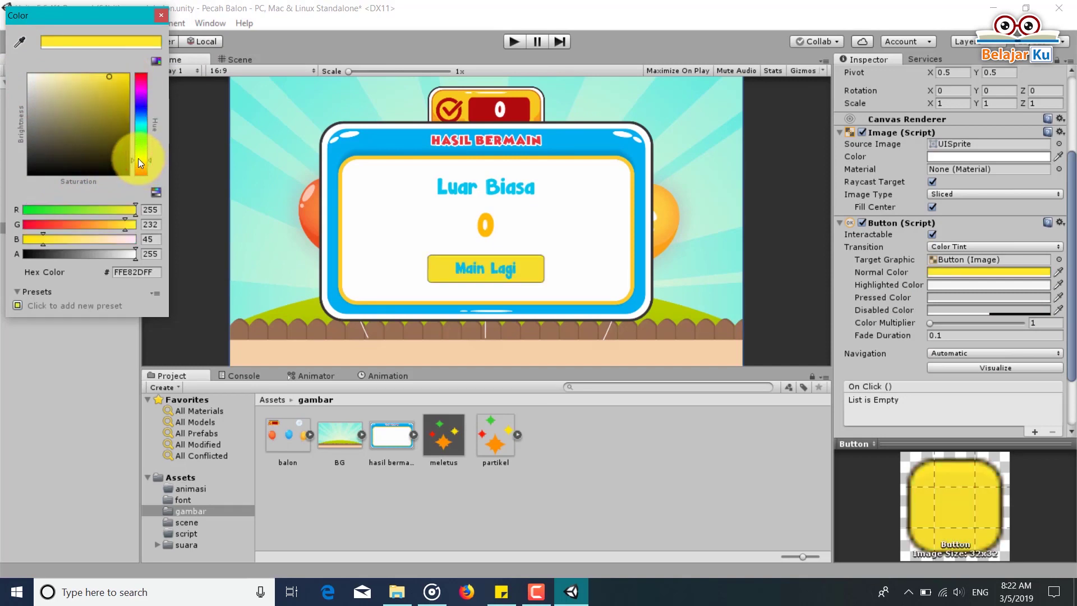
{"action": "left_click_drag", "start_coordinate": [140, 159], "coordinate": [140, 139]}
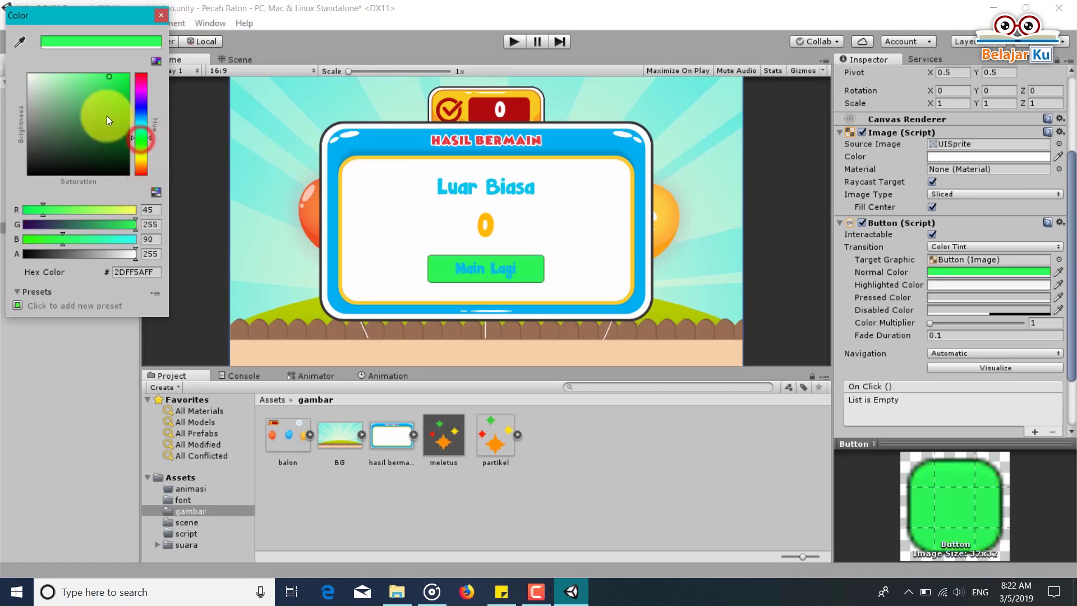
{"action": "left_click_drag", "start_coordinate": [107, 81], "coordinate": [130, 73]}
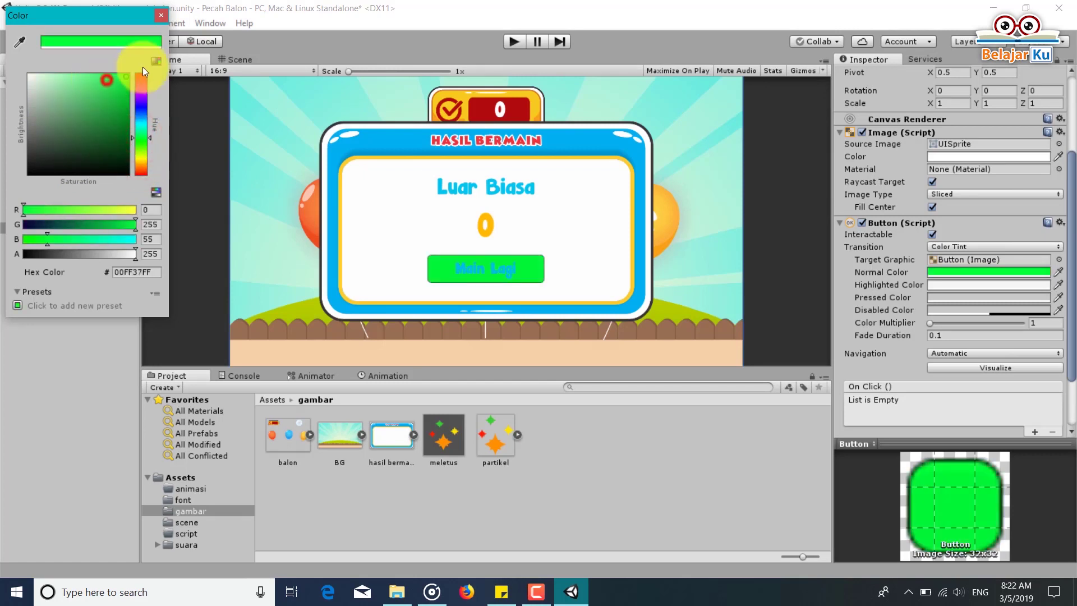
{"action": "left_click", "coordinate": [160, 18]}
Make the Main Lagi label text white, then reselect the button object.
{"action": "left_click", "coordinate": [49, 239]}
{"action": "left_click", "coordinate": [976, 338]}
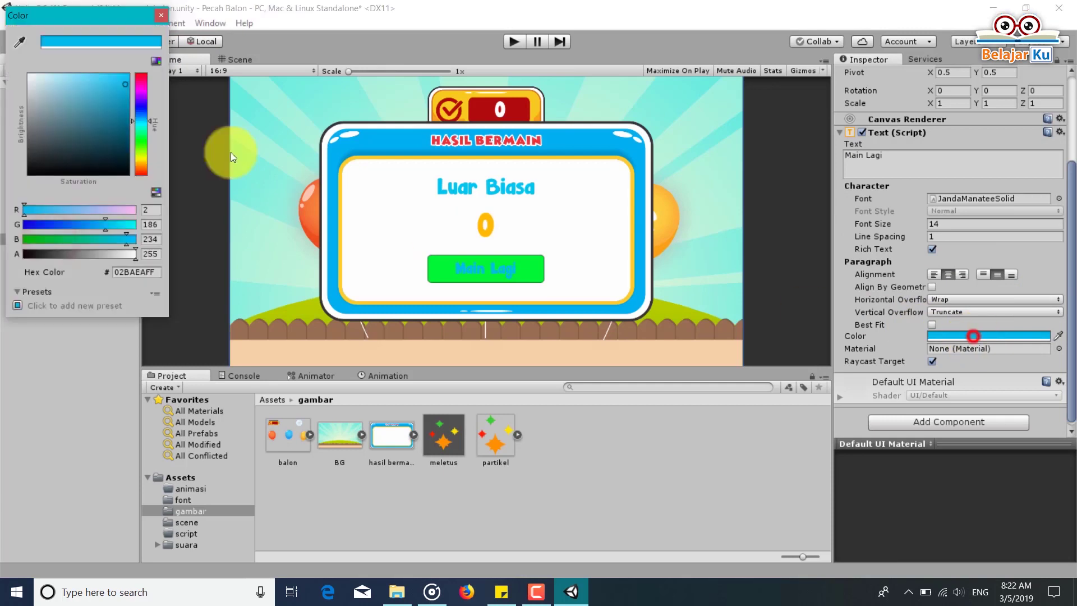
{"action": "left_click_drag", "start_coordinate": [55, 90], "coordinate": [25, 73]}
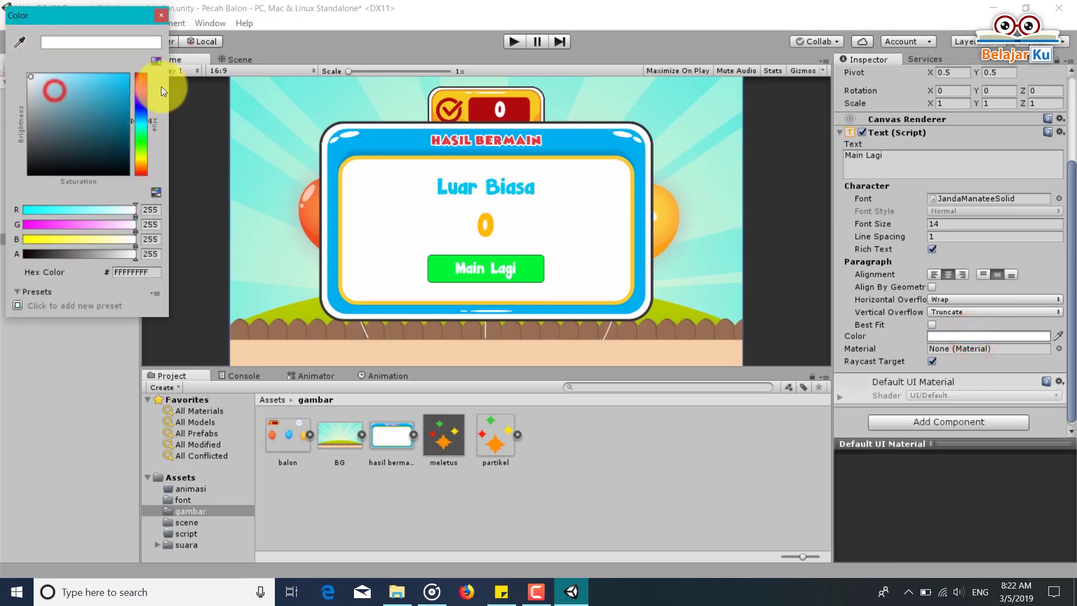
{"action": "left_click", "coordinate": [161, 15]}
{"action": "left_click", "coordinate": [79, 228]}
{"action": "left_click", "coordinate": [78, 226]}
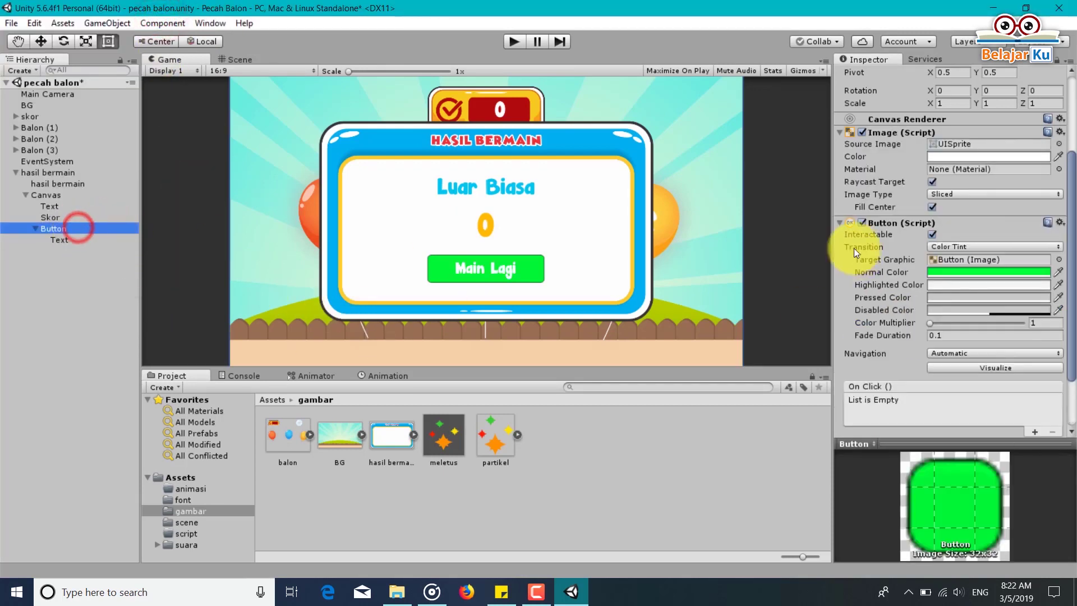
Browse the button's Target Graphic options, leaving the setting unchanged.
{"action": "left_click", "coordinate": [1059, 259]}
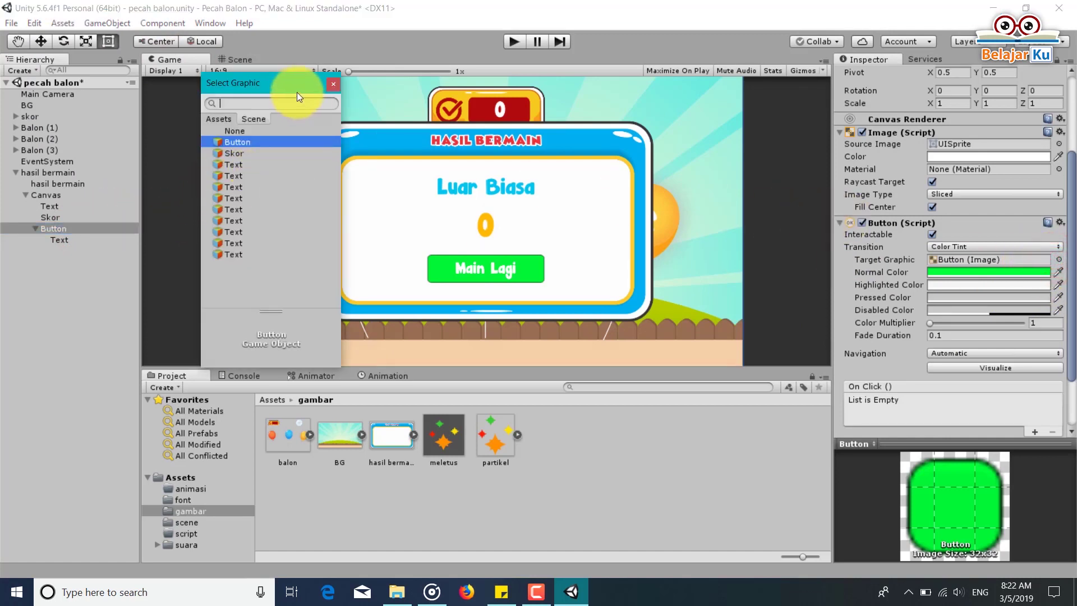
{"action": "left_click", "coordinate": [218, 119]}
{"action": "left_click", "coordinate": [253, 119]}
{"action": "left_click", "coordinate": [333, 83]}
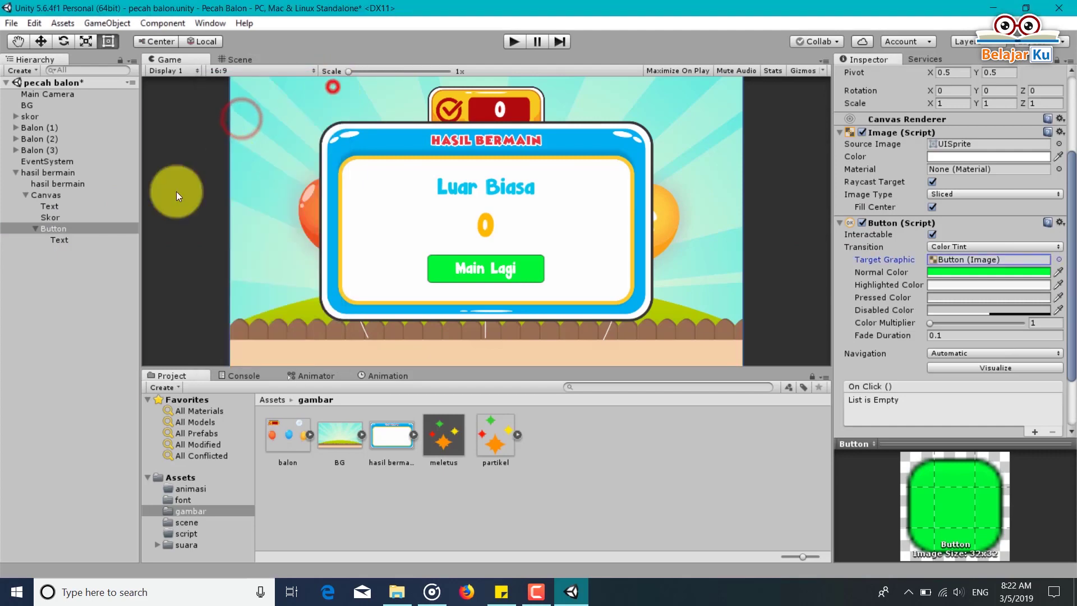
{"action": "scroll", "coordinate": [964, 286], "scroll_direction": "down", "scroll_amount": 3}
{"action": "scroll", "coordinate": [991, 269], "scroll_direction": "up", "scroll_amount": 5}
{"action": "scroll", "coordinate": [993, 264], "scroll_direction": "down", "scroll_amount": 5}
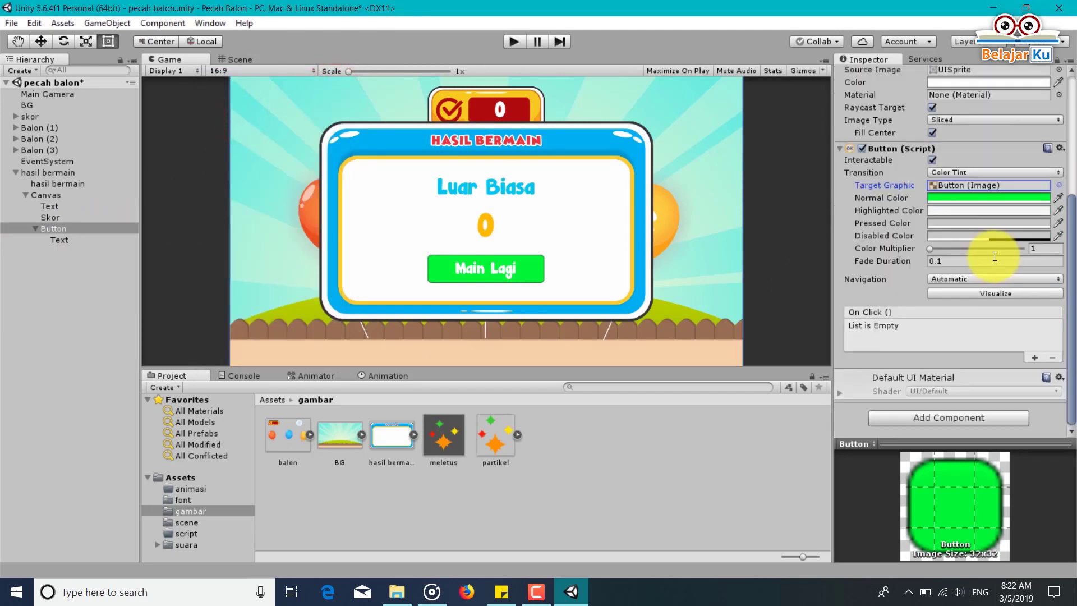
{"action": "scroll", "coordinate": [994, 256], "scroll_direction": "up", "scroll_amount": 5}
Clear the button Image's Source Image to None and save the scene.
{"action": "left_click", "coordinate": [1058, 270]}
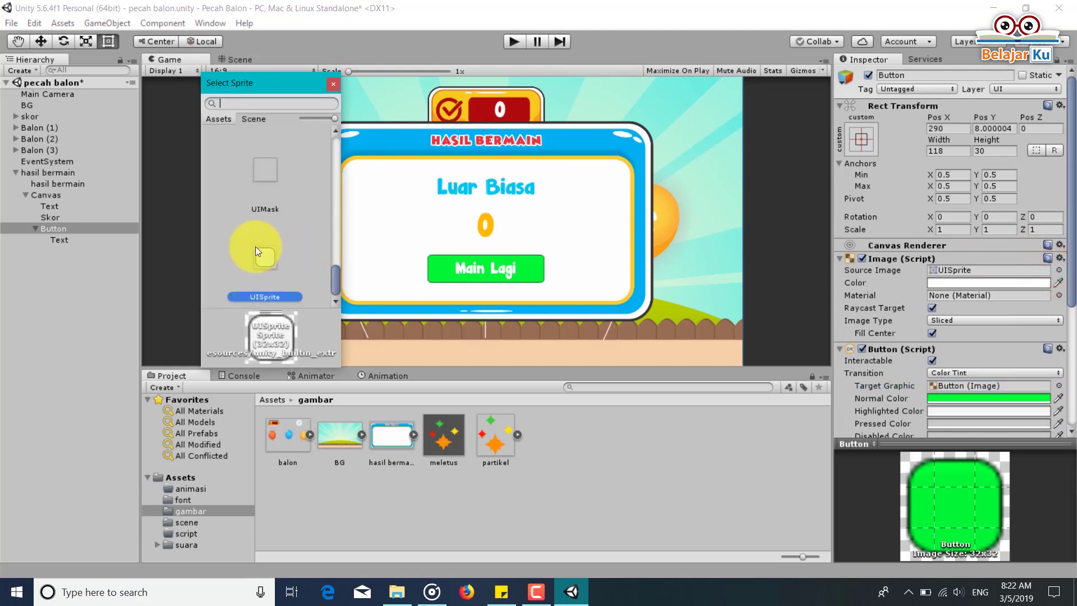
{"action": "scroll", "coordinate": [254, 247], "scroll_direction": "up", "scroll_amount": 1}
{"action": "scroll", "coordinate": [255, 247], "scroll_direction": "up", "scroll_amount": 1}
{"action": "scroll", "coordinate": [257, 247], "scroll_direction": "up", "scroll_amount": 1}
{"action": "scroll", "coordinate": [258, 247], "scroll_direction": "up", "scroll_amount": 2}
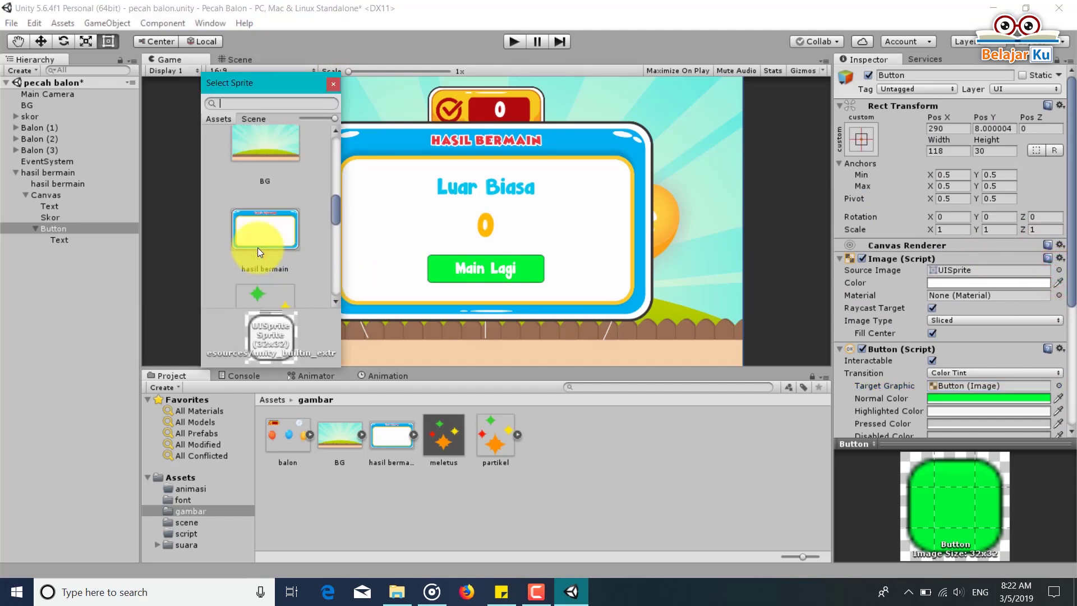
{"action": "left_click", "coordinate": [333, 83]}
{"action": "left_click", "coordinate": [933, 268]}
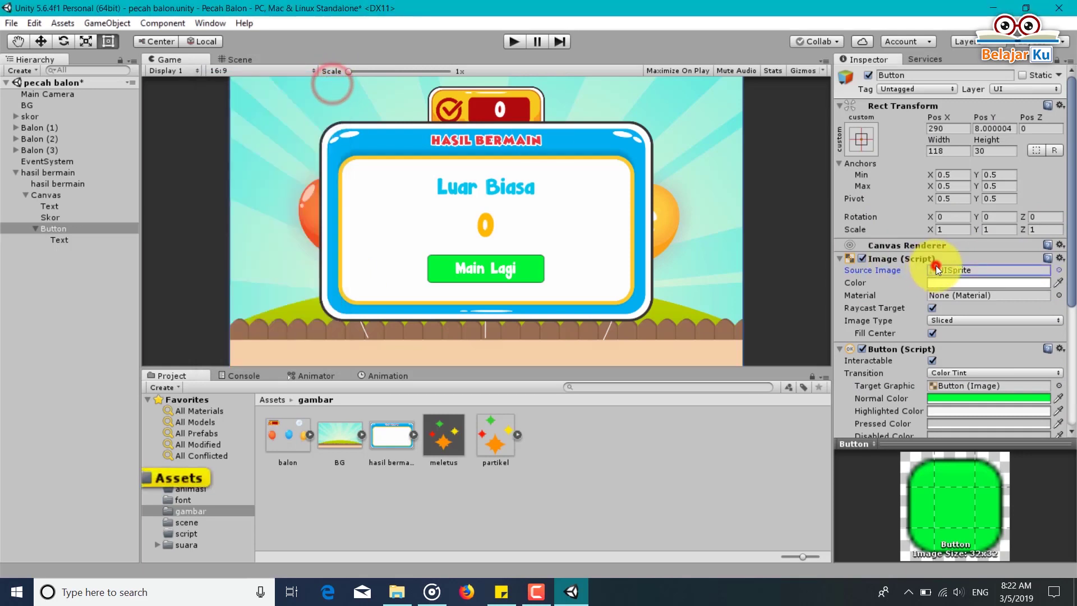
{"action": "key", "text": "Delete"}
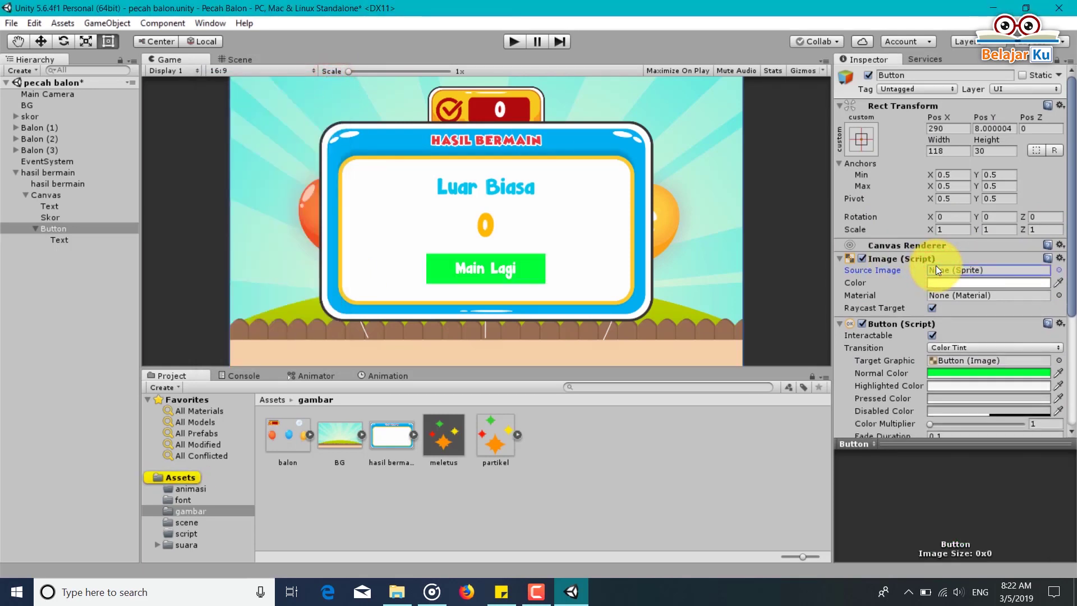
{"action": "key", "text": "ctrl+s"}
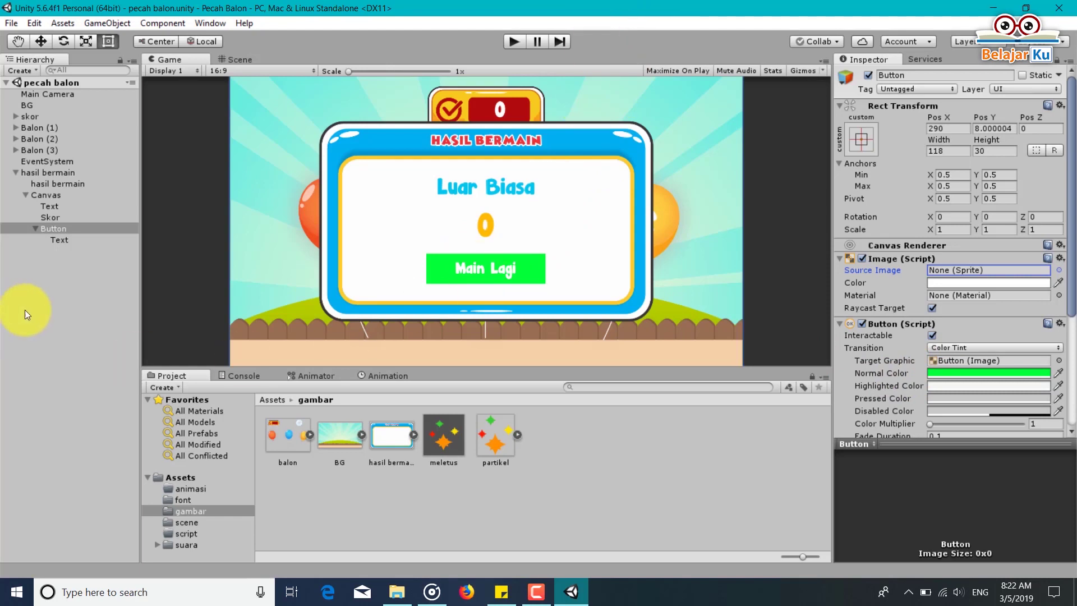
Move the Canvas under the hasil bermain sprite in the Hierarchy and save.
{"action": "left_click", "coordinate": [15, 172]}
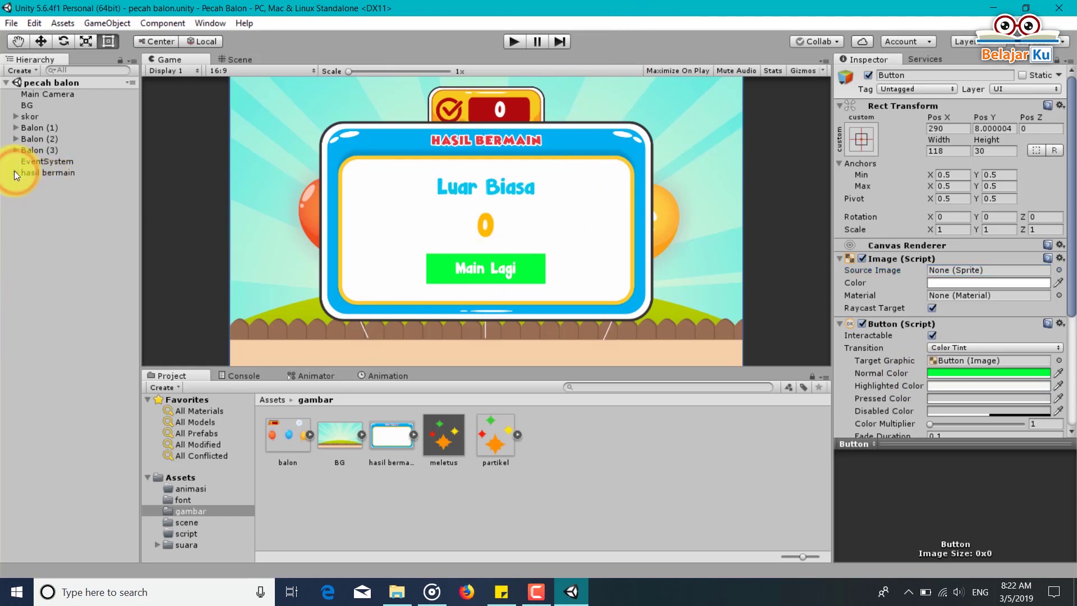
{"action": "left_click", "coordinate": [15, 172]}
{"action": "left_click", "coordinate": [25, 194]}
{"action": "left_click", "coordinate": [54, 183]}
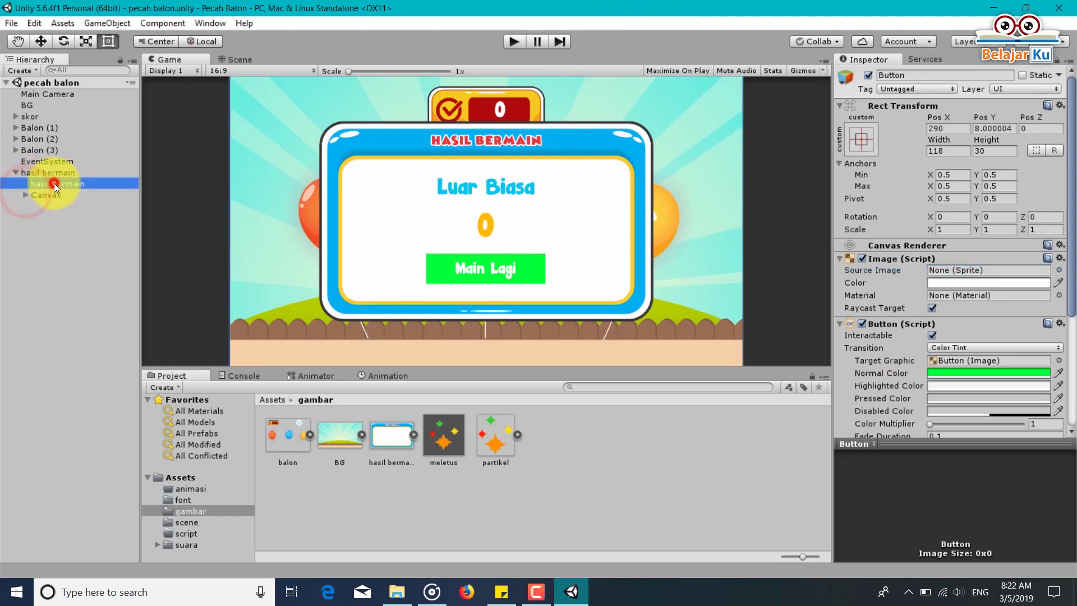
{"action": "left_click_drag", "start_coordinate": [56, 195], "coordinate": [55, 184]}
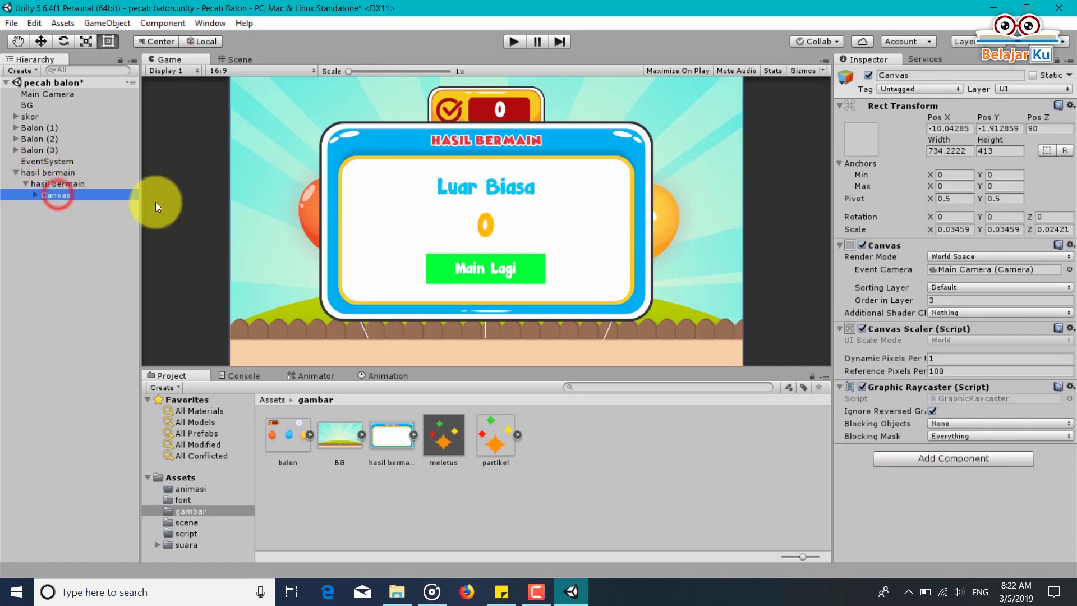
{"action": "left_click", "coordinate": [25, 183]}
{"action": "key", "text": "ctrl+s"}
Deactivate the parent hasil bermain object to hide the result panel, then save.
{"action": "left_click", "coordinate": [52, 184]}
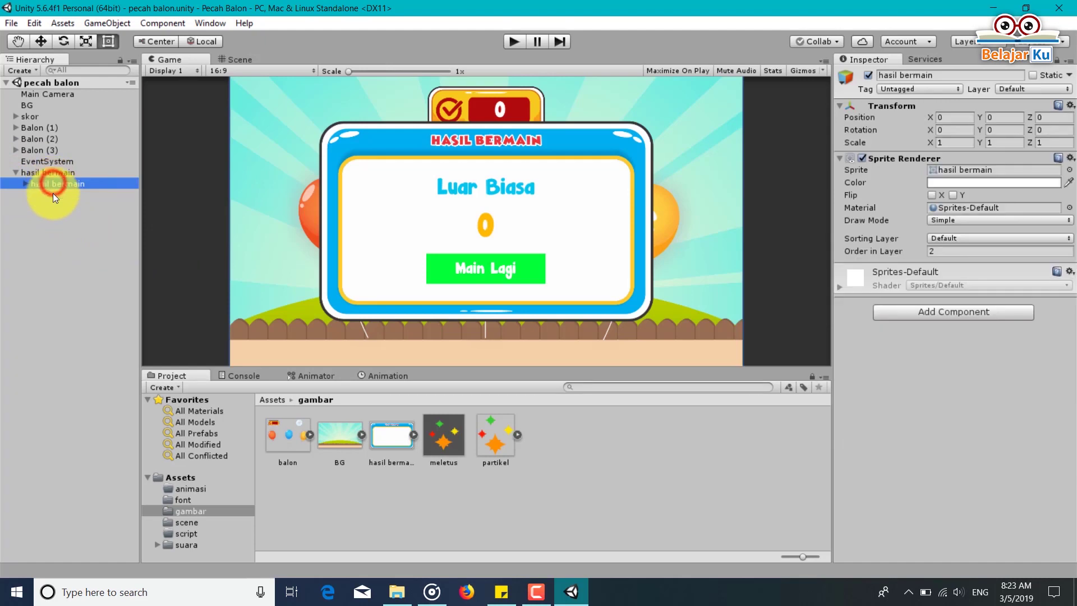
{"action": "left_click", "coordinate": [14, 172]}
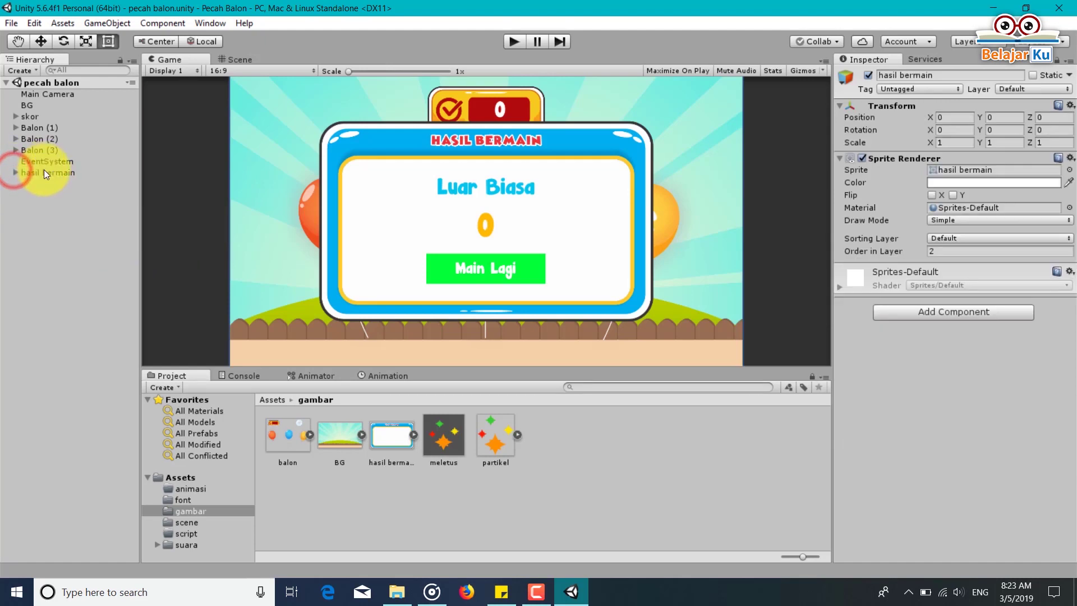
{"action": "left_click", "coordinate": [44, 171]}
{"action": "left_click", "coordinate": [868, 75]}
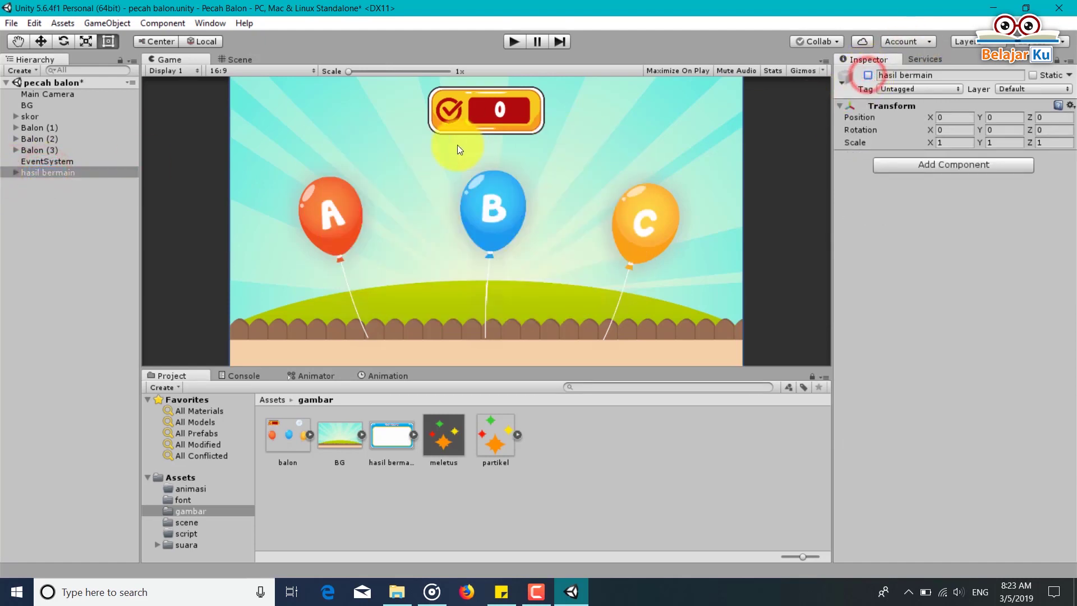
{"action": "key", "text": "ctrl+s"}
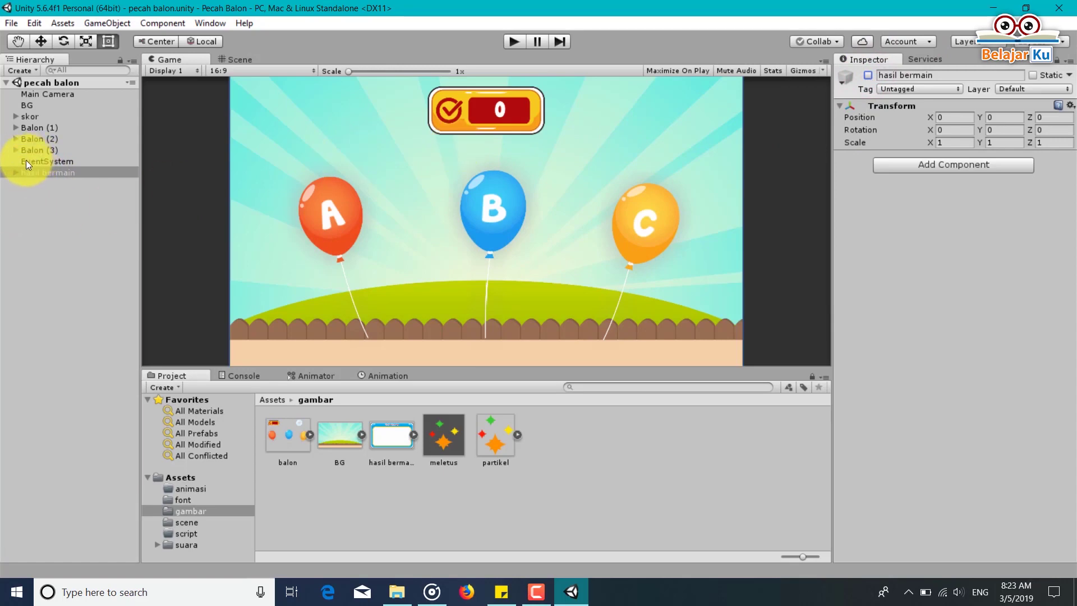
{"action": "left_click", "coordinate": [531, 580]}
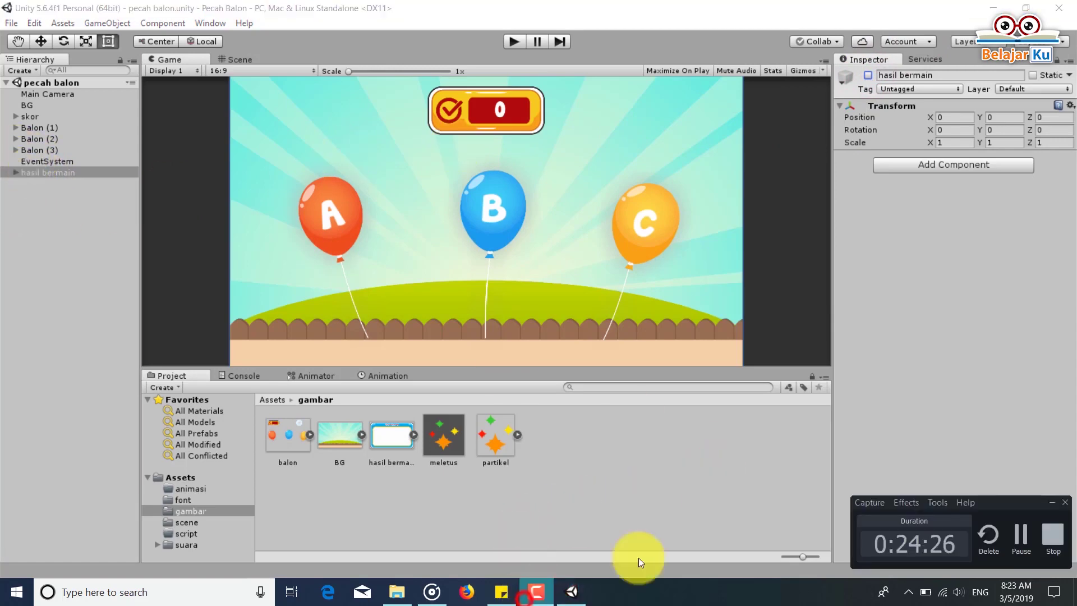